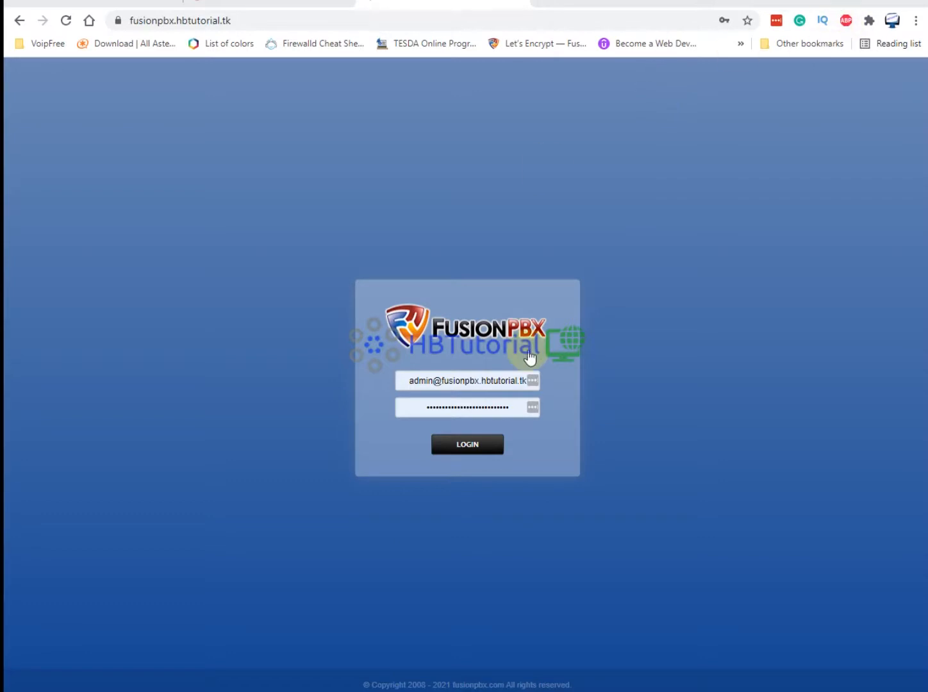
# - Log in to FusionPBX with the prefilled admin credentials and decline saving the login in LastPass
pyautogui.click(470, 453)
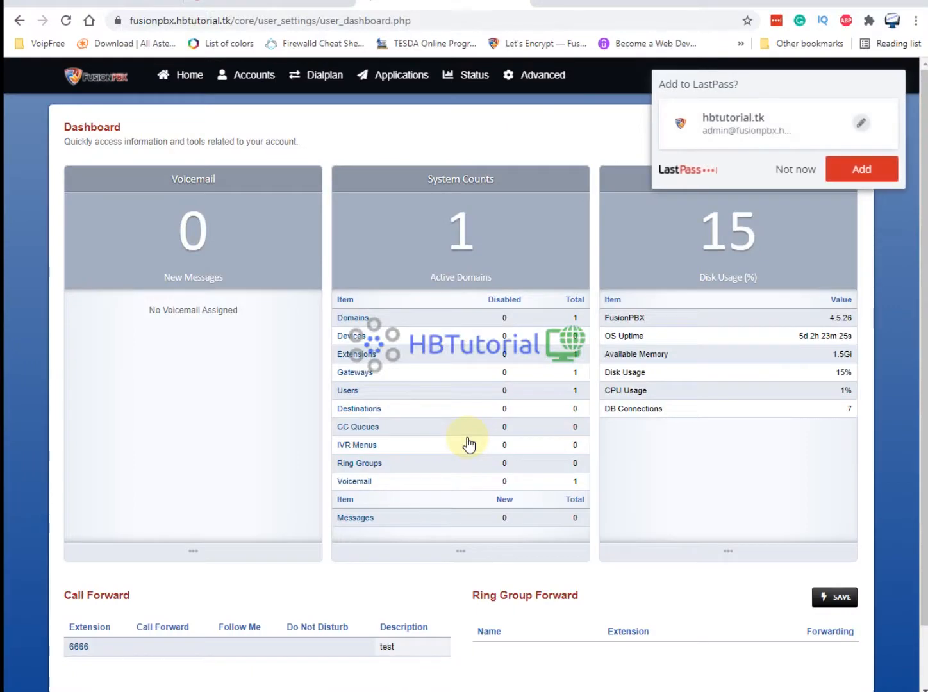
pyautogui.click(795, 170)
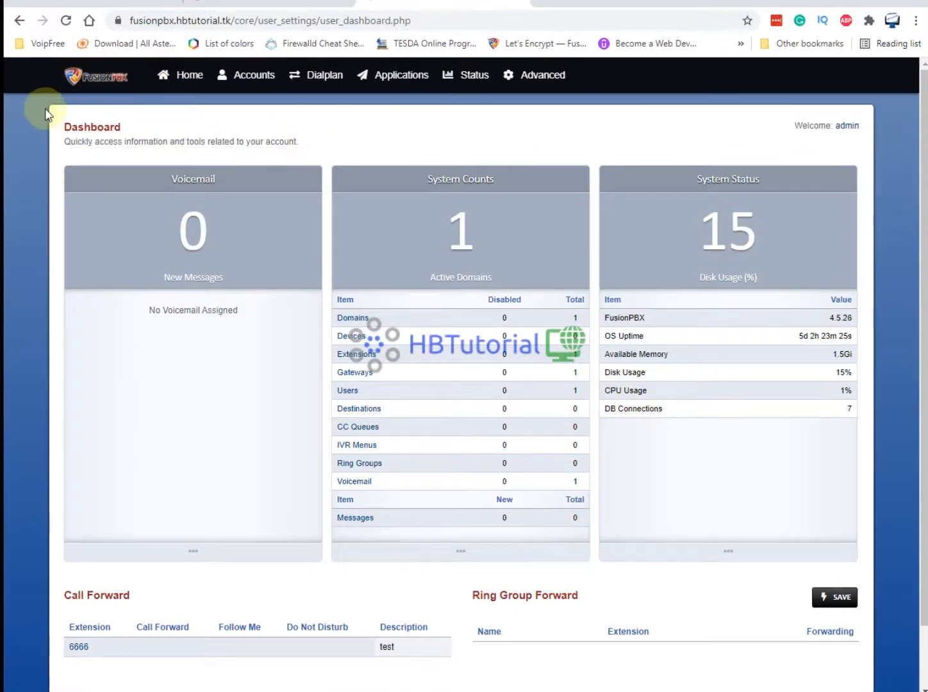
# - Review the existing gateways, extensions and inbound routes in FusionPBX, one list after another
pyautogui.moveTo(266, 82)
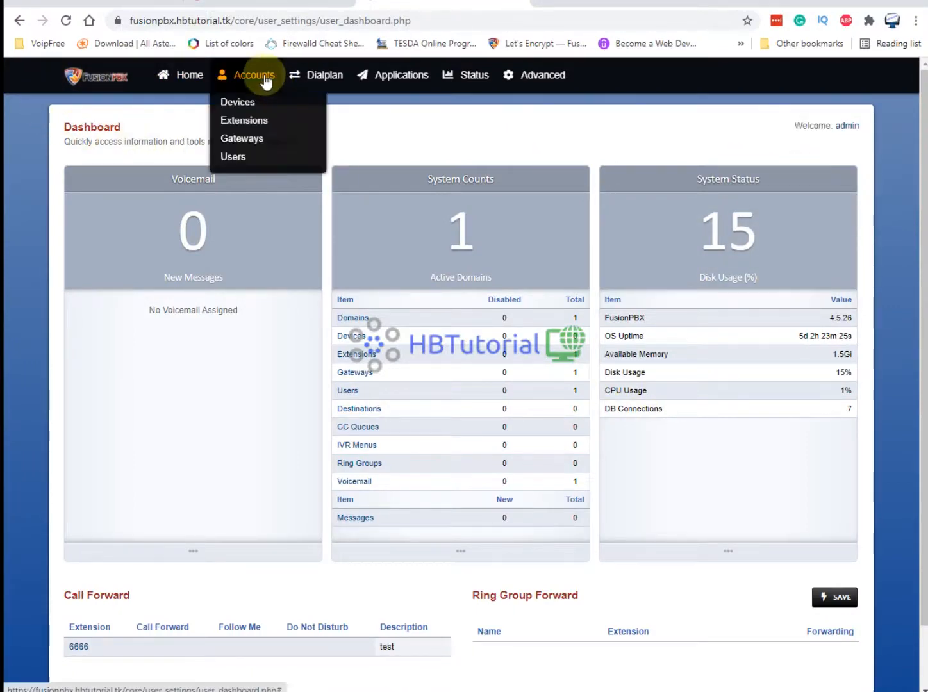
pyautogui.click(243, 141)
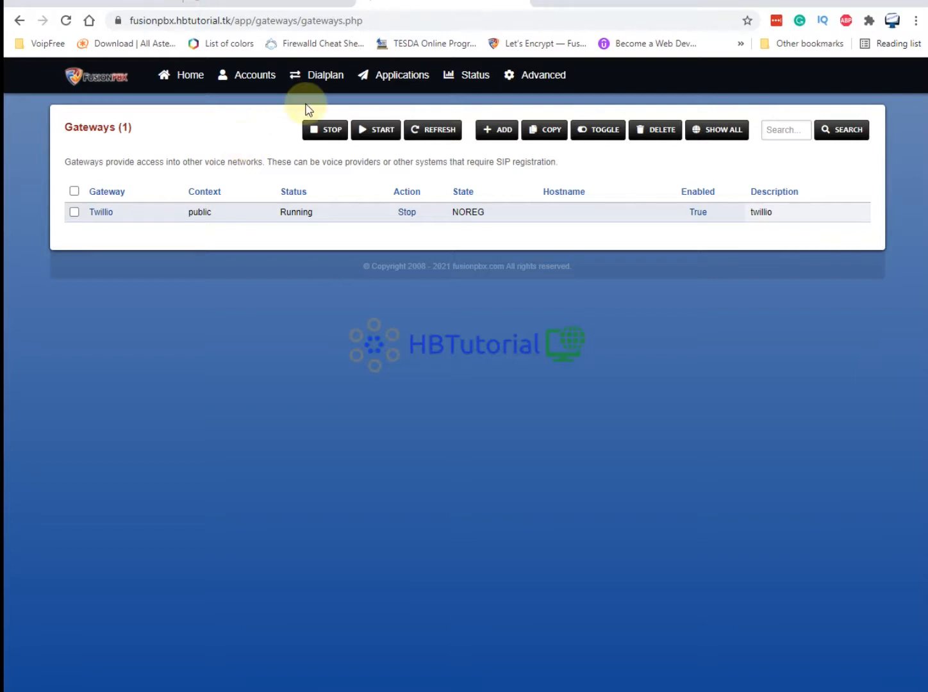
pyautogui.moveTo(272, 80)
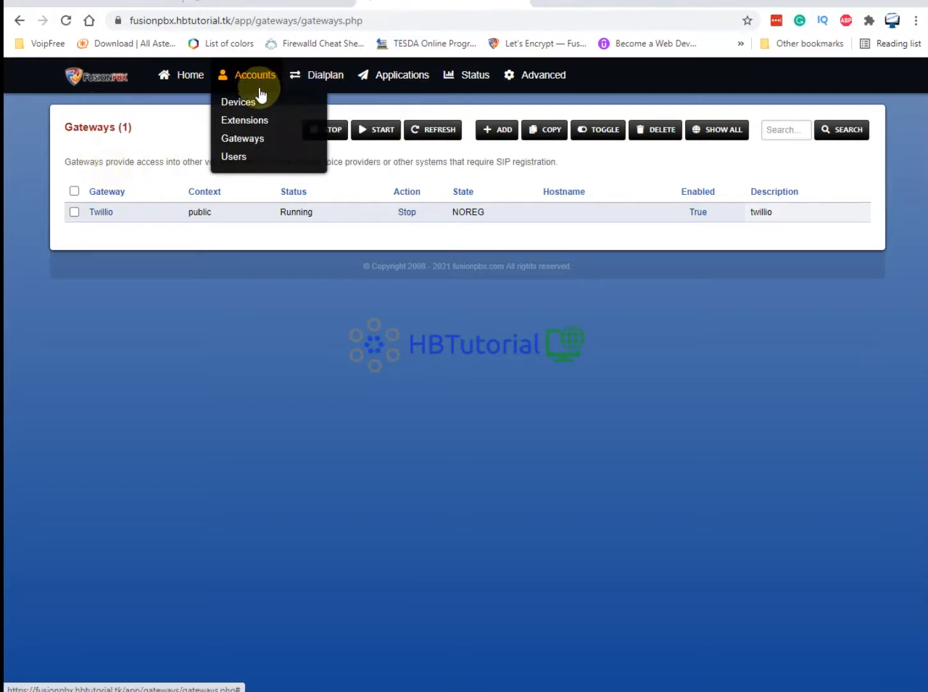
pyautogui.click(249, 121)
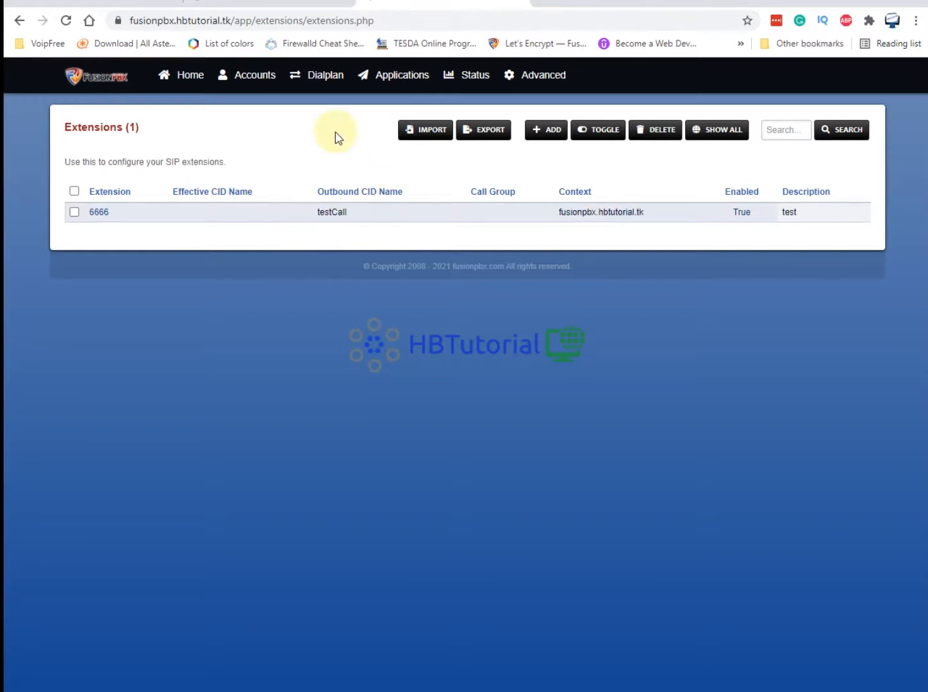
pyautogui.moveTo(325, 89)
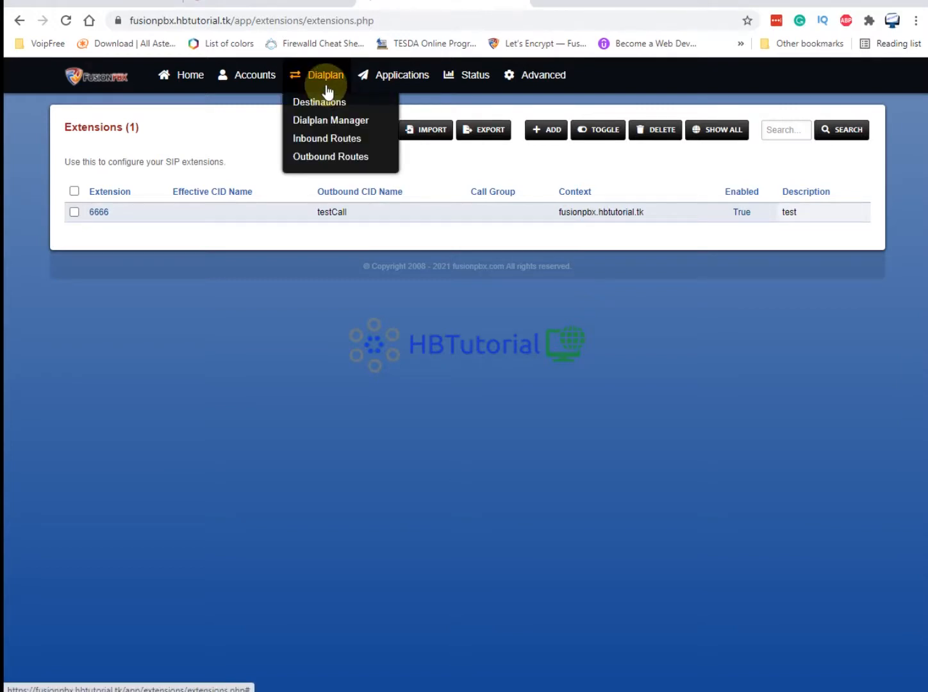
pyautogui.click(316, 149)
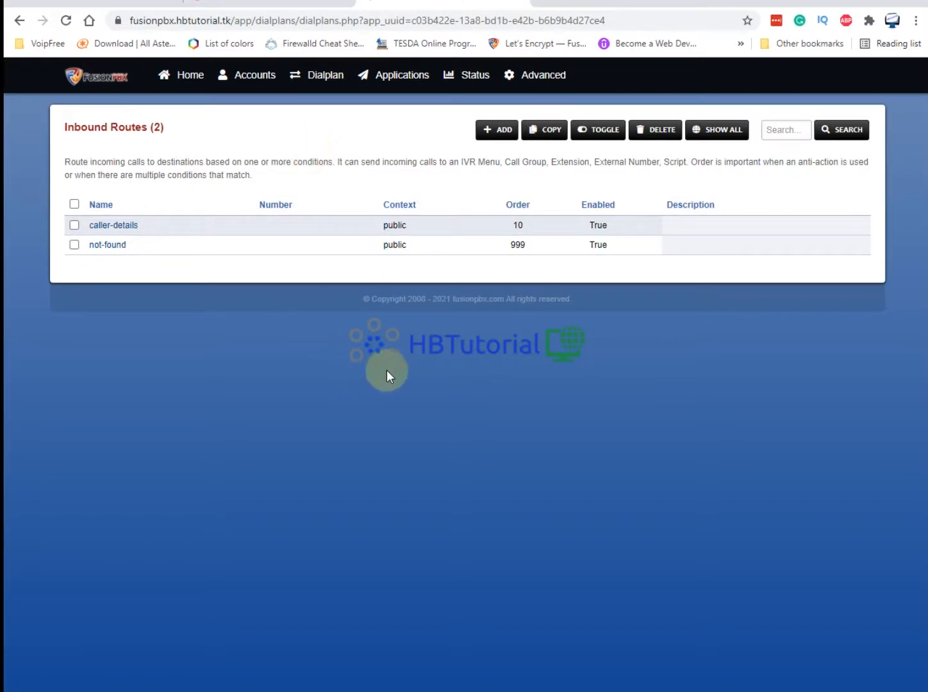
# - Open the inbound destinations list from the dialplan section and start adding a new destination
pyautogui.moveTo(339, 85)
pyautogui.click(324, 102)
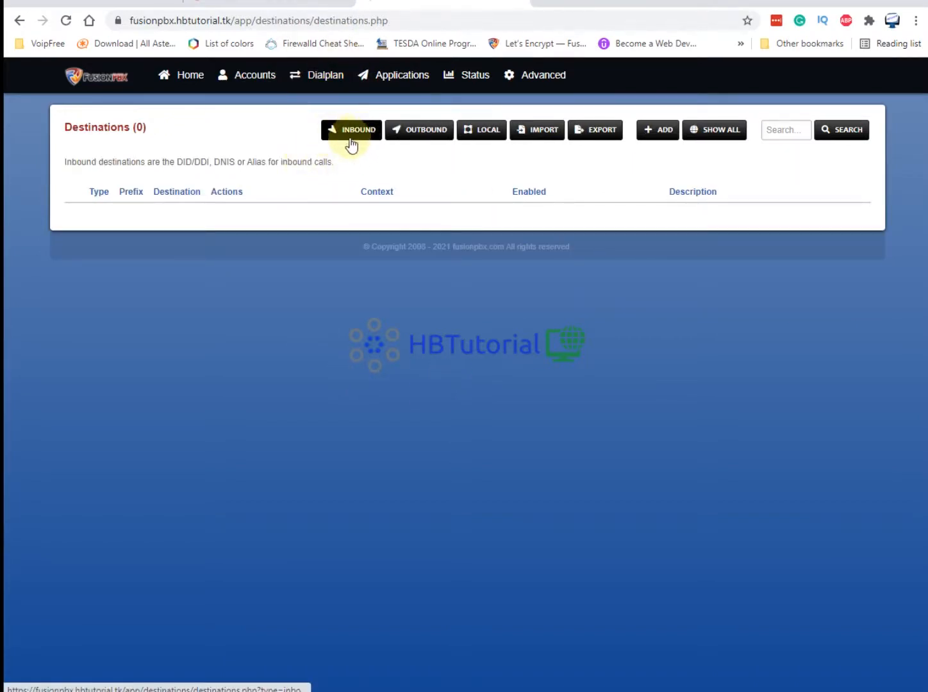
pyautogui.click(355, 140)
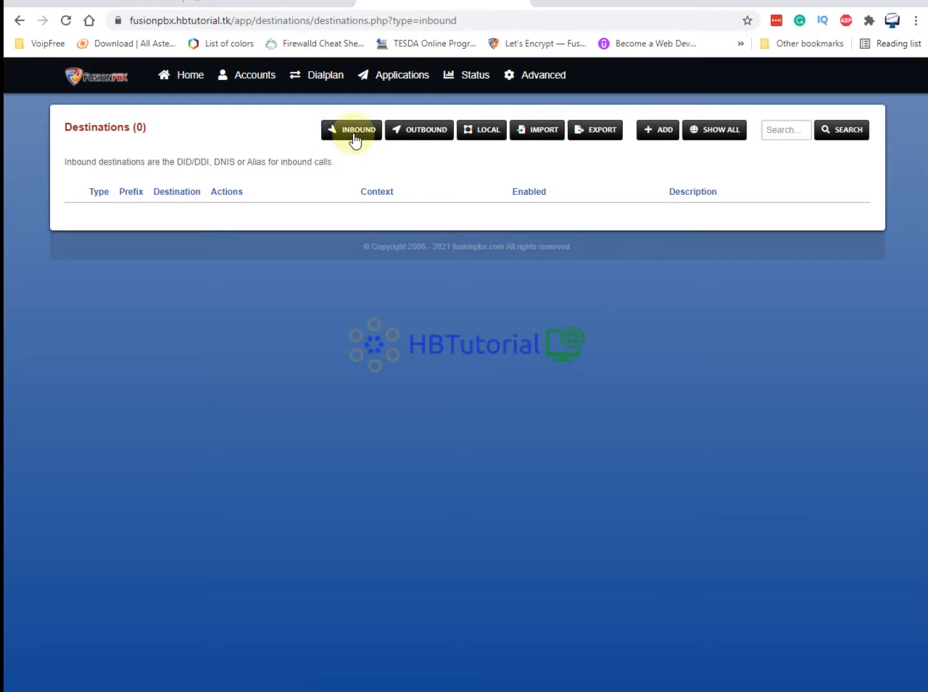
pyautogui.click(660, 135)
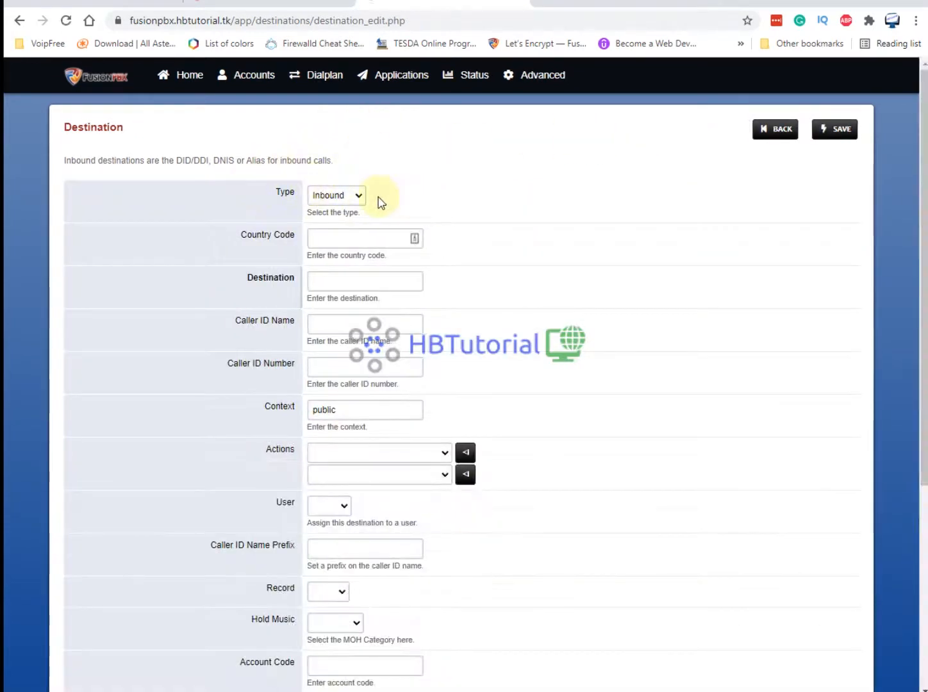
# - Compare the destination form's Outbound and Inbound types, leave the type on Inbound, and look through all its fields
pyautogui.click(344, 198)
pyautogui.click(331, 222)
pyautogui.click(340, 195)
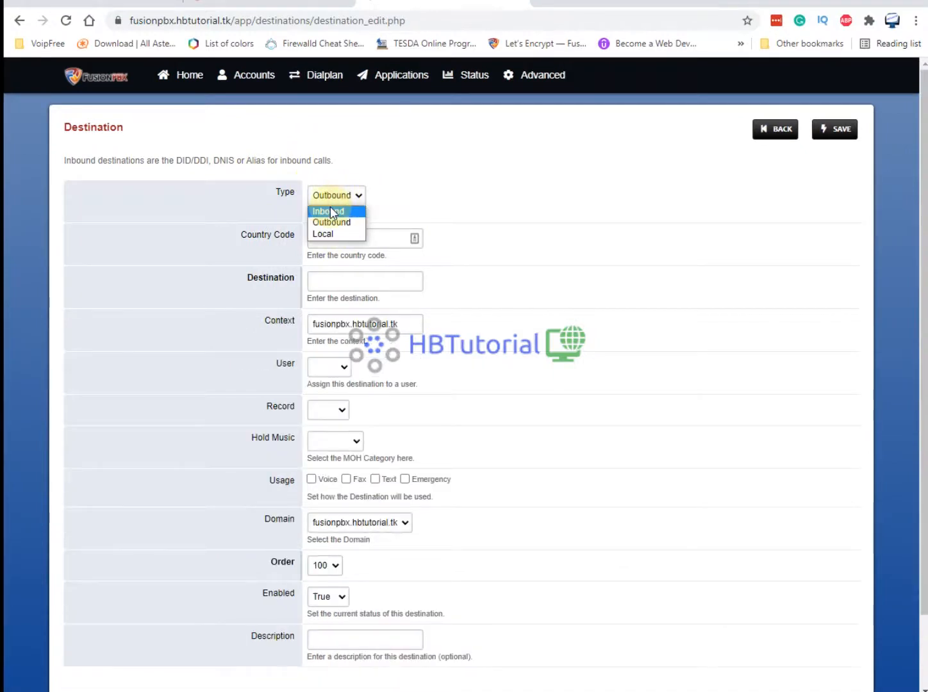
pyautogui.click(328, 211)
pyautogui.scroll(-3, 590, 314)
pyautogui.scroll(3, 638, 336)
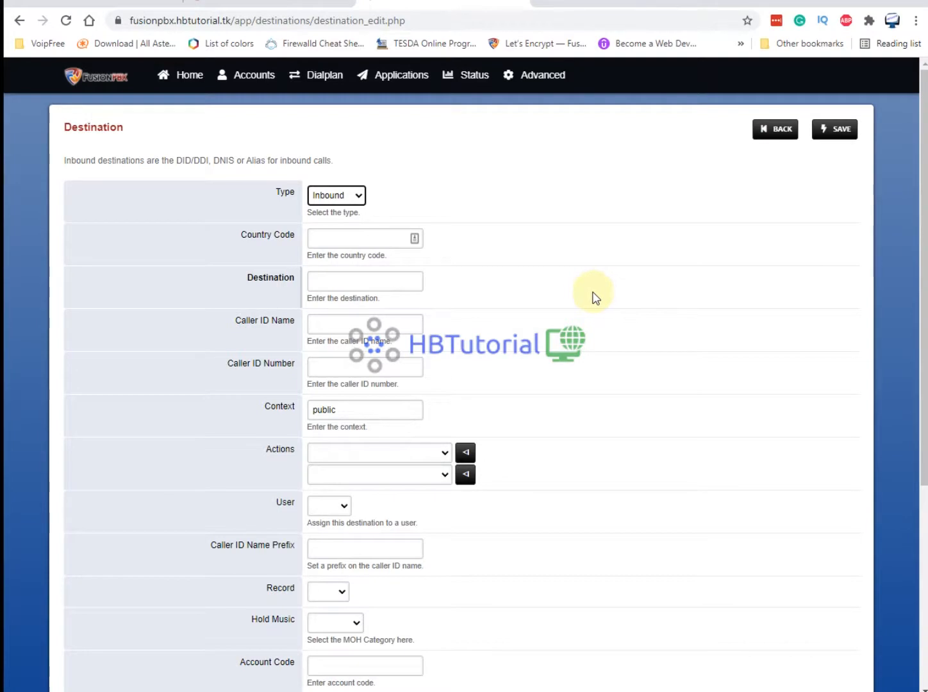
pyautogui.scroll(-5, 573, 282)
pyautogui.scroll(5, 634, 344)
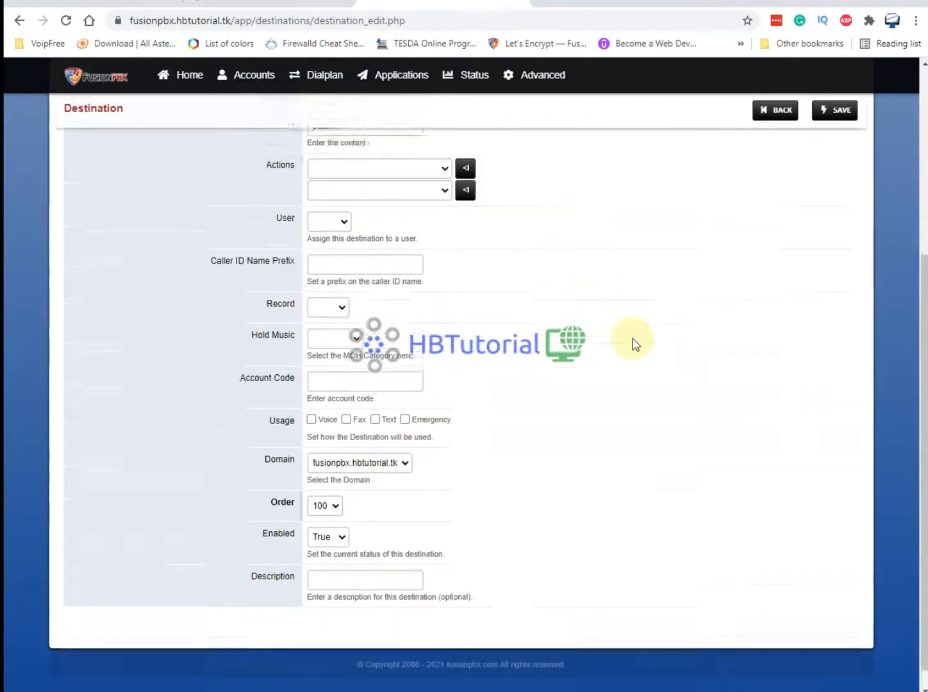
pyautogui.click(344, 244)
pyautogui.click(327, 282)
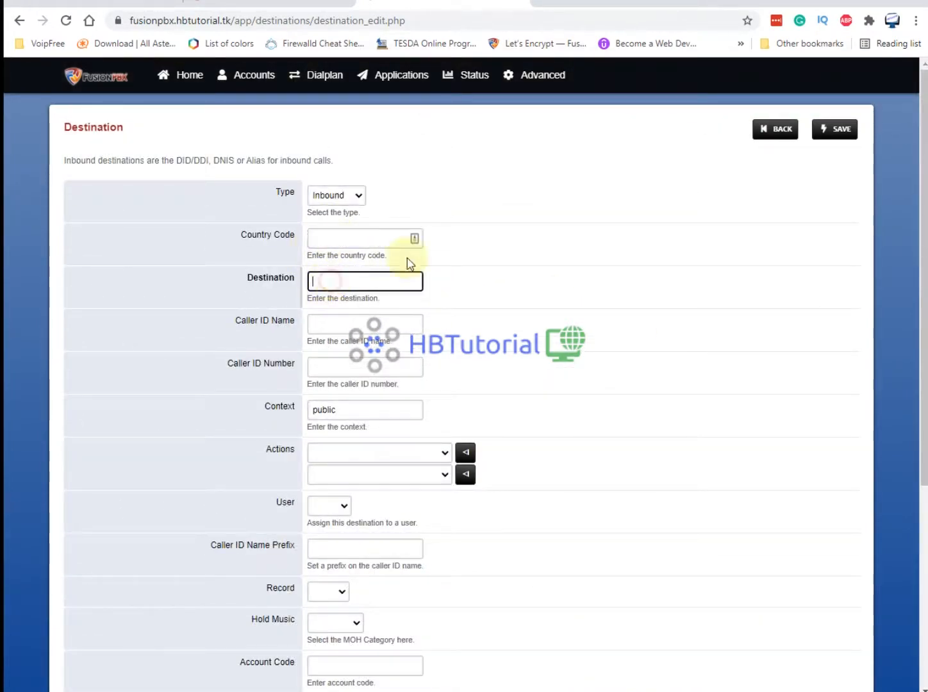
pyautogui.click(620, 244)
pyautogui.moveTo(239, 234); pyautogui.dragTo(296, 234)
pyautogui.click(336, 237)
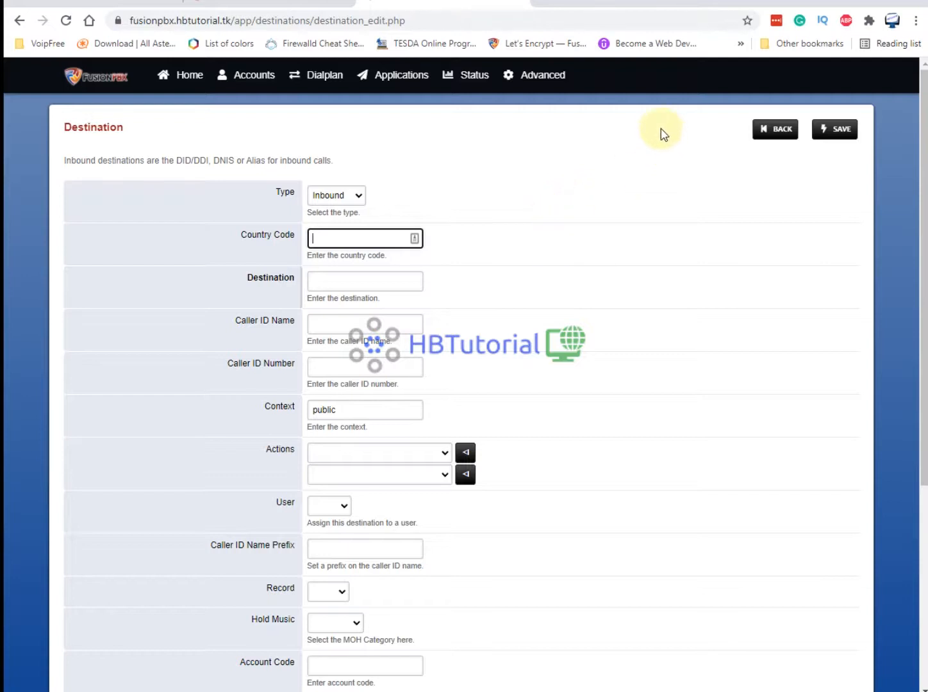
pyautogui.scroll(-1, 530, 368)
pyautogui.scroll(1, 530, 363)
pyautogui.click(351, 238)
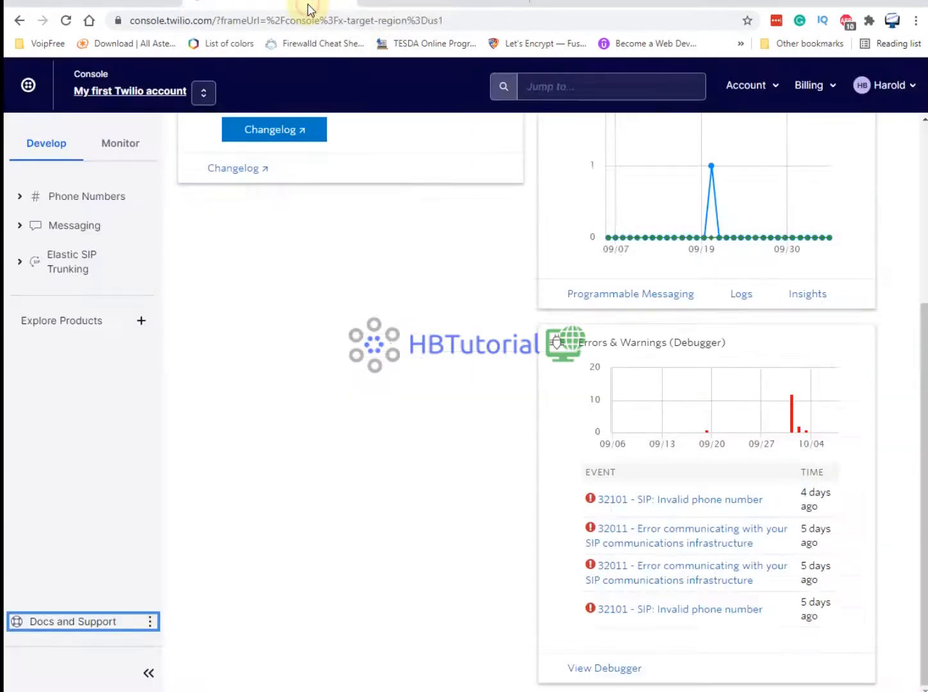
# - Switch to the Twilio console, open the fusionpbx trunk under Elastic SIP Trunking, and review its general settings
pyautogui.click(307, 10)
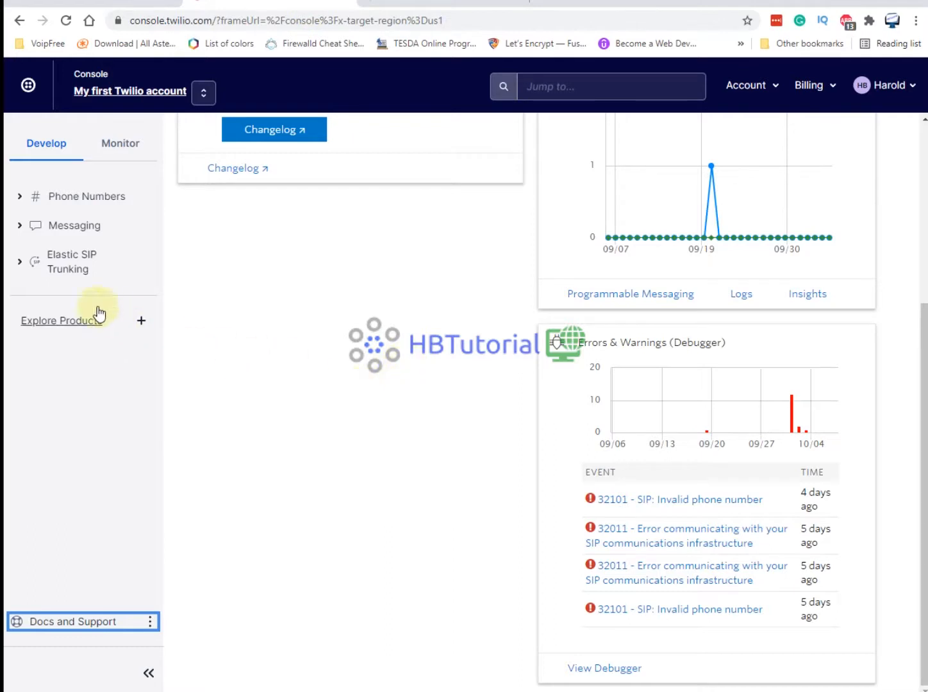
pyautogui.click(70, 271)
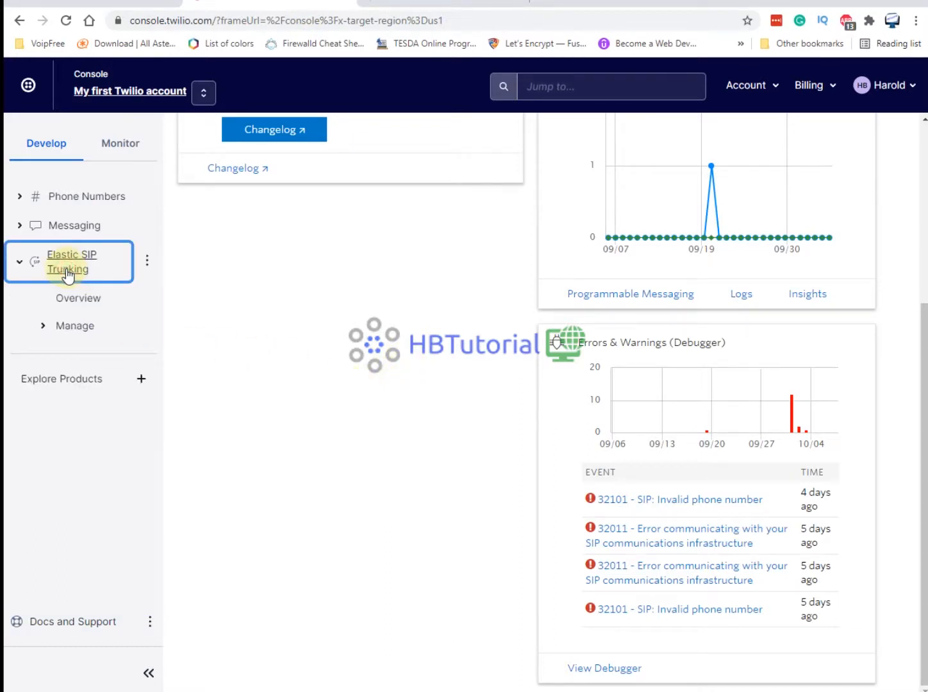
pyautogui.click(69, 327)
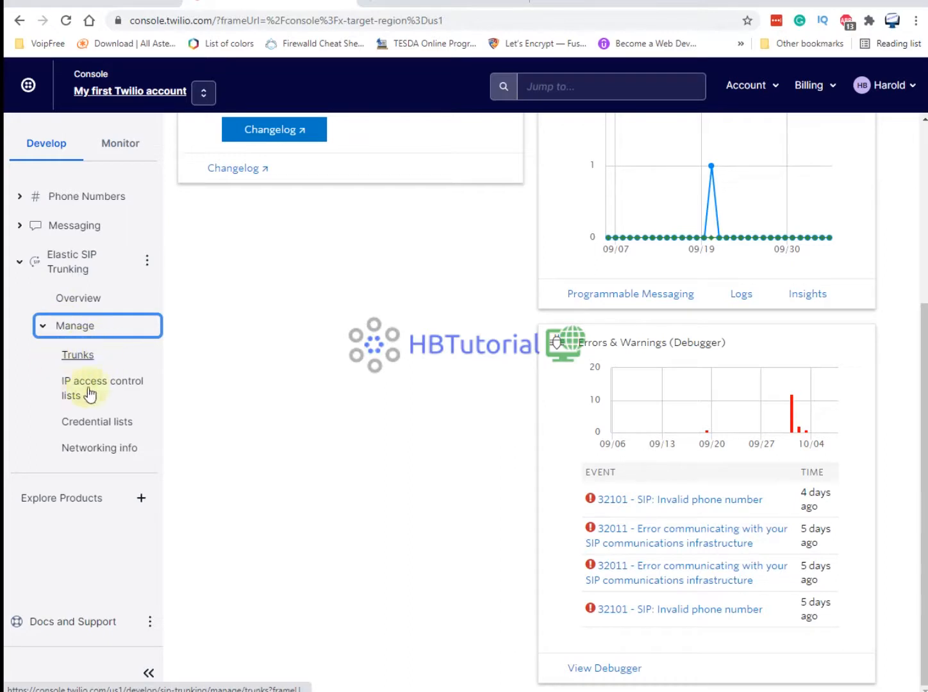
pyautogui.click(77, 357)
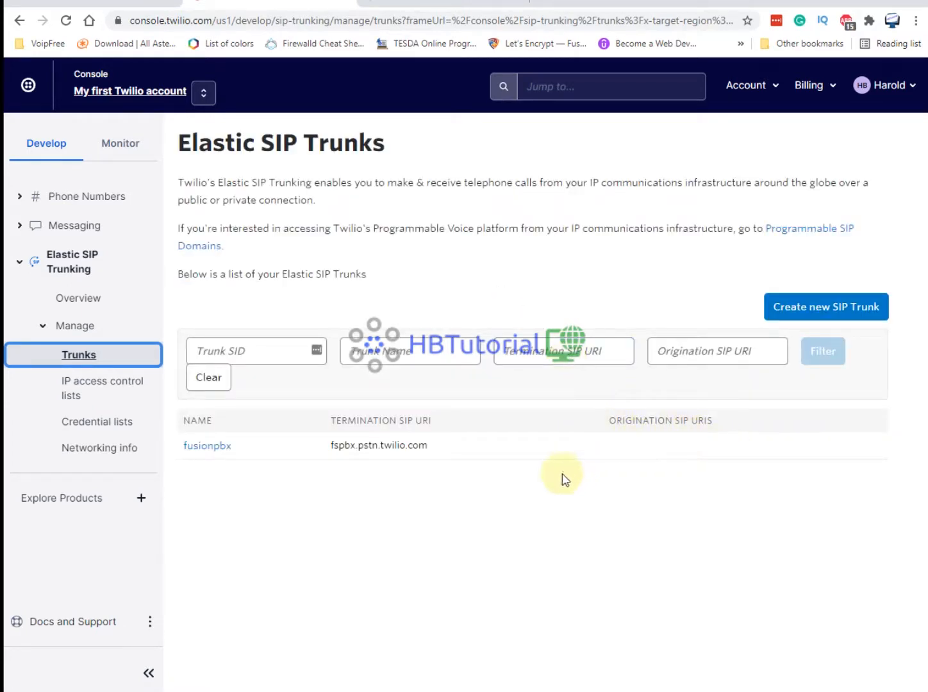
pyautogui.click(202, 447)
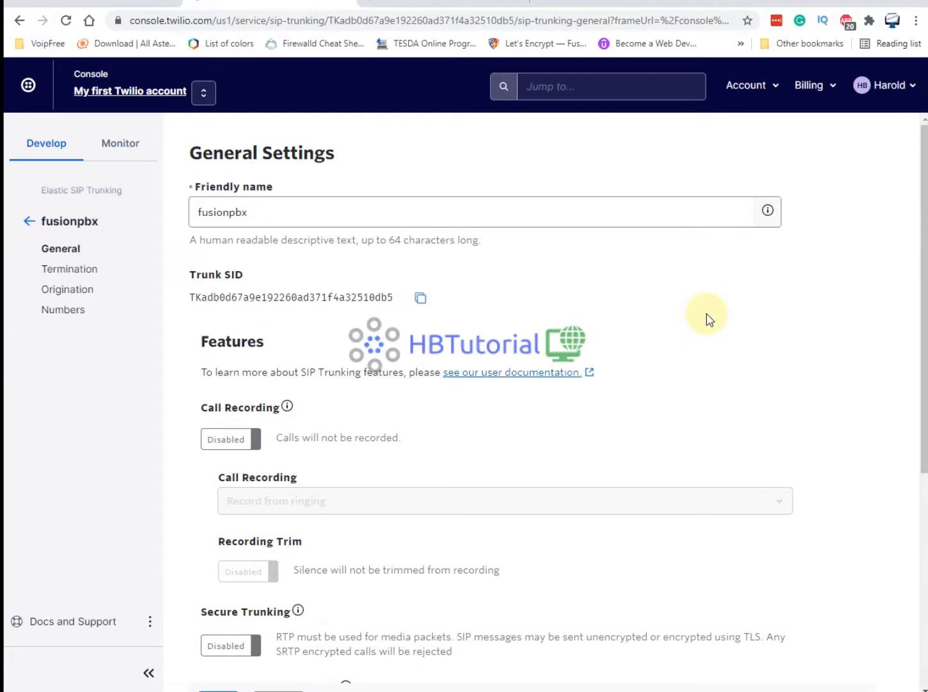
pyautogui.scroll(-6, 706, 317)
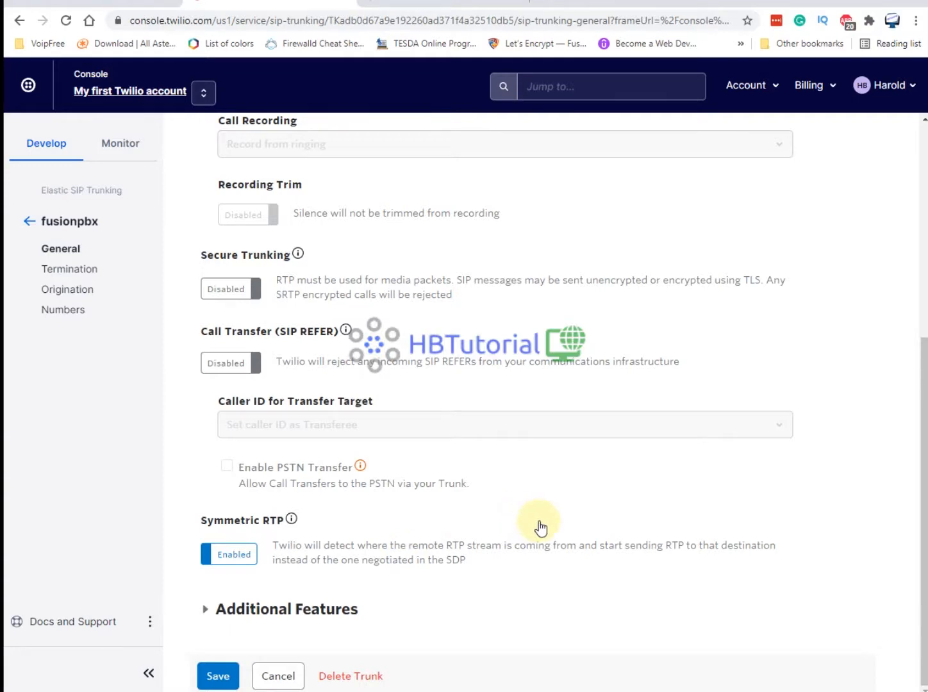
pyautogui.scroll(6, 537, 528)
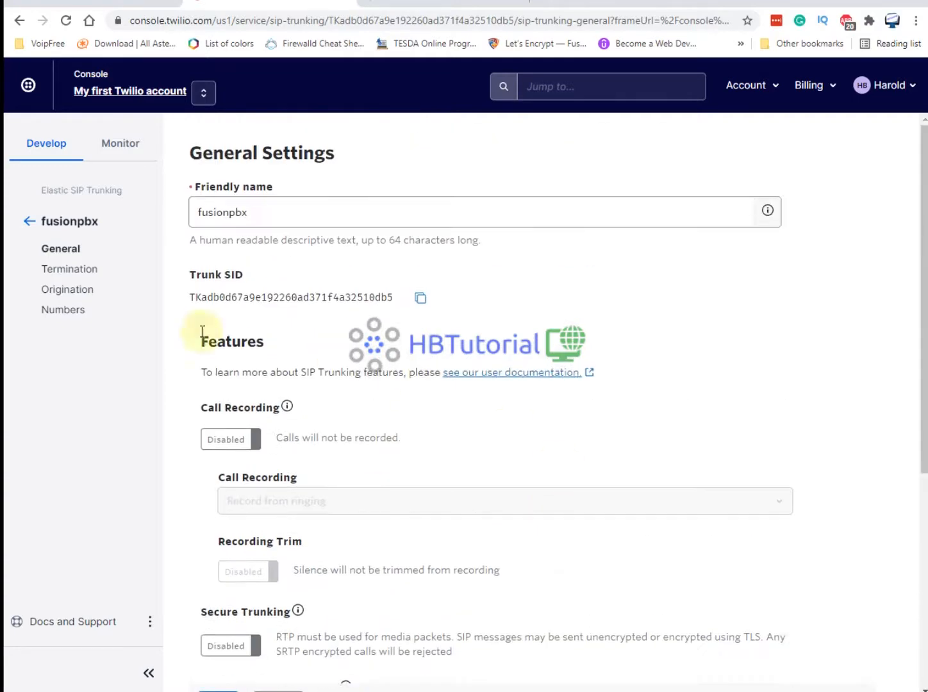
# - Open the trunk's Origination settings, expand the high-availability provisioning notes, and open the linked origination documentation in a new tab
pyautogui.click(81, 294)
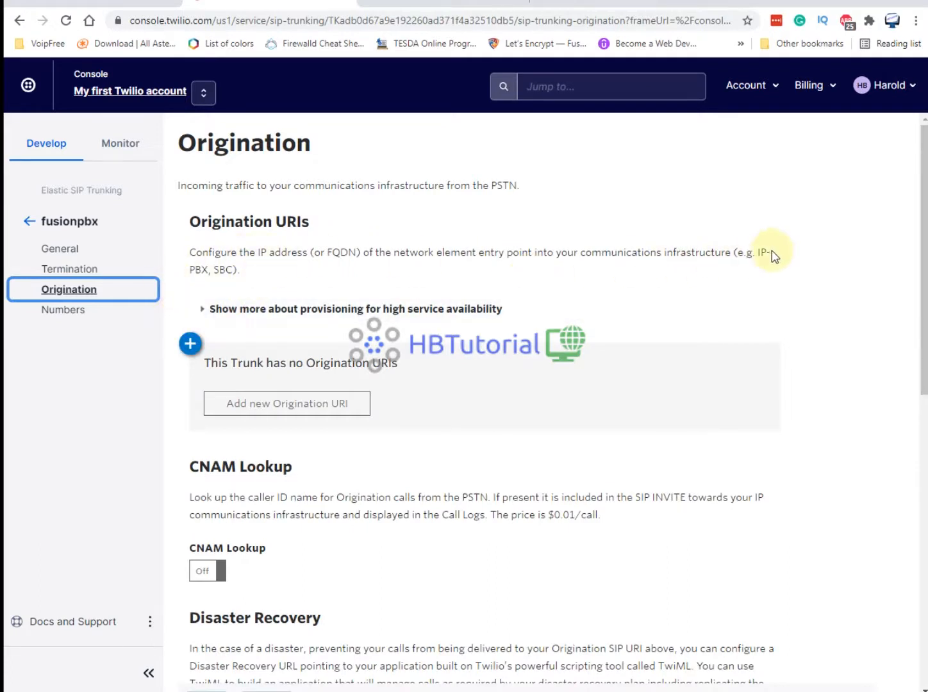
pyautogui.click(211, 317)
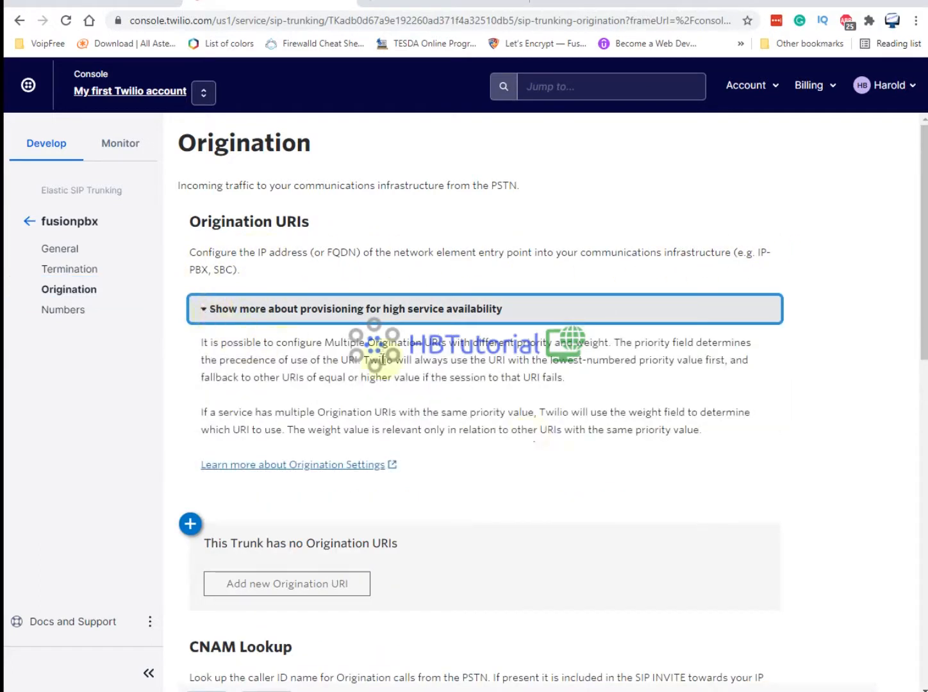
pyautogui.rightClick(318, 466)
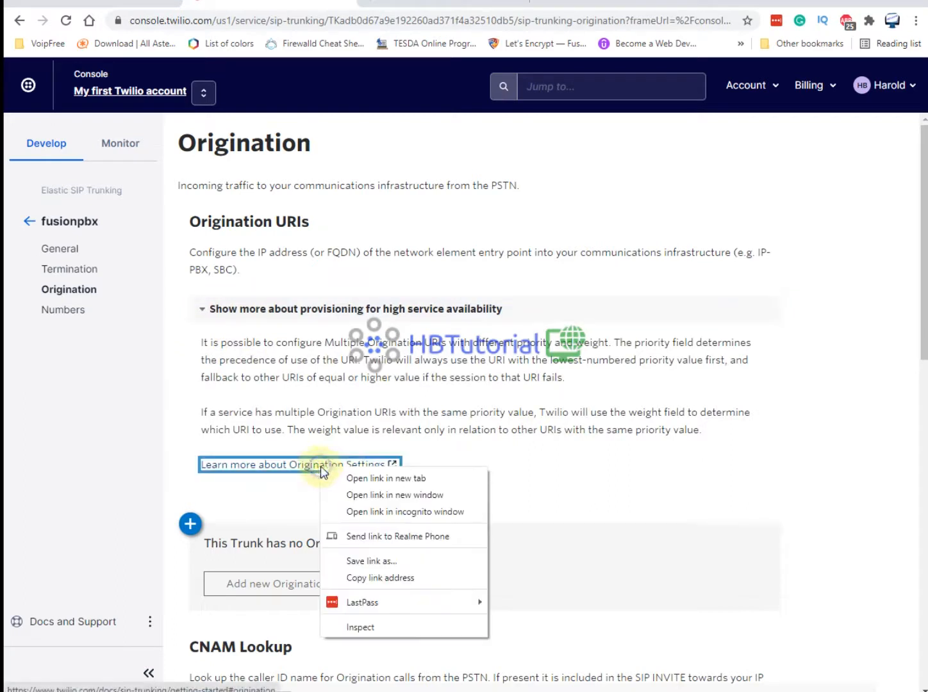
pyautogui.click(358, 476)
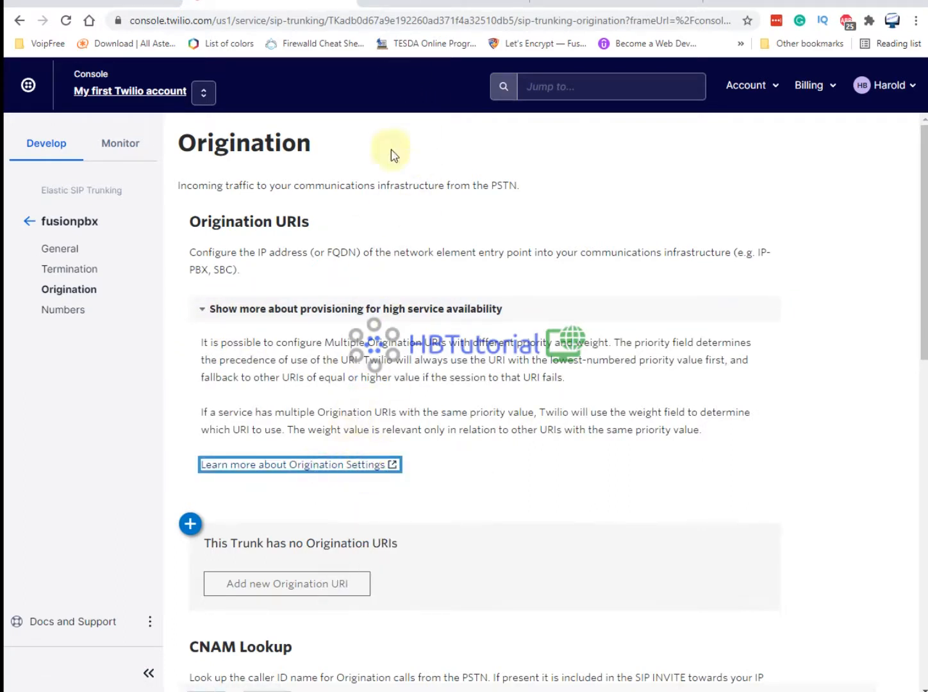
pyautogui.click(444, 9)
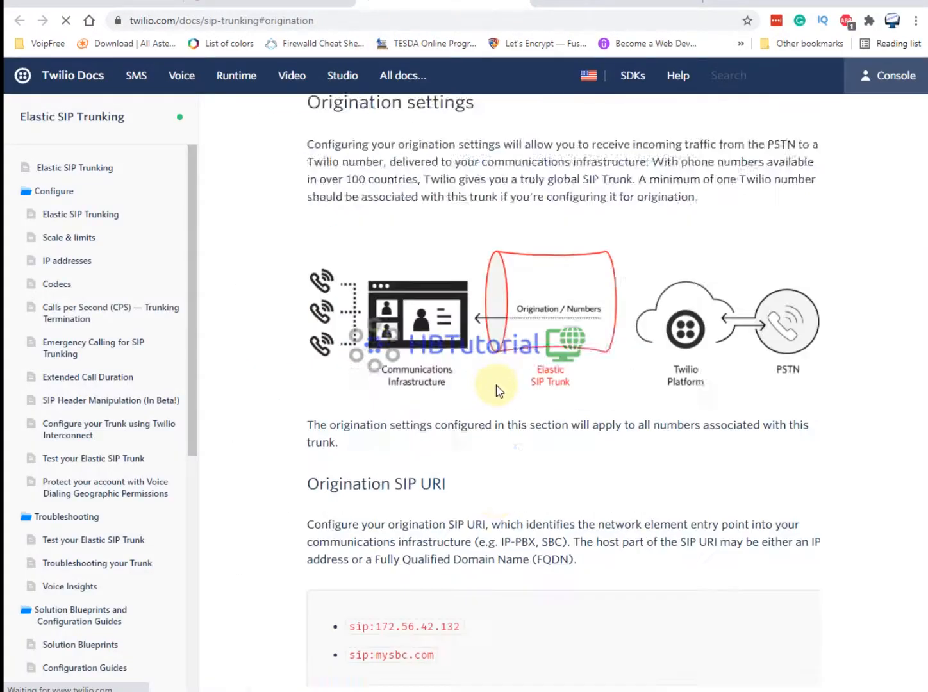
# - Examine the Twilio documentation on the origination SIP URI format and its transport and edge parameters
pyautogui.scroll(-3, 495, 409)
pyautogui.moveTo(377, 277); pyautogui.dragTo(461, 277)
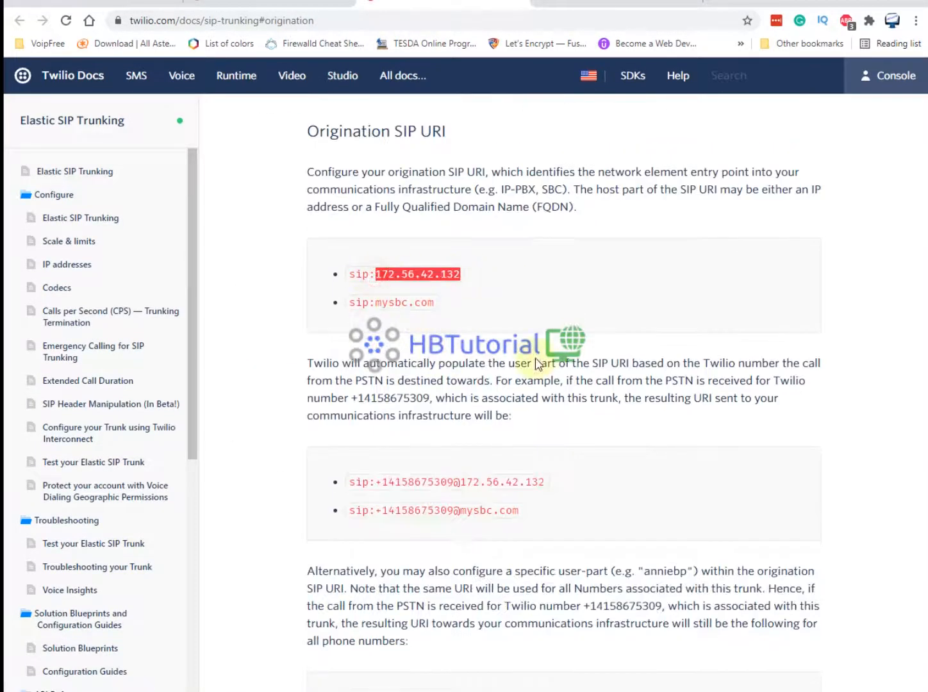
pyautogui.scroll(-3, 402, 365)
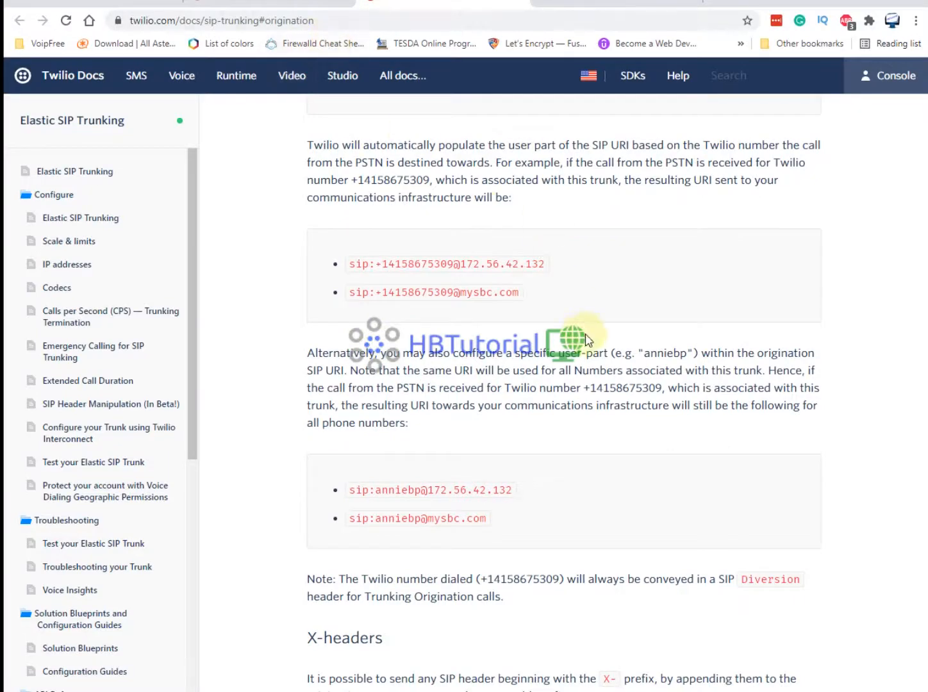
pyautogui.scroll(-5, 588, 327)
pyautogui.scroll(-2, 614, 455)
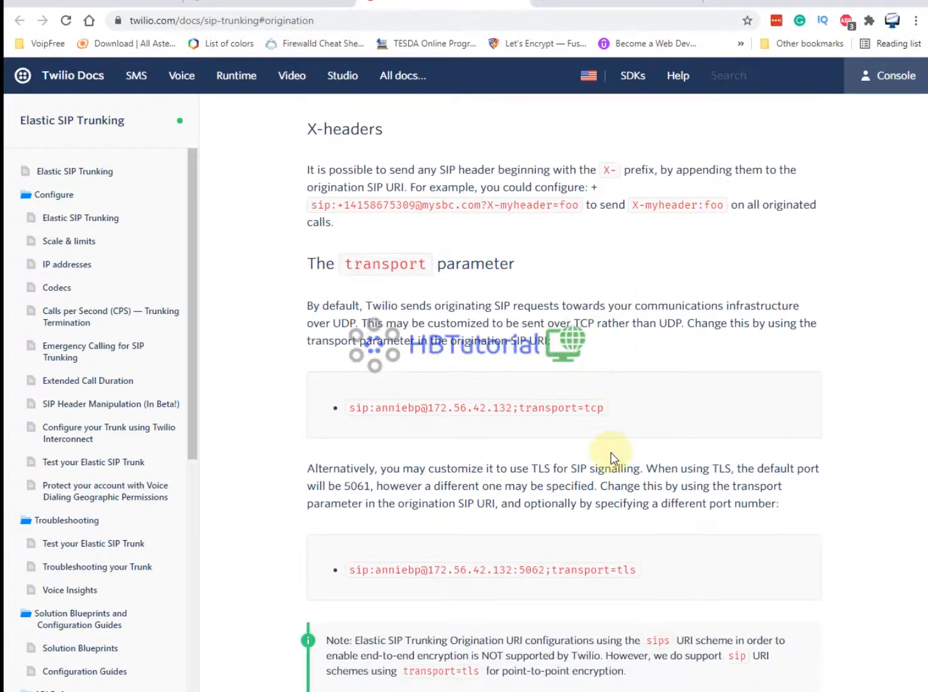
pyautogui.scroll(-7, 605, 459)
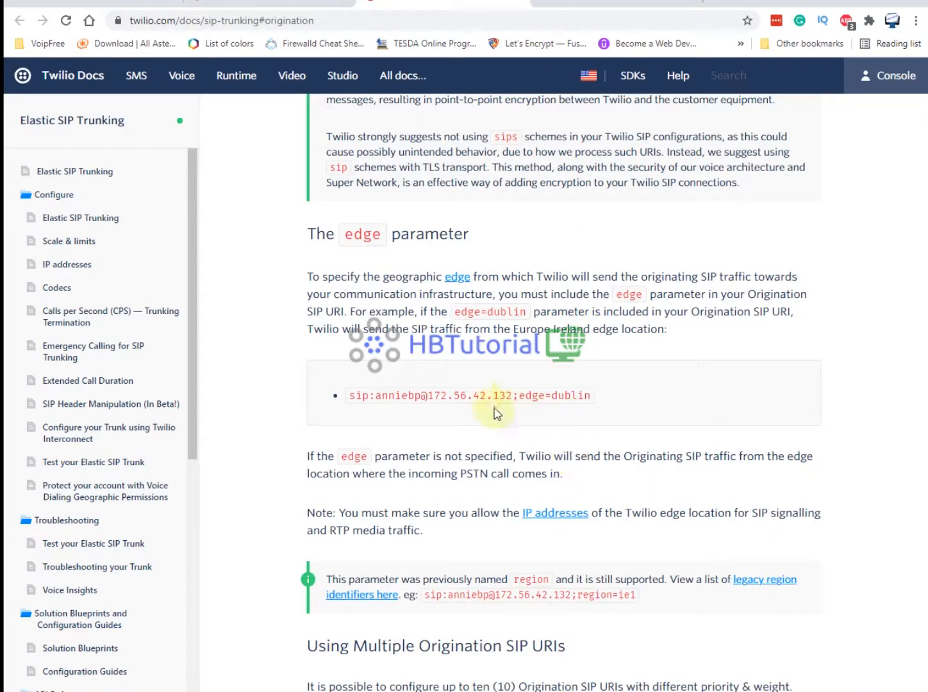
pyautogui.scroll(5, 590, 288)
# - Return to the FusionPBX destination form and open the SIP Status page in a new tab
pyautogui.click(583, 7)
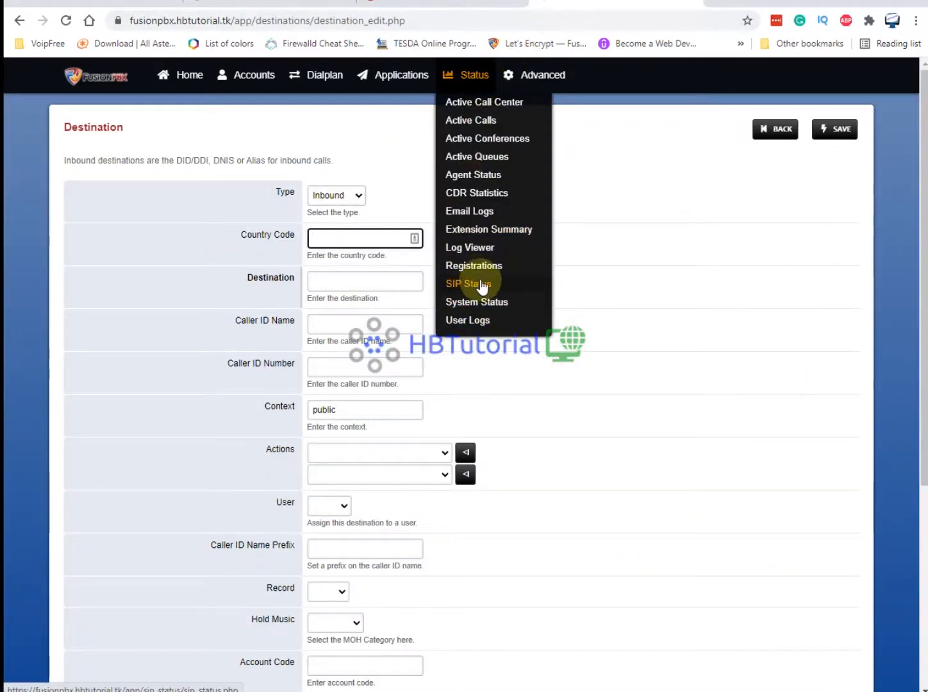
pyautogui.rightClick(474, 286)
pyautogui.click(491, 296)
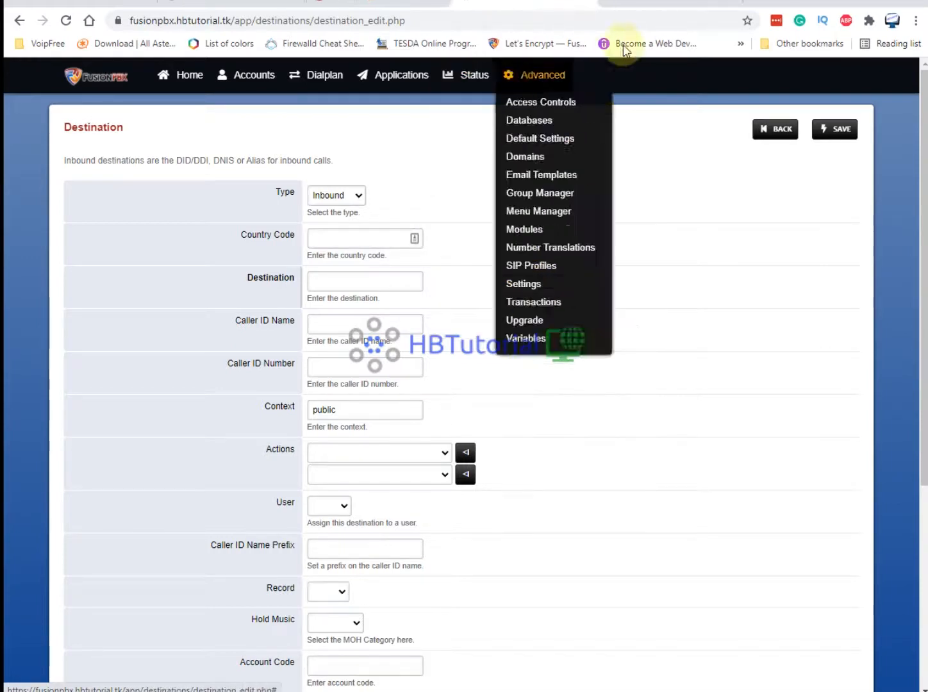
# - Check the external SIP profile's address and port on the SIP Status page and open that profile's settings
pyautogui.click(641, 5)
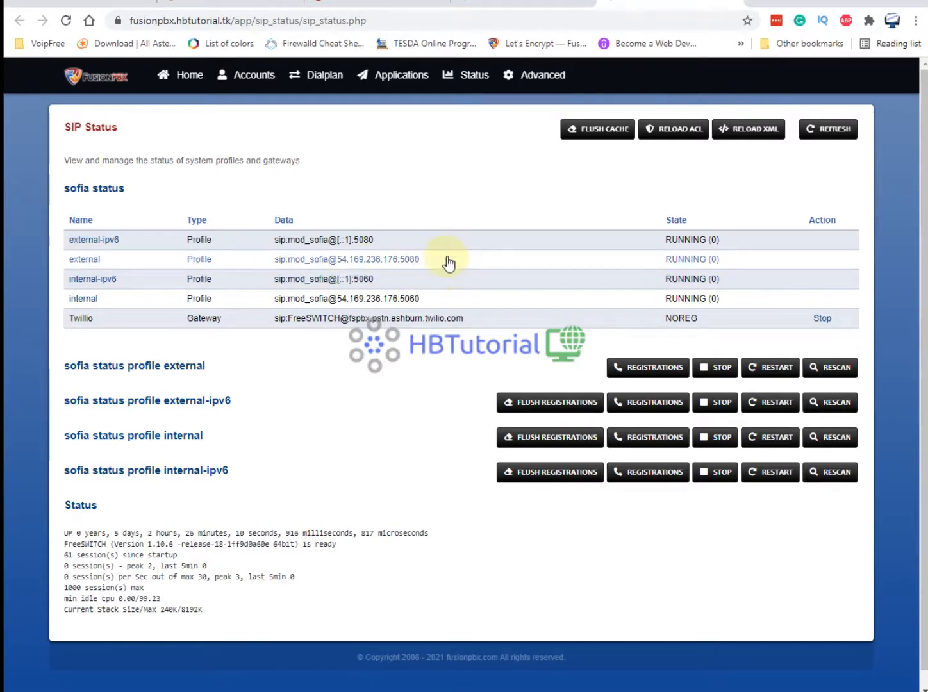
pyautogui.moveTo(449, 260); pyautogui.dragTo(340, 270)
pyautogui.click(340, 268)
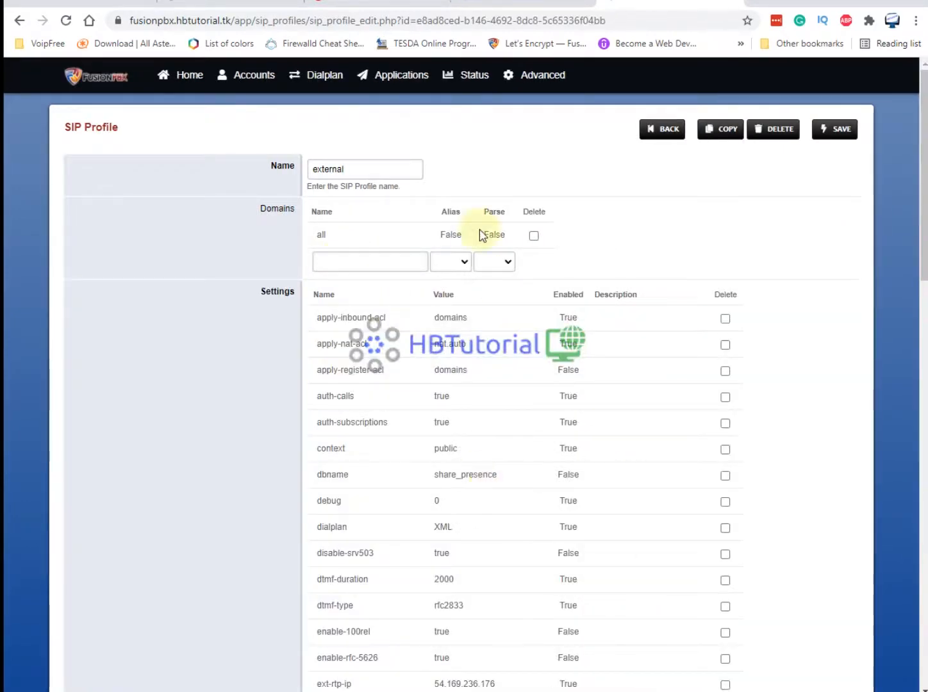
pyautogui.click(616, 20)
pyautogui.hotkey('ctrl', 'v')
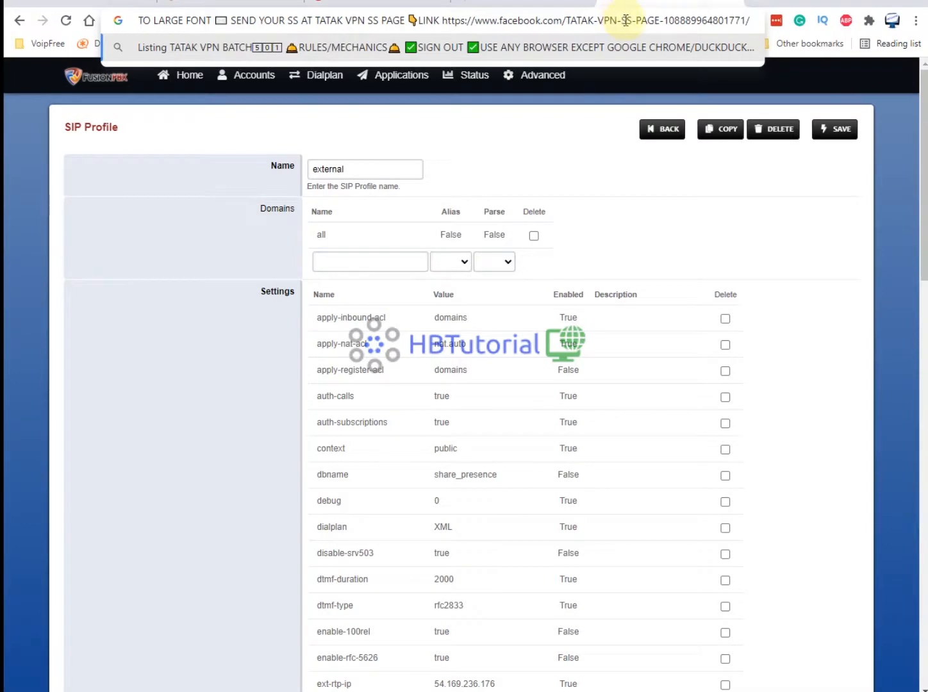
pyautogui.hotkey('ctrl', 'z')
pyautogui.click(234, 284)
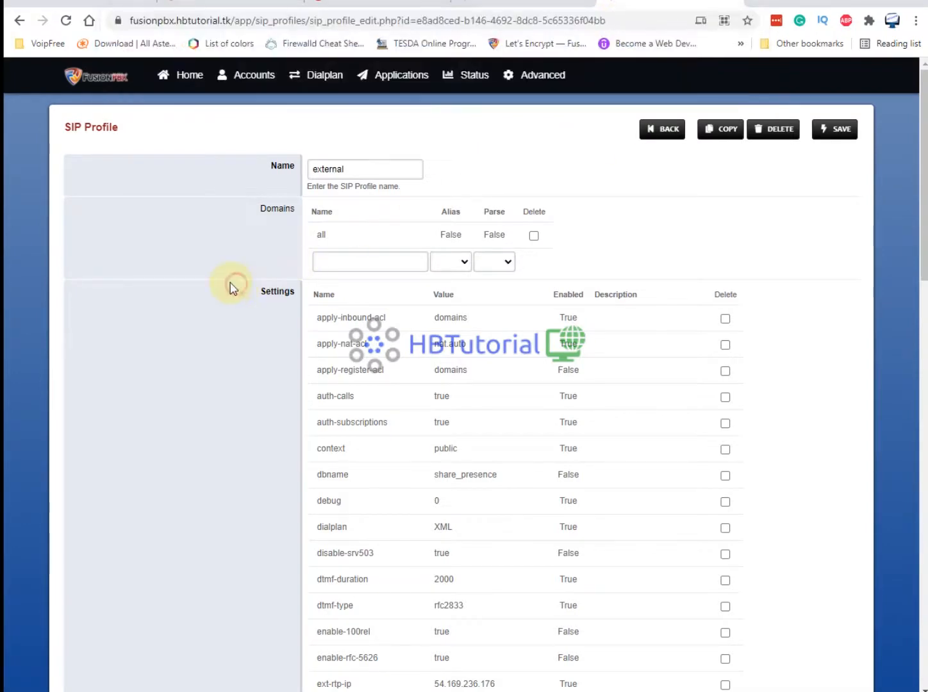
# - Find the ext-rtp-ip setting in the external SIP profile and select its IP address
pyautogui.scroll(-5, 397, 359)
pyautogui.click(501, 324)
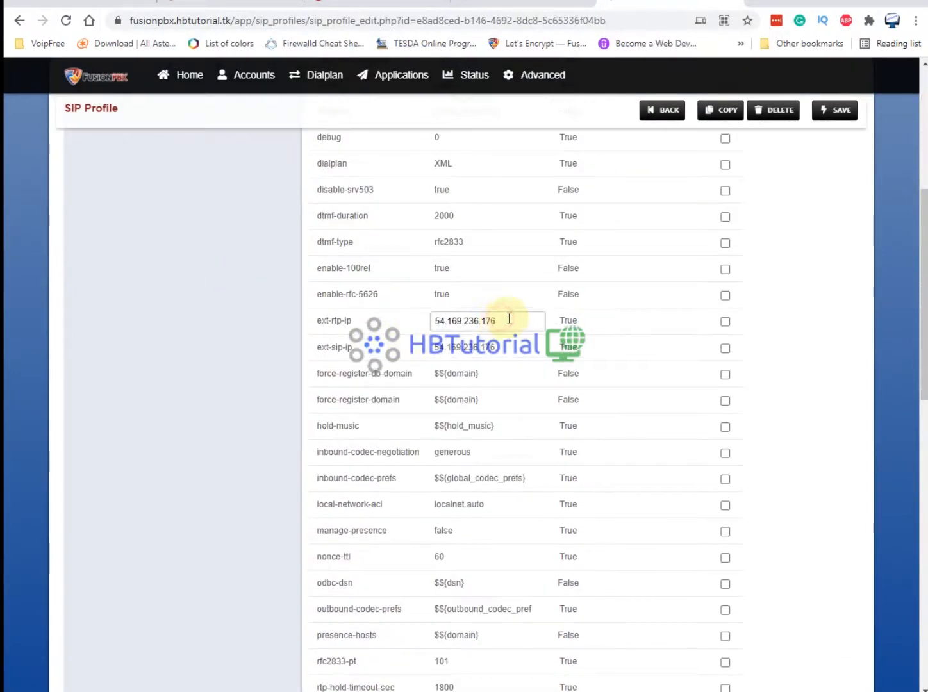
pyautogui.moveTo(510, 318); pyautogui.dragTo(410, 327)
pyautogui.scroll(5, 497, 452)
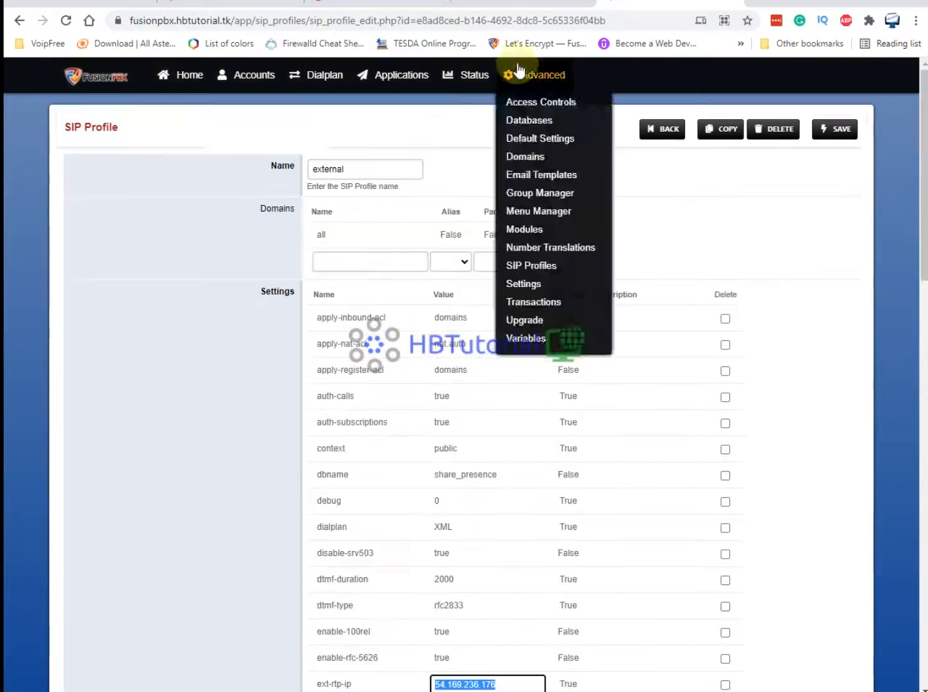
# - Return to the Twilio trunk's Origination page and enter sip:54.169.236.176:5080 as a new origination SIP URI
pyautogui.click(470, 5)
pyautogui.click(390, 9)
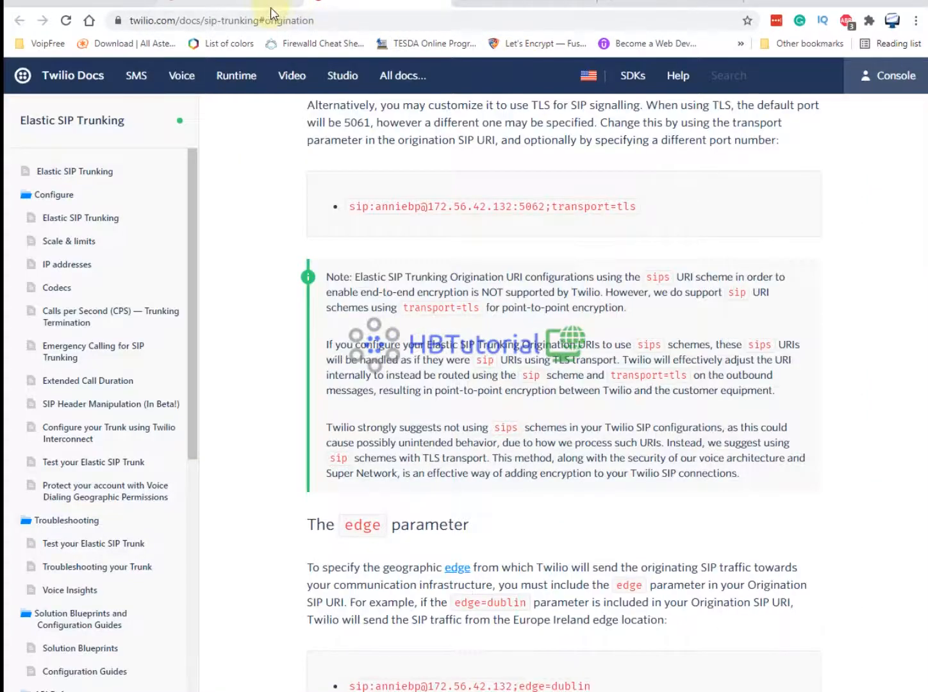
pyautogui.click(265, 8)
pyautogui.scroll(-2, 328, 475)
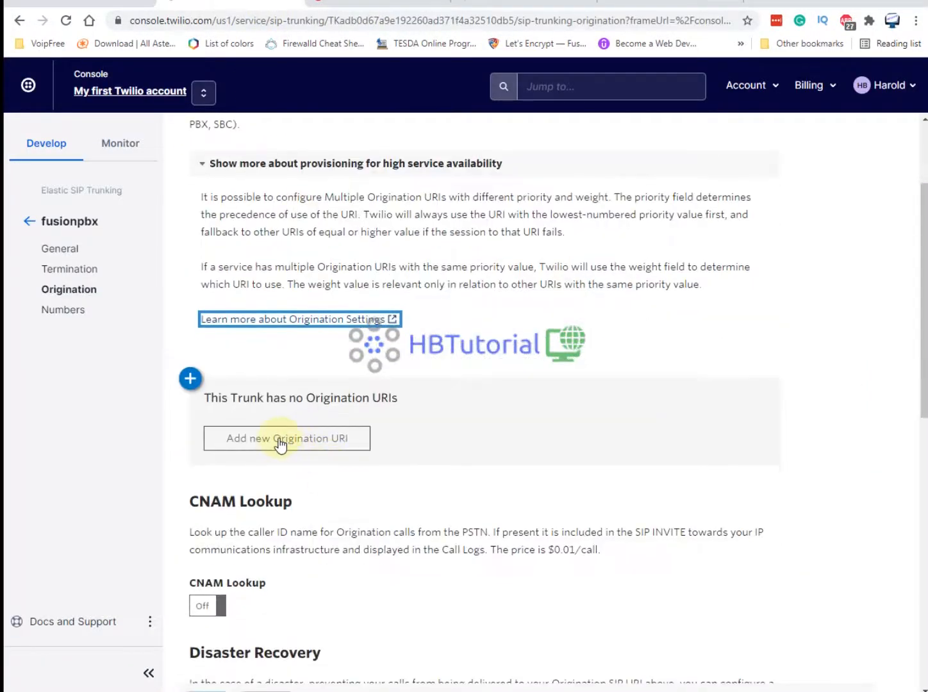
pyautogui.click(272, 446)
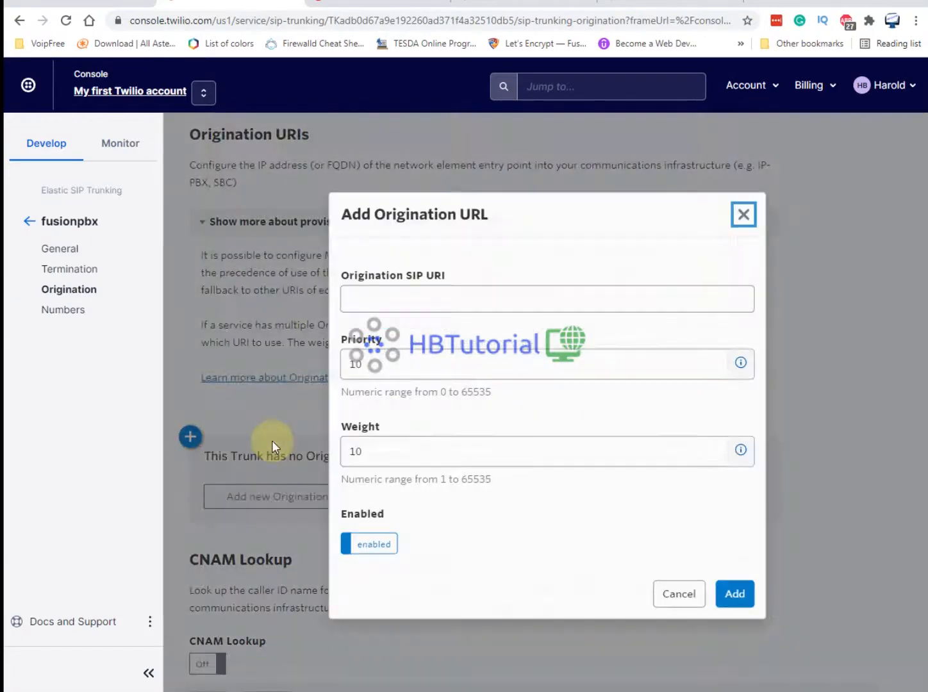
pyautogui.click(391, 296)
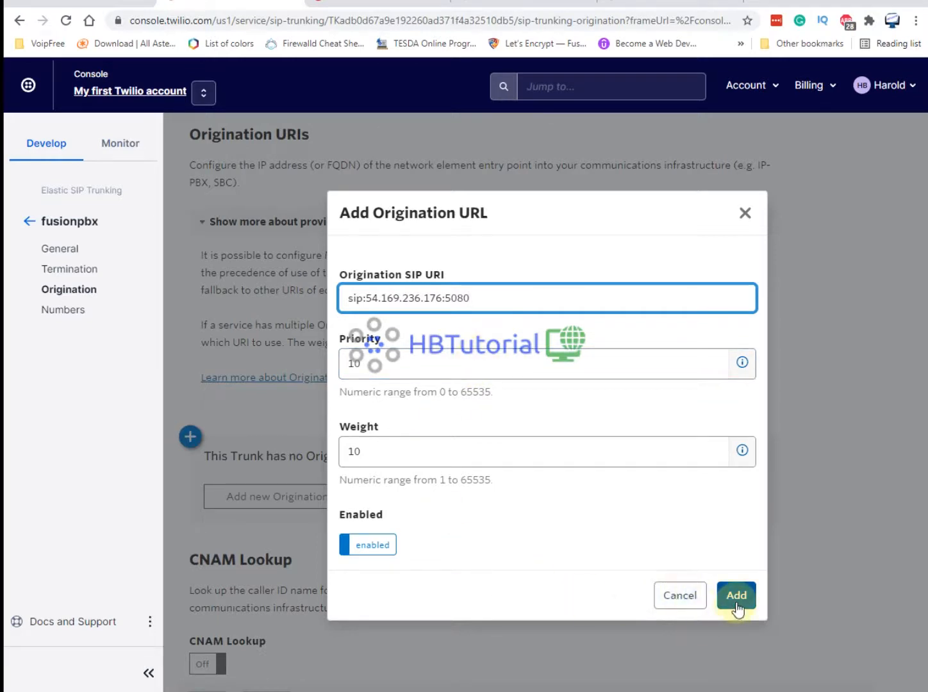
# - Set the new origination URI's priority to 1 and weight to 1, and add it to the trunk
pyautogui.click(380, 364)
pyautogui.moveTo(378, 364); pyautogui.dragTo(320, 364)
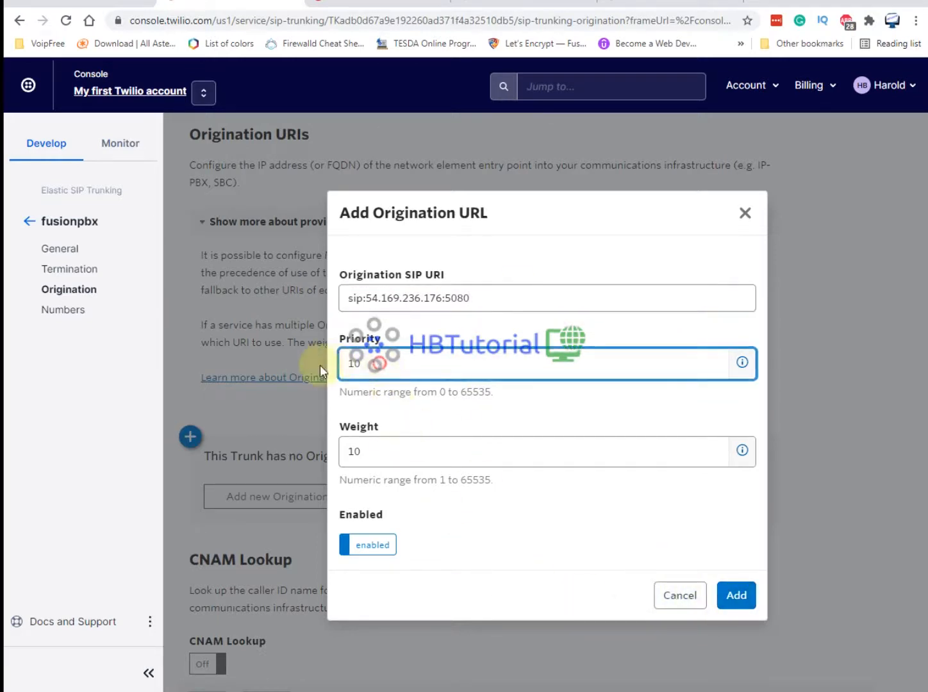
pyautogui.write('1')
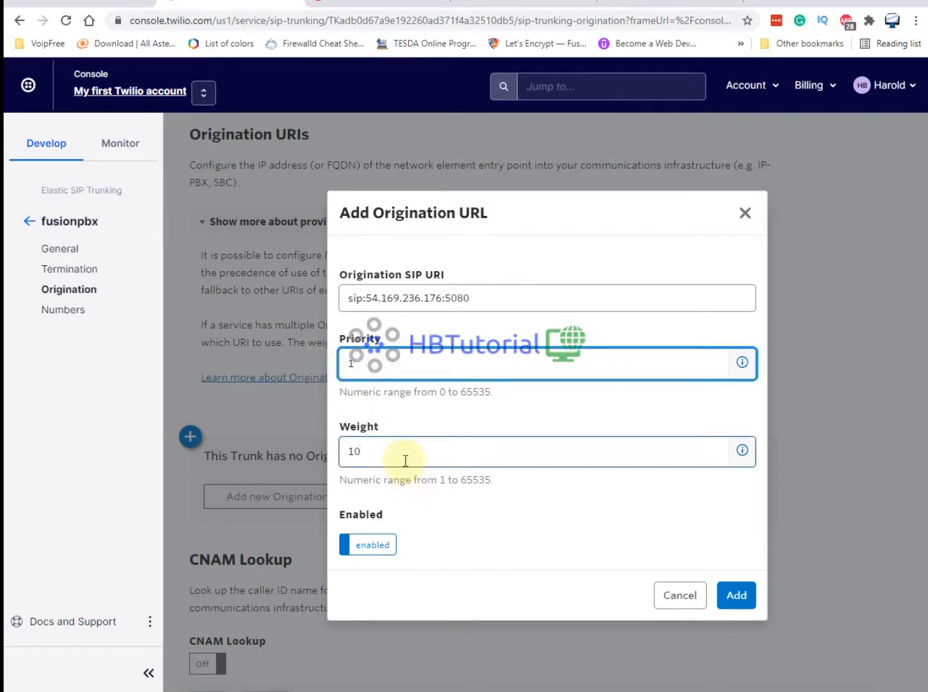
pyautogui.click(411, 458)
pyautogui.doubleClick(429, 458)
pyautogui.write('1')
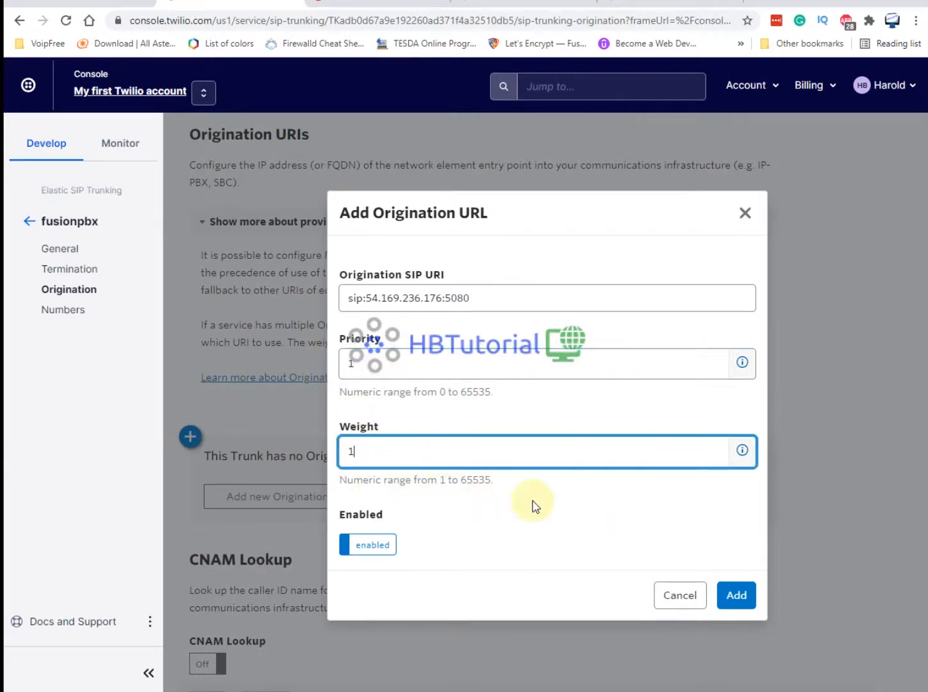
pyautogui.click(735, 594)
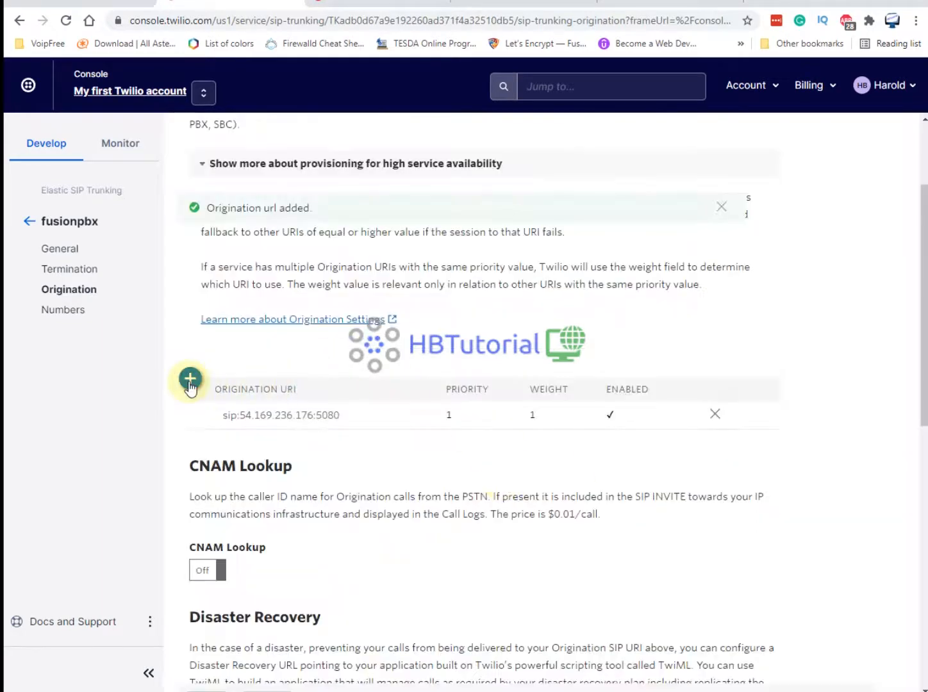
# - Add a second origination URI, sip:54.169.236.176, with priority 2 and weight 2
pyautogui.click(190, 379)
pyautogui.click(400, 306)
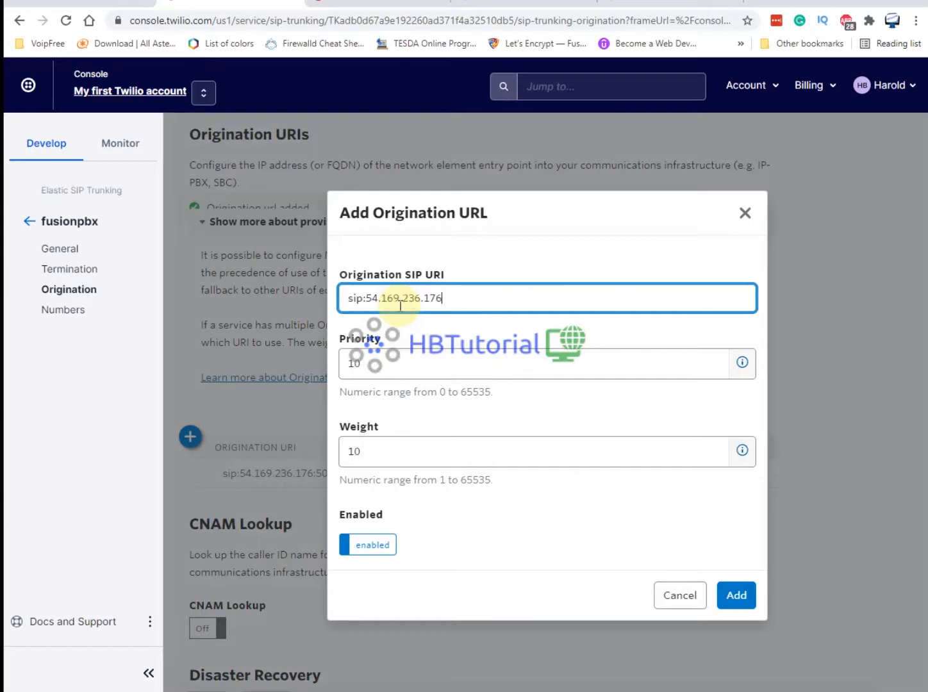
pyautogui.doubleClick(352, 363)
pyautogui.write('2')
pyautogui.doubleClick(352, 451)
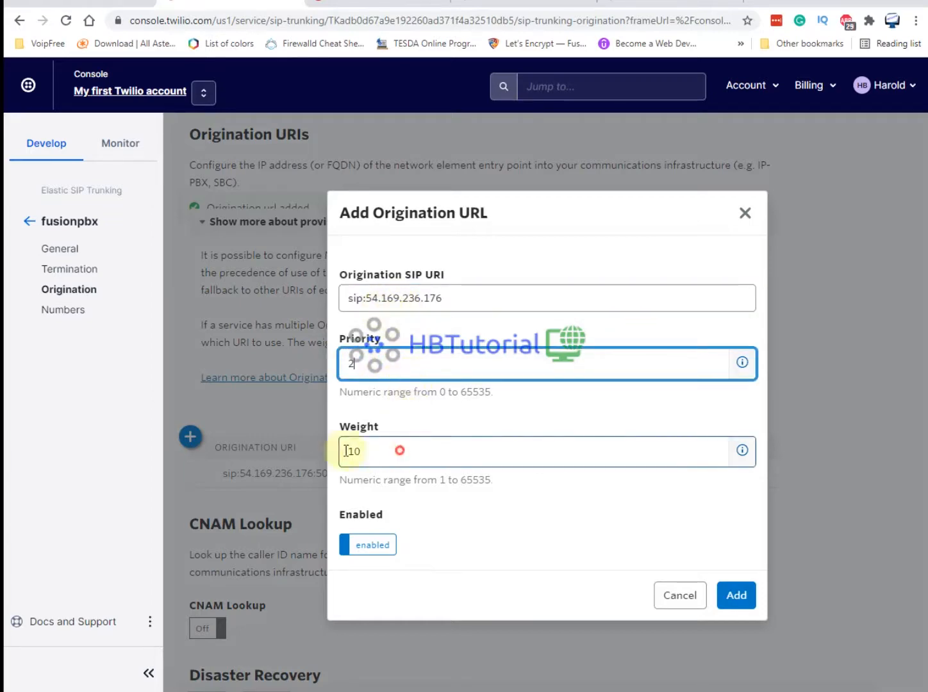
pyautogui.write('2')
pyautogui.click(731, 600)
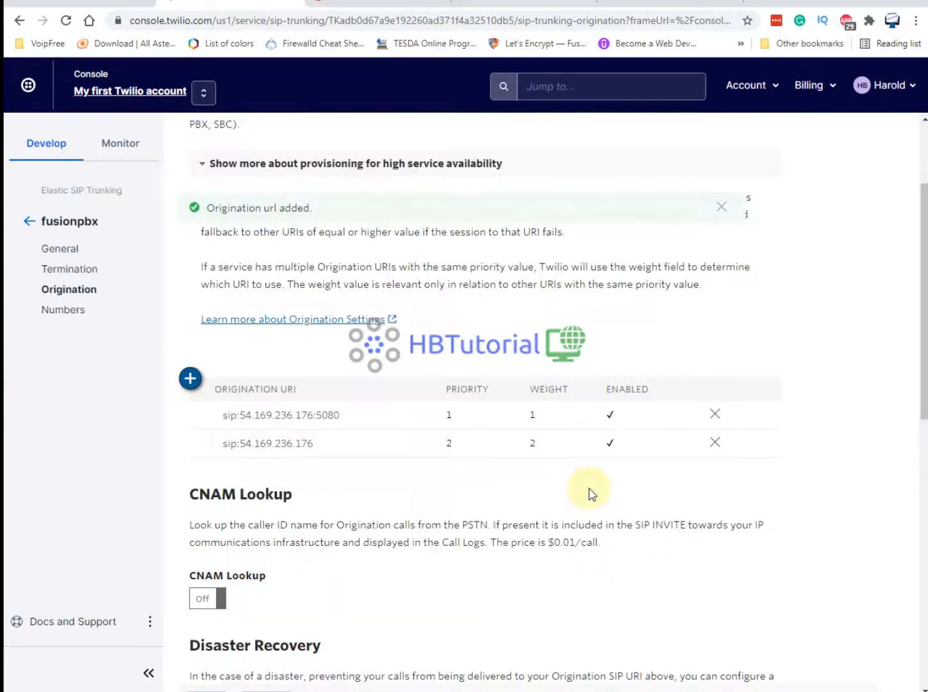
# - Examine the trunk's CNAM Lookup, Disaster Recovery, fallback method and test call sections on the Origination page
pyautogui.scroll(-4, 647, 446)
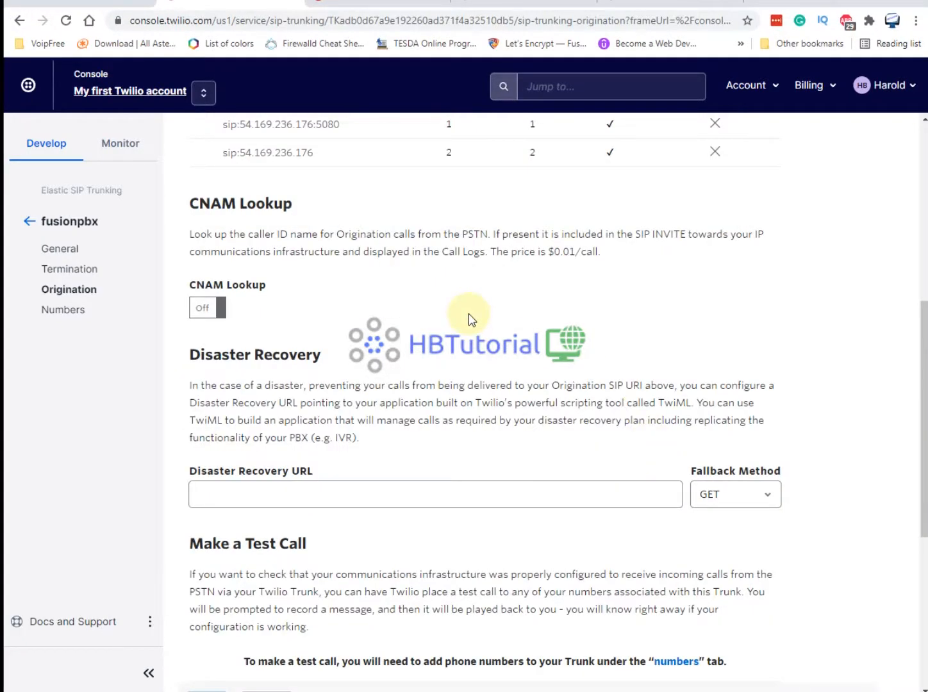
pyautogui.scroll(-2, 487, 317)
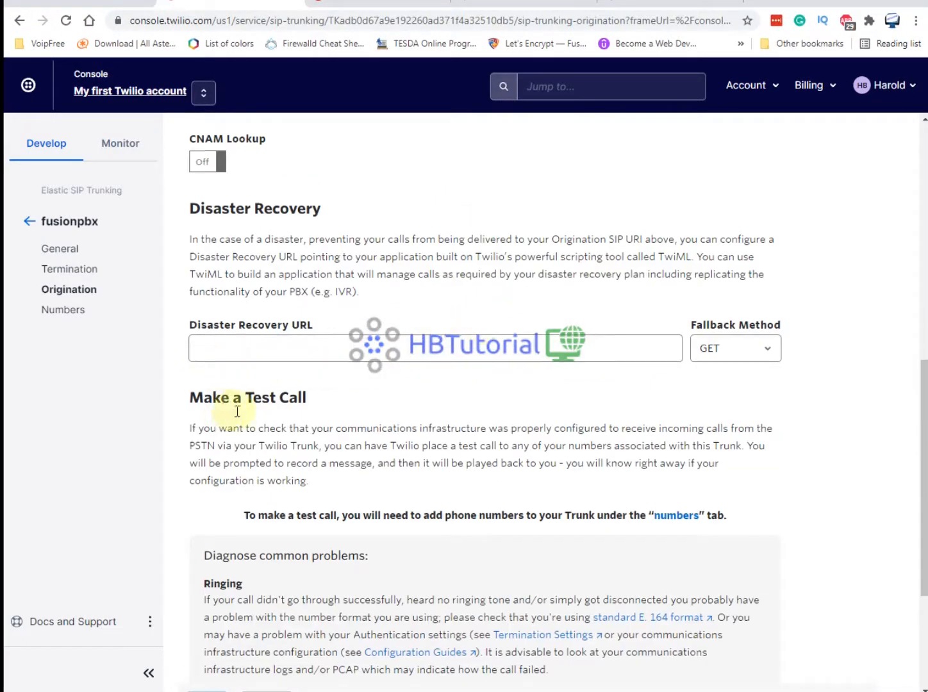
pyautogui.scroll(-3, 237, 412)
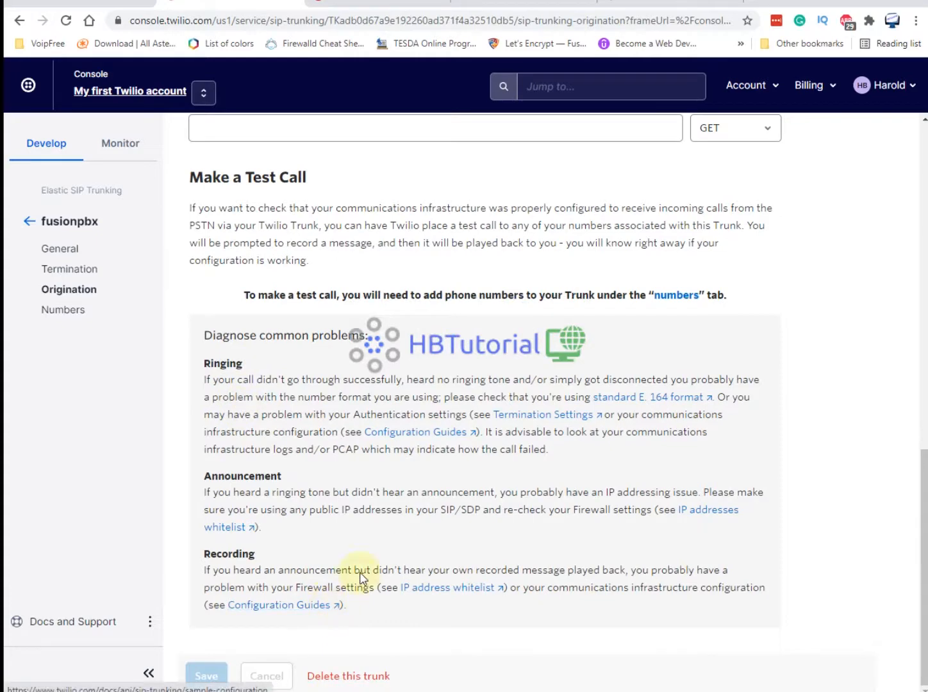
pyautogui.scroll(3, 384, 471)
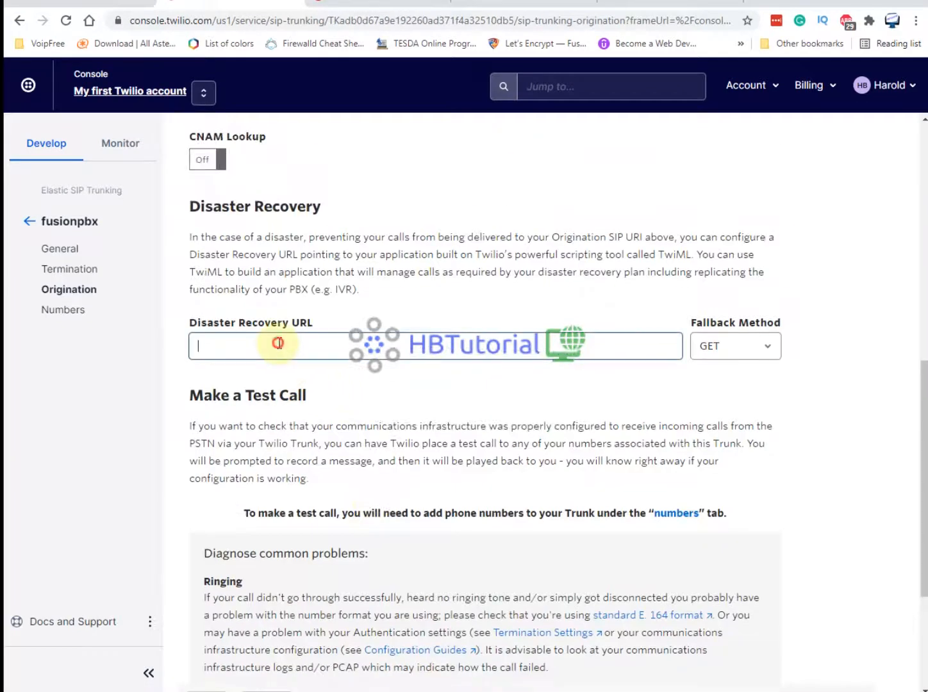
pyautogui.click(456, 394)
pyautogui.click(745, 356)
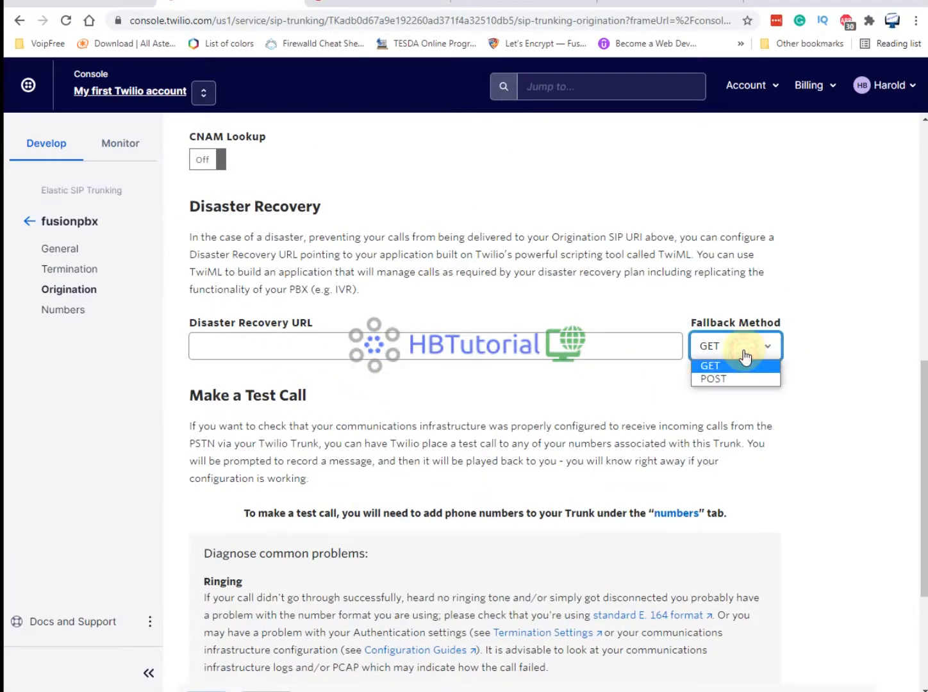
pyautogui.click(737, 366)
pyautogui.scroll(-2, 497, 493)
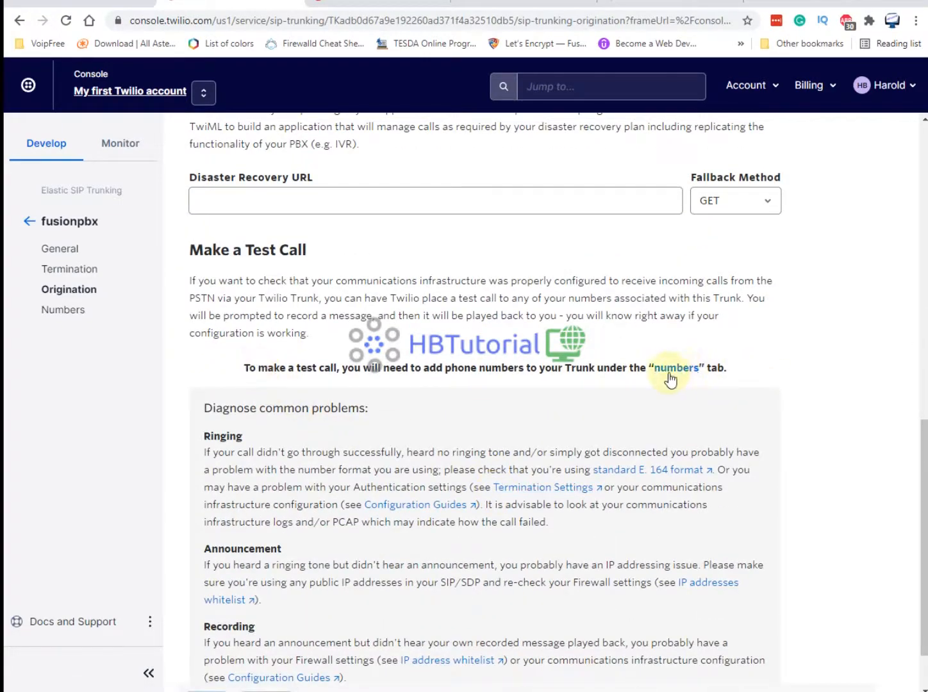
pyautogui.scroll(-2, 667, 378)
pyautogui.scroll(9, 642, 466)
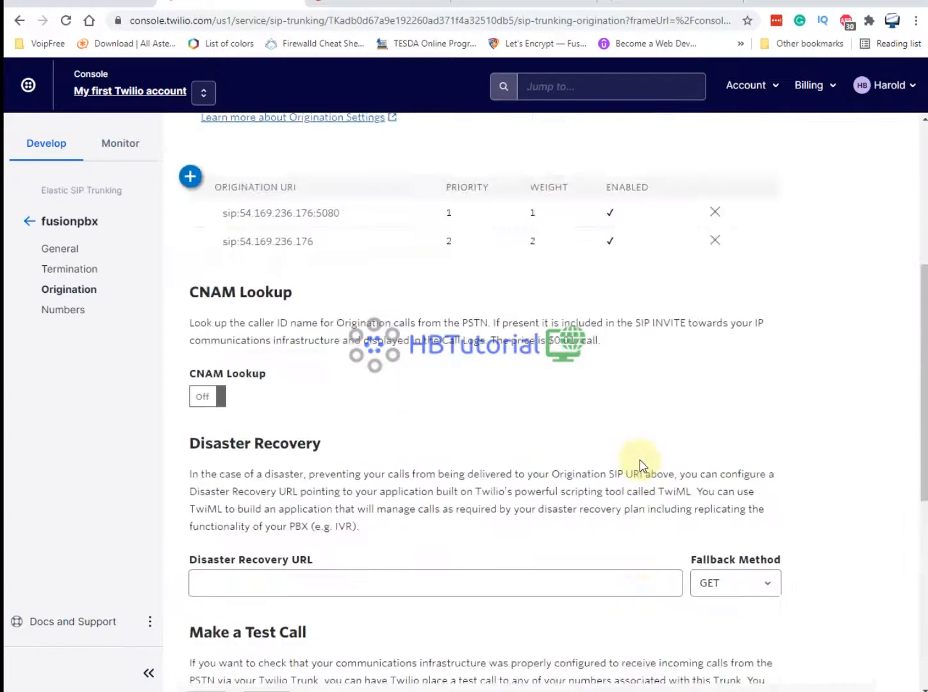
pyautogui.scroll(3, 633, 456)
pyautogui.scroll(-10, 393, 461)
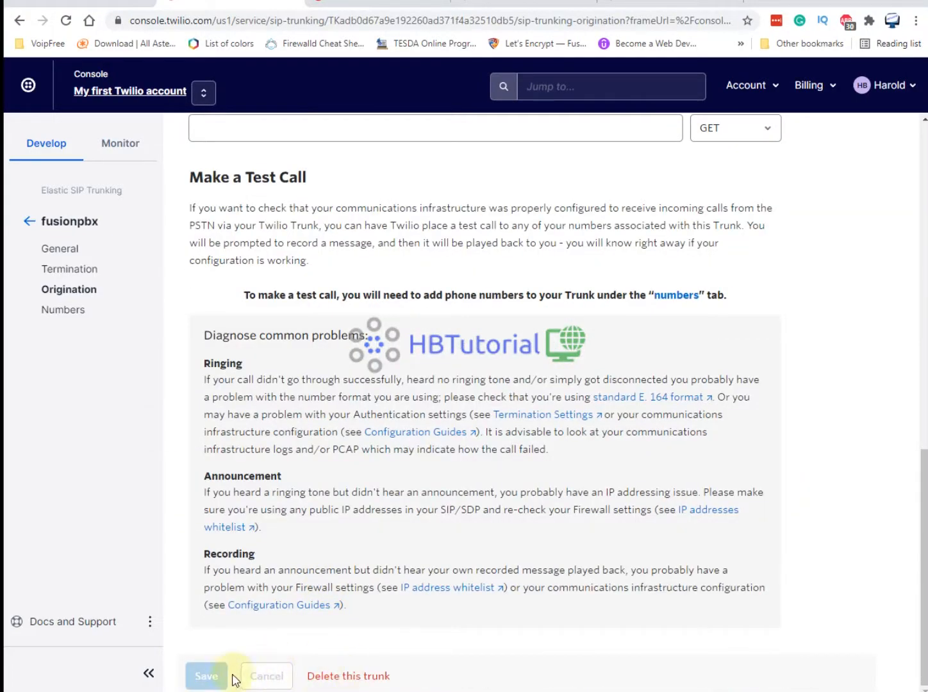
pyautogui.scroll(5, 255, 595)
# - Add the account's existing United States phone number to the fusionpbx trunk, copying the number before adding it
pyautogui.click(62, 310)
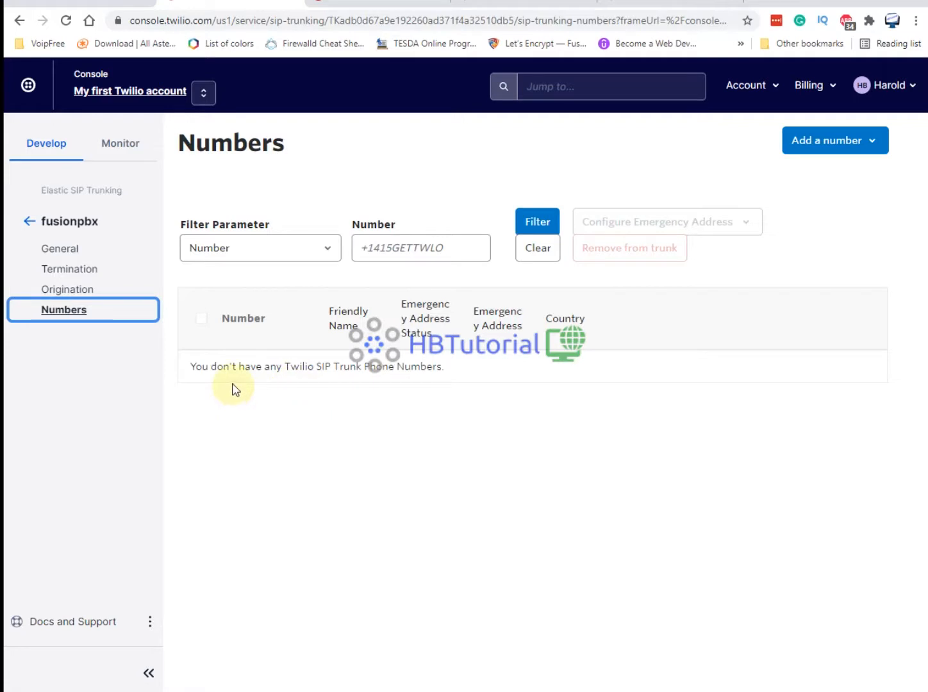
pyautogui.click(854, 152)
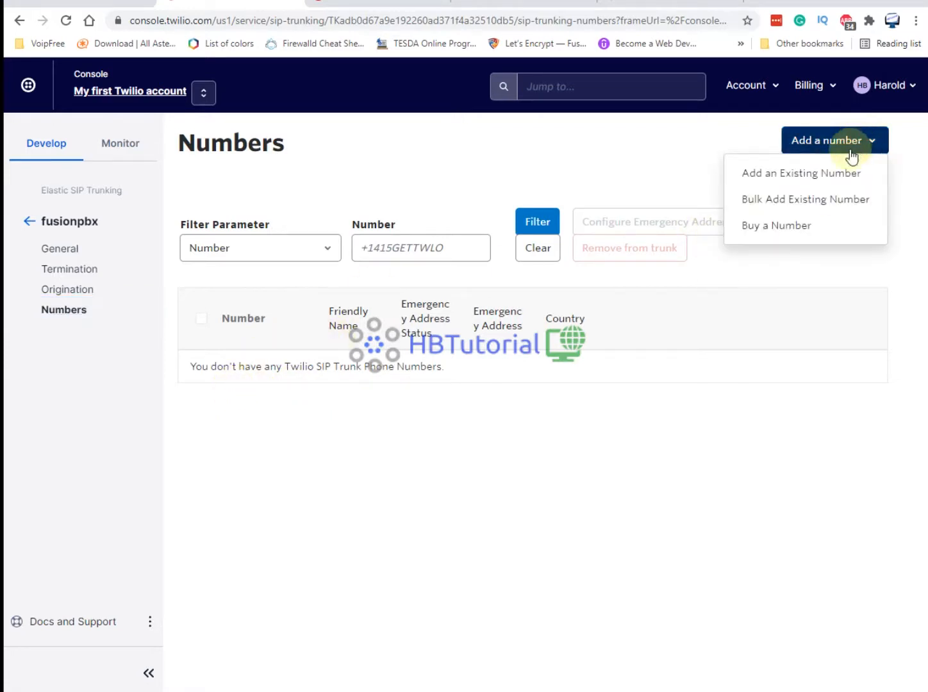
pyautogui.click(825, 174)
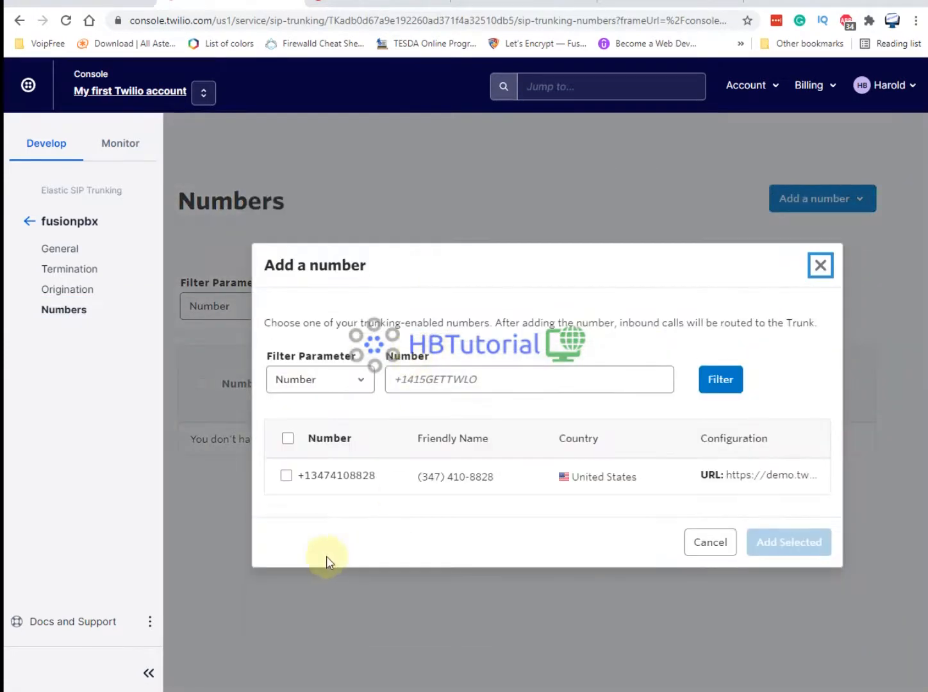
pyautogui.click(286, 478)
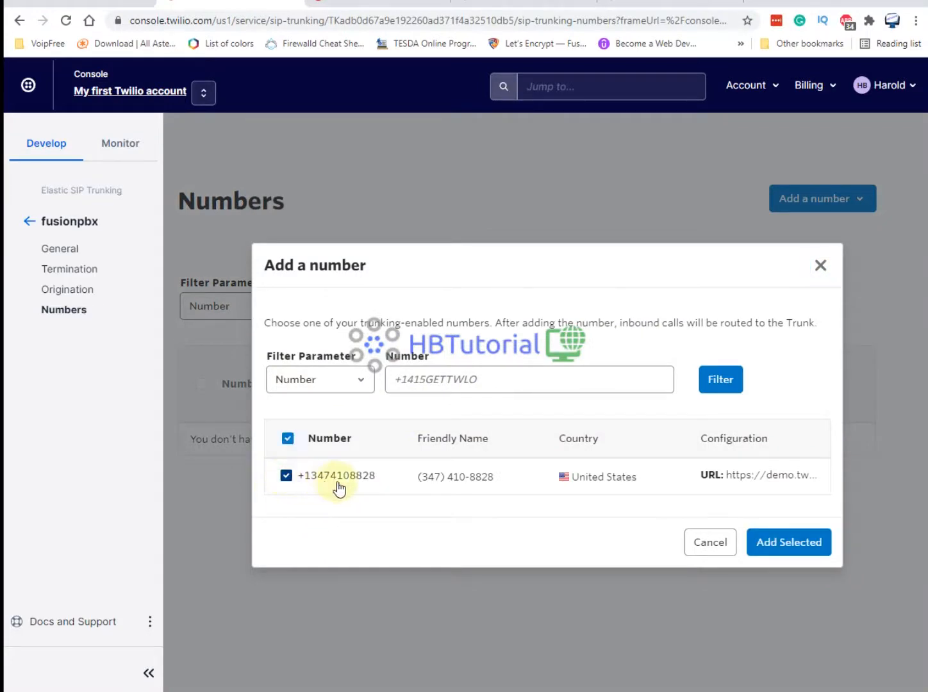
pyautogui.moveTo(384, 479); pyautogui.dragTo(302, 488)
pyautogui.hotkey('ctrl', 'c')
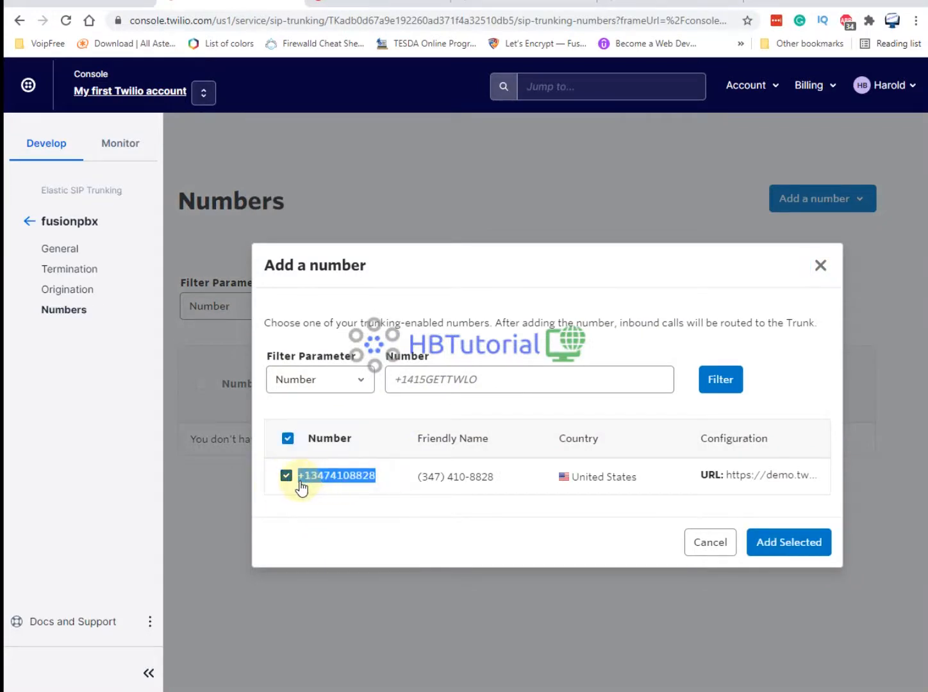
pyautogui.click(799, 551)
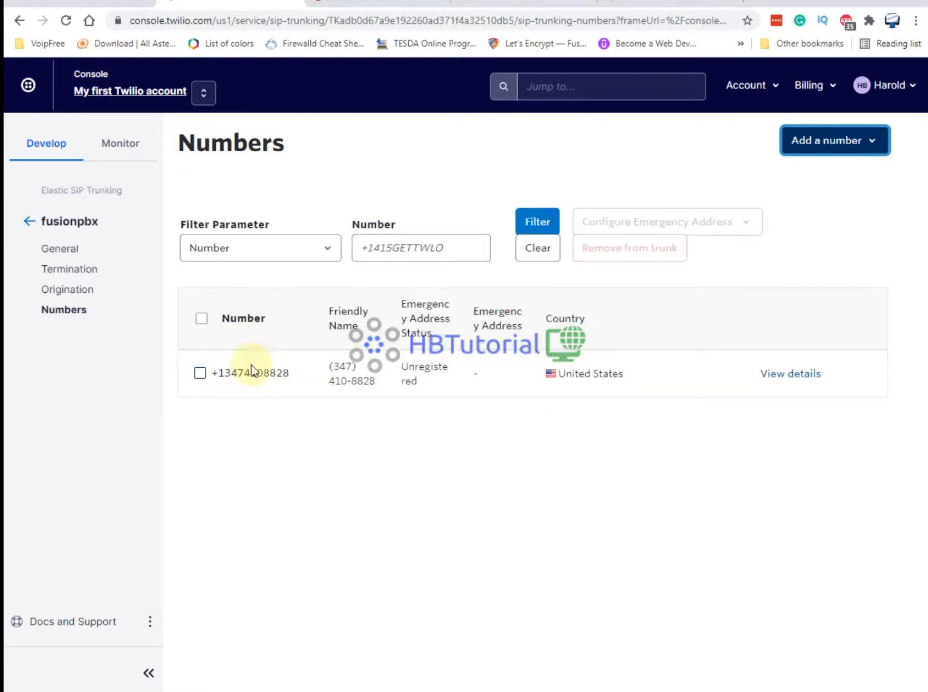
# - Reopen the trunk's Origination settings and review the test call section and the list of origination URIs
pyautogui.click(68, 289)
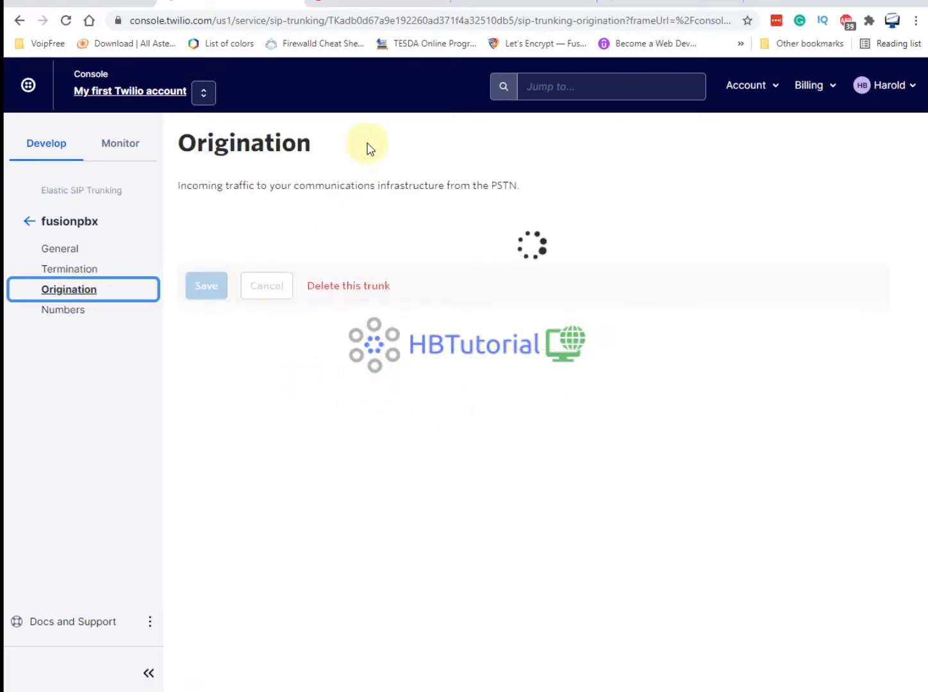
pyautogui.scroll(-5, 308, 356)
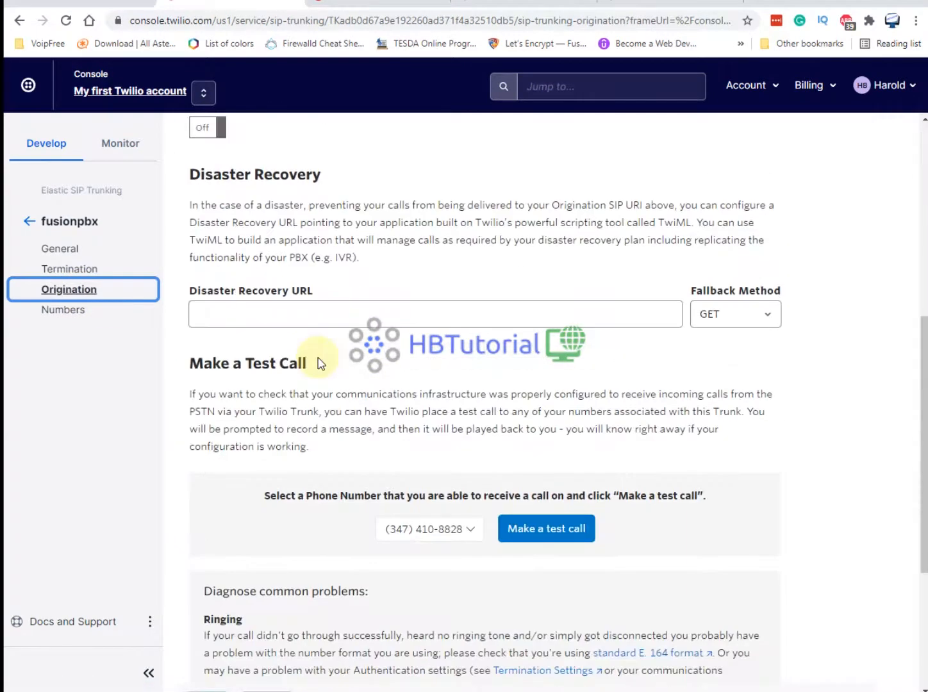
pyautogui.scroll(-4, 513, 525)
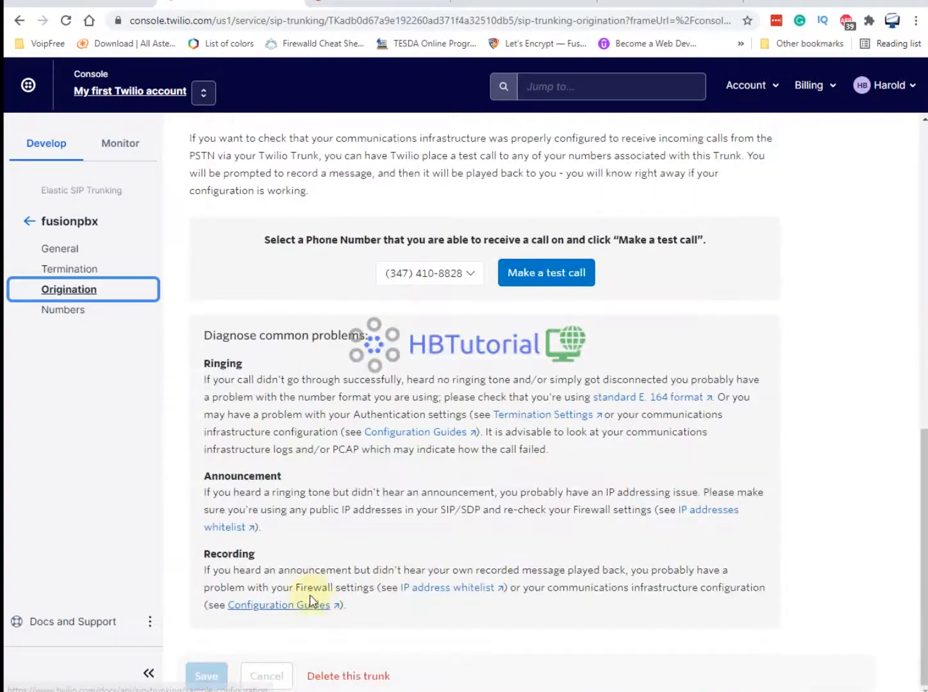
pyautogui.scroll(10, 417, 490)
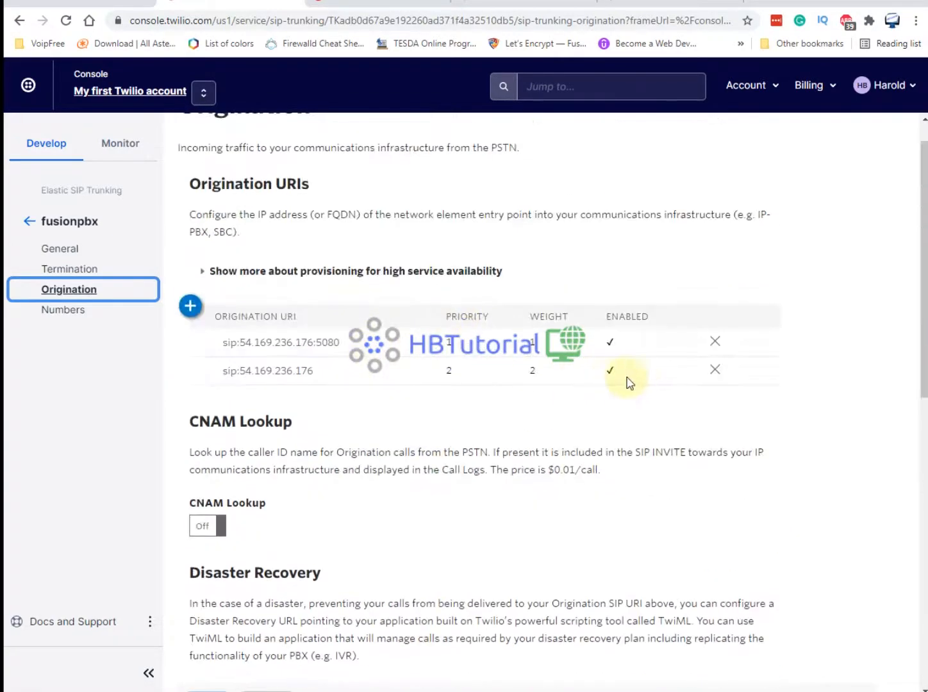
# - On FusionPBX's new inbound destination, set the country code to +1 and enter the rest of the copied Twilio phone number as the destination
pyautogui.click(510, 5)
pyautogui.click(361, 239)
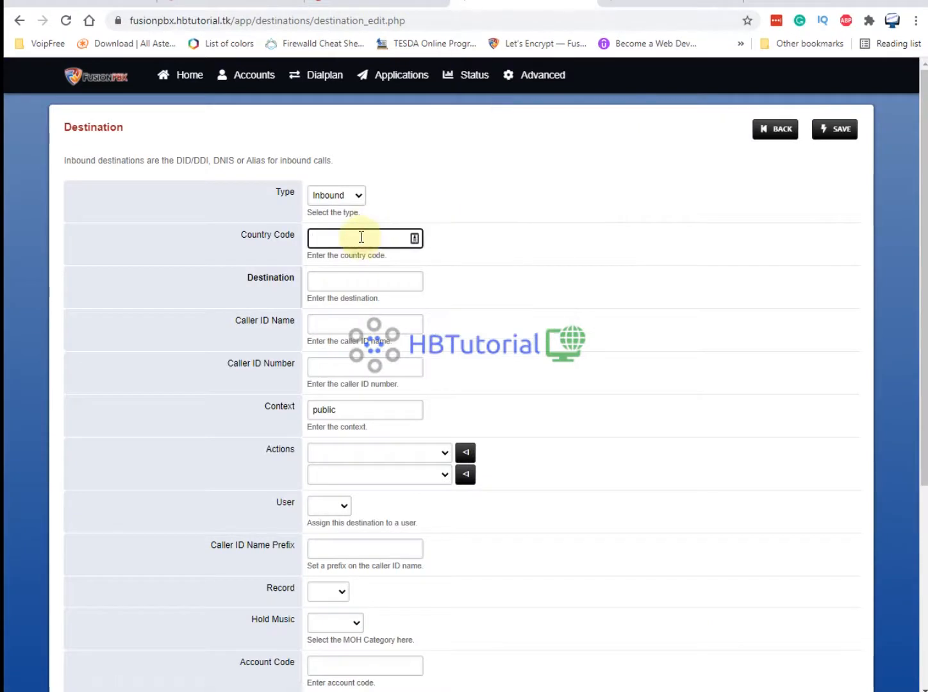
pyautogui.hotkey('ctrl', 'v')
pyautogui.moveTo(378, 238); pyautogui.dragTo(327, 244)
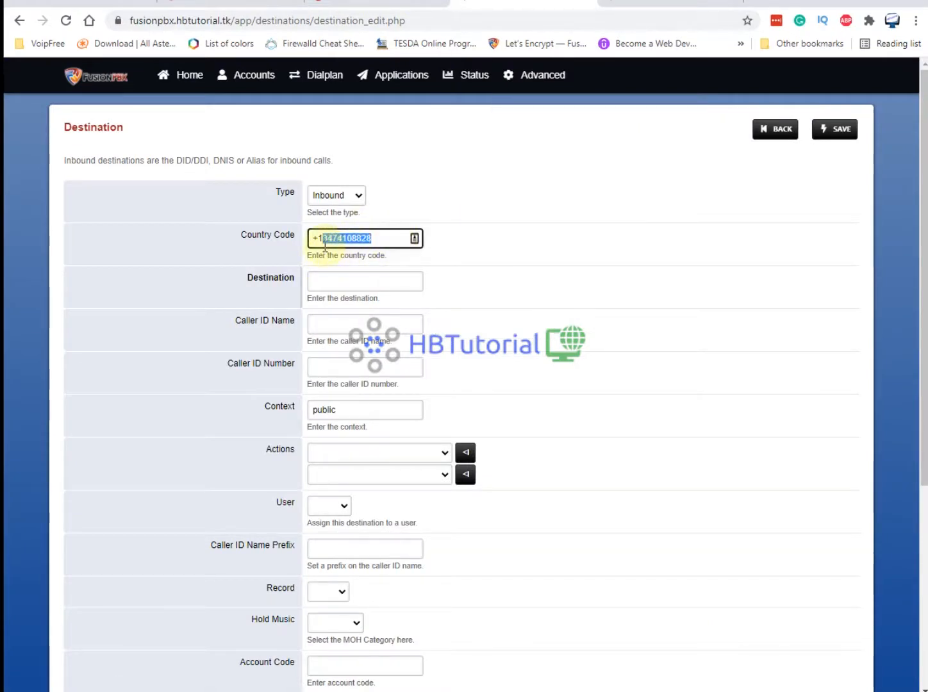
pyautogui.hotkey('ctrl', 'x')
pyautogui.click(333, 280)
pyautogui.hotkey('ctrl', 'v')
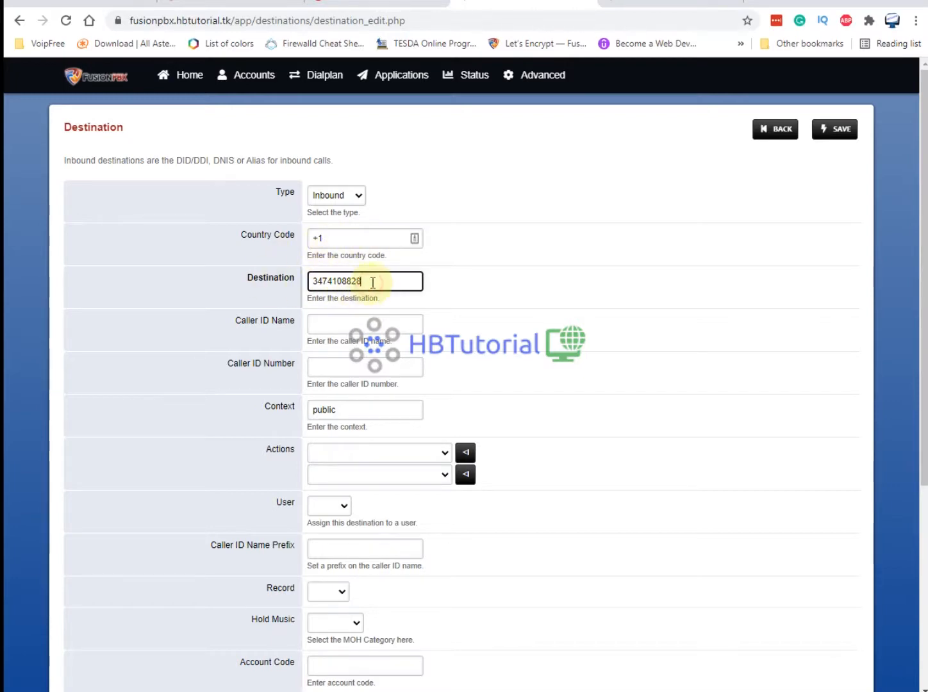
# - Set the inbound destination's first action to the extension 6666 test
pyautogui.scroll(-3, 282, 336)
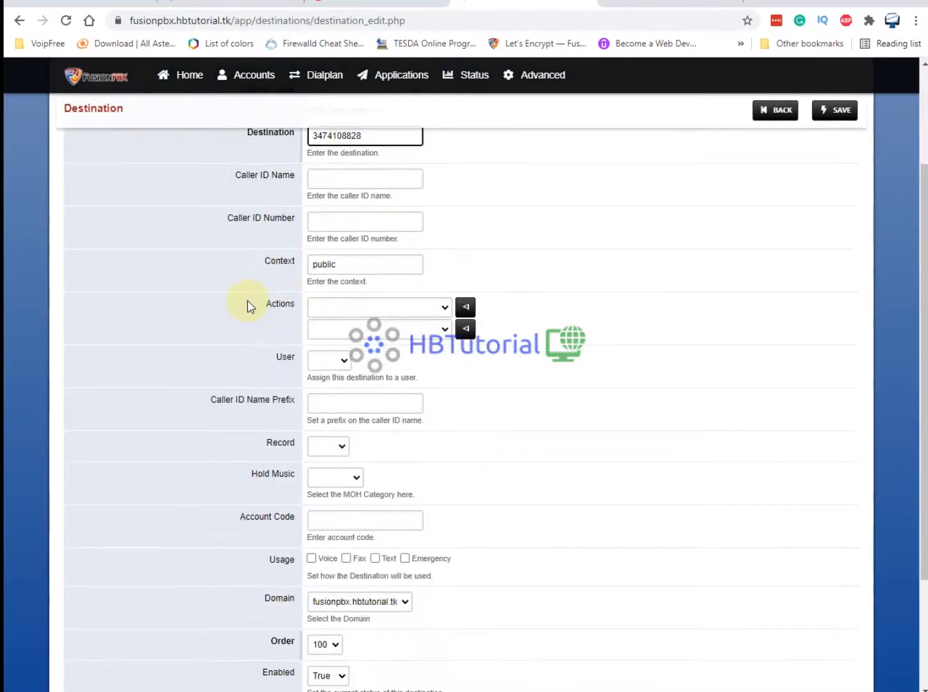
pyautogui.click(338, 309)
pyautogui.click(144, 313)
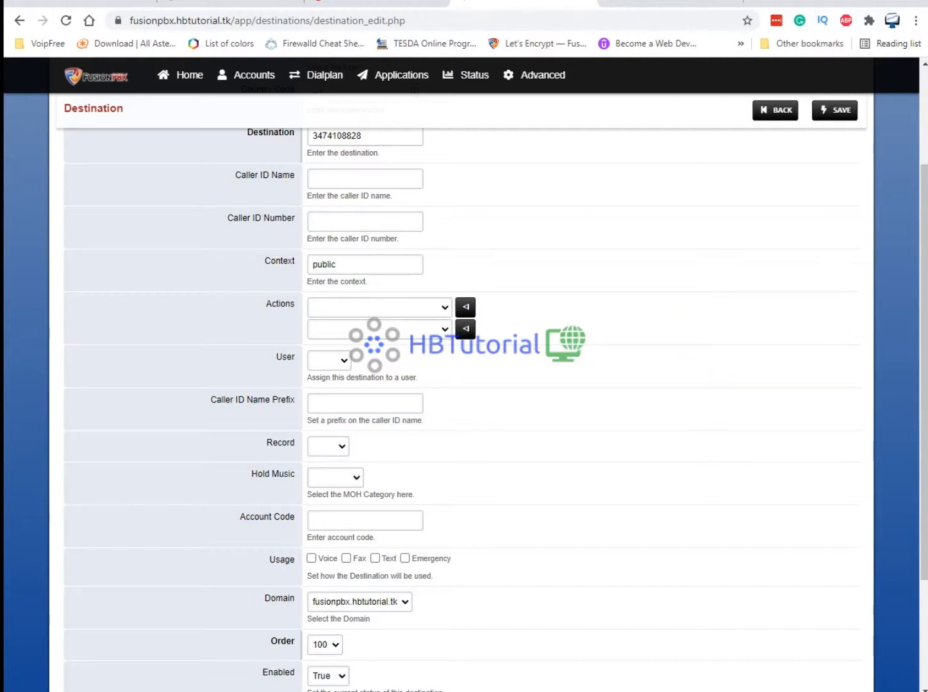
pyautogui.click(349, 308)
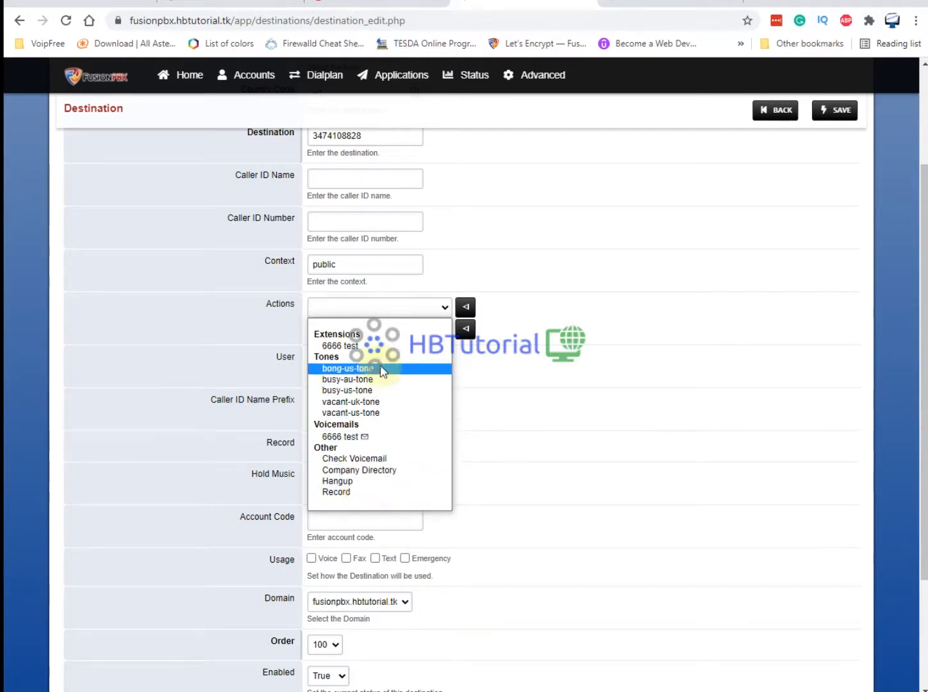
pyautogui.click(379, 347)
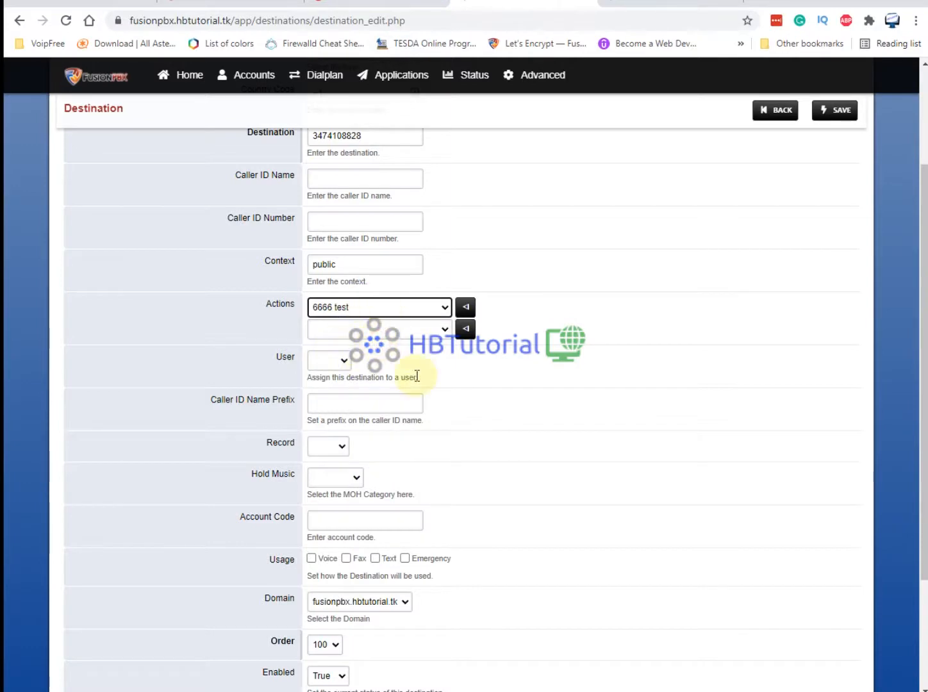
# - Enable Voice, Fax and Text as the usage of the inbound destination
pyautogui.scroll(-2, 411, 377)
pyautogui.click(271, 416)
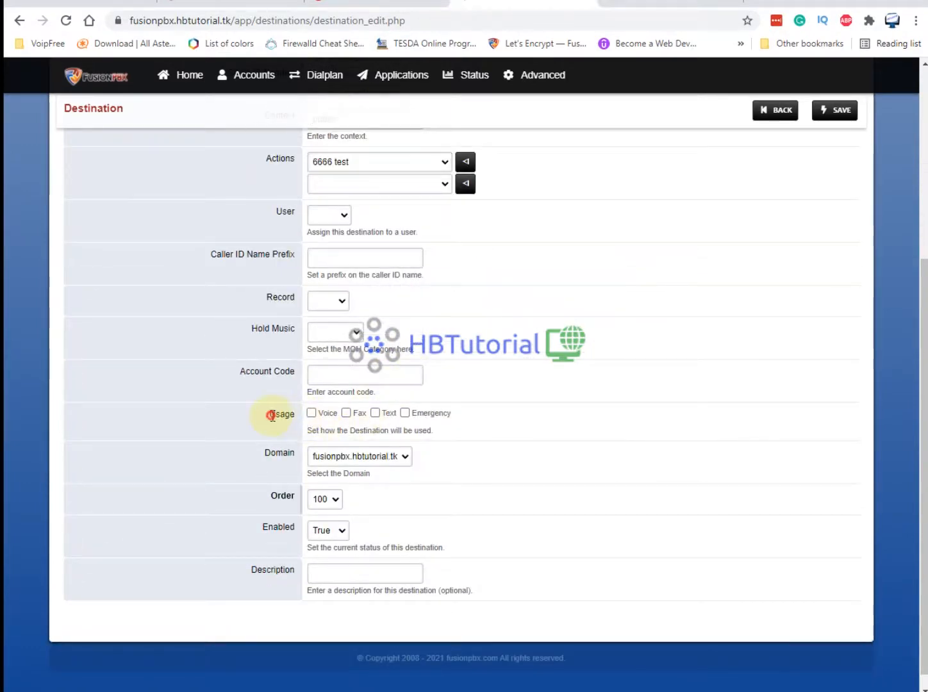
pyautogui.click(374, 413)
pyautogui.scroll(-1, 454, 534)
pyautogui.click(386, 349)
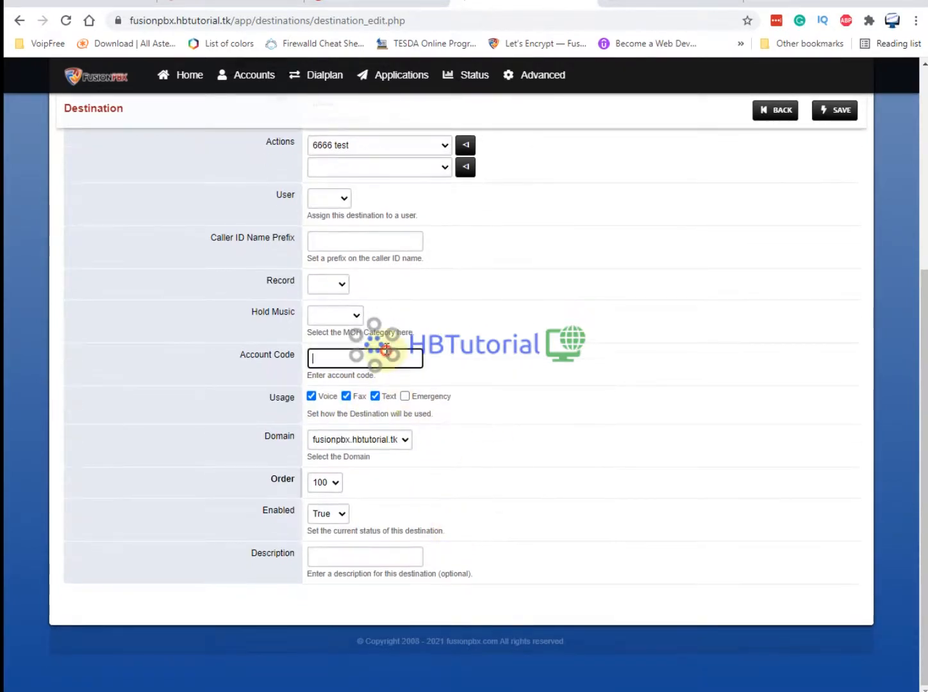
# - Set the inbound destination's Record option to True
pyautogui.click(533, 305)
pyautogui.click(334, 289)
pyautogui.click(677, 245)
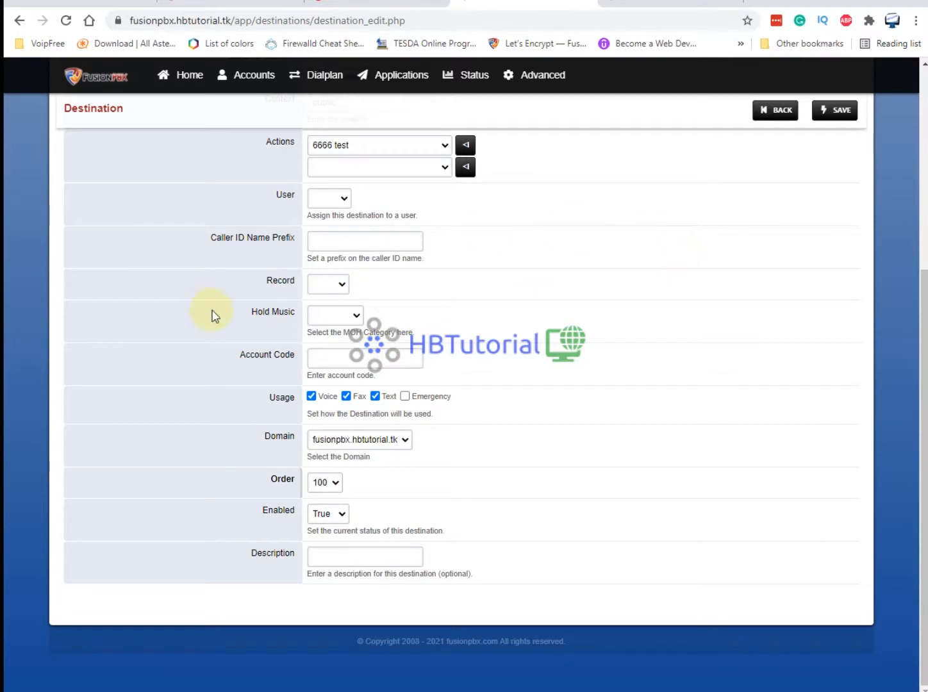
pyautogui.click(332, 288)
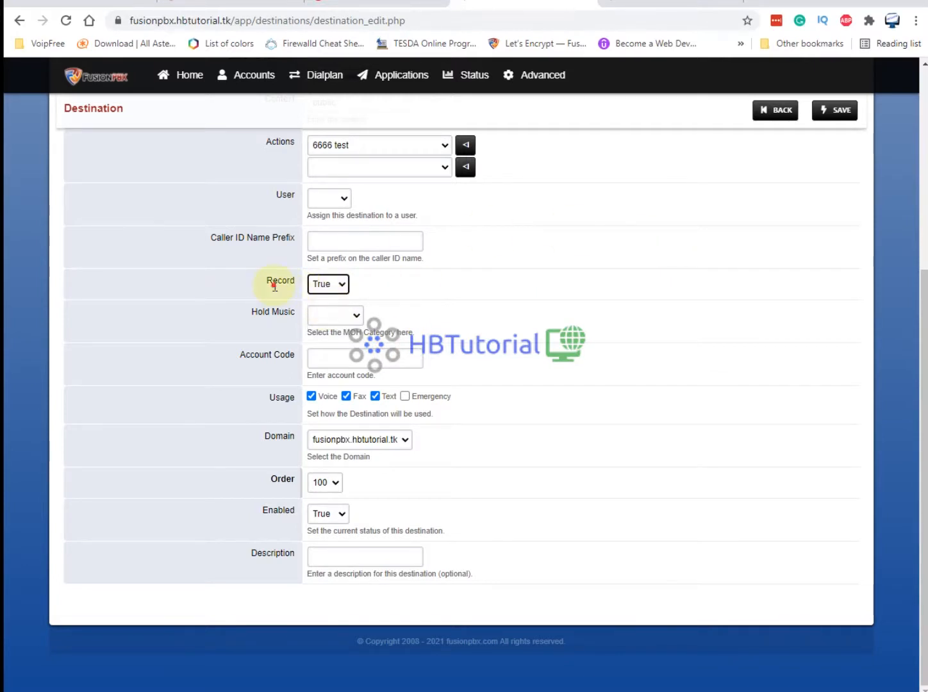
pyautogui.moveTo(274, 286); pyautogui.dragTo(315, 288)
pyautogui.click(547, 285)
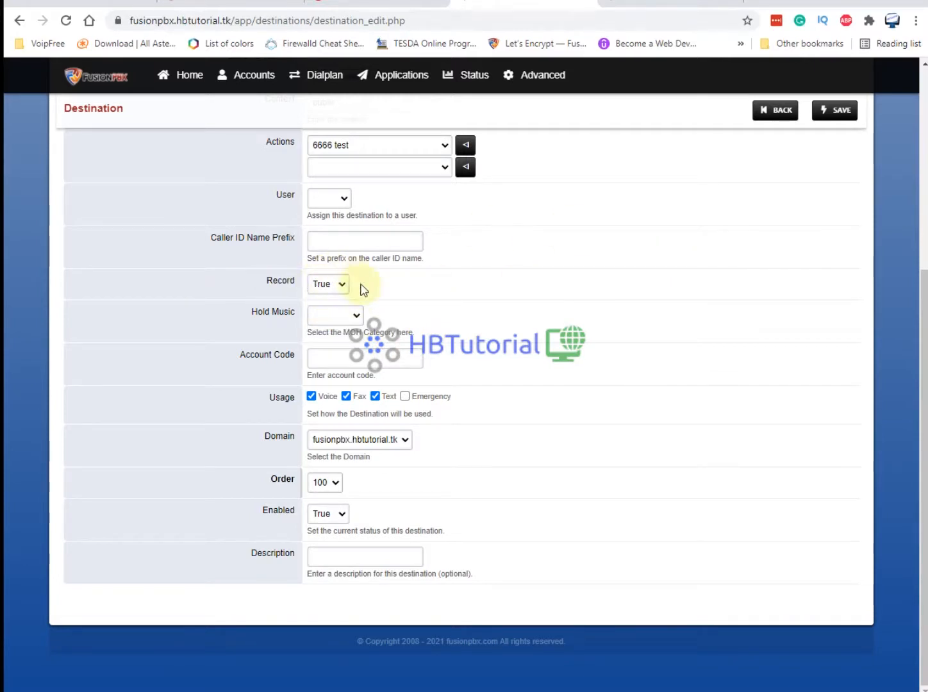
pyautogui.click(340, 195)
pyautogui.click(548, 228)
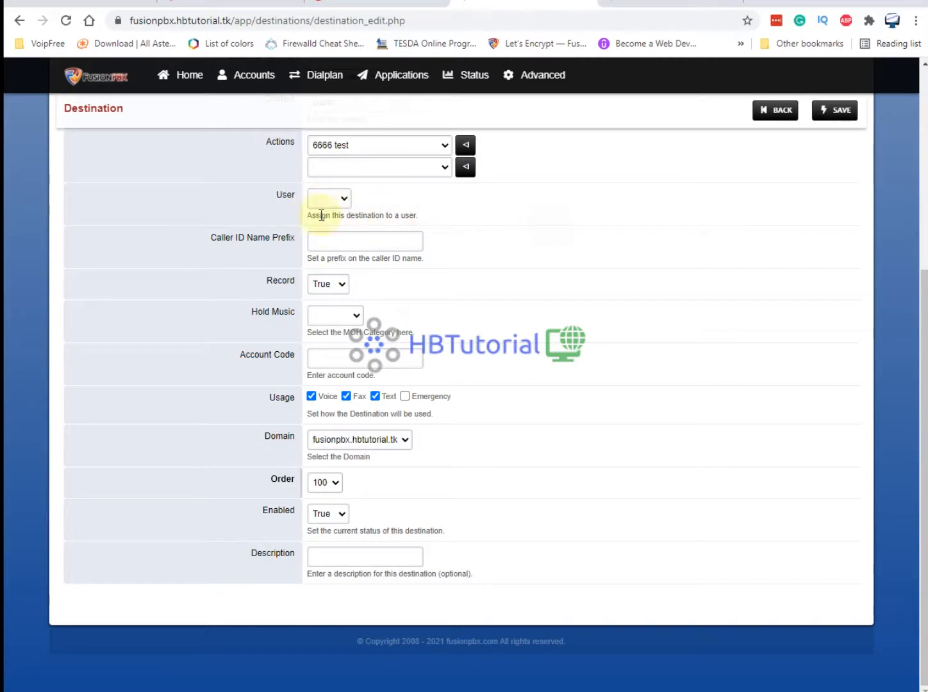
pyautogui.moveTo(376, 214); pyautogui.dragTo(489, 215)
pyautogui.click(518, 277)
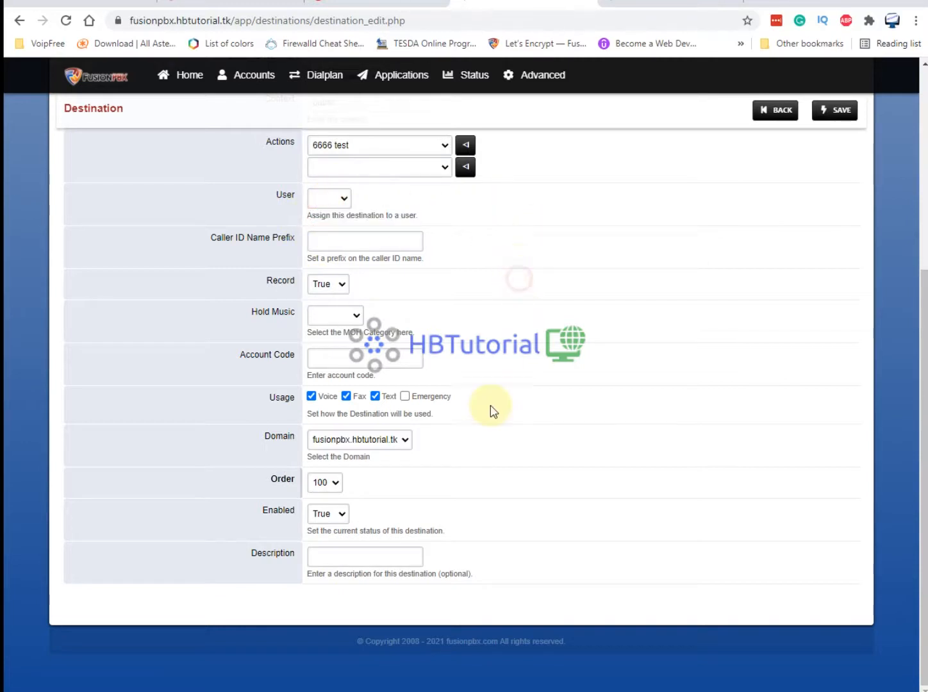
# - Describe the inbound destination as testdid and save it
pyautogui.click(336, 549)
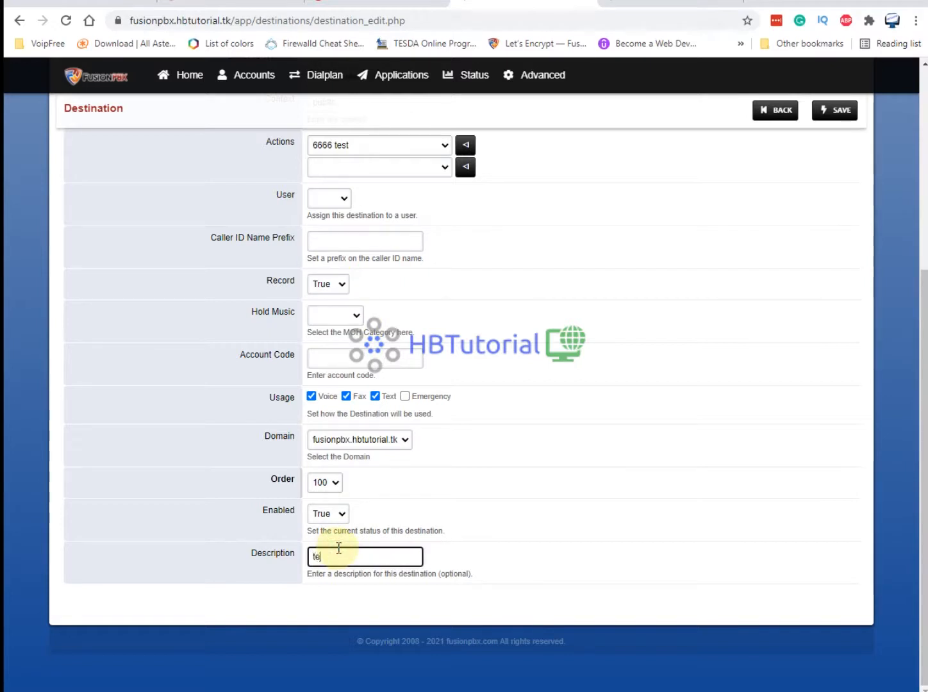
pyautogui.write('testdid')
pyautogui.click(849, 110)
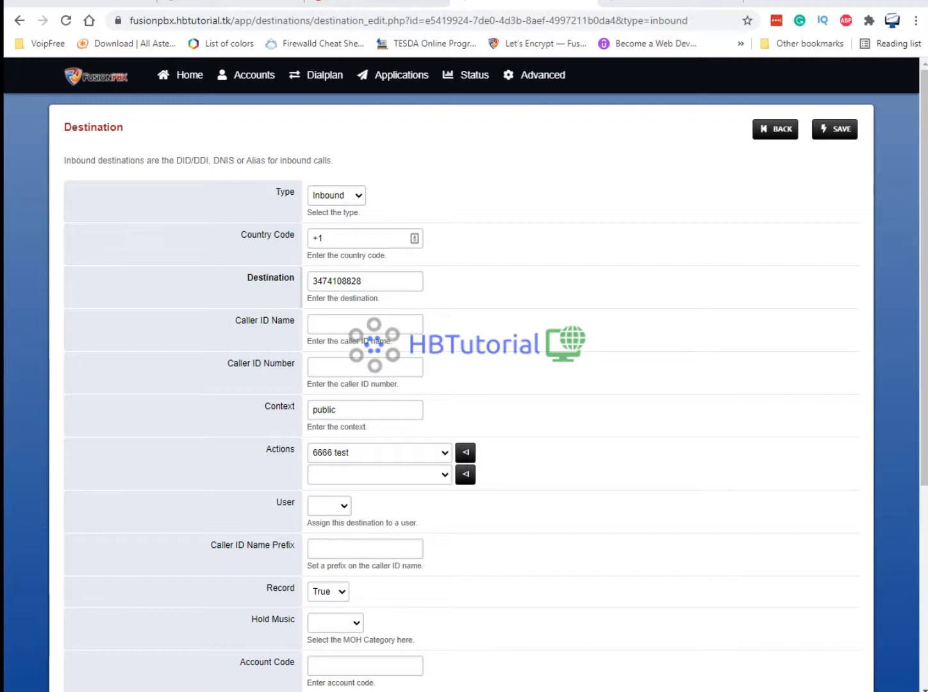
# - Open the Active Calls status page in the browser tab holding the external SIP profile and show calls for all domains
pyautogui.click(474, 80)
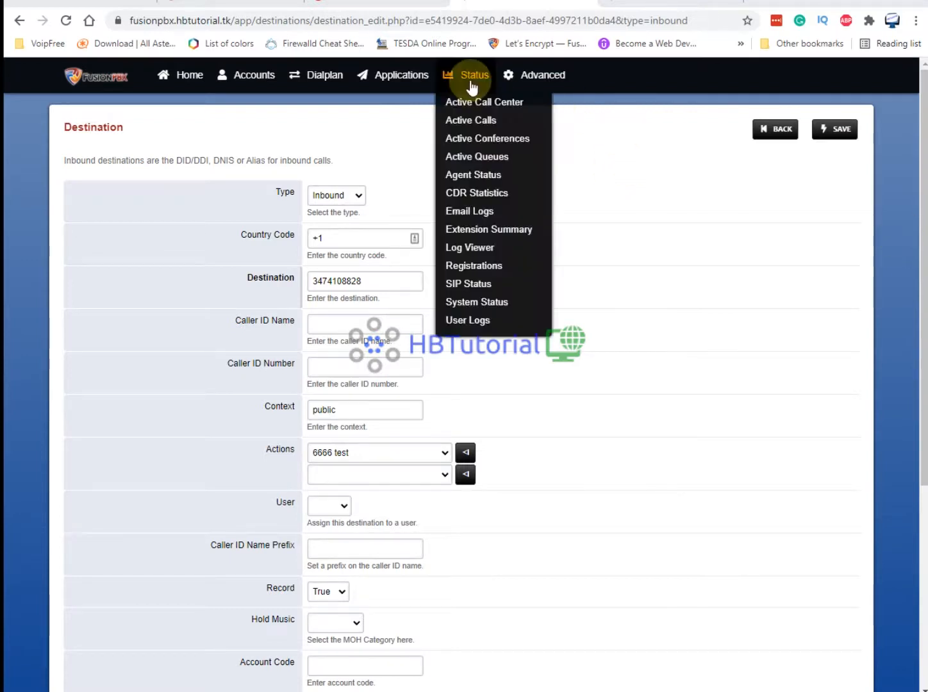
pyautogui.rightClick(478, 122)
pyautogui.click(506, 135)
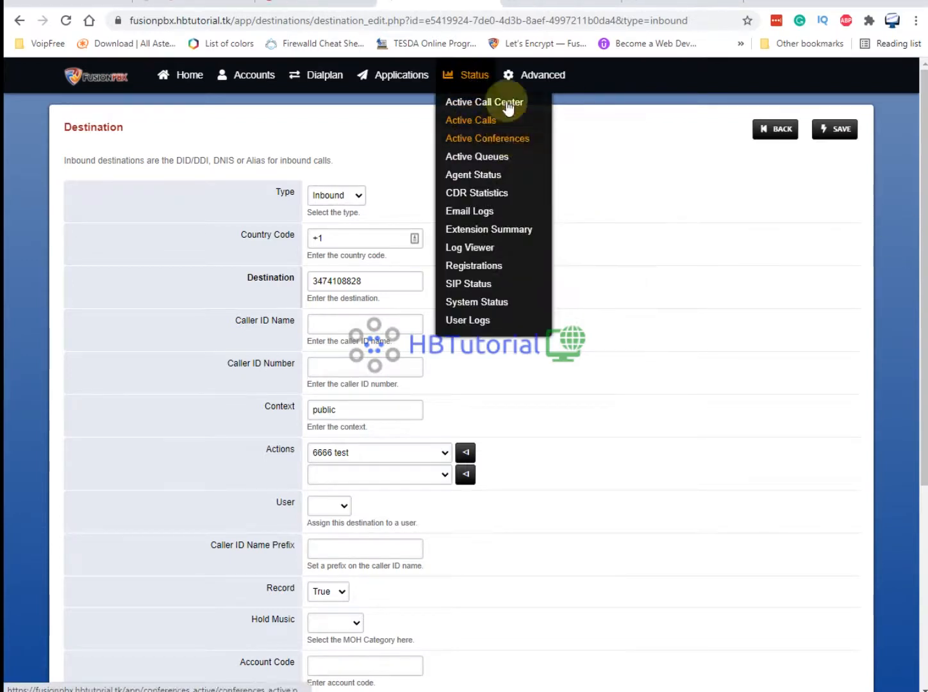
pyautogui.click(543, 9)
pyautogui.click(474, 75)
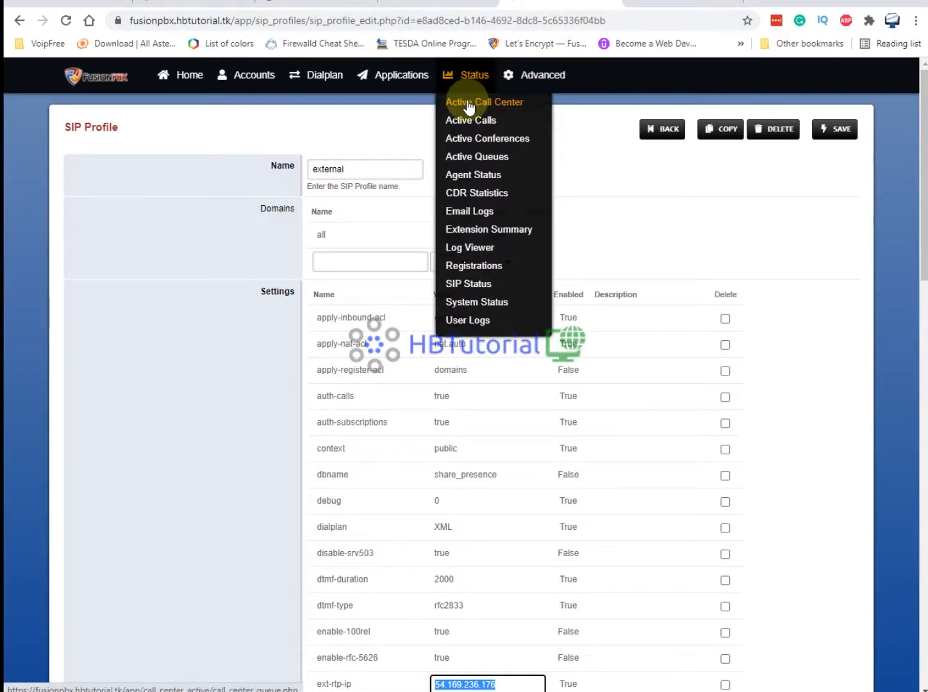
pyautogui.click(466, 123)
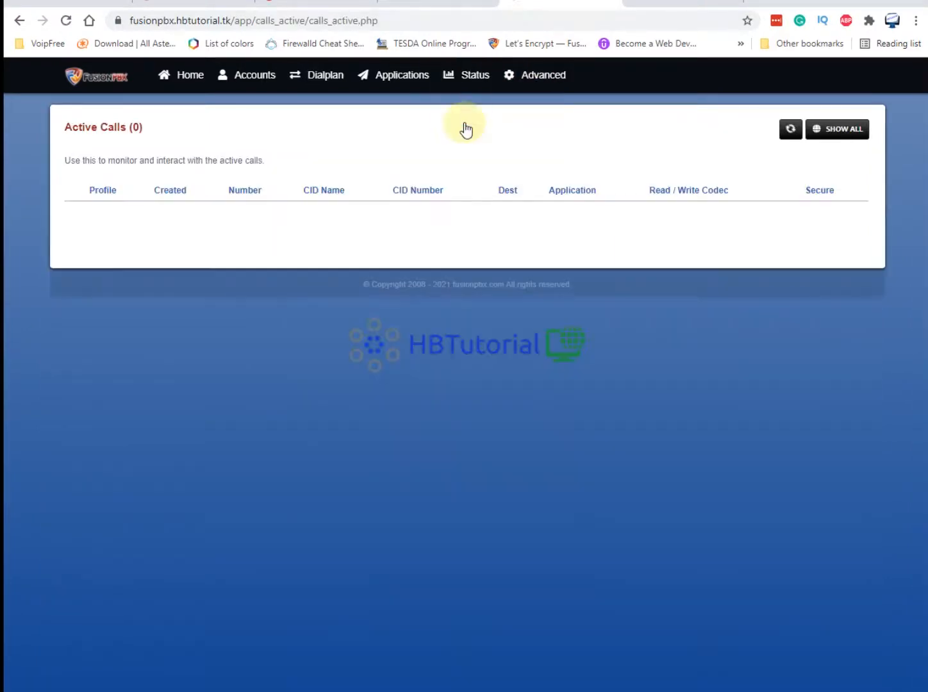
pyautogui.click(833, 130)
pyautogui.click(465, 8)
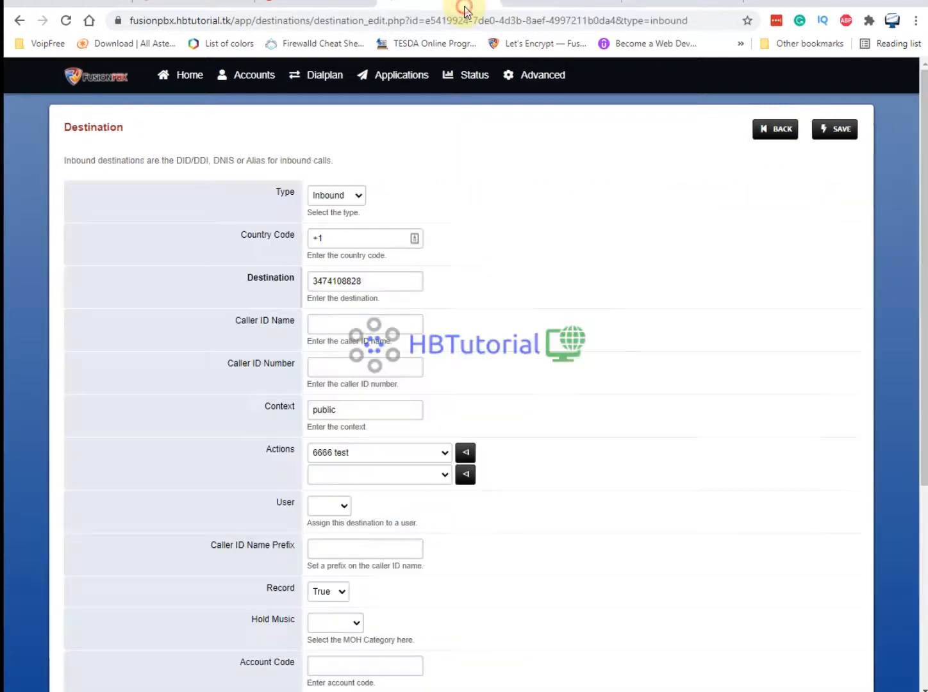
pyautogui.click(541, 9)
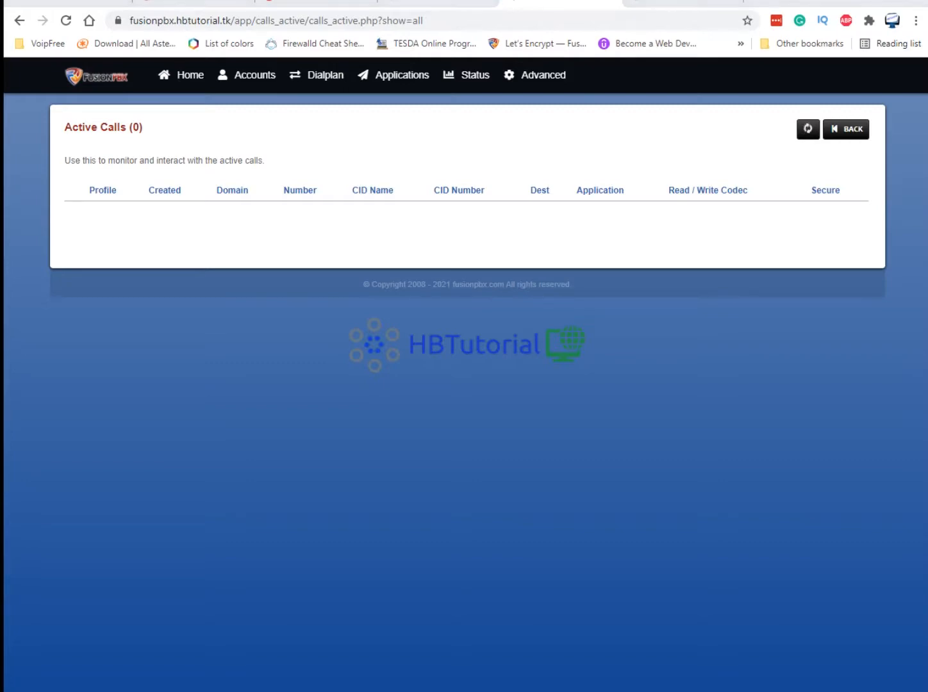
# - Switch to the Twilio Elastic SIP Trunking documentation and look through its Origination, Disaster Recovery, CNAM, Call Redirect and Numbers sections
pyautogui.click(418, 6)
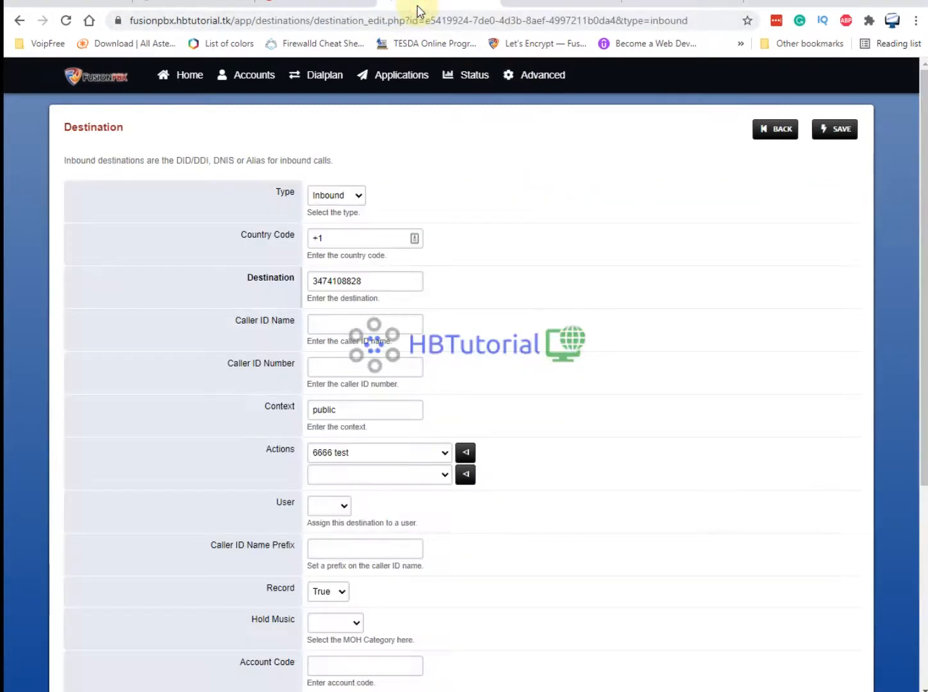
pyautogui.click(338, 6)
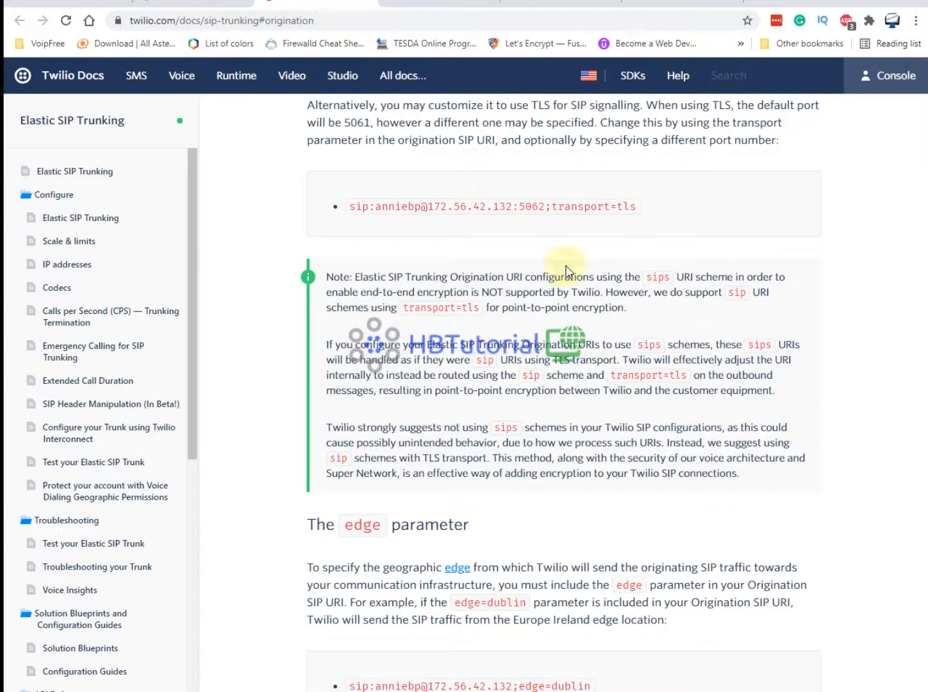
pyautogui.scroll(-13, 632, 467)
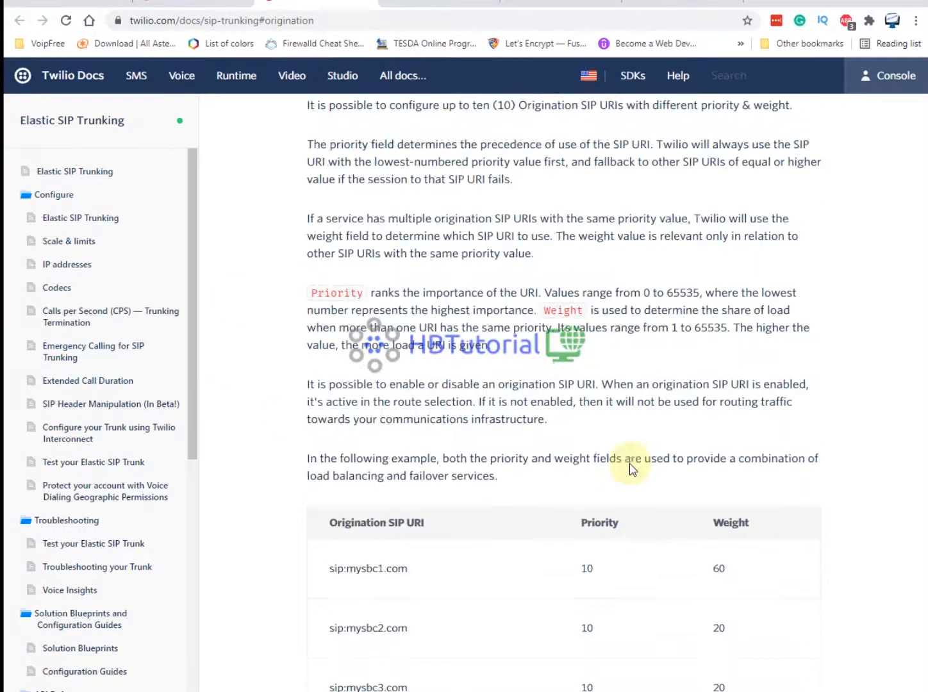
pyautogui.scroll(-8, 631, 462)
pyautogui.scroll(-15, 632, 459)
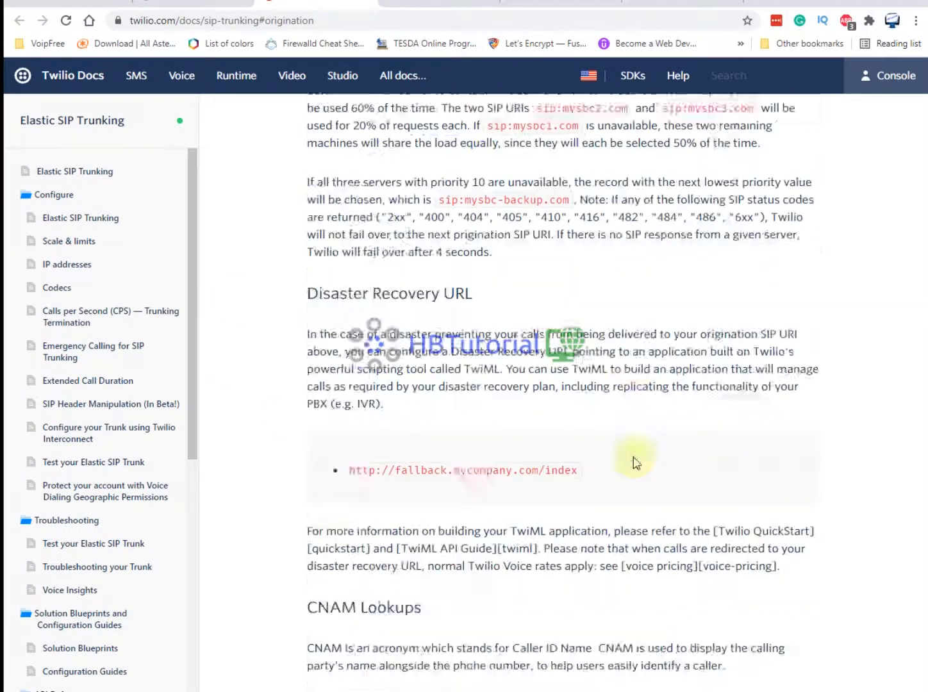
pyautogui.scroll(-17, 637, 461)
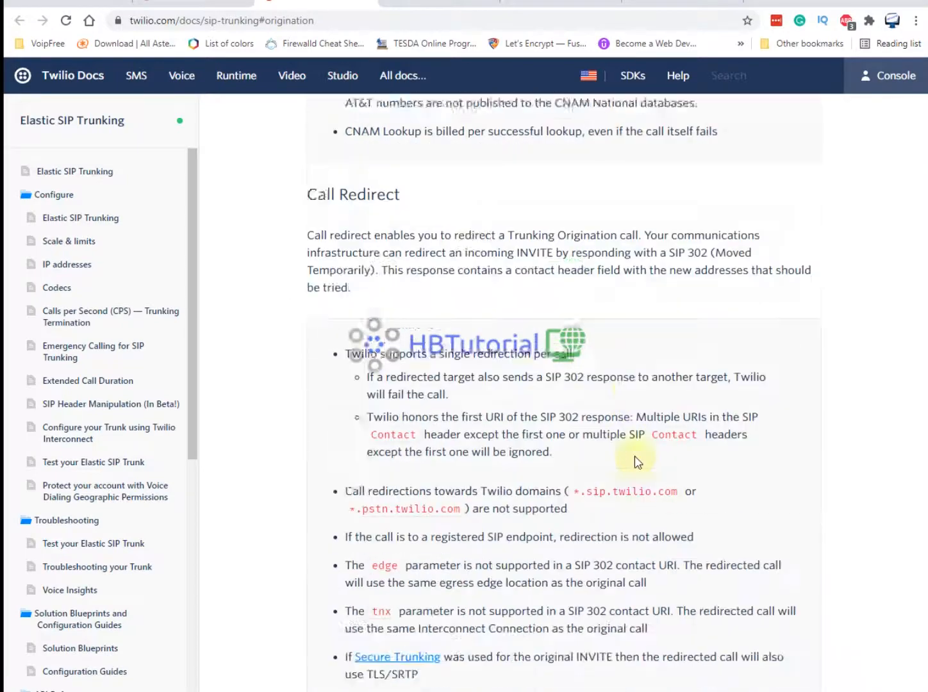
pyautogui.scroll(-10, 637, 461)
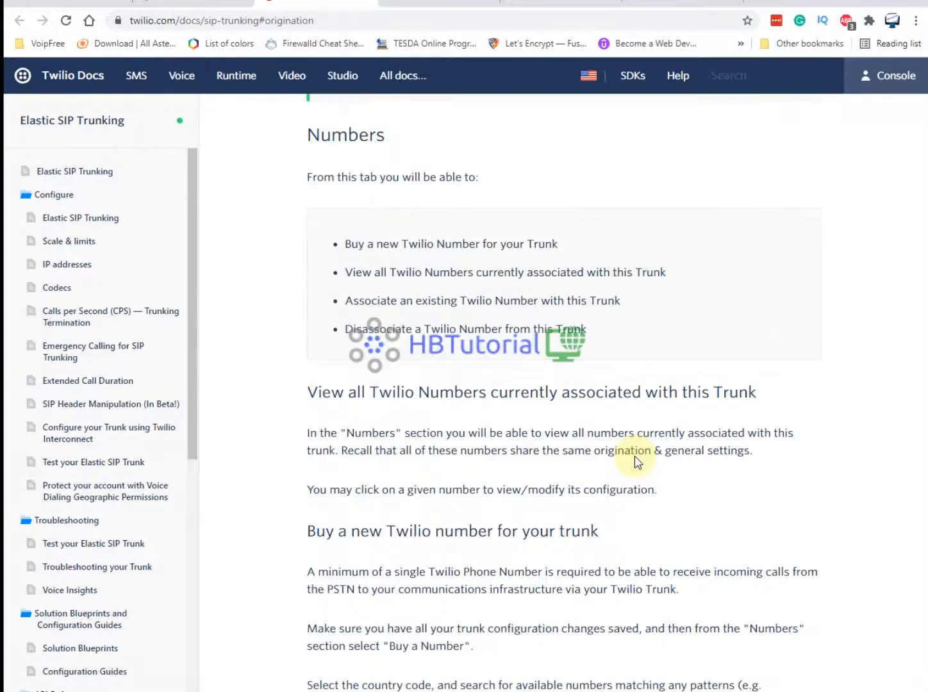
pyautogui.scroll(7, 636, 457)
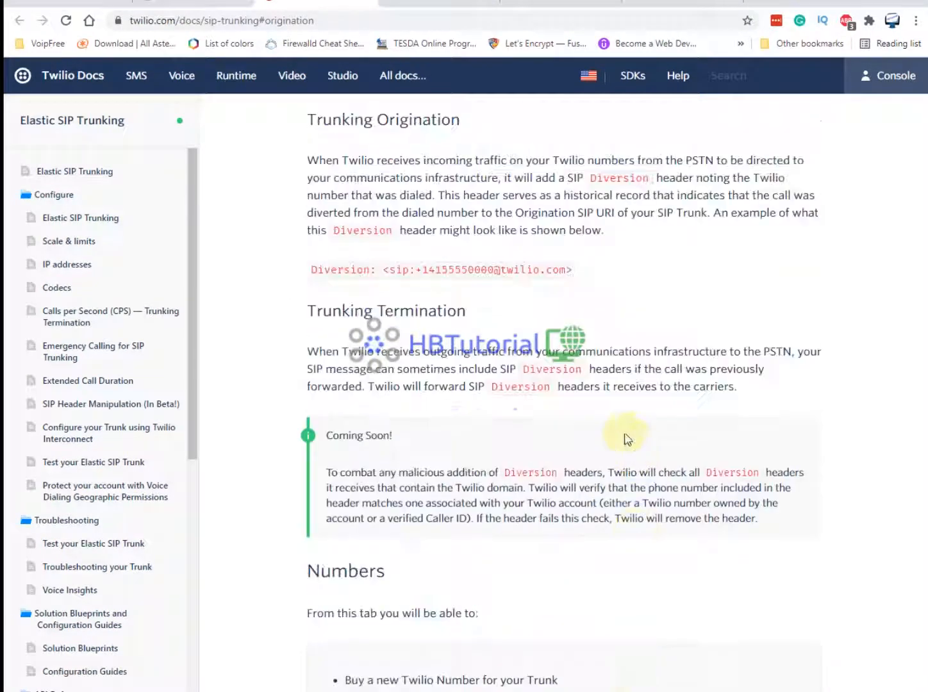
# - Search the Twilio documentation for "twillio ip" and look through the first matching page
pyautogui.click(743, 76)
pyautogui.write('rwil')
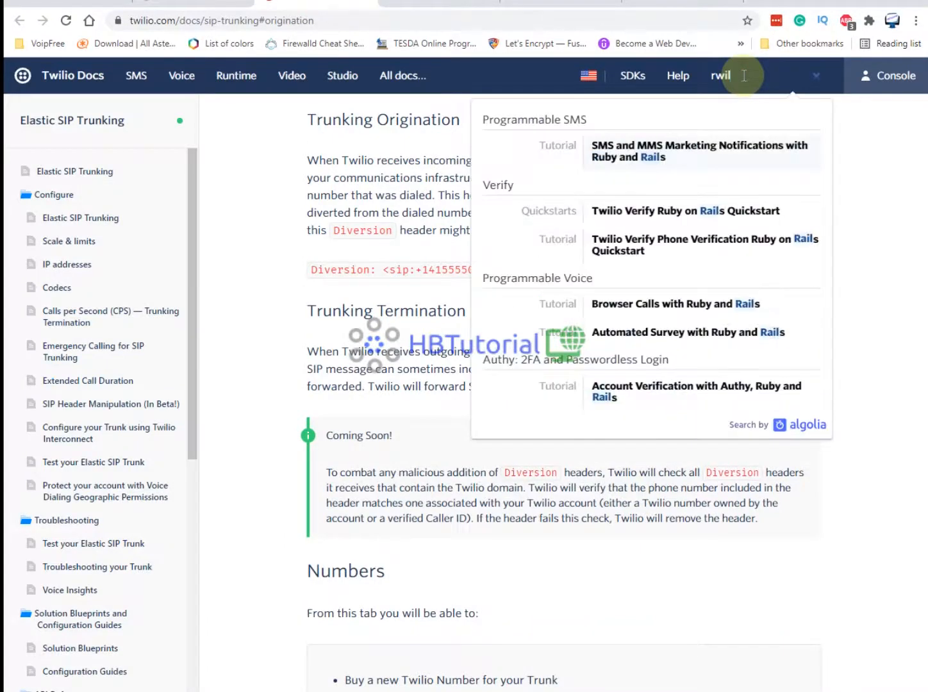
pyautogui.press('BackSpace')
pyautogui.press('BackSpace')
pyautogui.press('BackSpace')
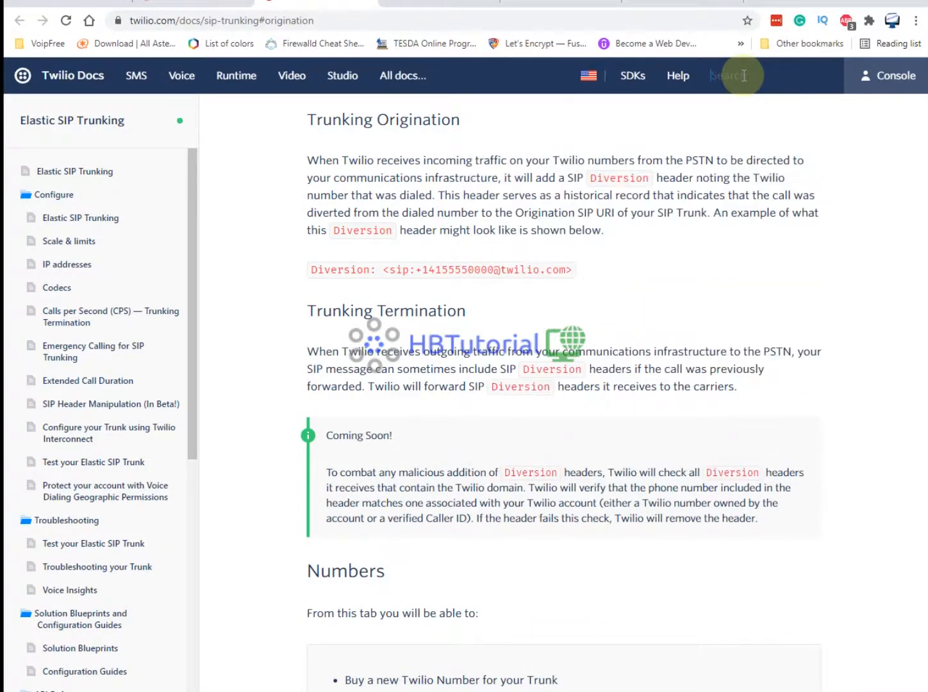
pyautogui.write('twillio')
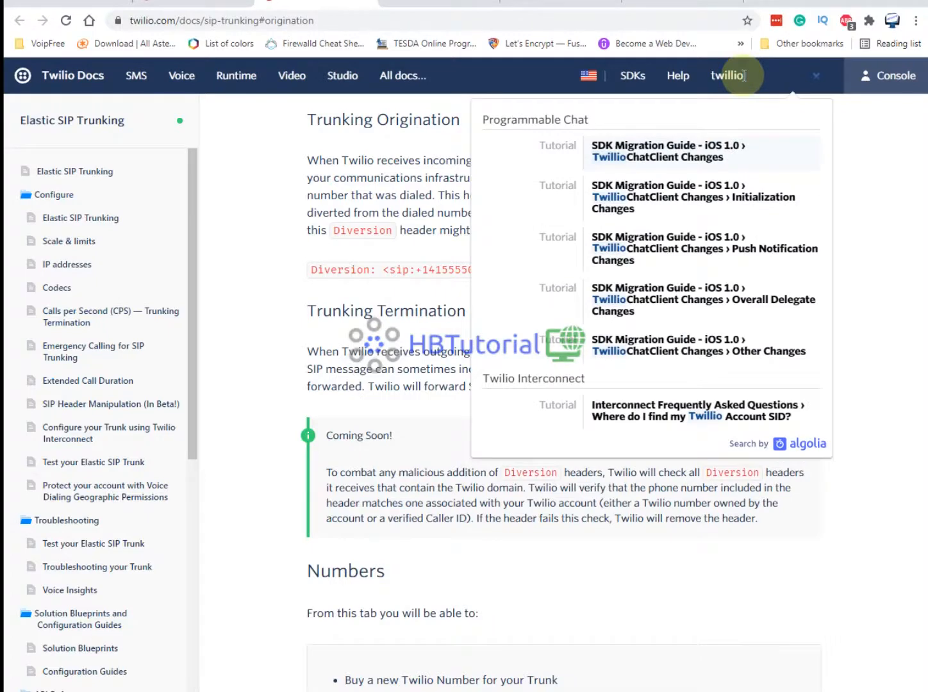
pyautogui.write(' ip')
pyautogui.press('Return')
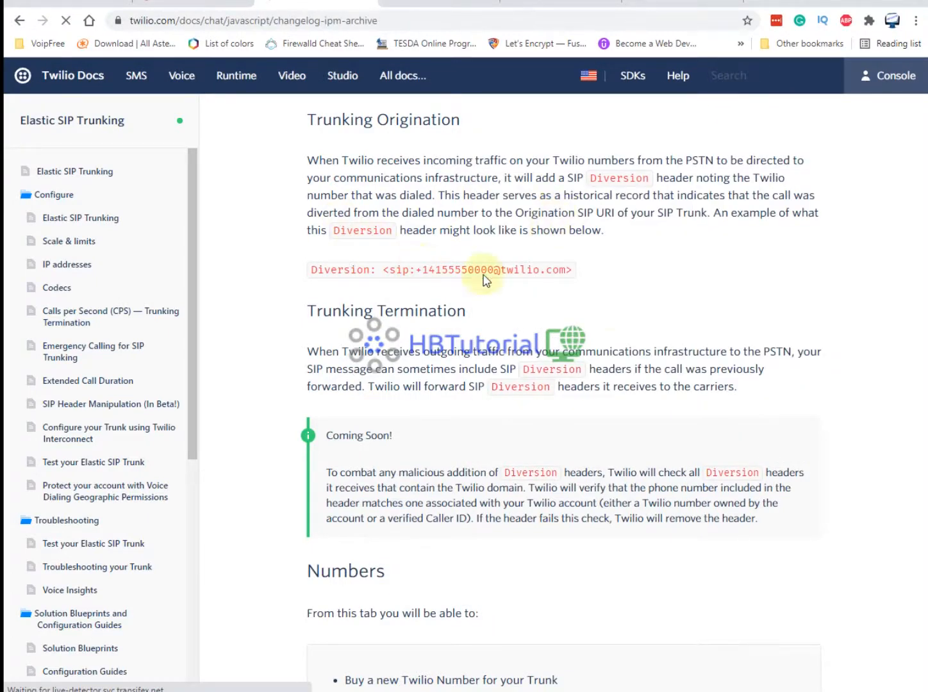
pyautogui.scroll(-8, 557, 378)
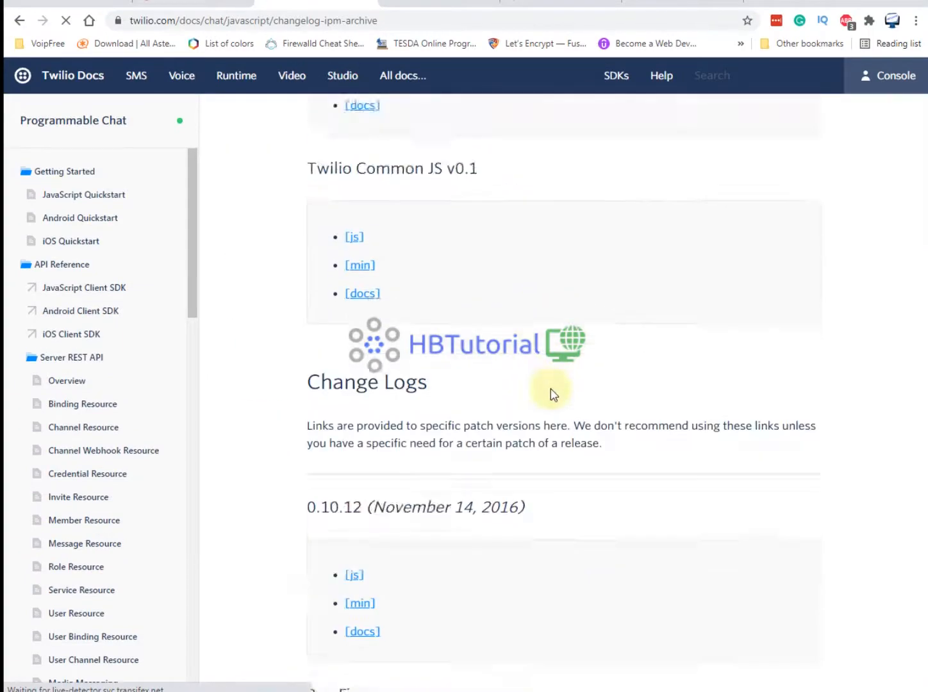
pyautogui.scroll(-15, 554, 388)
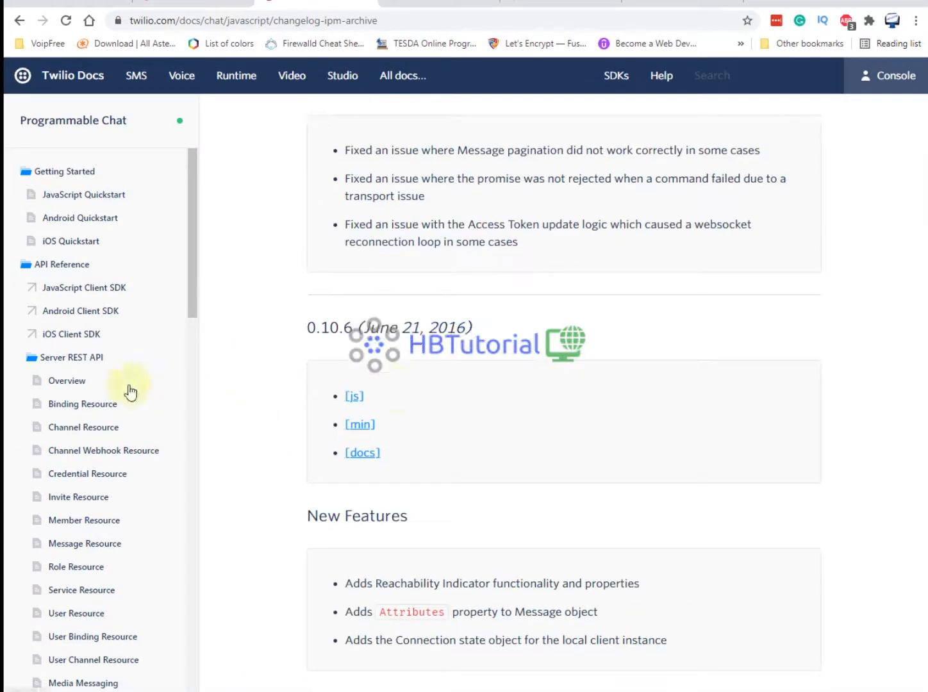
# - Switch to the fusionpbx trunk in the Twilio console, review its Termination settings and expand the localized URIs
pyautogui.scroll(-7, 130, 391)
pyautogui.scroll(7, 145, 492)
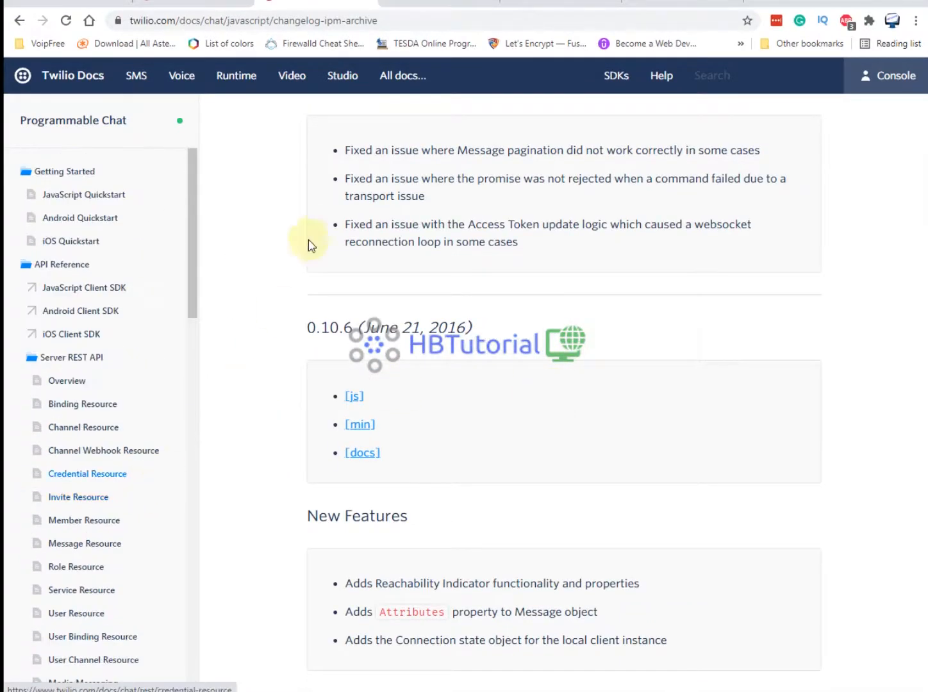
pyautogui.click(193, 5)
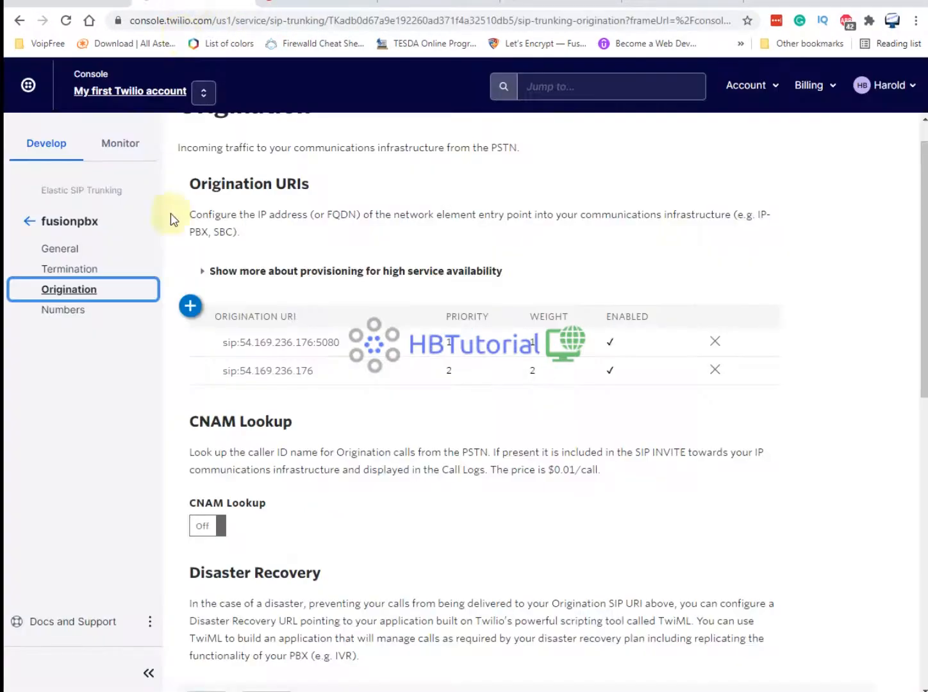
pyautogui.click(72, 270)
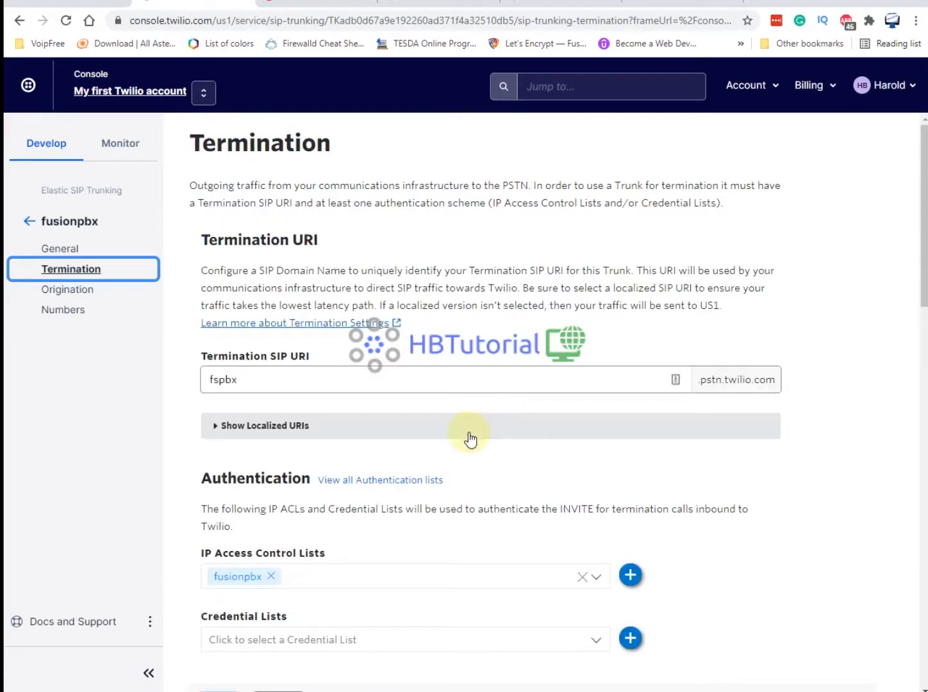
pyautogui.scroll(-1, 319, 407)
pyautogui.scroll(-4, 370, 488)
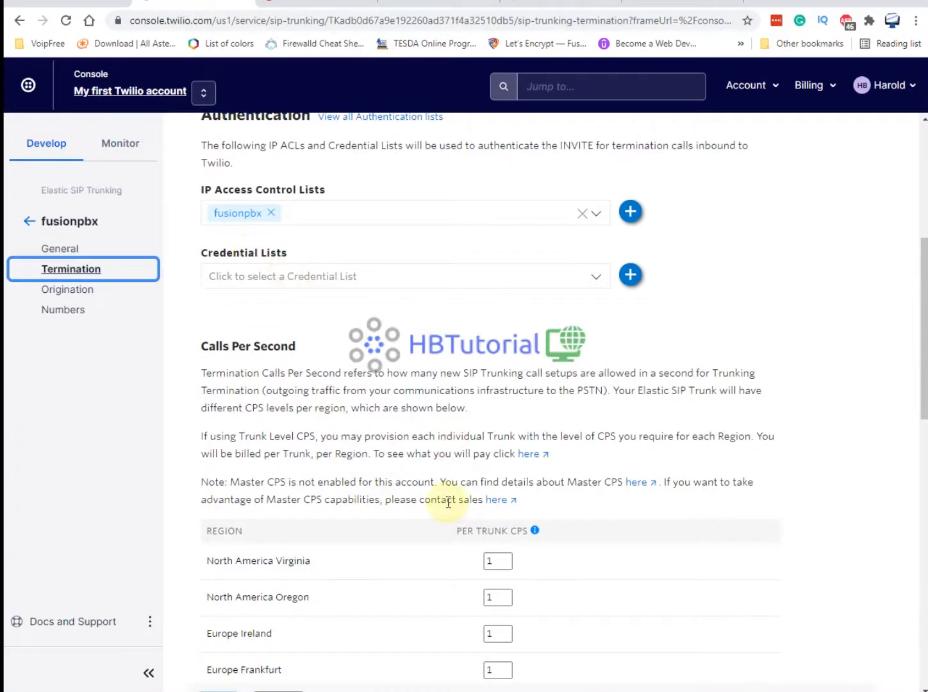
pyautogui.scroll(4, 448, 503)
pyautogui.click(257, 356)
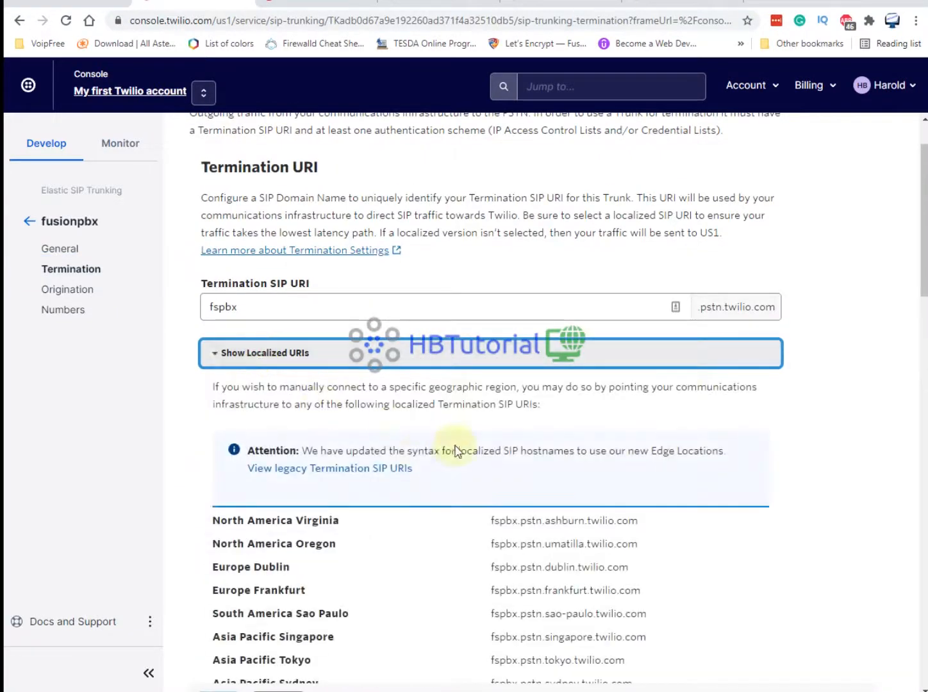
pyautogui.scroll(-3, 353, 503)
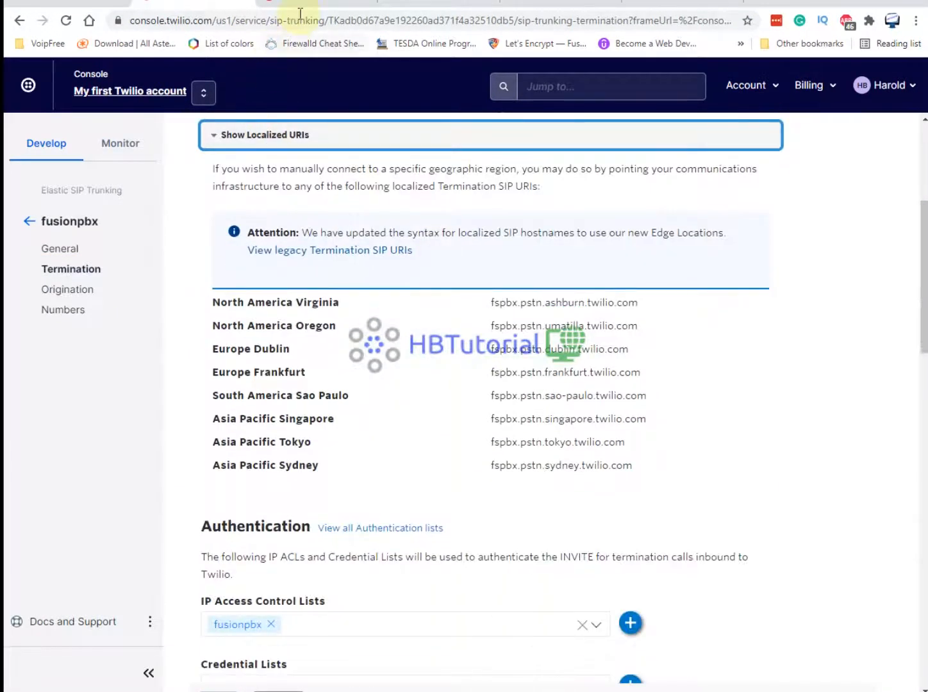
# - Switch to FusionPBX, open the Twillio gateway and copy its proxy hostname
pyautogui.click(295, 7)
pyautogui.click(455, 8)
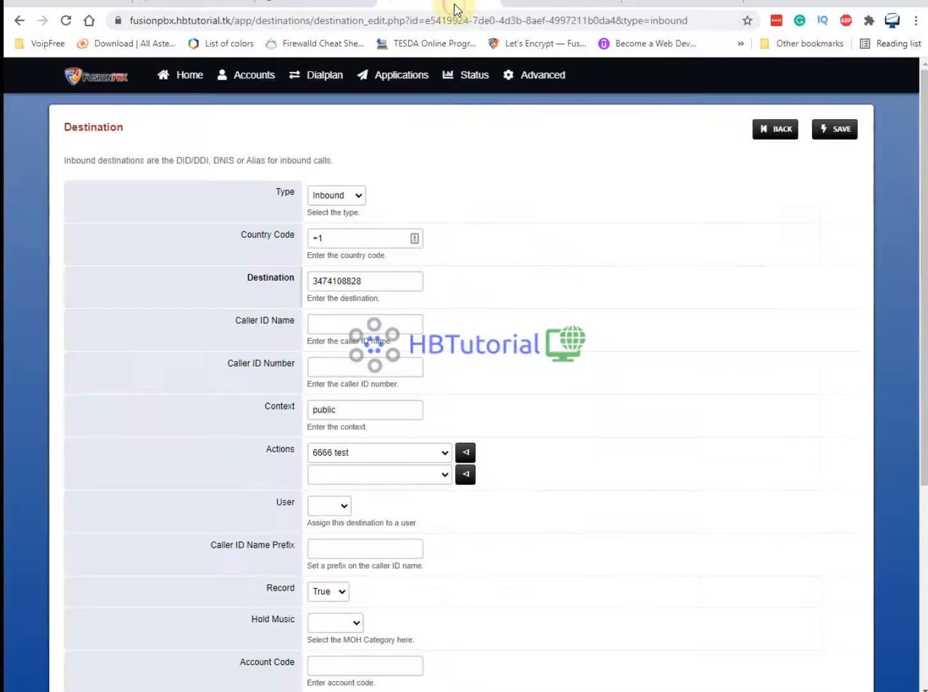
pyautogui.moveTo(262, 82)
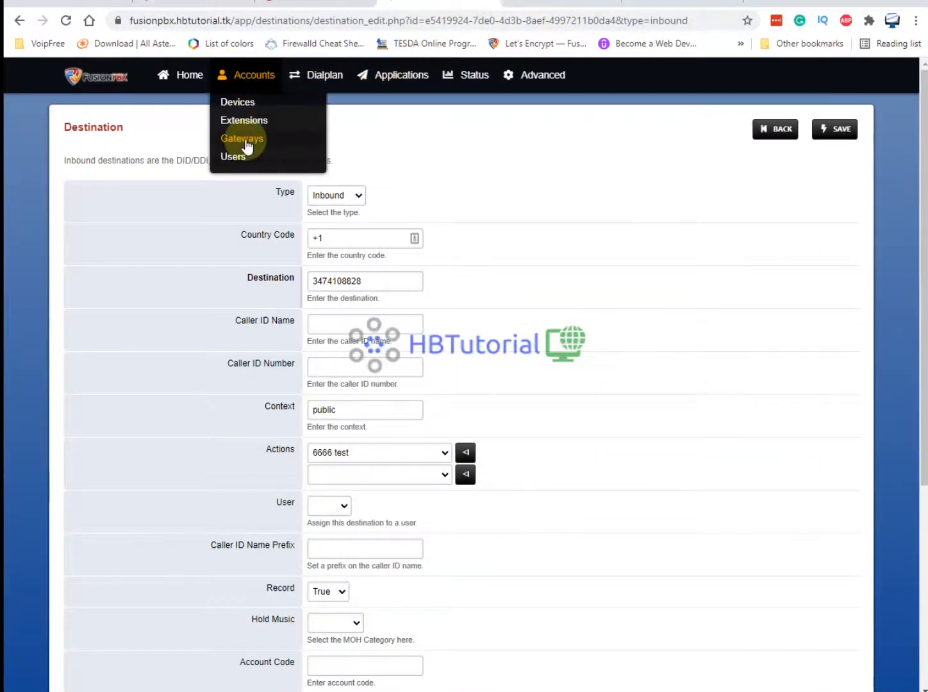
pyautogui.rightClick(244, 143)
pyautogui.click(272, 147)
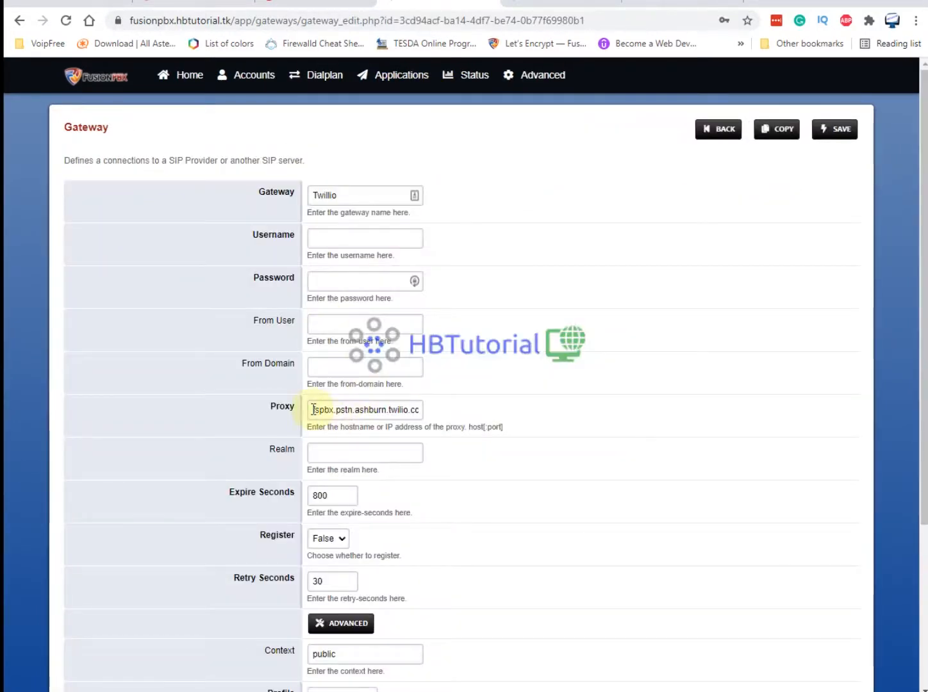
pyautogui.moveTo(313, 409); pyautogui.dragTo(472, 414)
pyautogui.hotkey('ctrl', 'c')
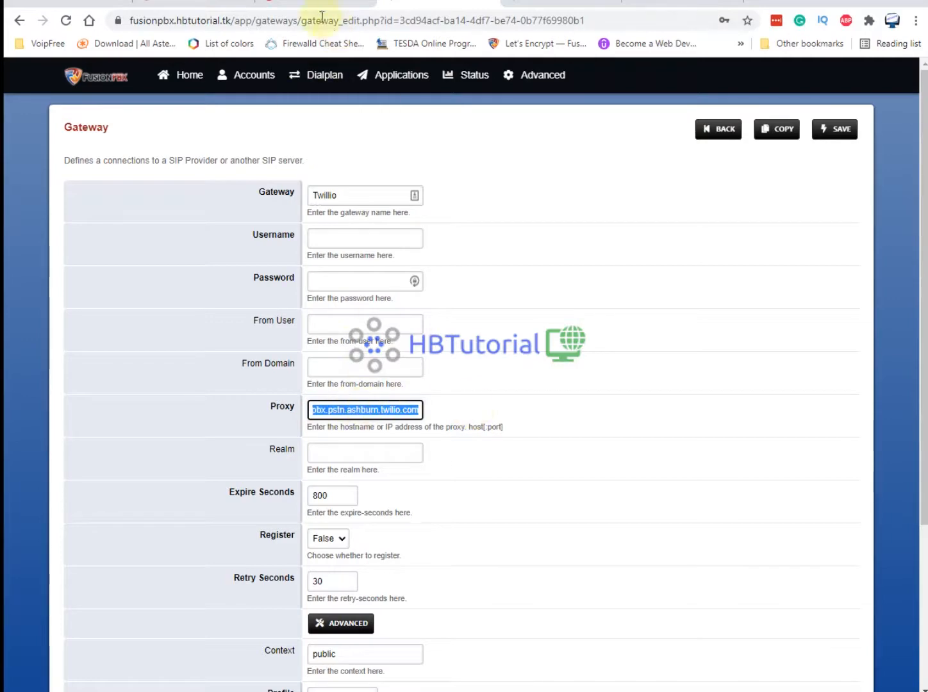
# - Load ping.pe in the browser tab showing active calls for all domains, and move the other Active Calls tab ahead of it
pyautogui.click(292, 5)
pyautogui.click(438, 4)
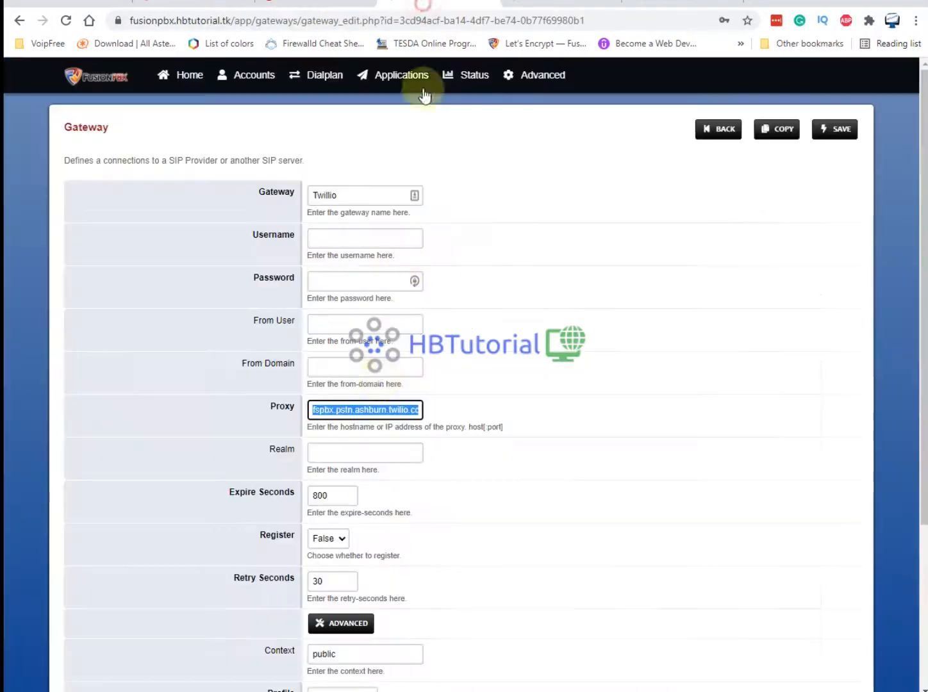
pyautogui.click(651, 6)
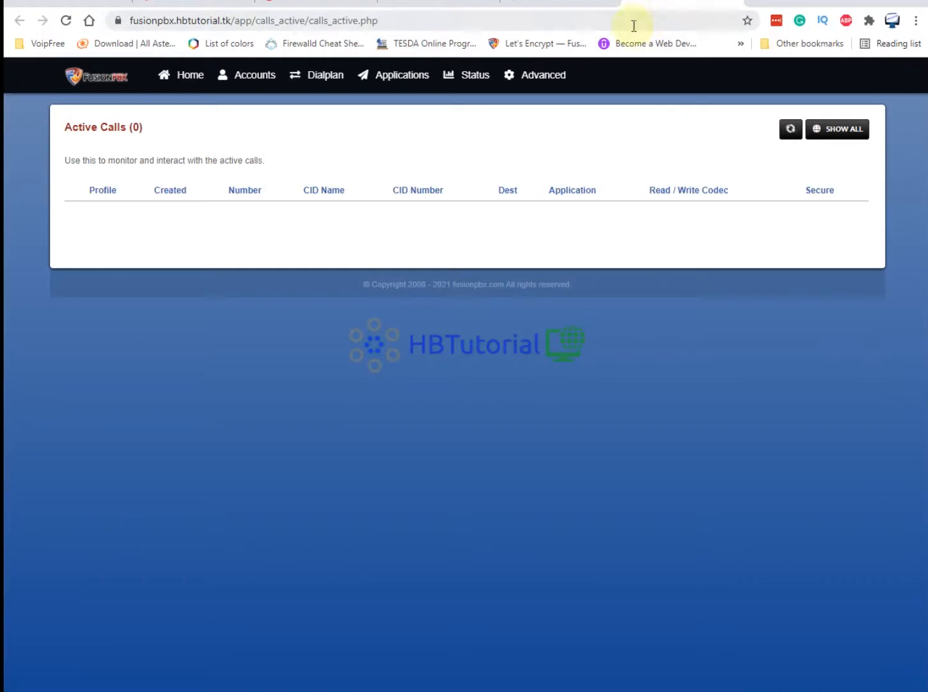
pyautogui.click(570, 6)
pyautogui.click(485, 20)
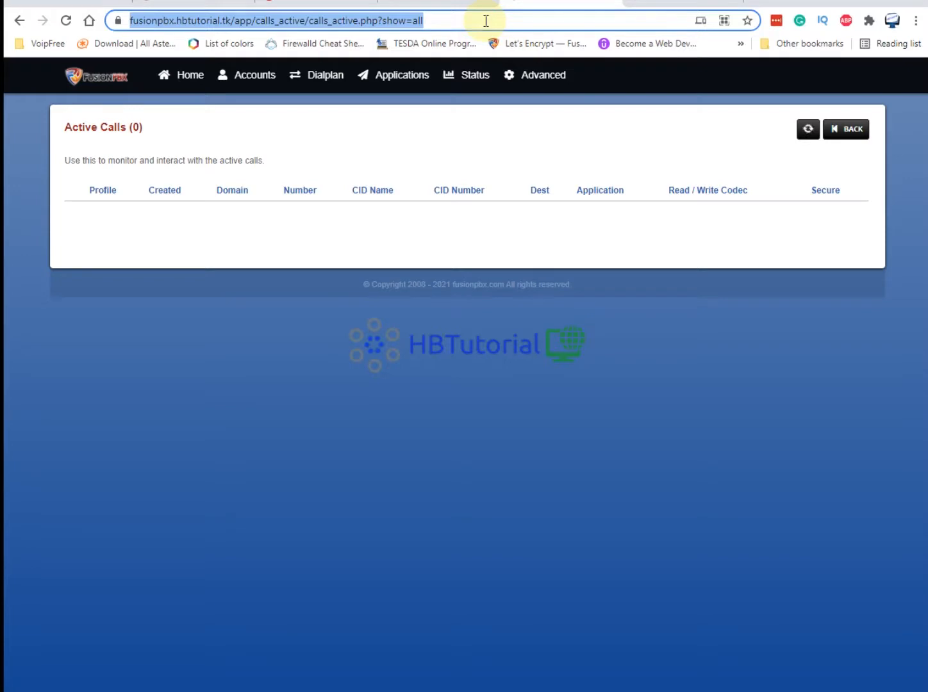
pyautogui.write('ping')
pyautogui.press('Return')
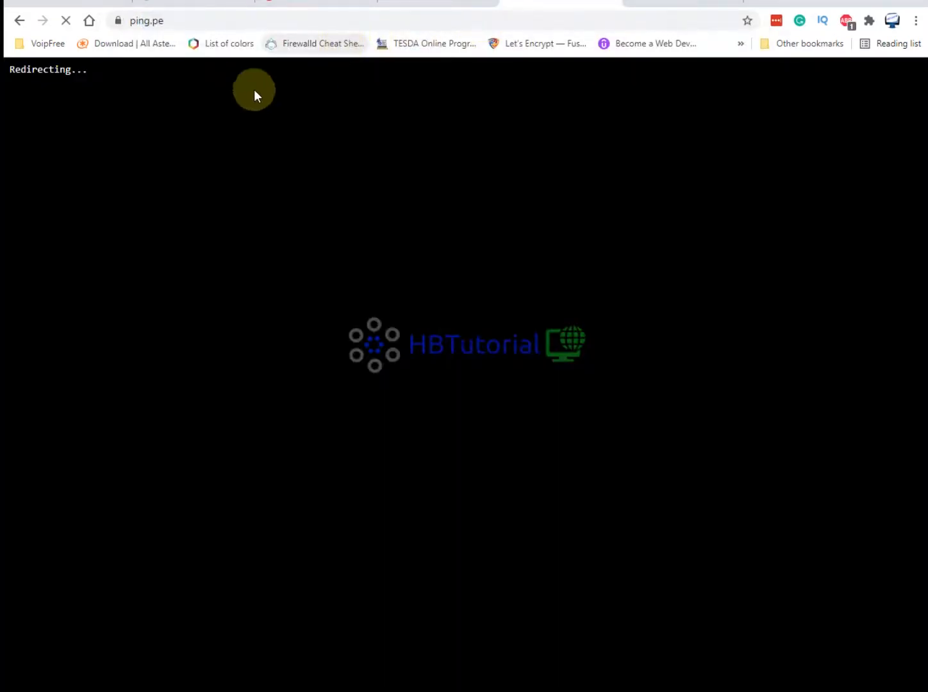
pyautogui.click(636, 5)
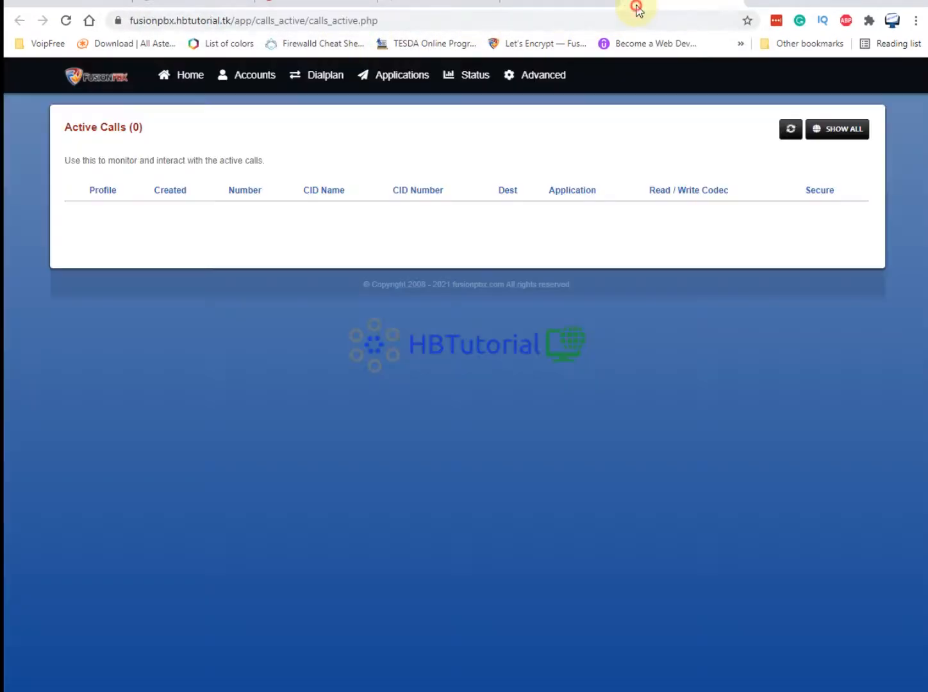
pyautogui.moveTo(654, 5); pyautogui.dragTo(536, 5)
pyautogui.click(632, 6)
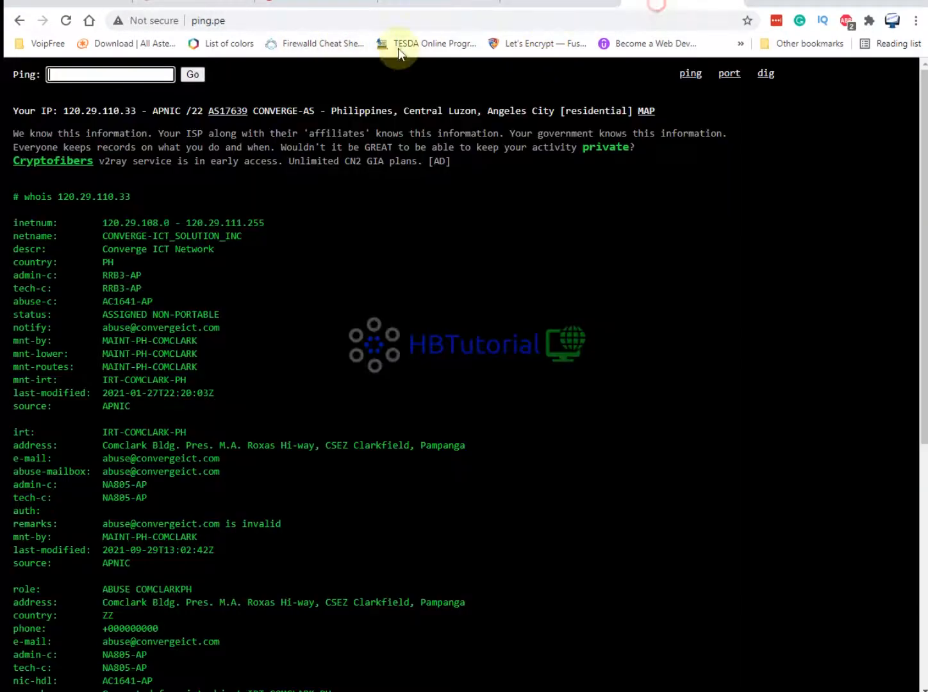
# - Ping the copied host fspbx.pstn.ashburn.twilio.com and copy its resolved IP address
pyautogui.click(125, 74)
pyautogui.hotkey('ctrl', 'v')
pyautogui.click(188, 75)
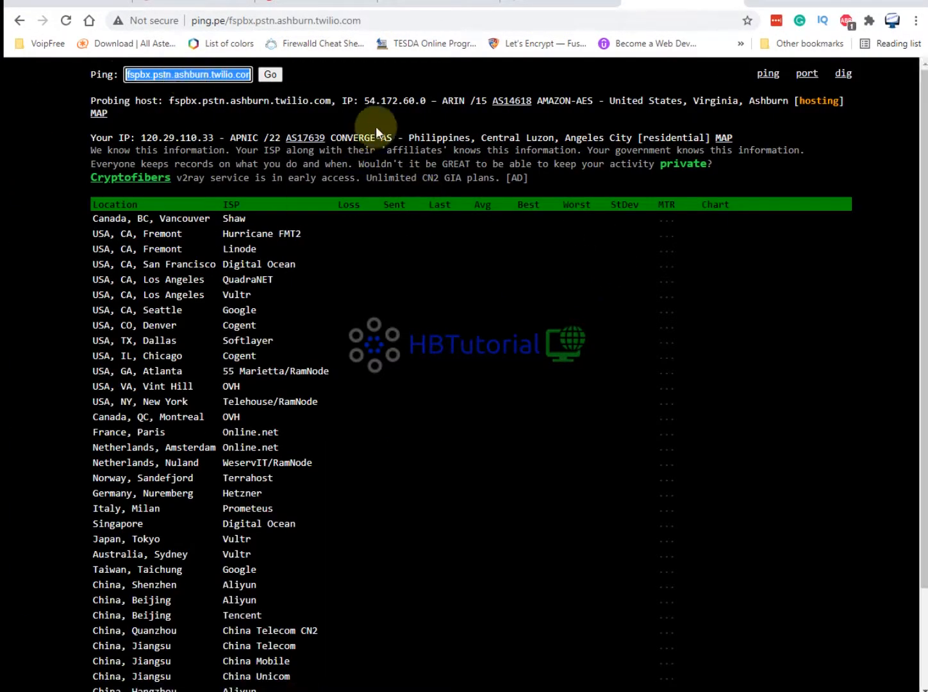
pyautogui.moveTo(426, 102); pyautogui.dragTo(364, 103)
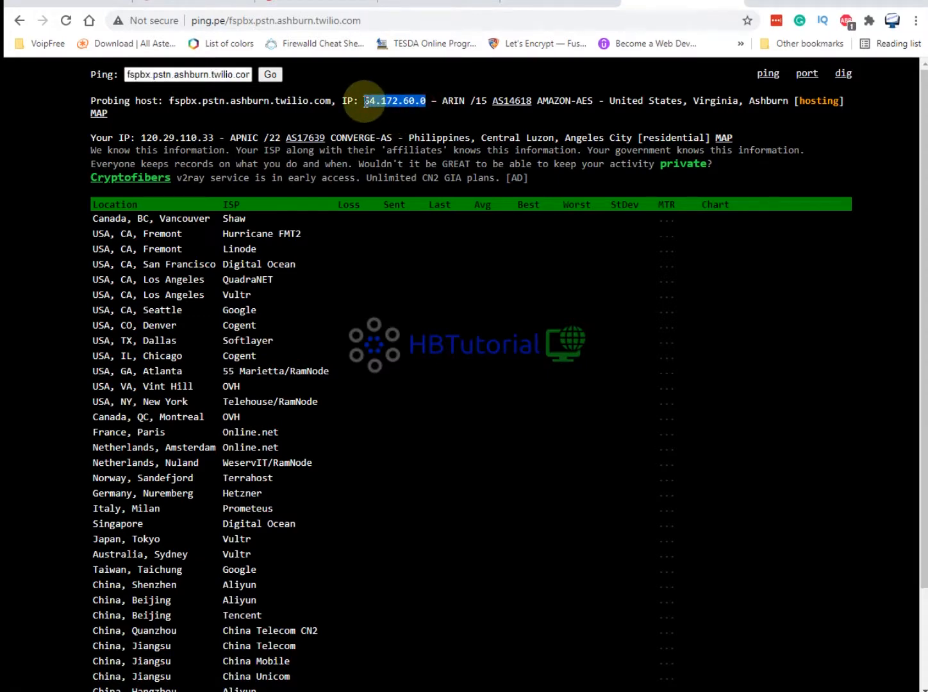
# - Search the Twilio documentation for 54.172.60.0, open the Media Streams signalling ranges and copy ashburn's first address, 34.203.254.0
pyautogui.click(481, 6)
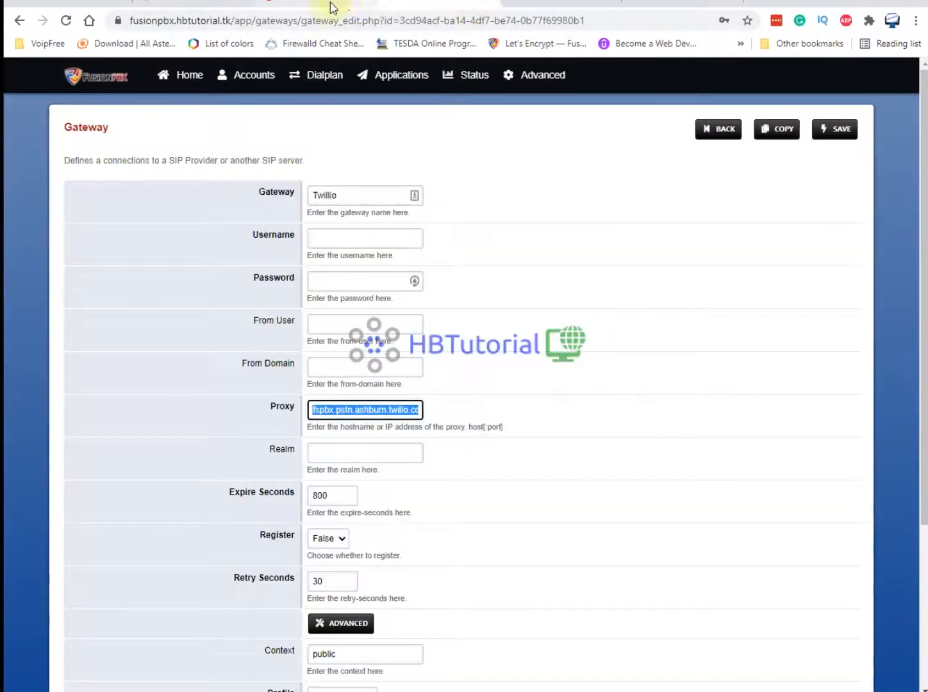
pyautogui.click(333, 8)
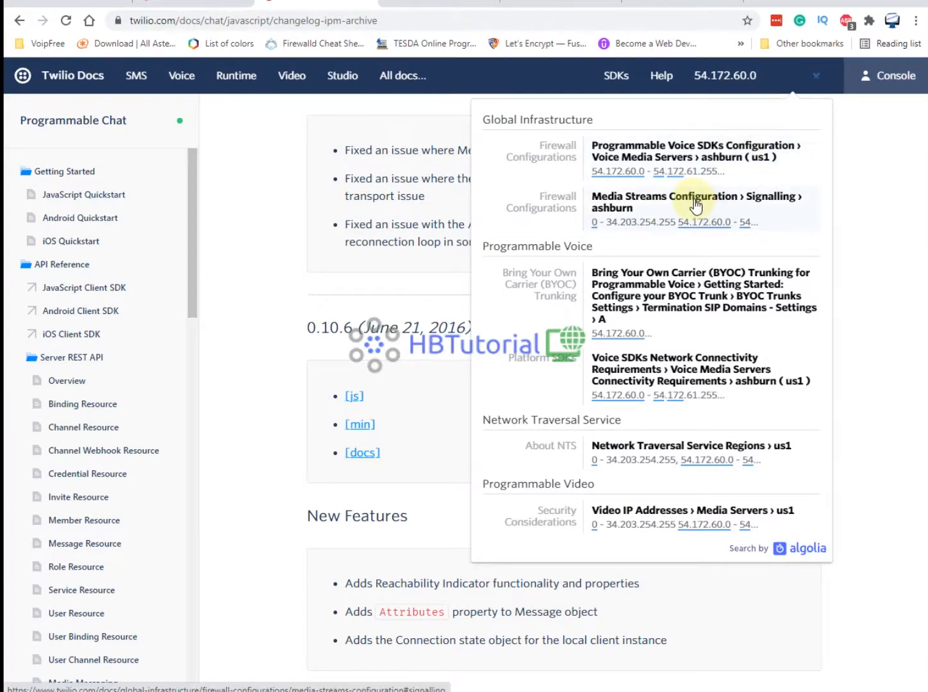
pyautogui.click(696, 205)
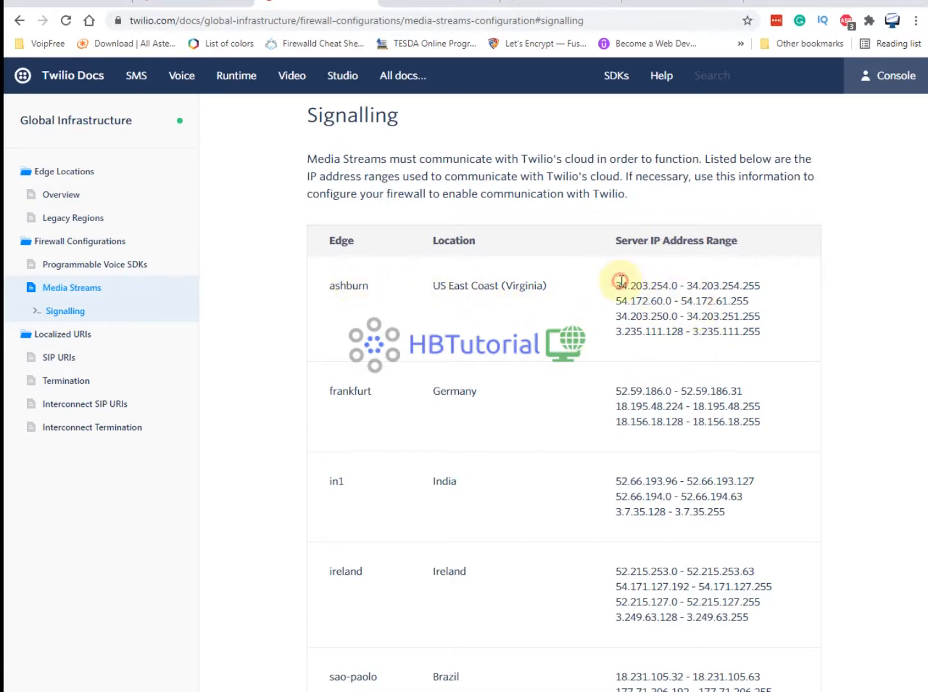
pyautogui.scroll(-12, 751, 345)
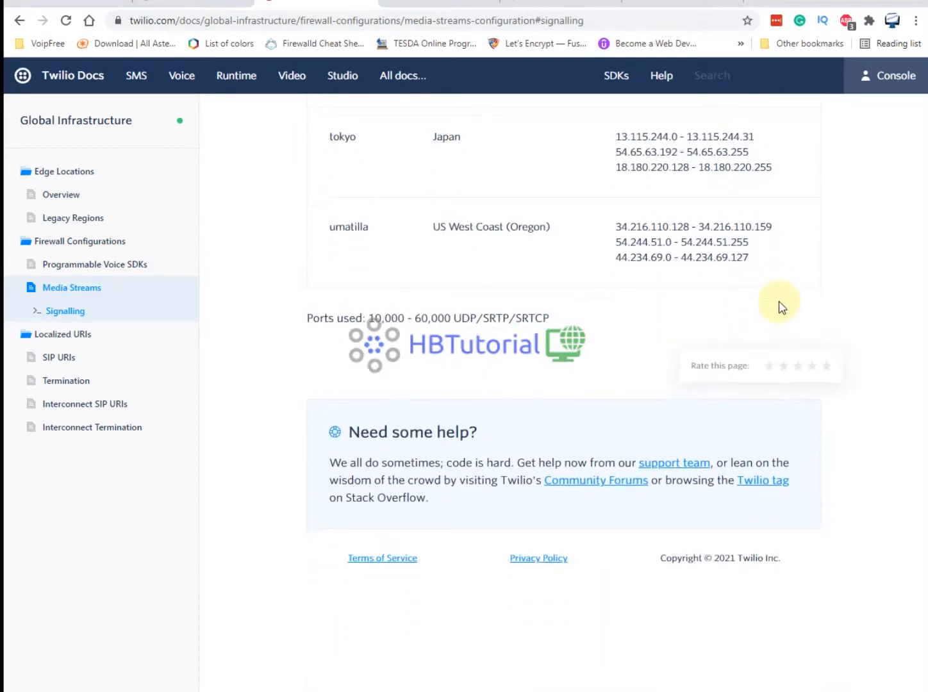
pyautogui.scroll(6, 784, 317)
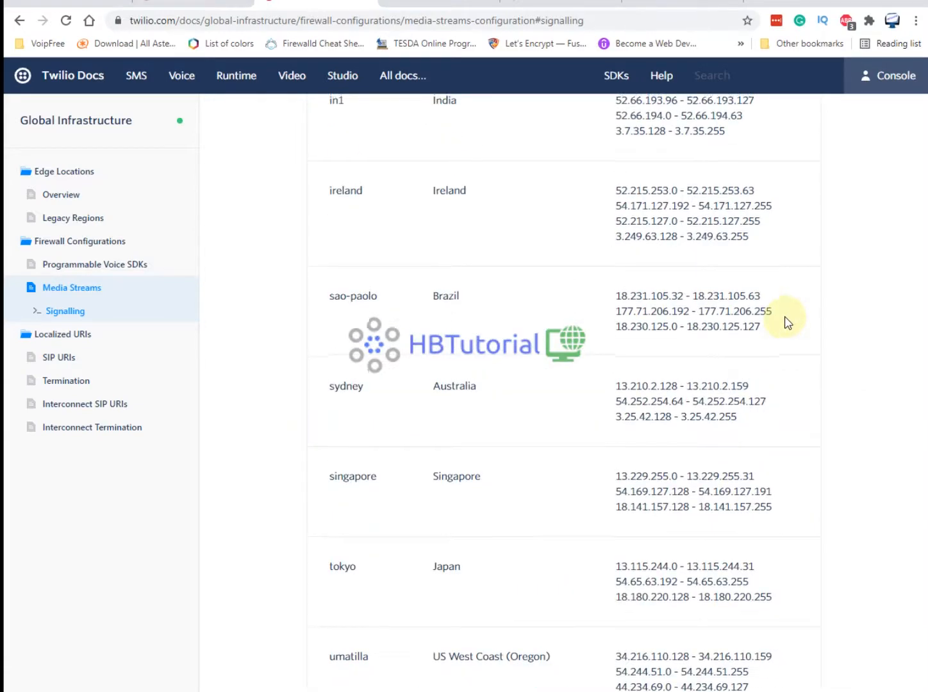
pyautogui.scroll(8, 785, 320)
pyautogui.moveTo(677, 404); pyautogui.dragTo(619, 404)
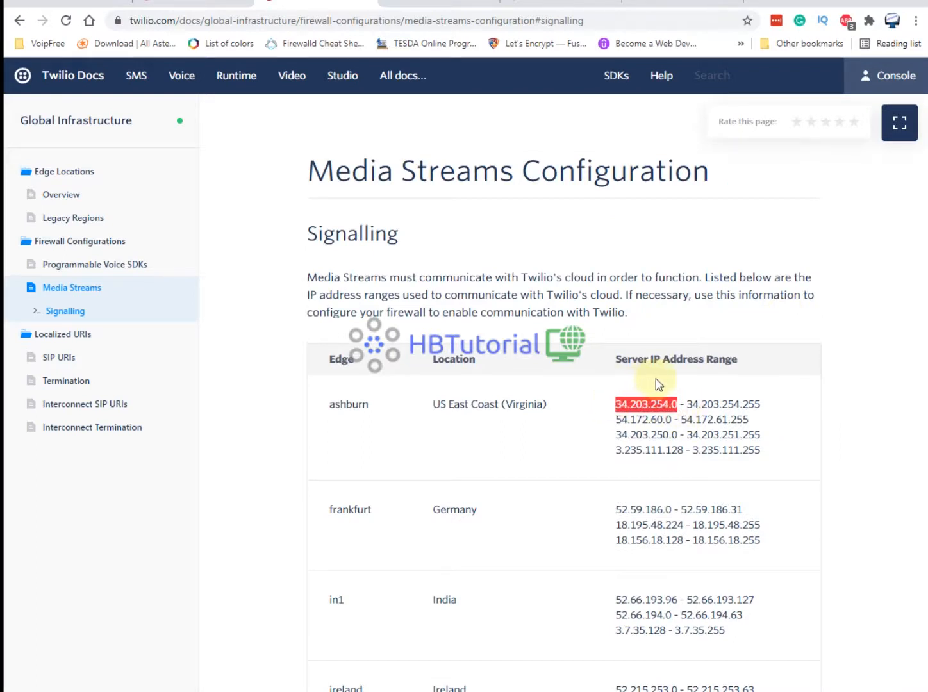
# - Return to FusionPBX and open the domains access control list for editing
pyautogui.click(217, 4)
pyautogui.click(446, 6)
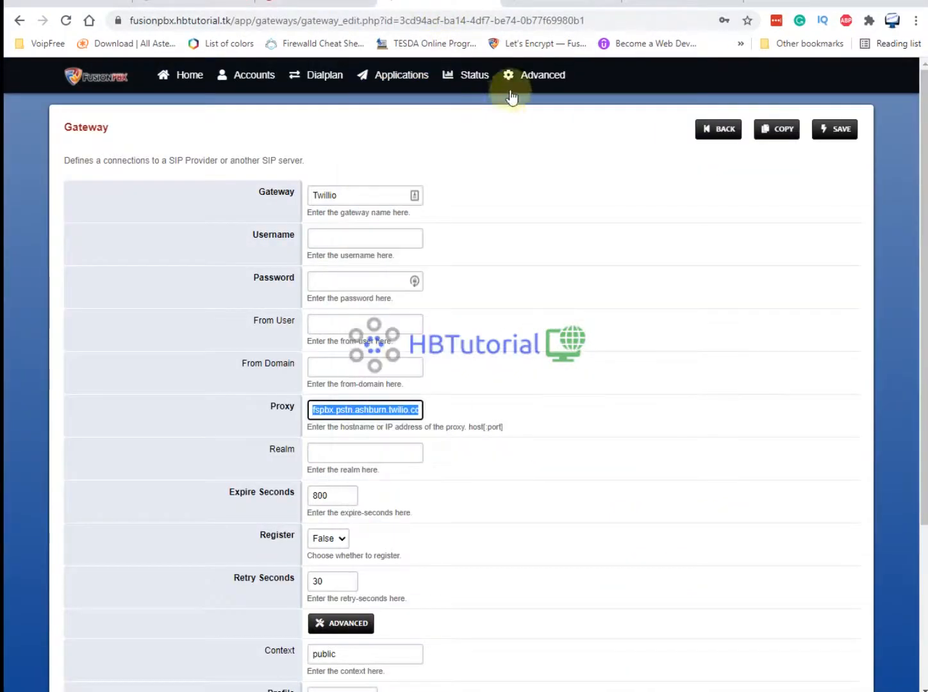
pyautogui.moveTo(546, 78)
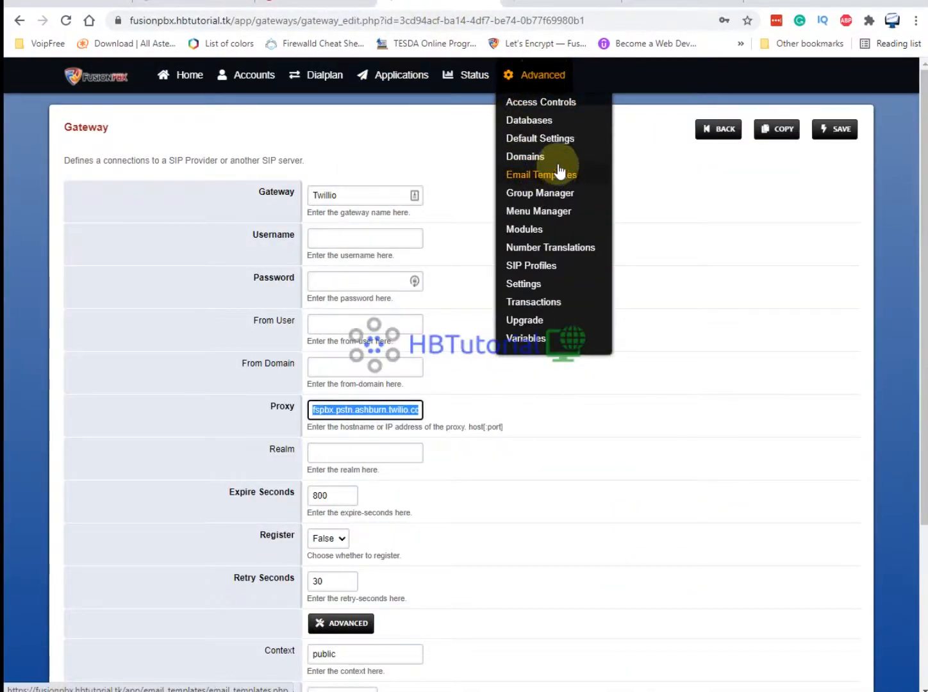
pyautogui.click(545, 104)
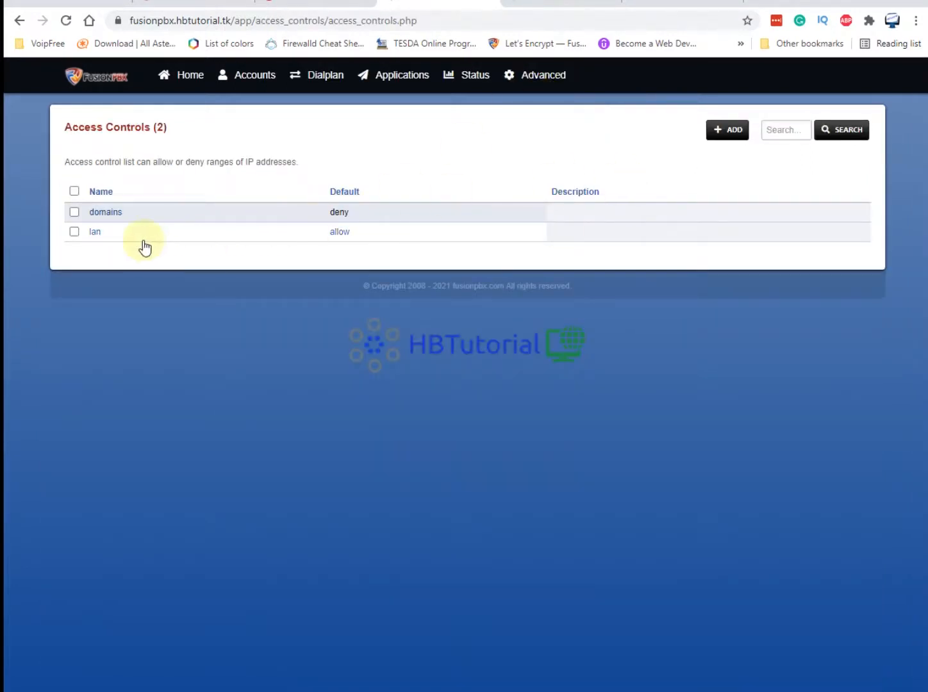
pyautogui.click(102, 217)
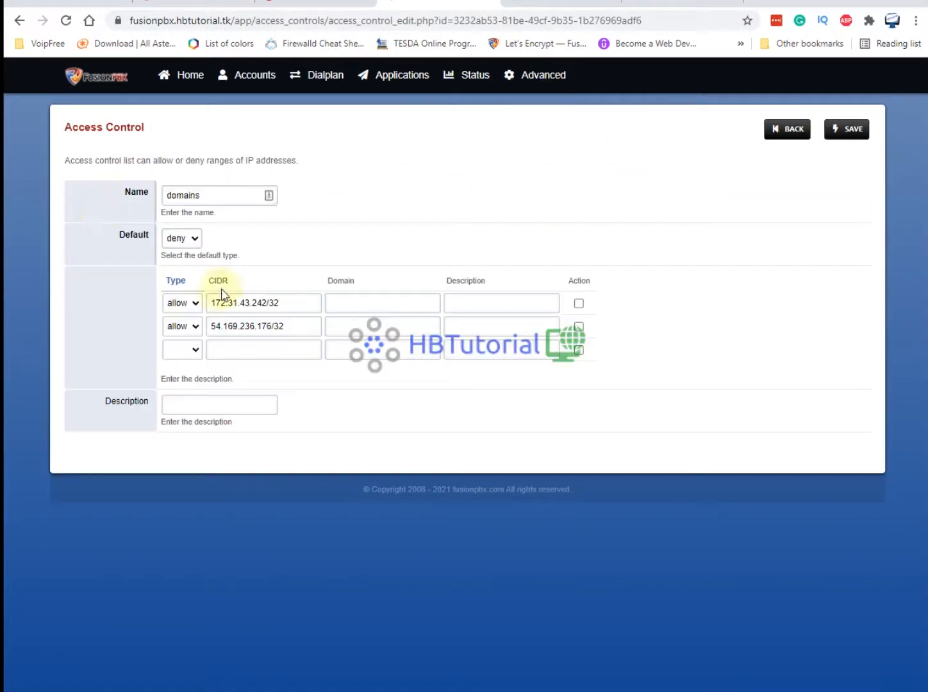
# - Add an allow entry for 34.203.254.0/24 described as twillio to the domains access control list and save it
pyautogui.click(186, 348)
pyautogui.click(166, 375)
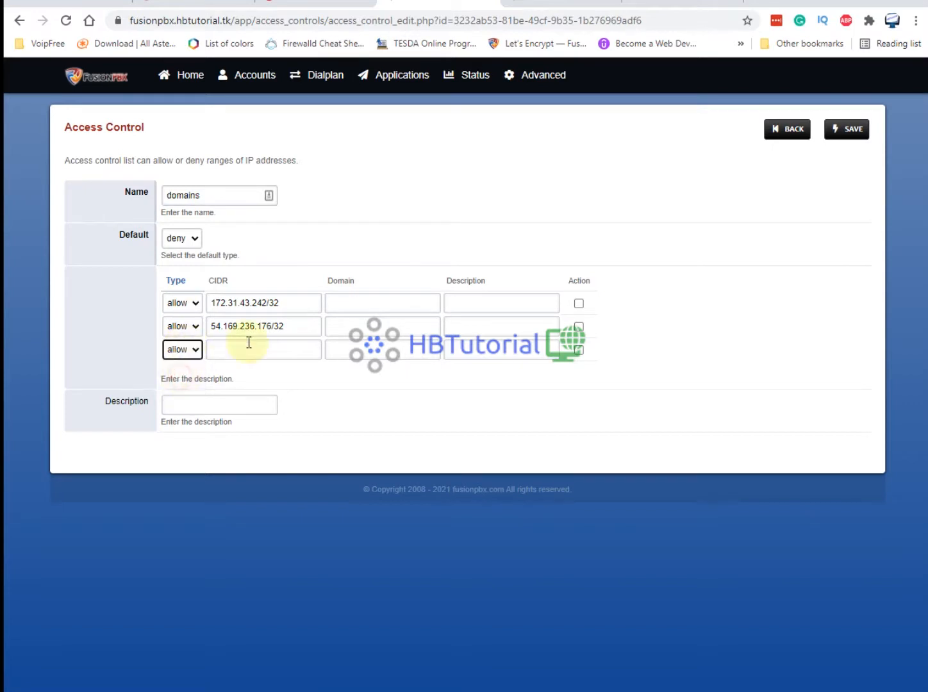
pyautogui.click(250, 349)
pyautogui.write('34.203.254.0/24')
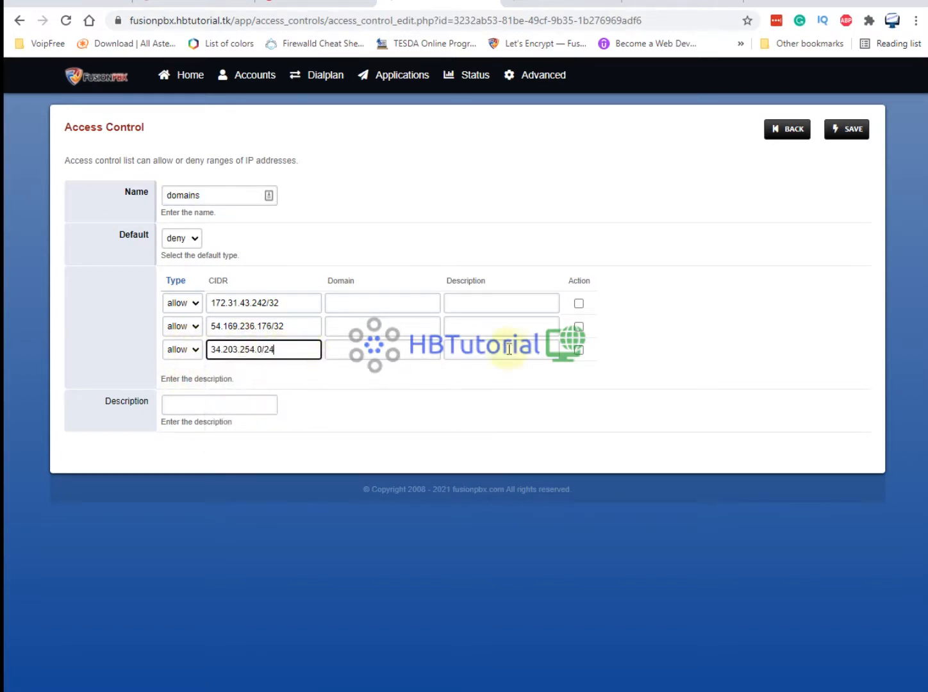
pyautogui.click(471, 357)
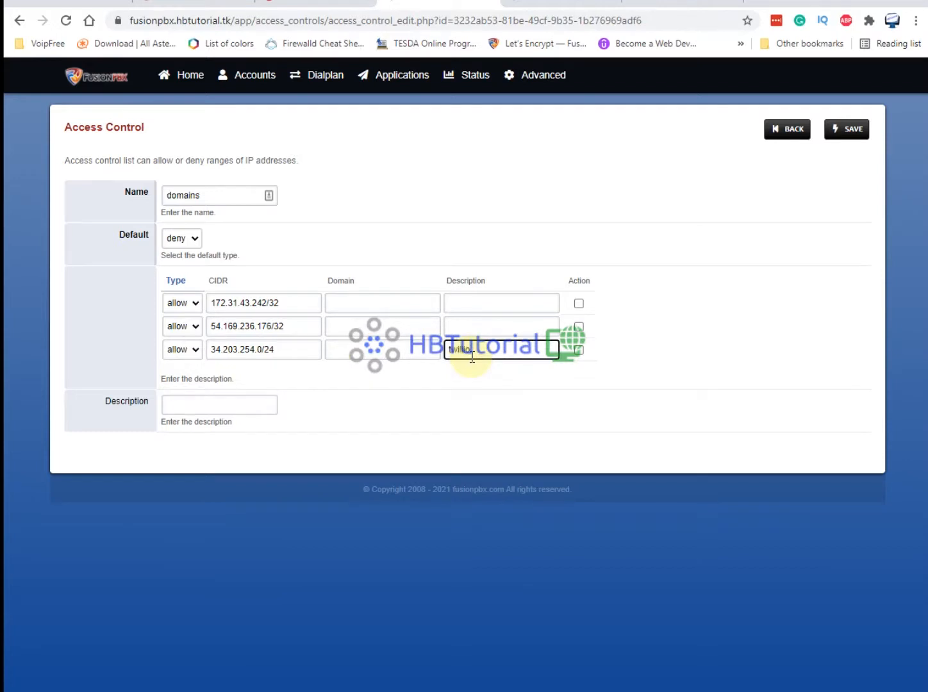
pyautogui.click(851, 133)
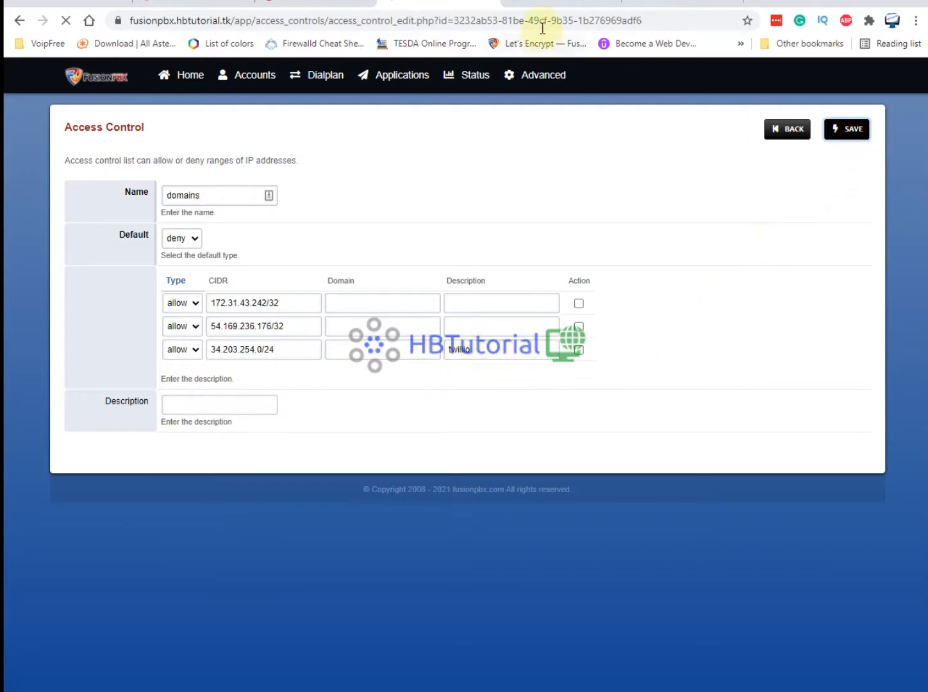
# - Return to Twilio's signalling IP ranges and copy 54.172.60.0, the start of ashburn's second range
pyautogui.click(594, 13)
pyautogui.click(659, 10)
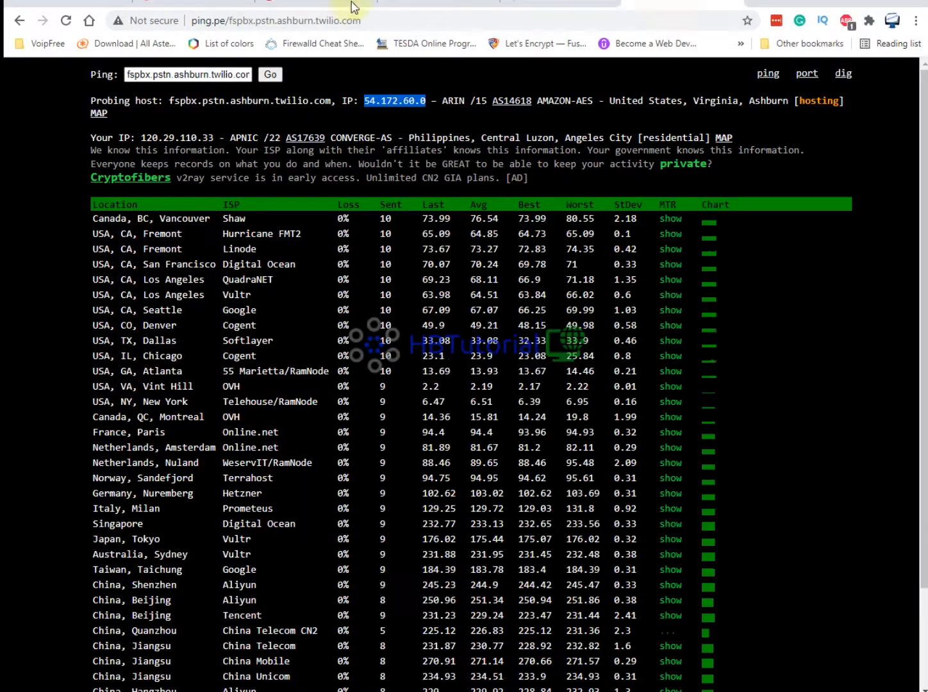
pyautogui.click(285, 9)
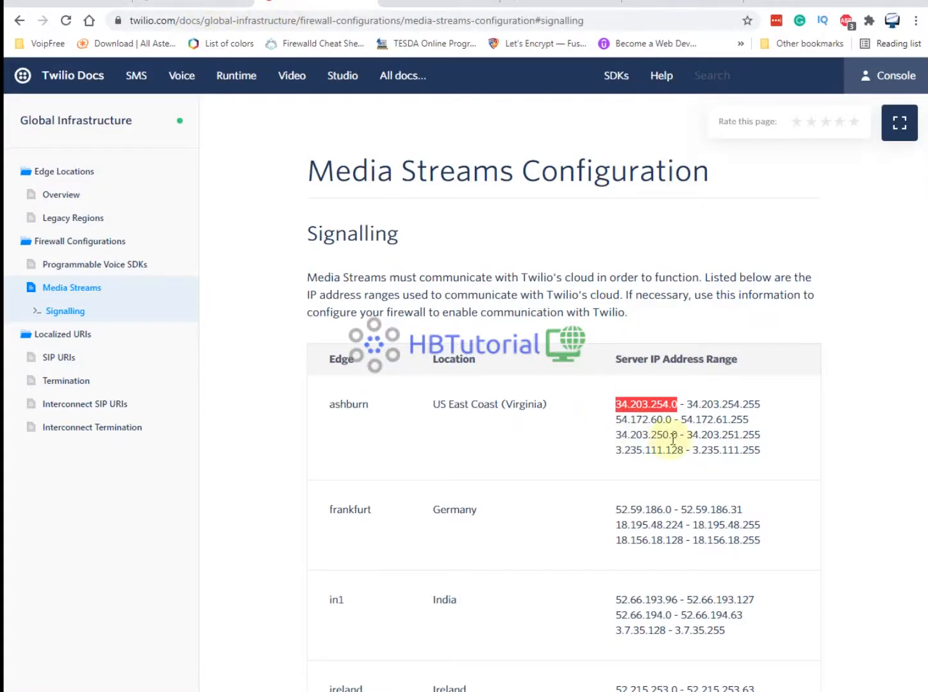
pyautogui.moveTo(673, 420); pyautogui.dragTo(615, 419)
pyautogui.hotkey('ctrl', 'c')
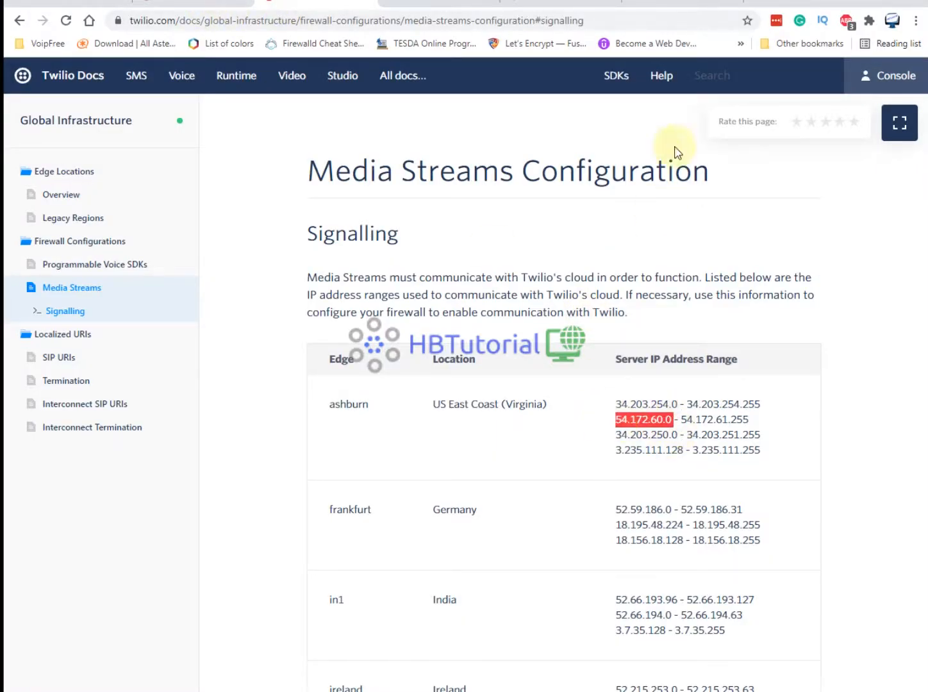
# - Return to FusionPBX, add an allow entry for 54.172.60.0/24 described as twillio to the domains access control list, and save it
pyautogui.click(631, 10)
pyautogui.click(594, 8)
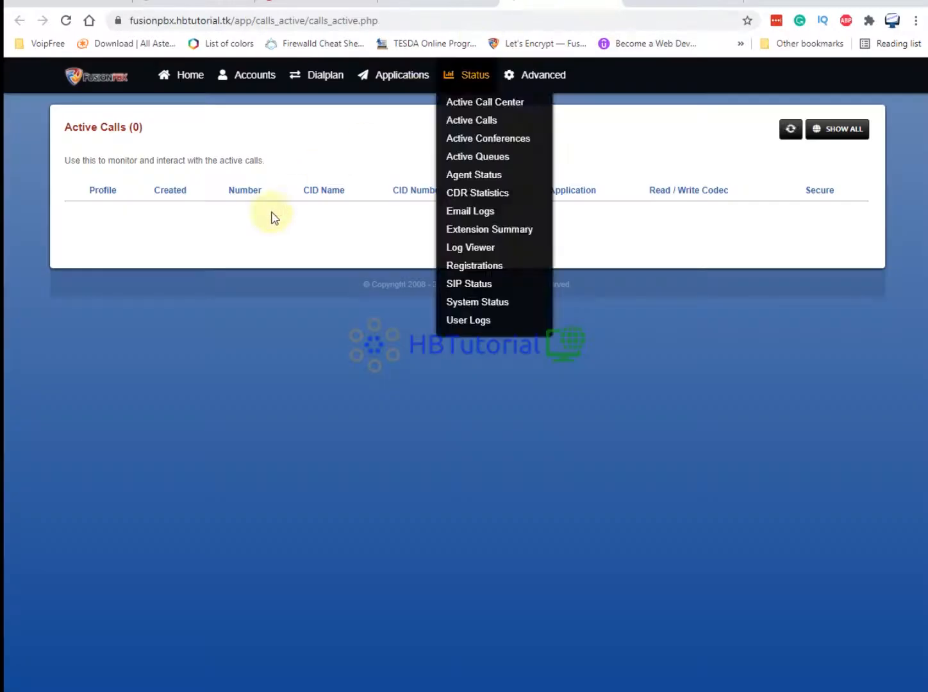
pyautogui.click(410, 8)
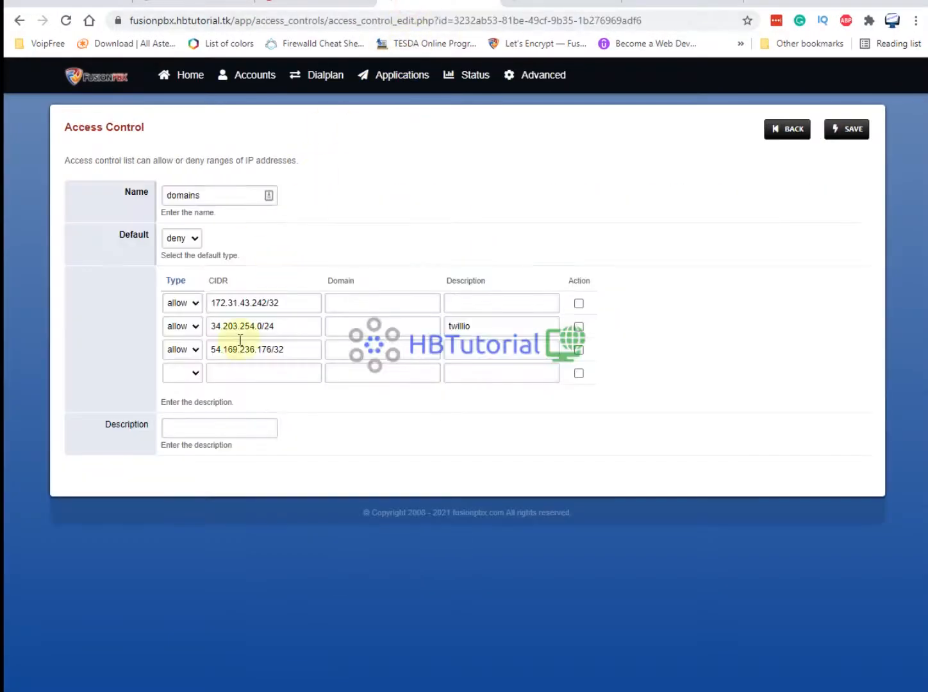
pyautogui.click(181, 373)
pyautogui.click(184, 400)
pyautogui.click(272, 372)
pyautogui.hotkey('ctrl', 'v')
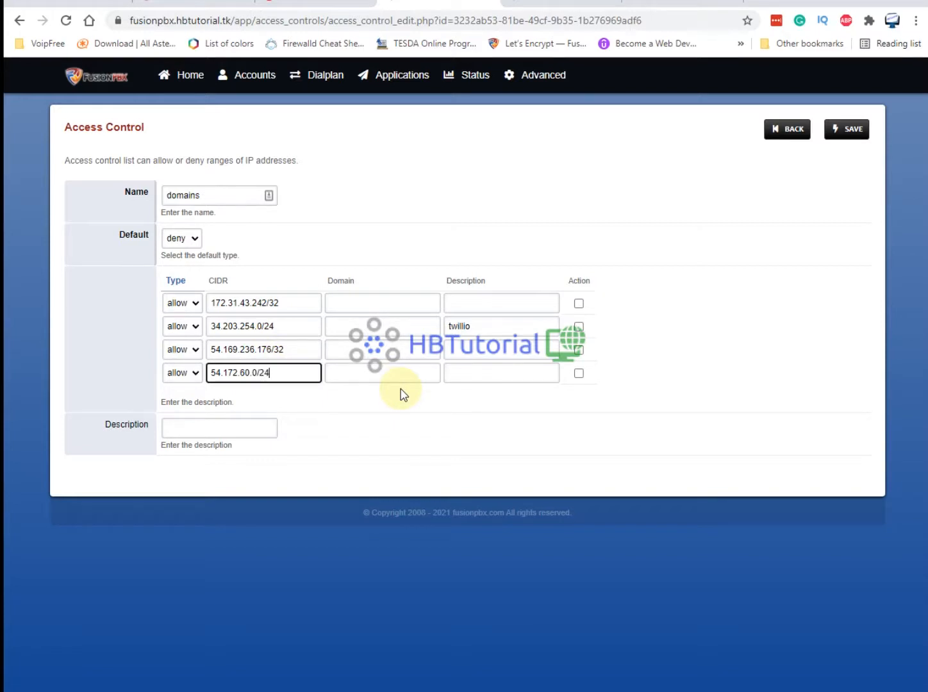
pyautogui.write('/24')
pyautogui.doubleClick(461, 327)
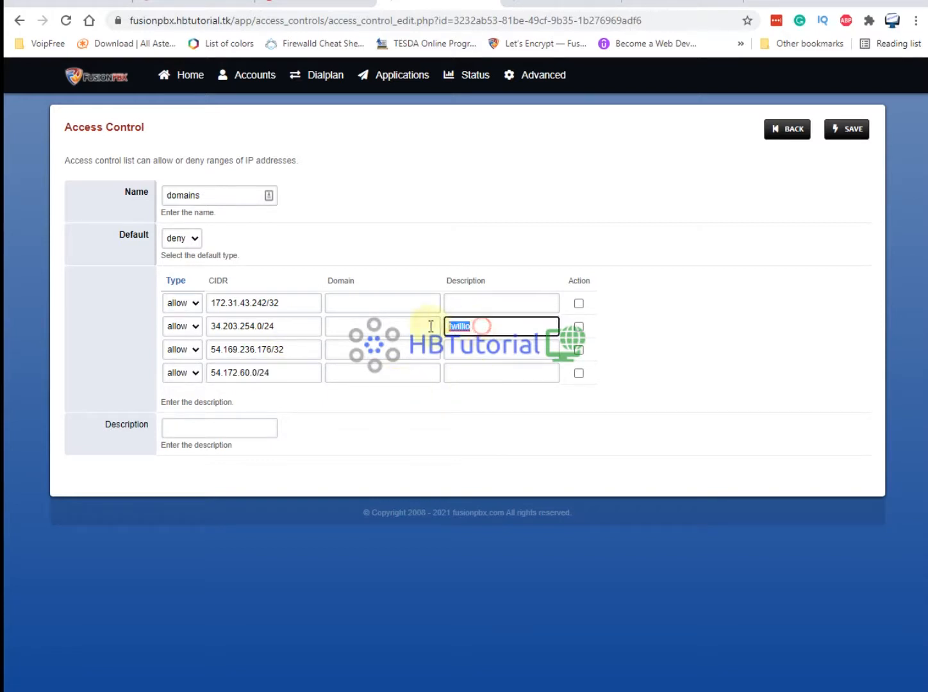
pyautogui.hotkey('ctrl', 'c')
pyautogui.click(508, 372)
pyautogui.hotkey('ctrl', 'v')
pyautogui.click(845, 129)
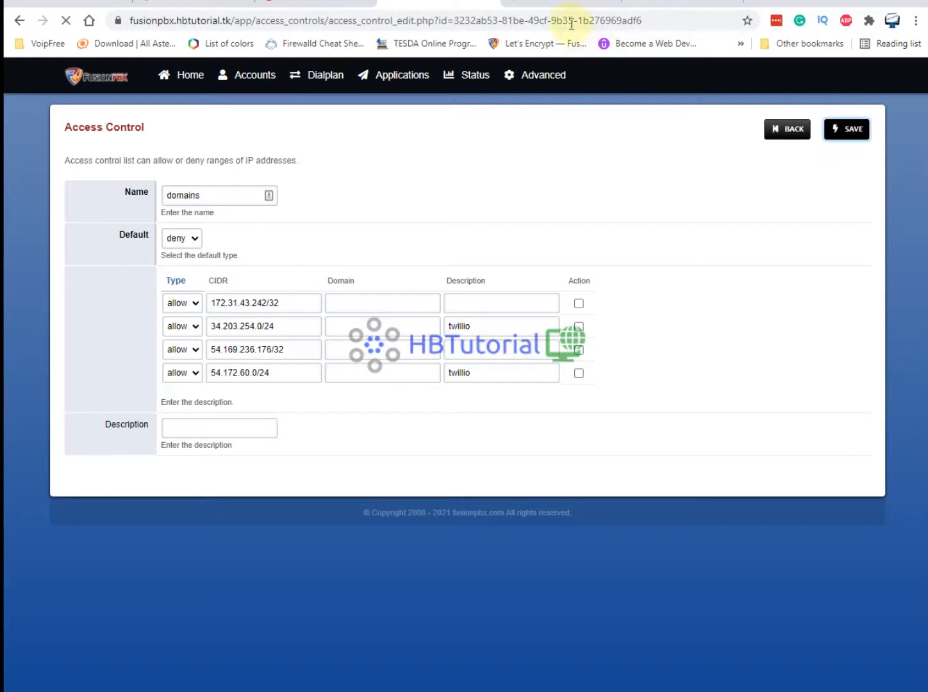
# - Return to Twilio's signalling IP ranges, copy 34.203.250.0 from ashburn's third range, and look through the other edges' ranges
pyautogui.click(315, 11)
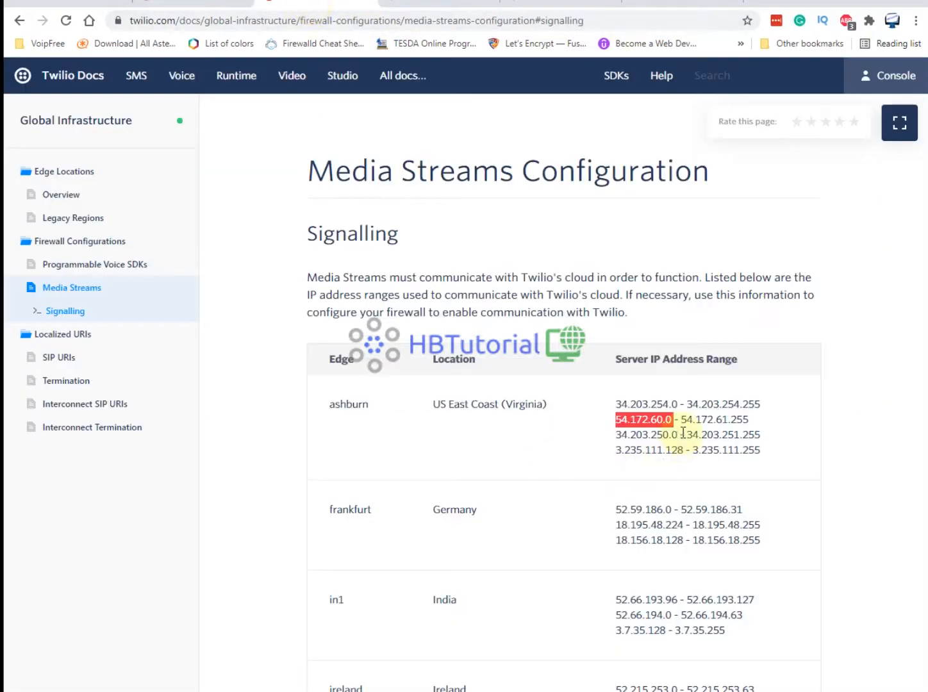
pyautogui.moveTo(683, 434); pyautogui.dragTo(615, 441)
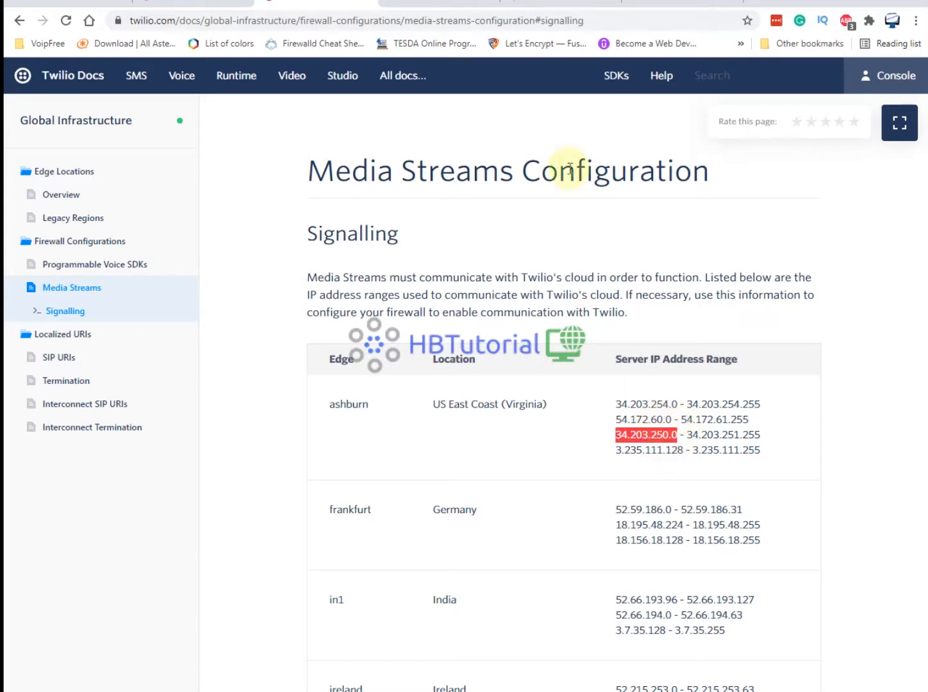
pyautogui.click(577, 8)
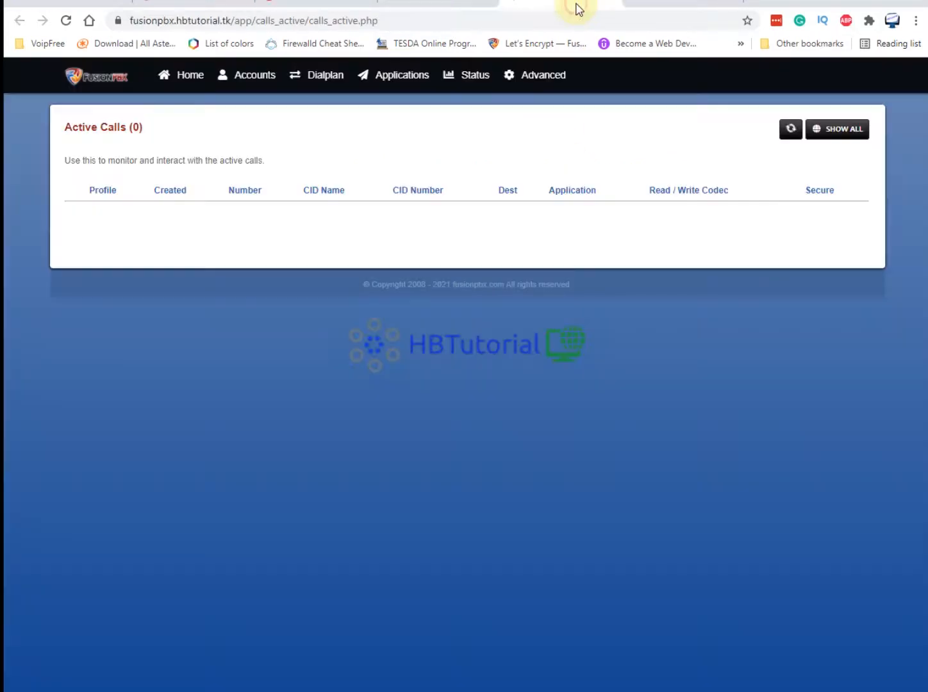
pyautogui.click(655, 9)
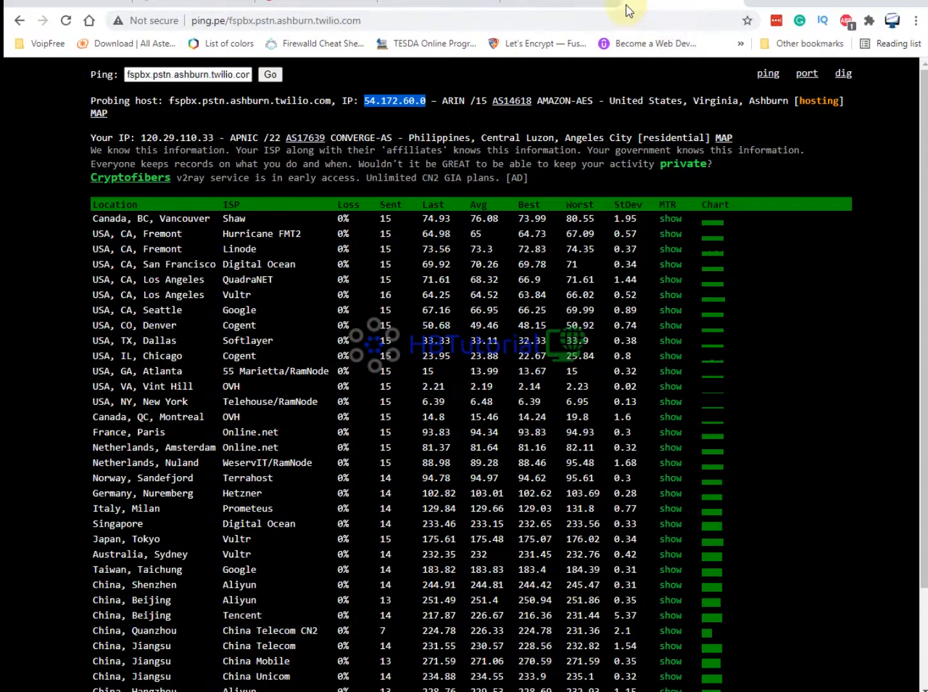
pyautogui.click(392, 8)
pyautogui.click(340, 9)
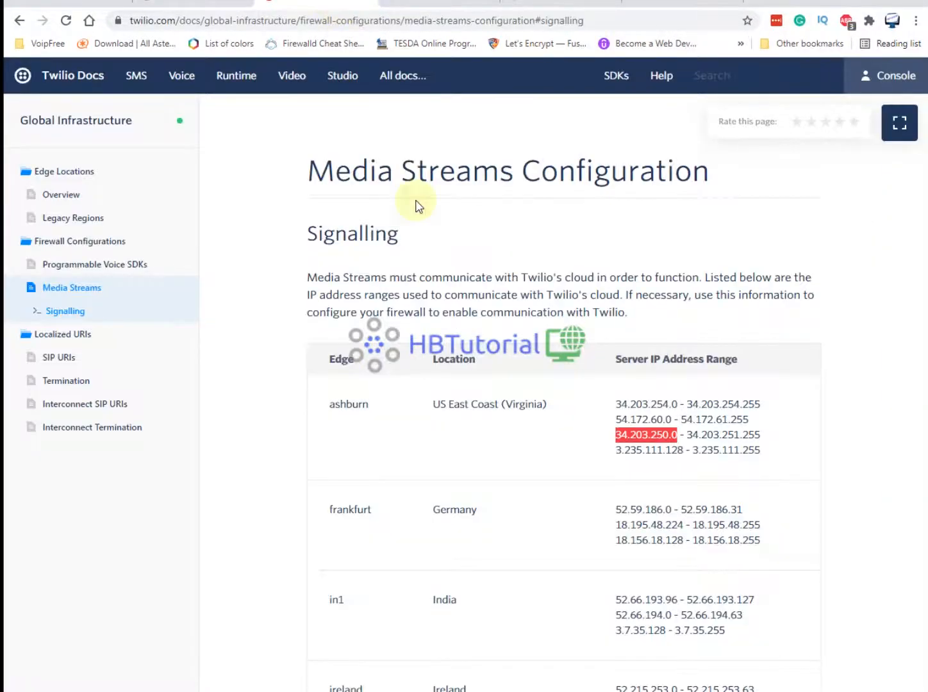
pyautogui.scroll(-7, 578, 378)
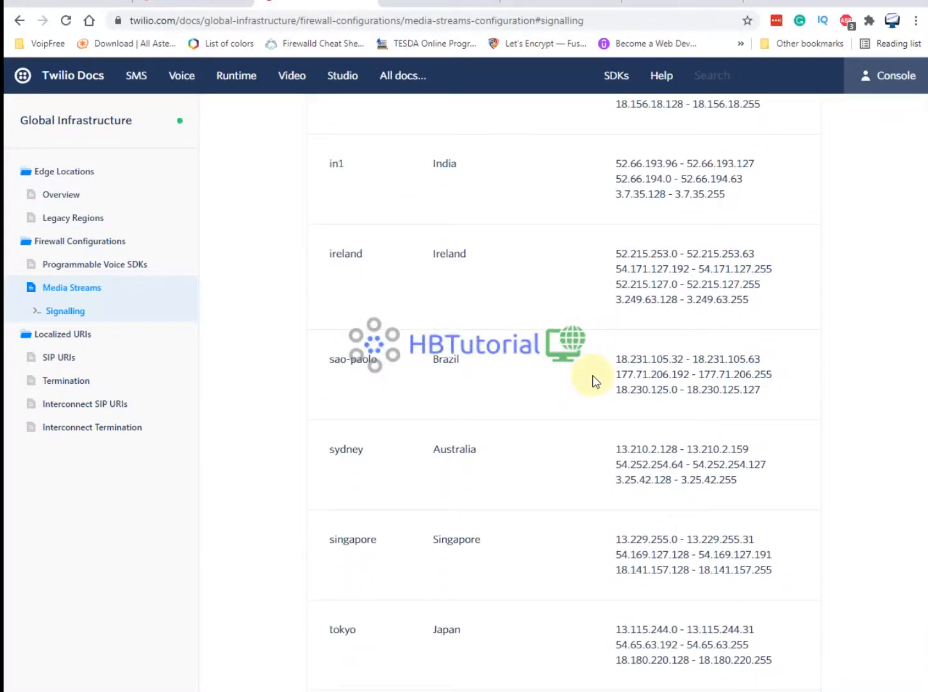
pyautogui.scroll(-7, 595, 382)
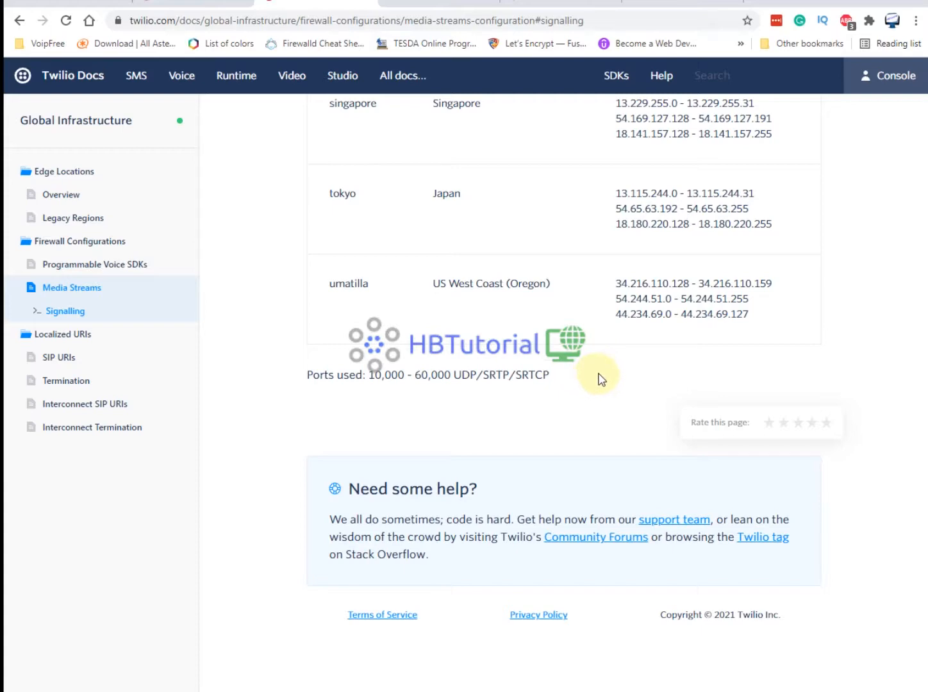
pyautogui.scroll(6, 601, 379)
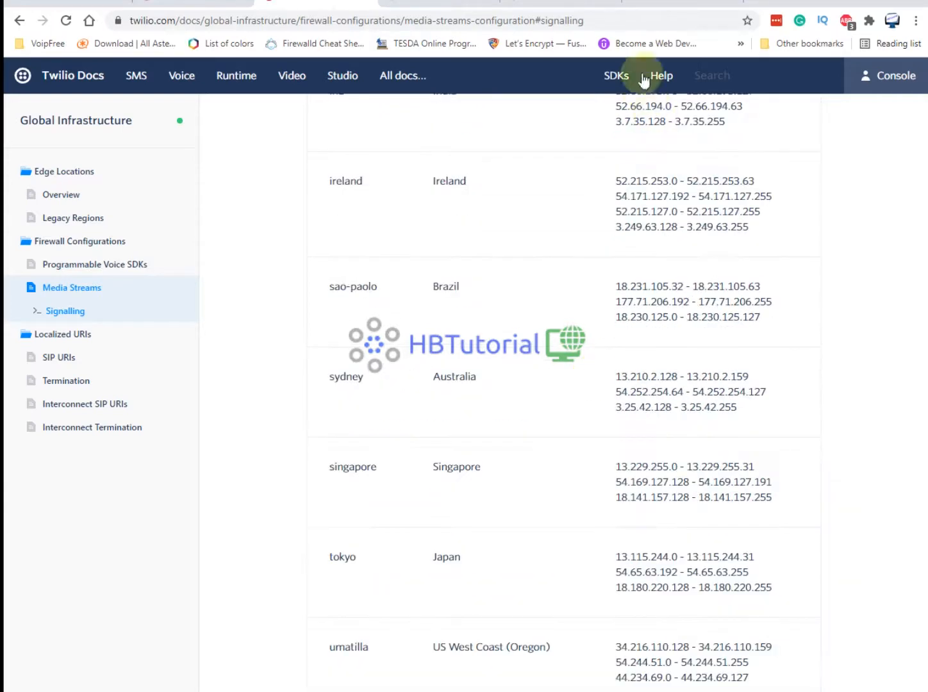
# - Back in FusionPBX, add an allow entry for 34.203.250.0/24 described as twillio to the domains access control list and save it
pyautogui.click(494, 7)
pyautogui.click(176, 396)
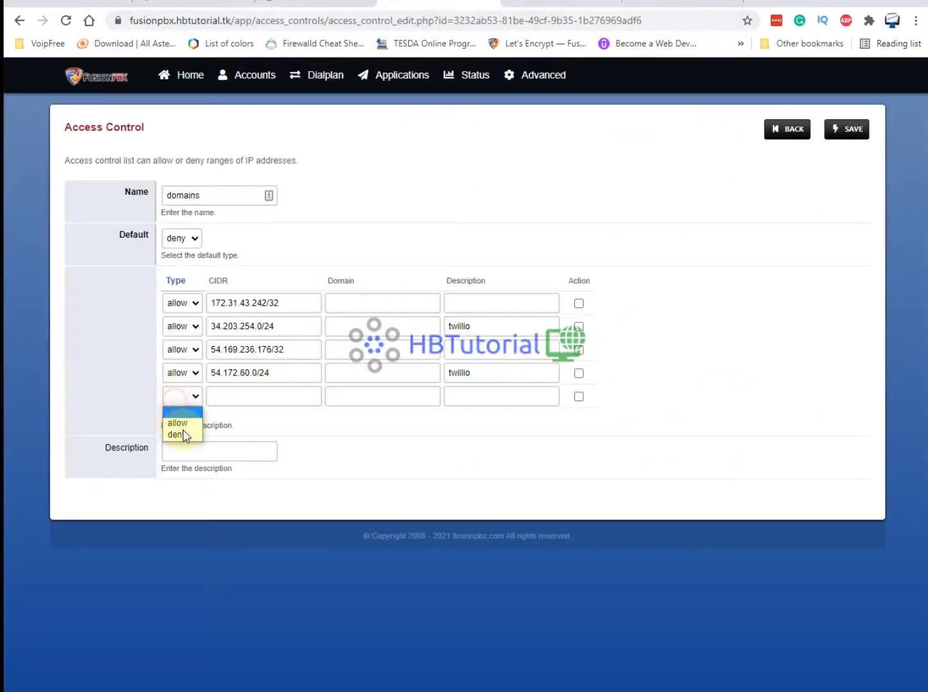
pyautogui.click(182, 424)
pyautogui.click(257, 395)
pyautogui.write('34.203.250.0')
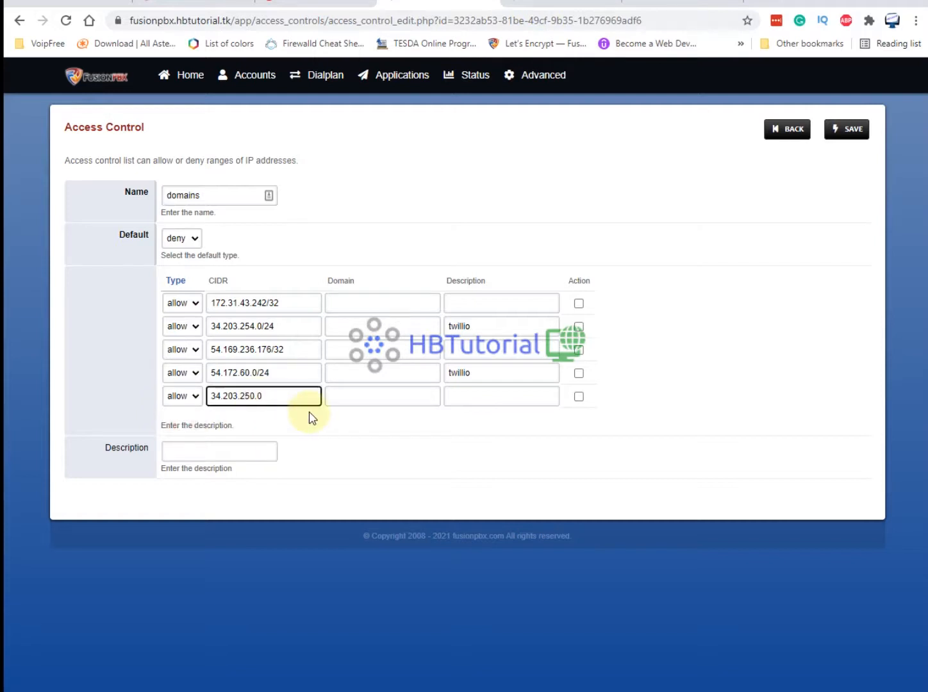
pyautogui.write('/24')
pyautogui.doubleClick(481, 365)
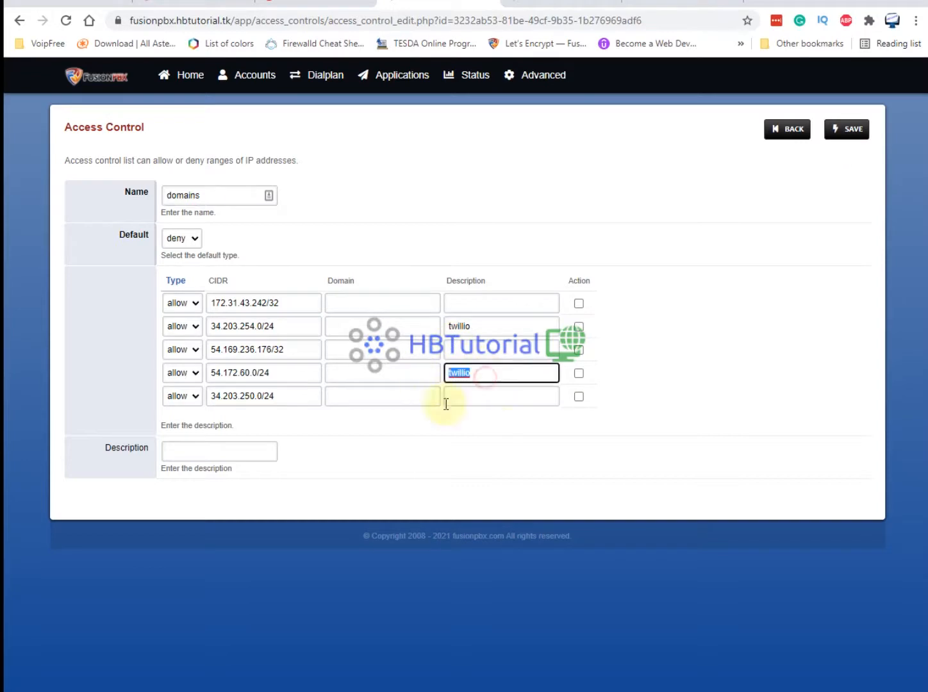
pyautogui.hotkey('ctrl', 'c')
pyautogui.click(497, 395)
pyautogui.hotkey('ctrl', 'v')
pyautogui.click(852, 131)
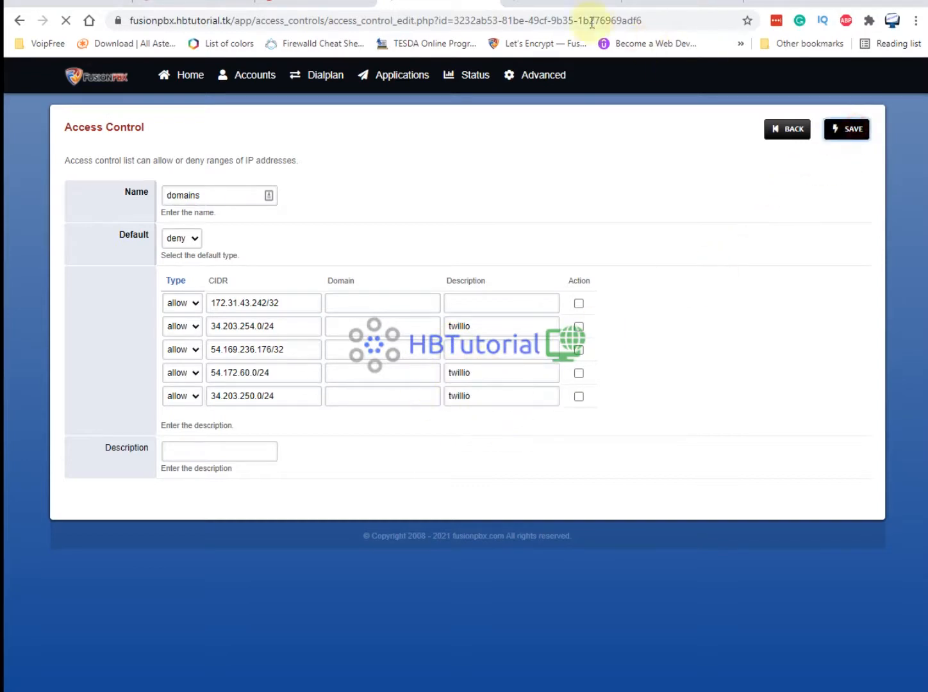
# - Return to Twilio's signalling IP ranges and copy 3.235.111.128, the start of ashburn's fourth range
pyautogui.click(311, 8)
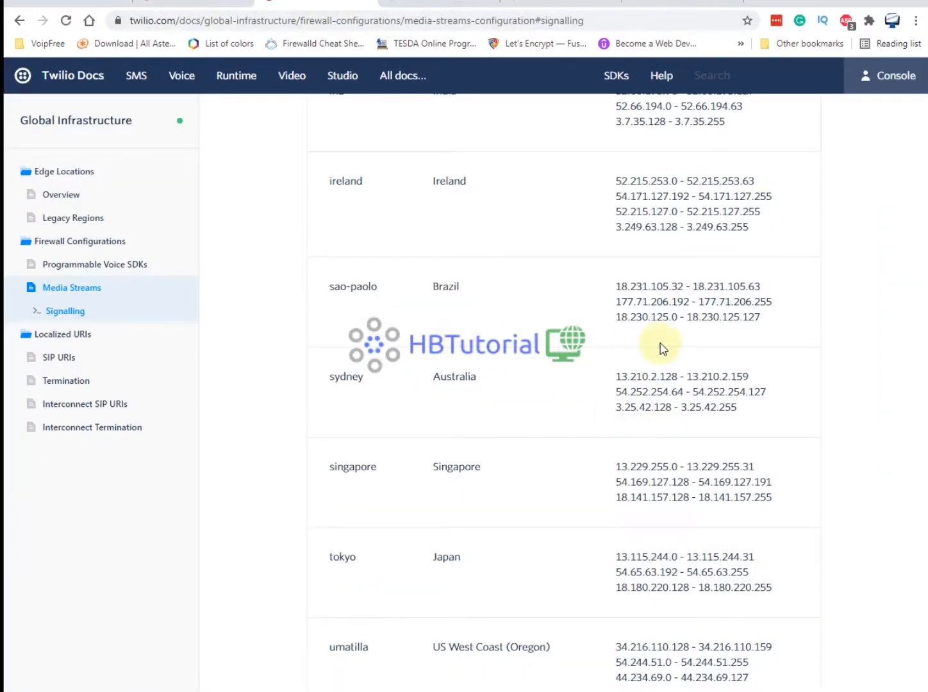
pyautogui.scroll(6, 660, 349)
pyautogui.moveTo(685, 377); pyautogui.dragTo(609, 397)
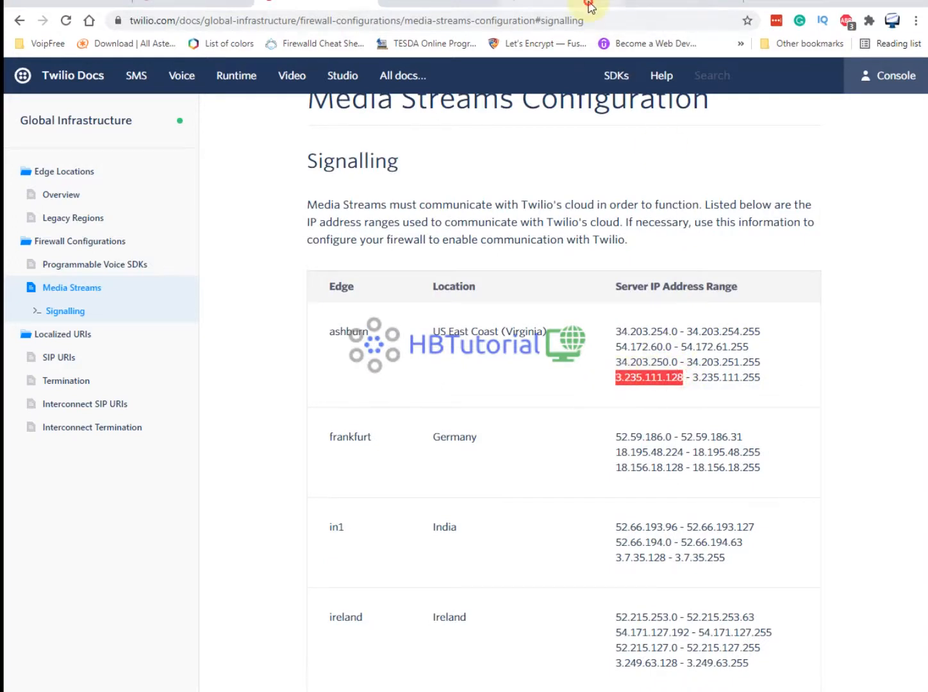
# - Switch to FusionPBX, add an allow entry for 3.235.111.128/24 described as twillio to the domains access control list, and save it
pyautogui.click(596, 5)
pyautogui.click(641, 5)
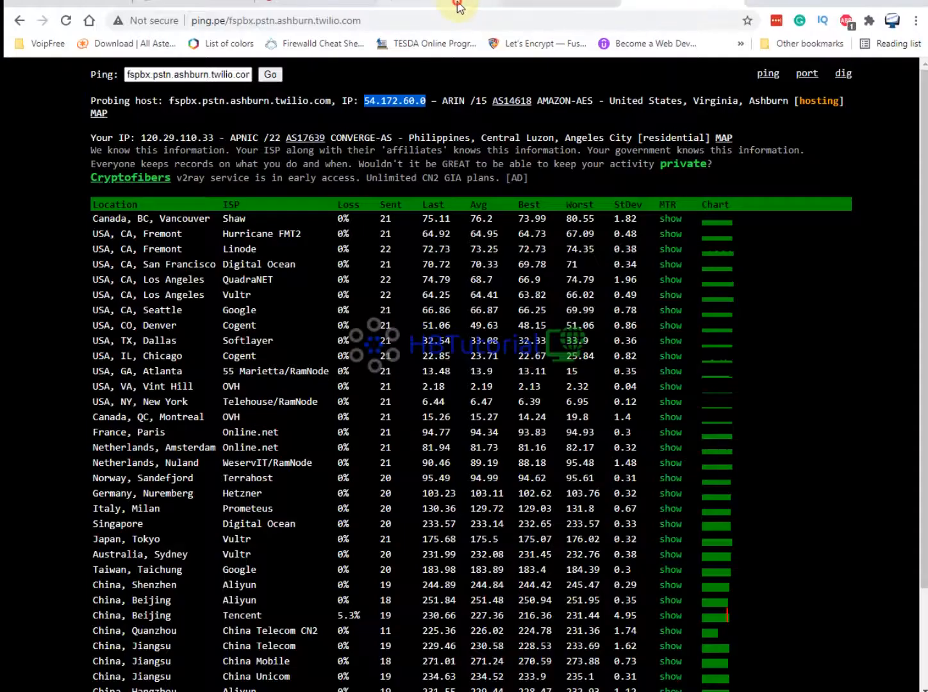
pyautogui.click(457, 7)
pyautogui.click(189, 423)
pyautogui.click(193, 444)
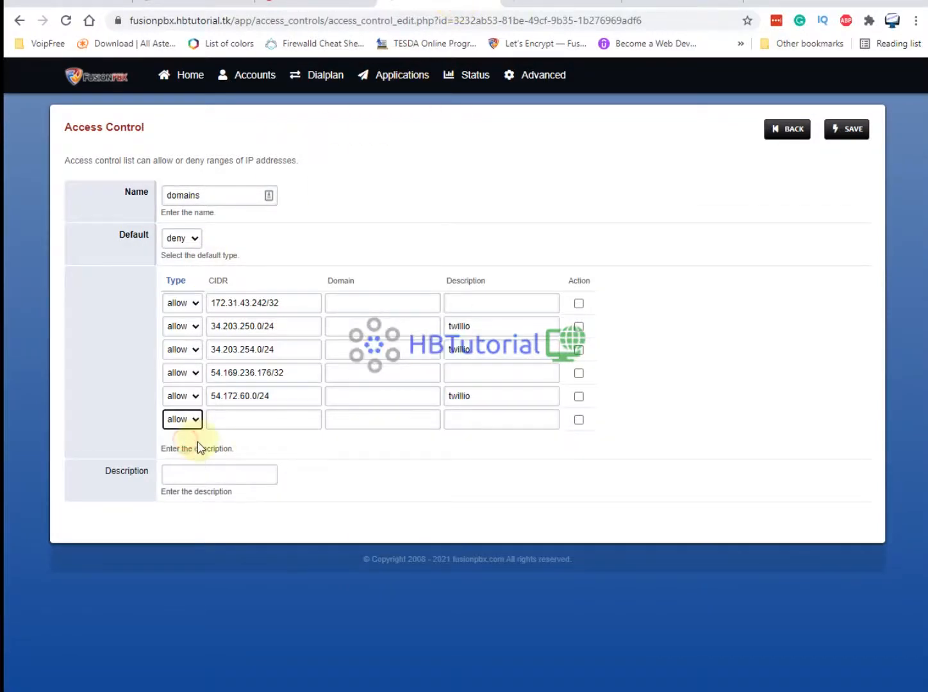
pyautogui.click(234, 417)
pyautogui.write('3.235.111.128/24')
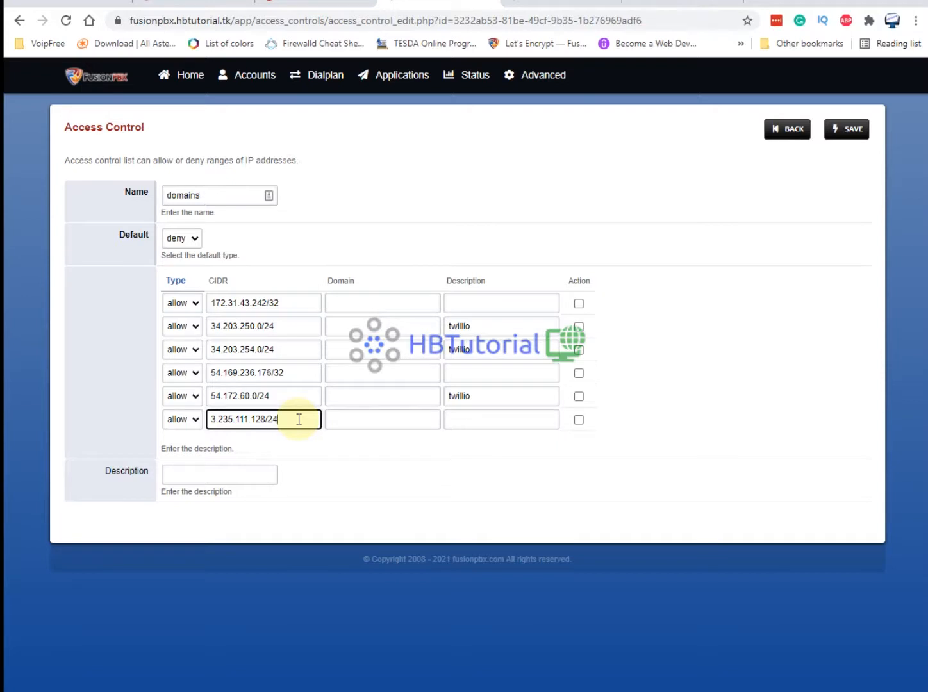
pyautogui.doubleClick(503, 396)
pyautogui.hotkey('ctrl', 'c')
pyautogui.click(505, 419)
pyautogui.hotkey('ctrl', 'v')
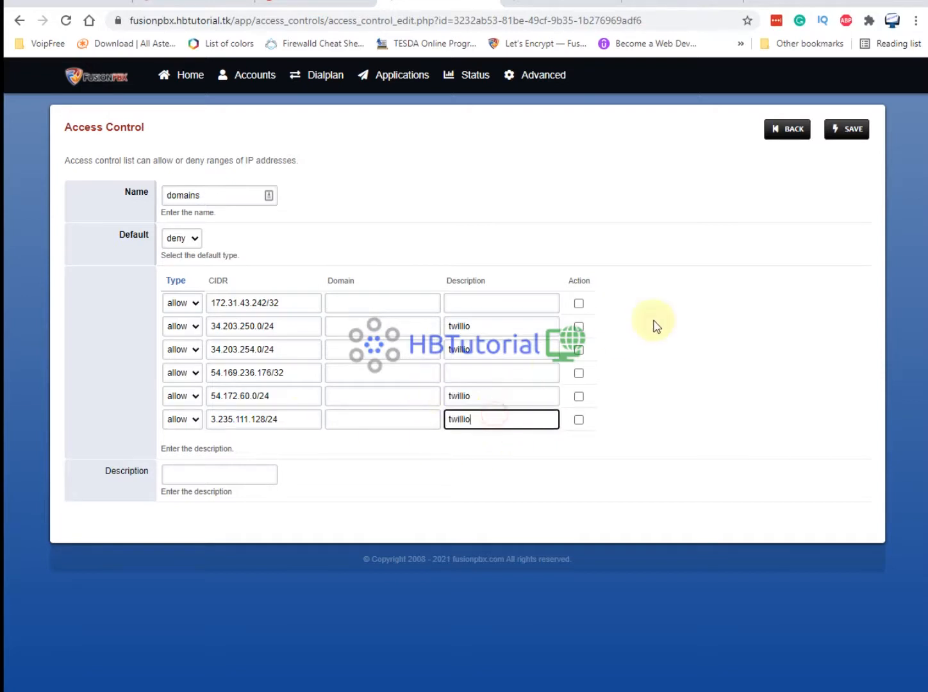
pyautogui.click(843, 133)
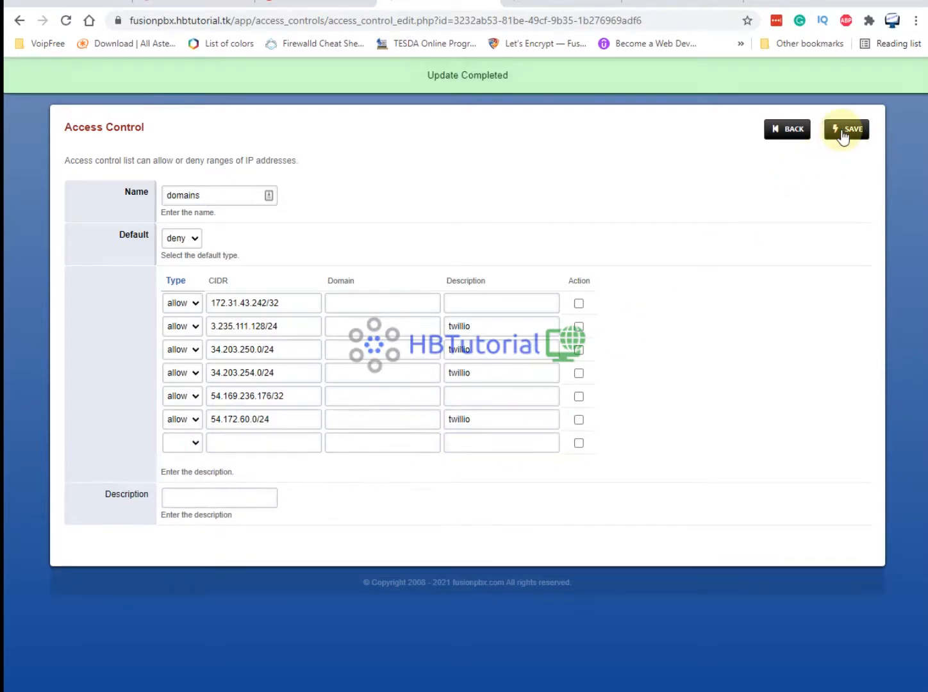
# - Switch to the Twilio console, open the fusionpbx trunk's Origination settings, and make a test call with the preselected phone number
pyautogui.click(321, 6)
pyautogui.click(195, 7)
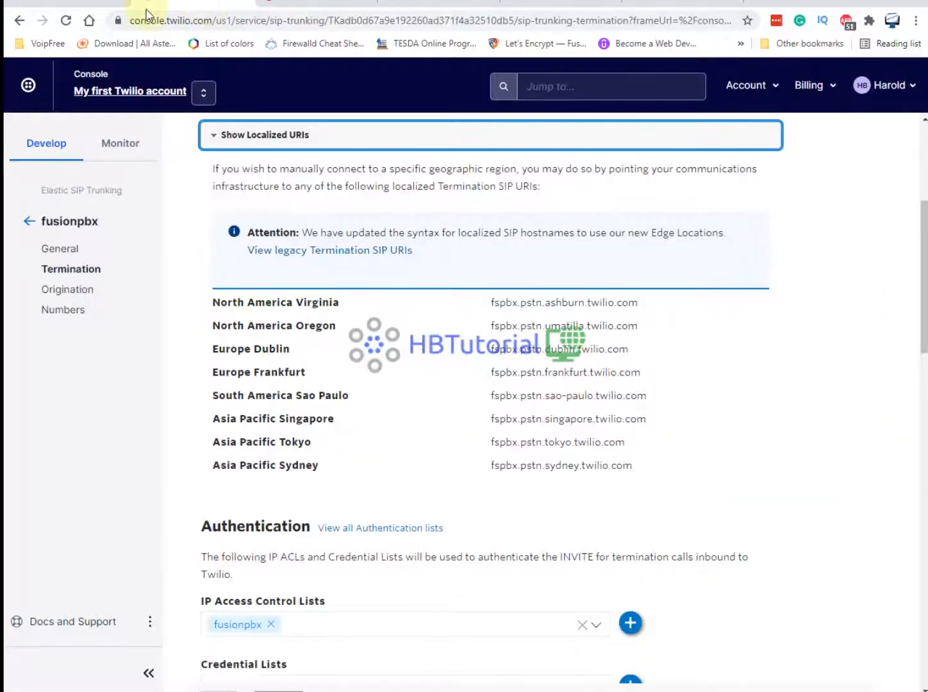
pyautogui.click(69, 292)
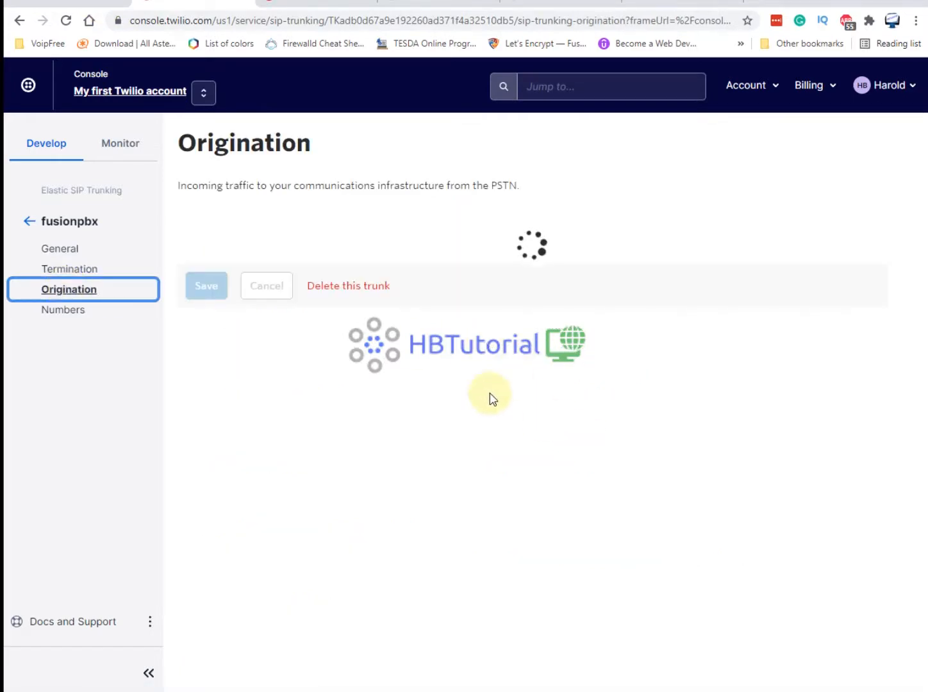
pyautogui.scroll(-6, 423, 461)
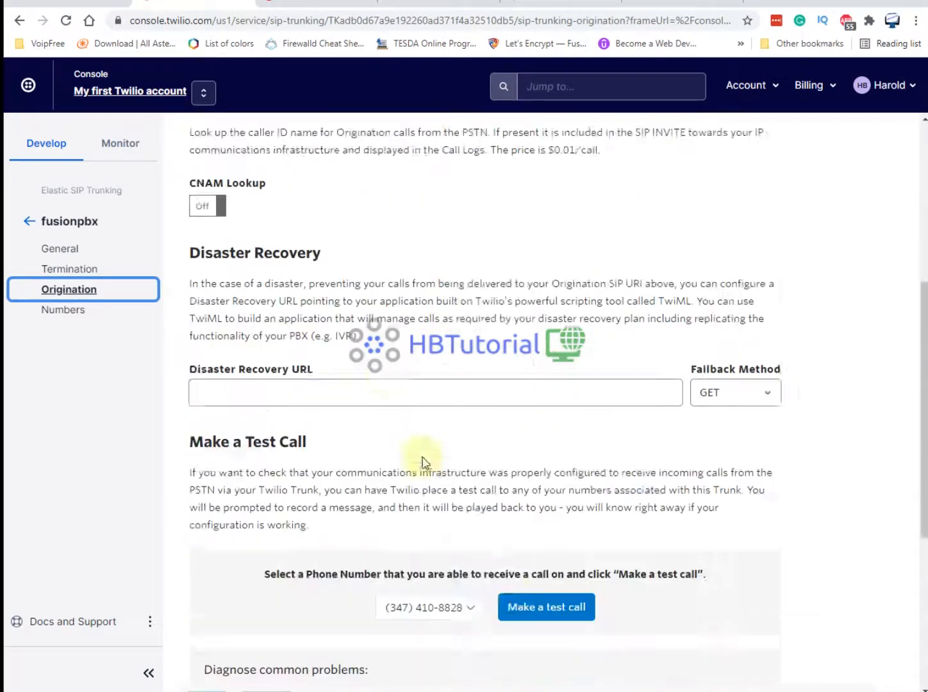
pyautogui.scroll(-1, 423, 461)
pyautogui.click(527, 529)
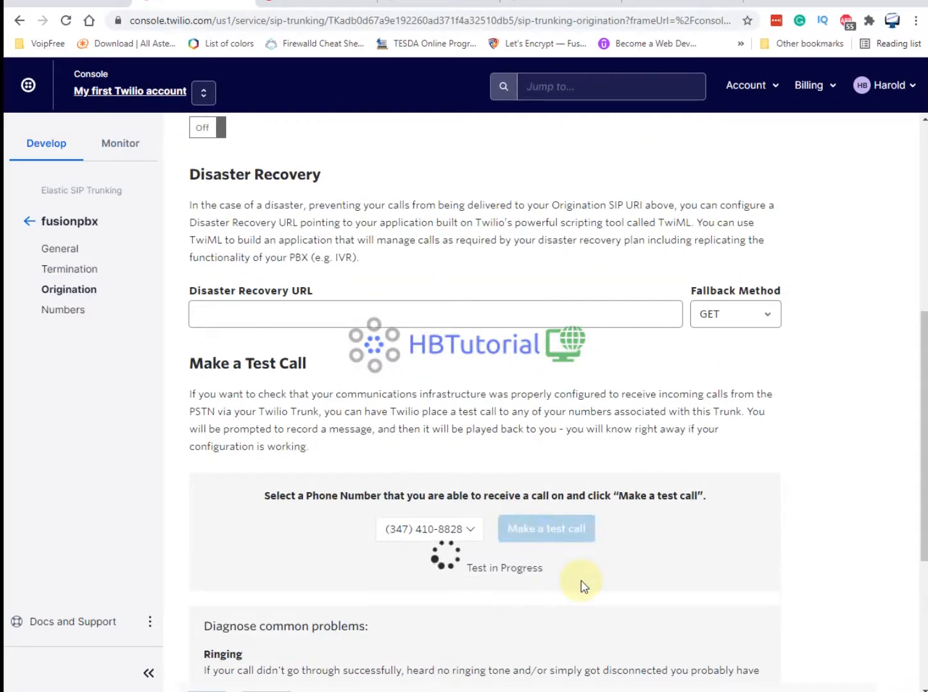
# - Read the advice on diagnosing common test call problems and open the IP addresses whitelist documentation in a new tab
pyautogui.scroll(-3, 581, 585)
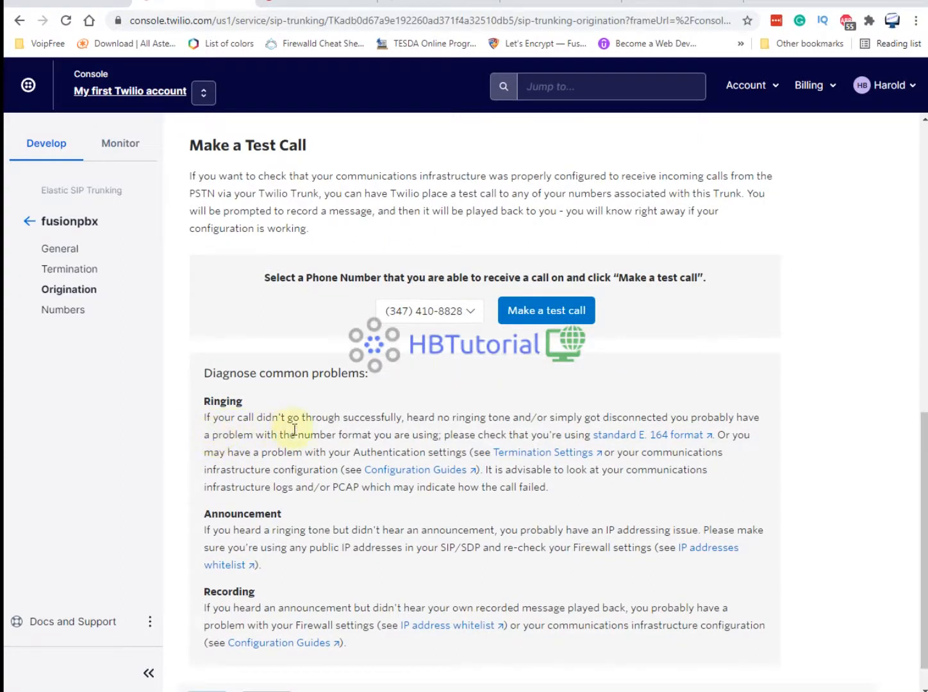
pyautogui.moveTo(408, 417); pyautogui.dragTo(646, 417)
pyautogui.click(686, 416)
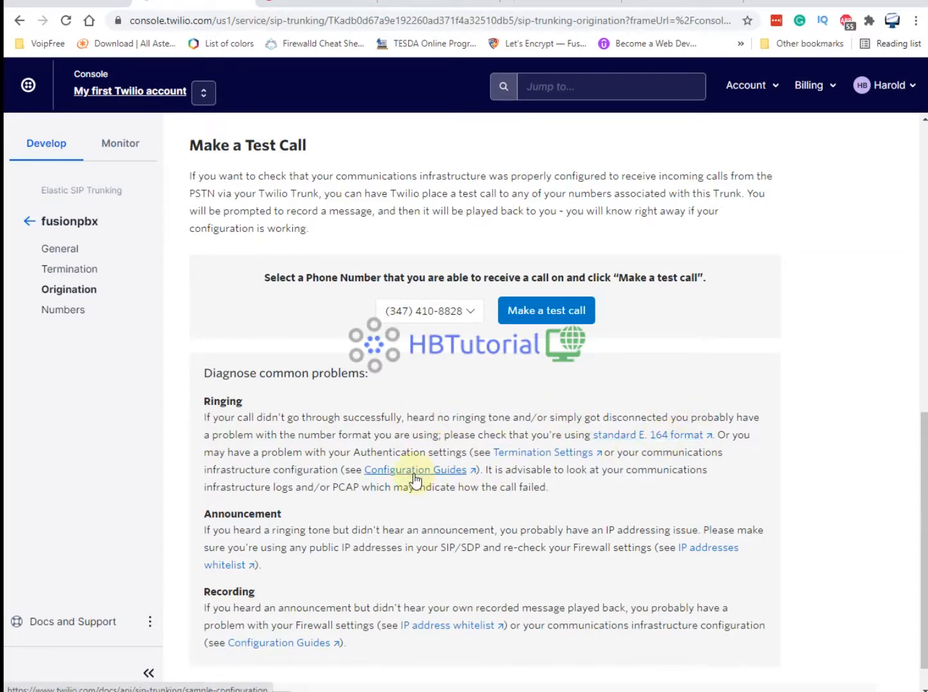
pyautogui.rightClick(716, 550)
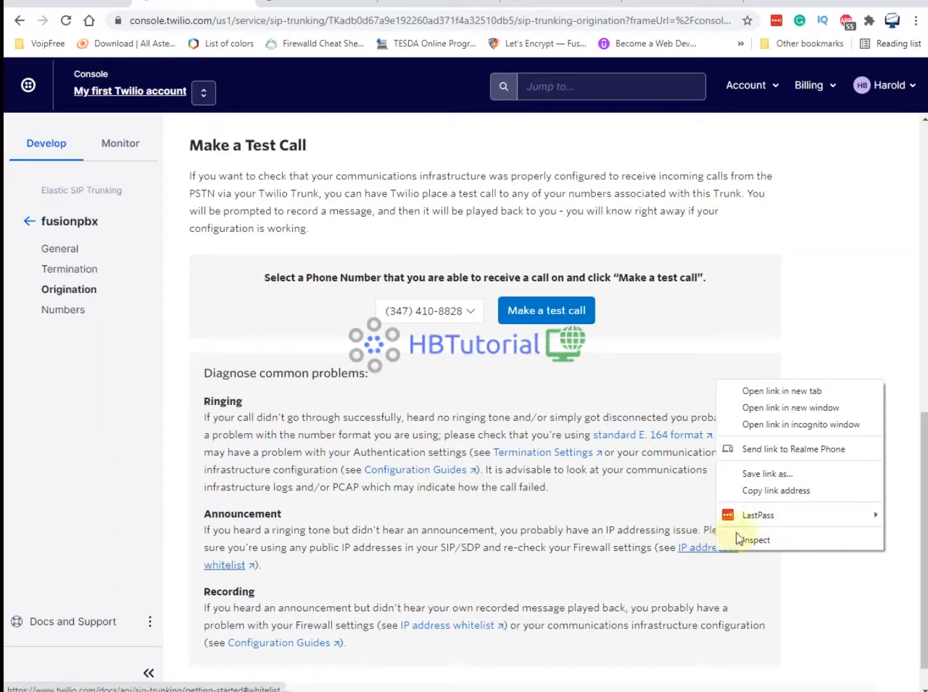
pyautogui.click(775, 390)
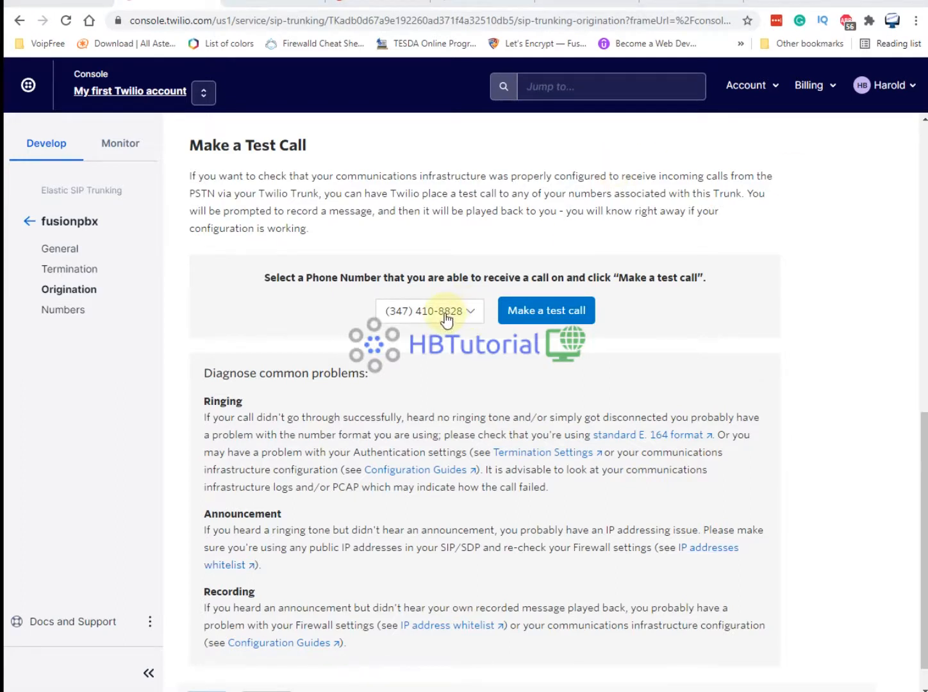
# - Open the fusionpbx trunk's Numbers list and select the assigned phone number without its leading plus sign
pyautogui.click(48, 310)
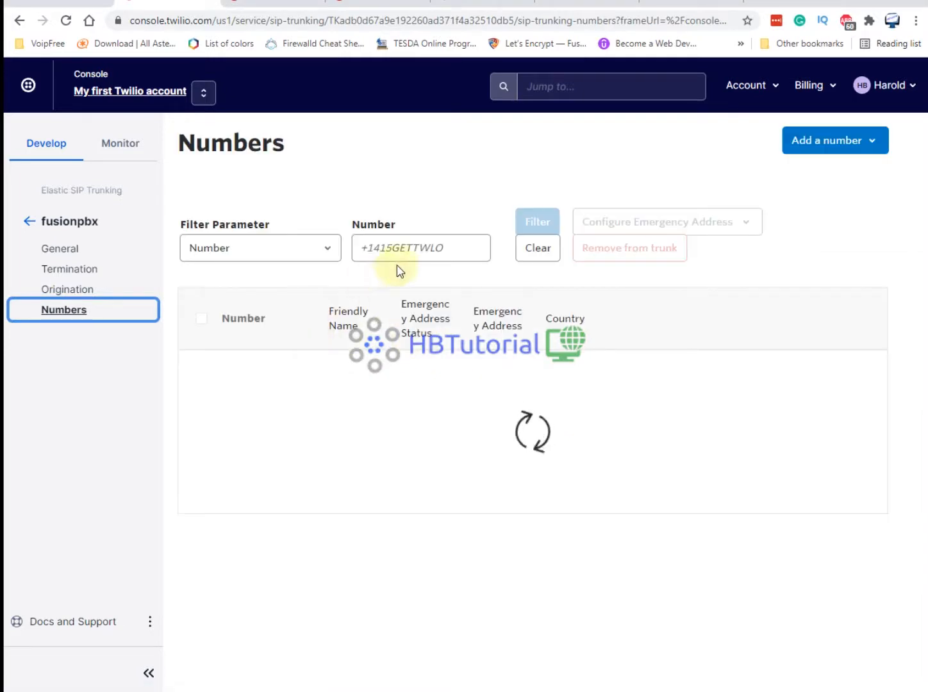
pyautogui.moveTo(292, 375); pyautogui.dragTo(218, 377)
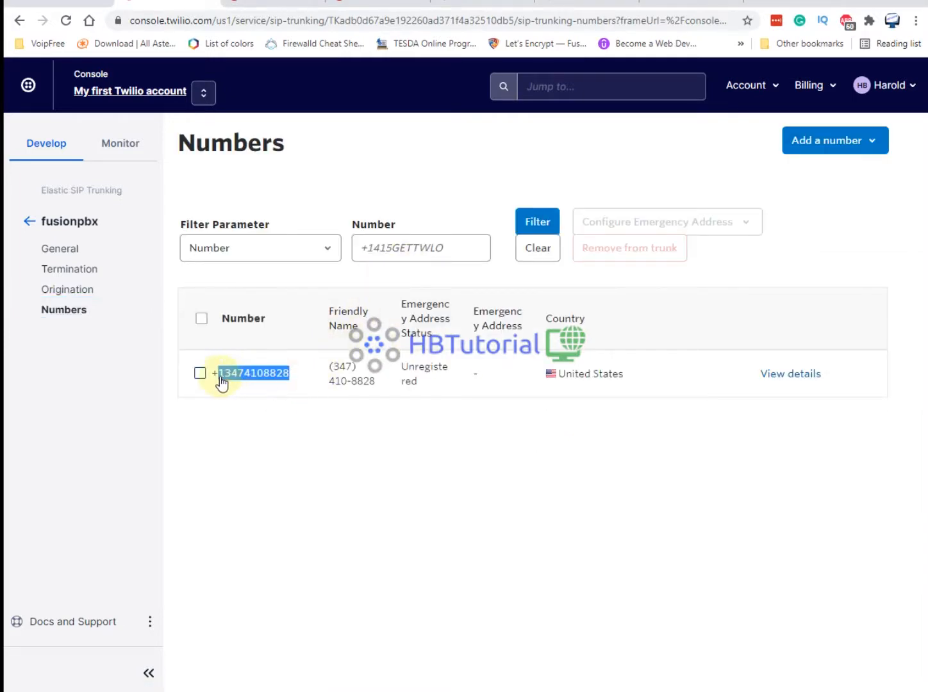
pyautogui.hotkey('alt', 'Tab')
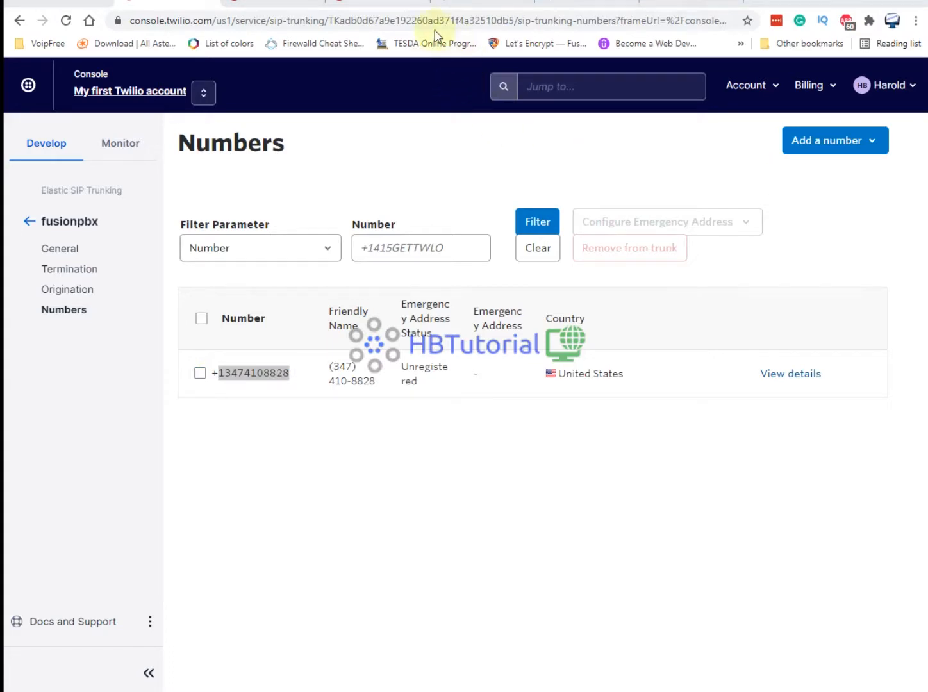
# - Open the SIP trunking calls log in the Twilio console, and switch to FusionPBX to show all active calls
pyautogui.click(446, 5)
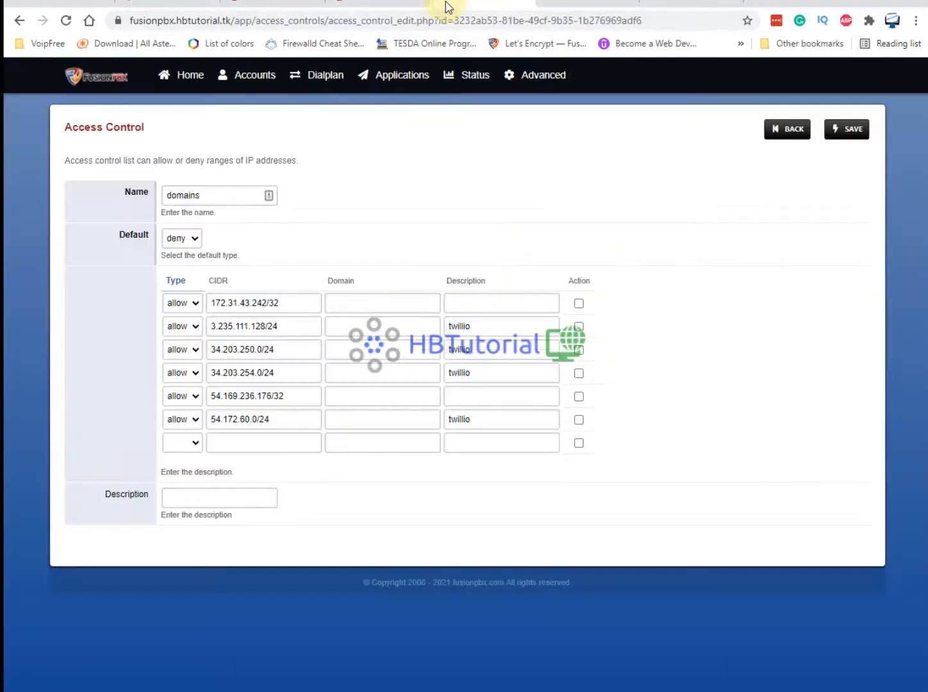
pyautogui.click(357, 8)
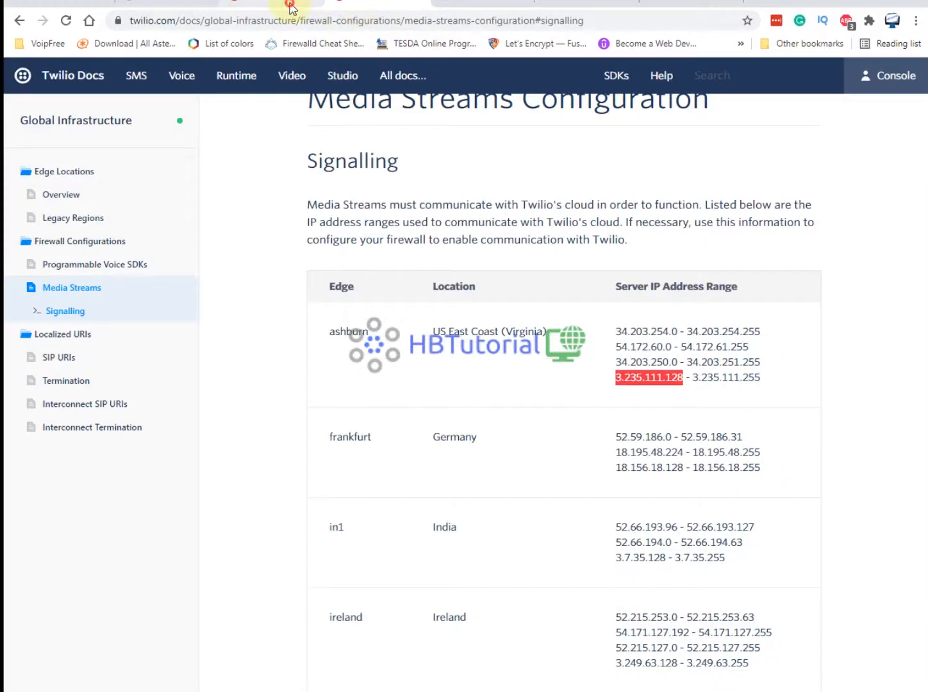
pyautogui.click(292, 7)
pyautogui.click(182, 7)
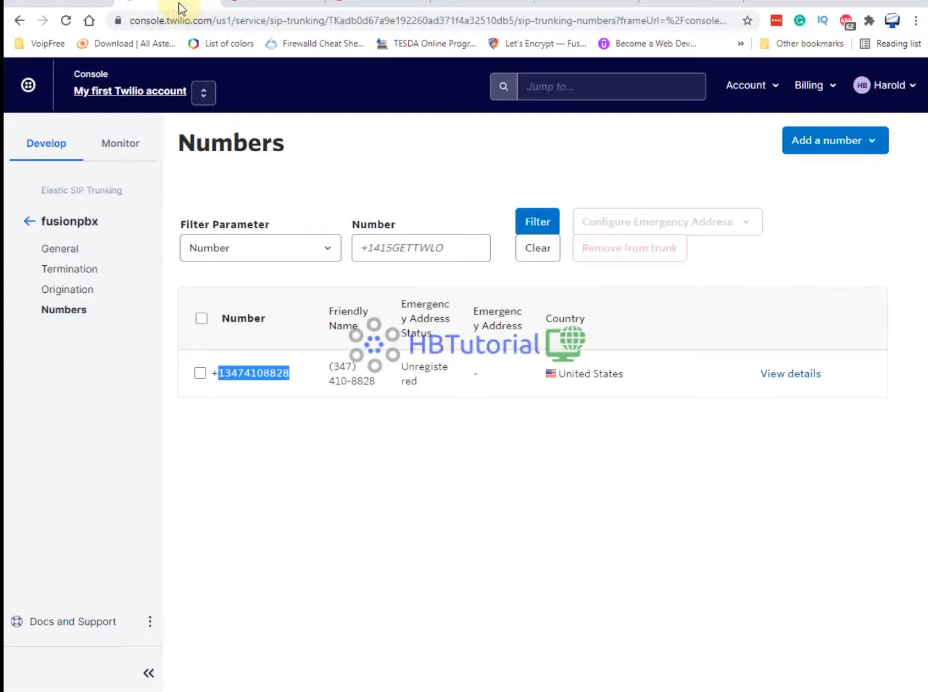
pyautogui.click(107, 145)
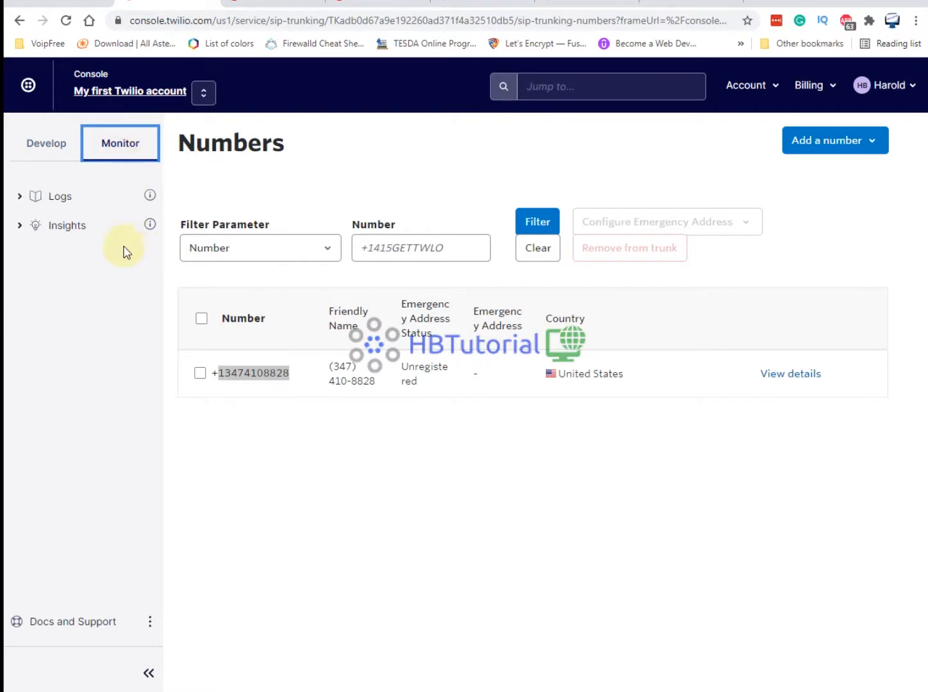
pyautogui.click(58, 199)
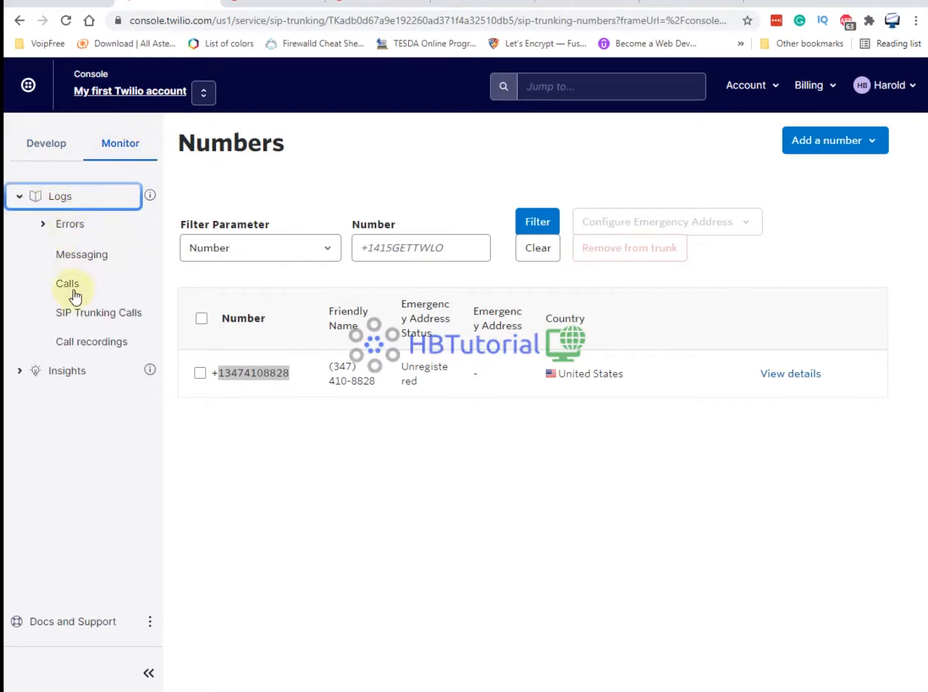
pyautogui.click(87, 314)
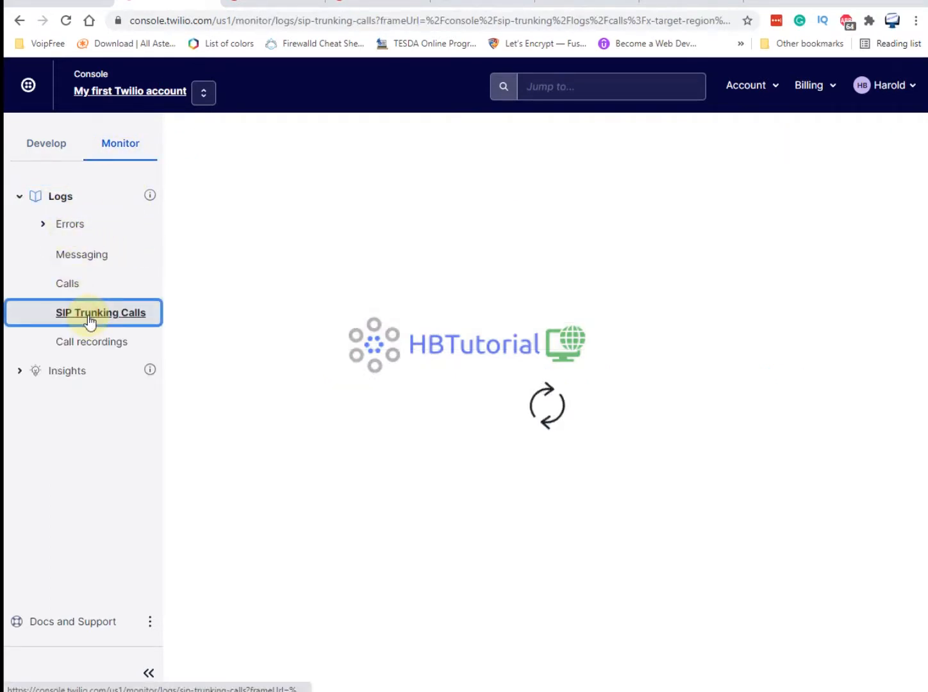
pyautogui.click(594, 8)
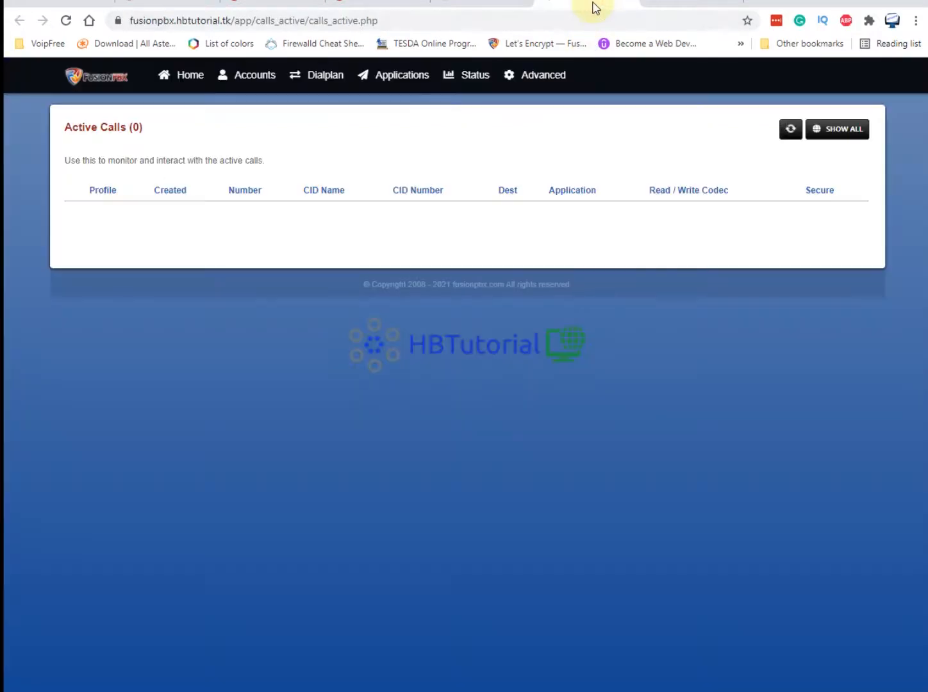
pyautogui.click(840, 132)
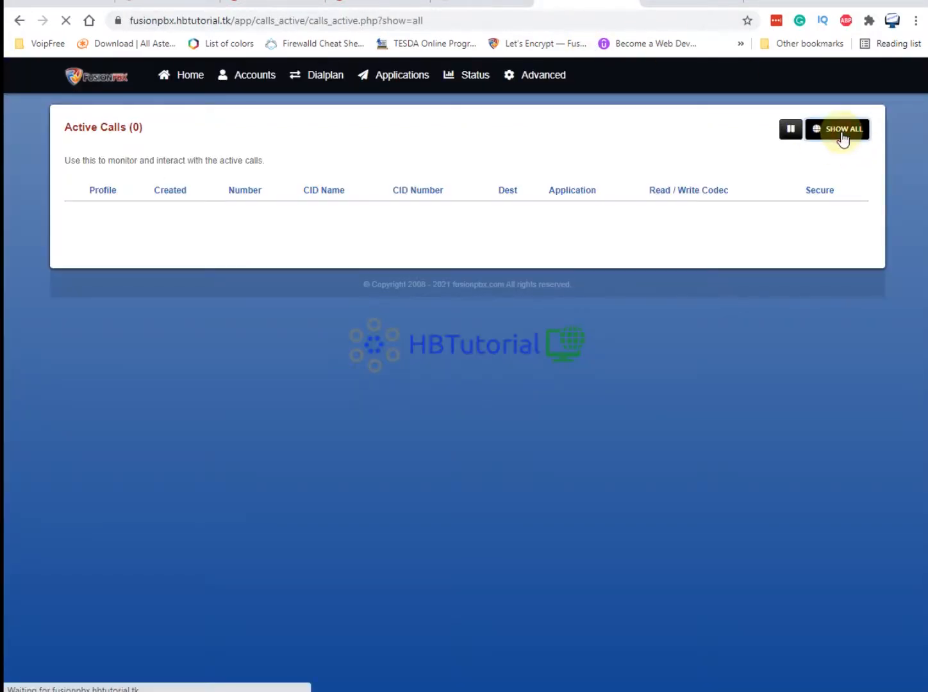
# - Launch PuTTY and load the saved session vicitesthbt
pyautogui.click(238, 691)
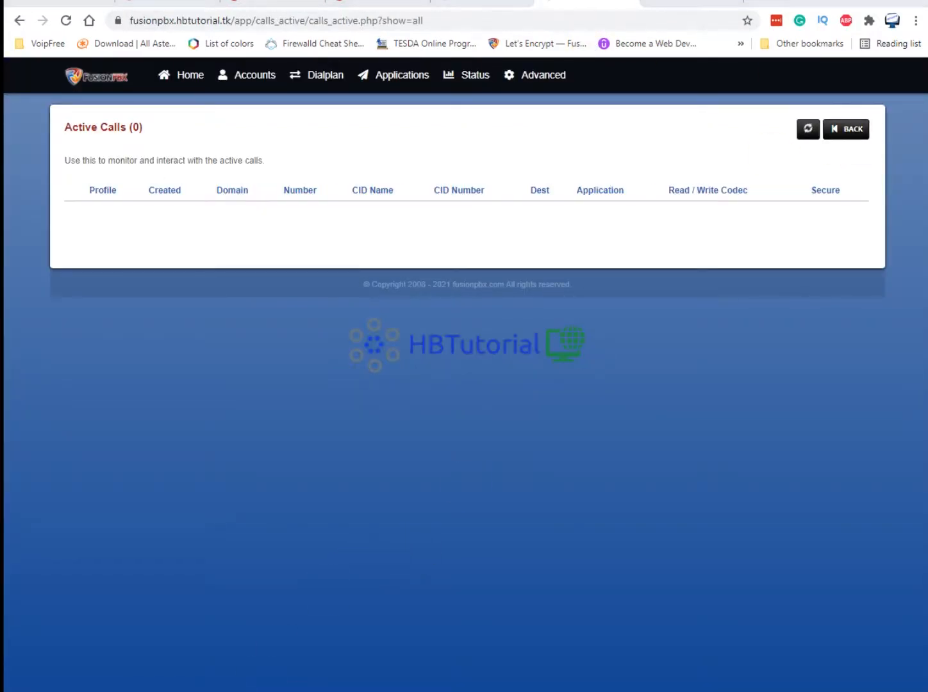
pyautogui.write('putty')
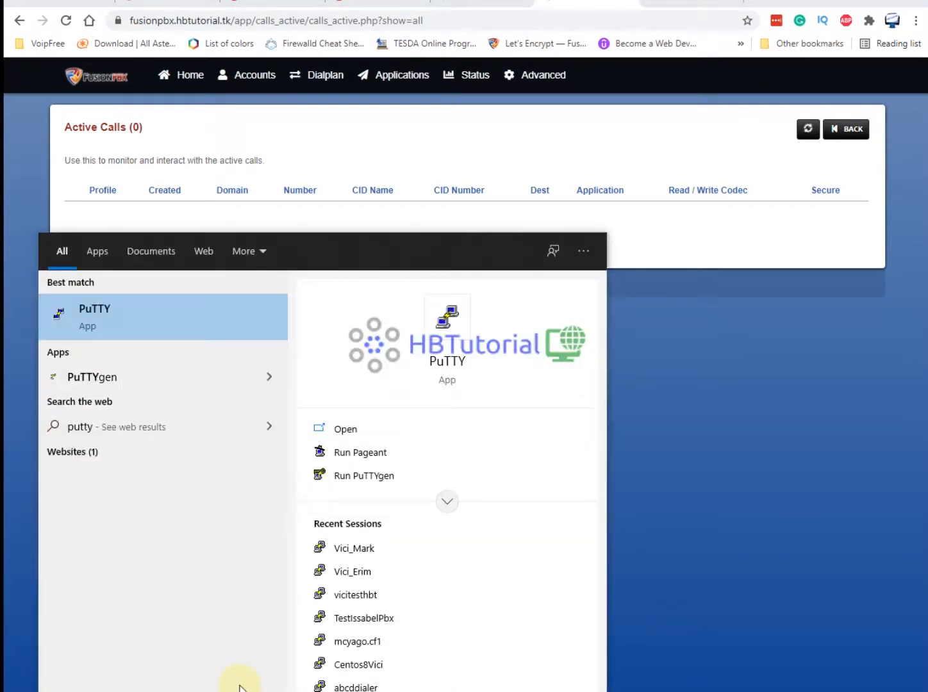
pyautogui.click(132, 316)
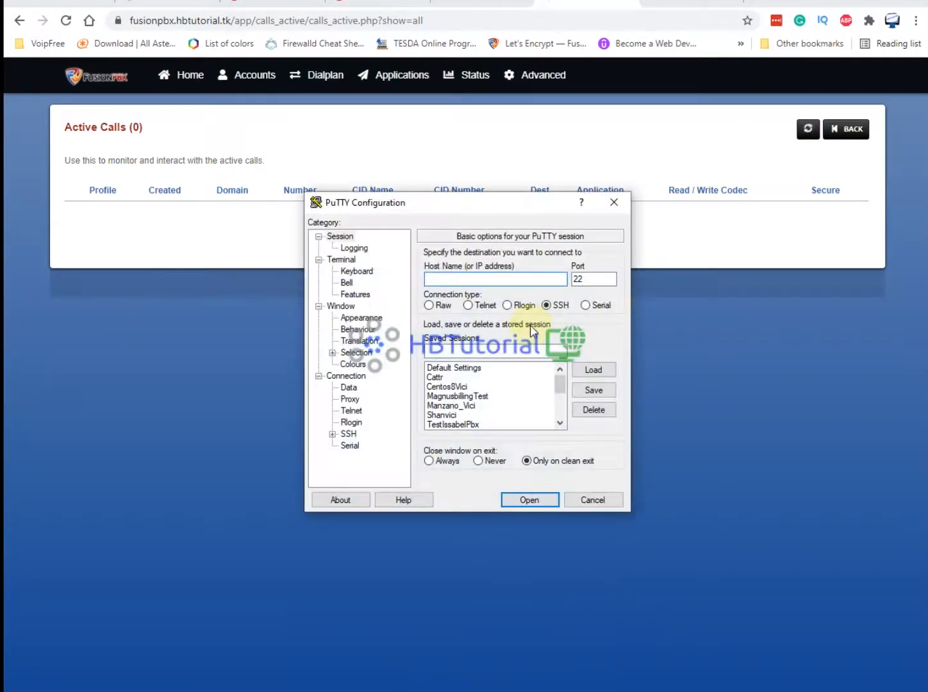
pyautogui.scroll(-3, 498, 394)
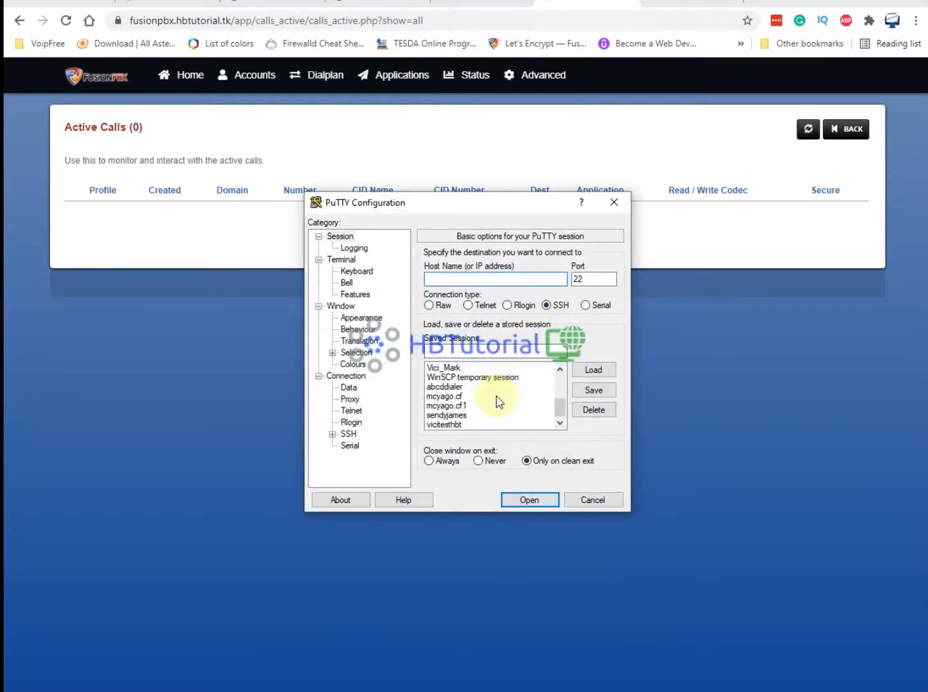
pyautogui.click(452, 425)
pyautogui.click(594, 370)
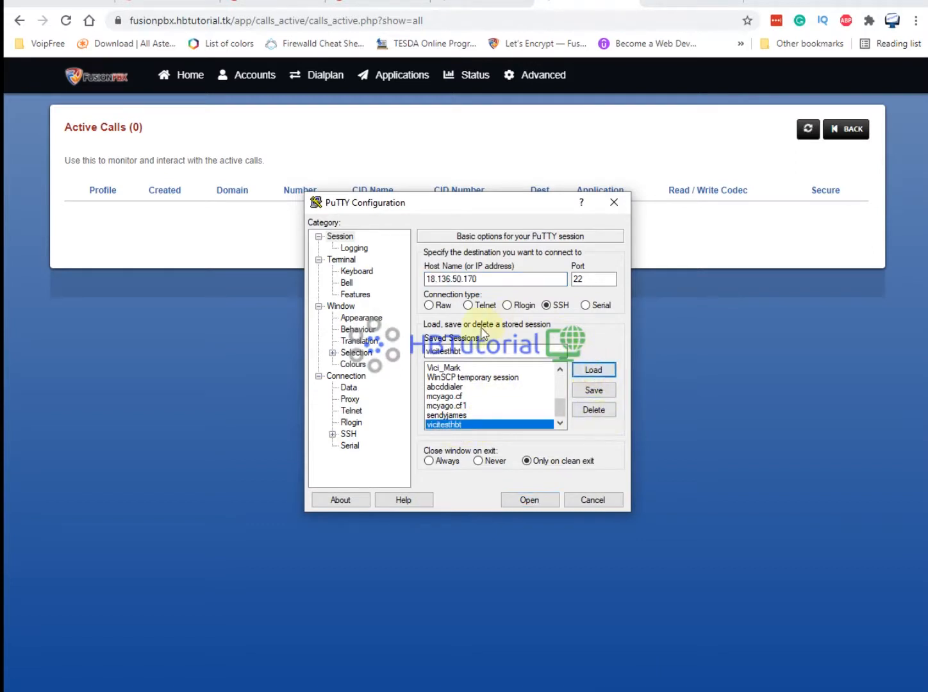
# - Replace the session's host name with fusionpbx.hbtutorial.tk, copied from the FusionPBX page address
pyautogui.click(478, 277)
pyautogui.doubleClick(478, 277)
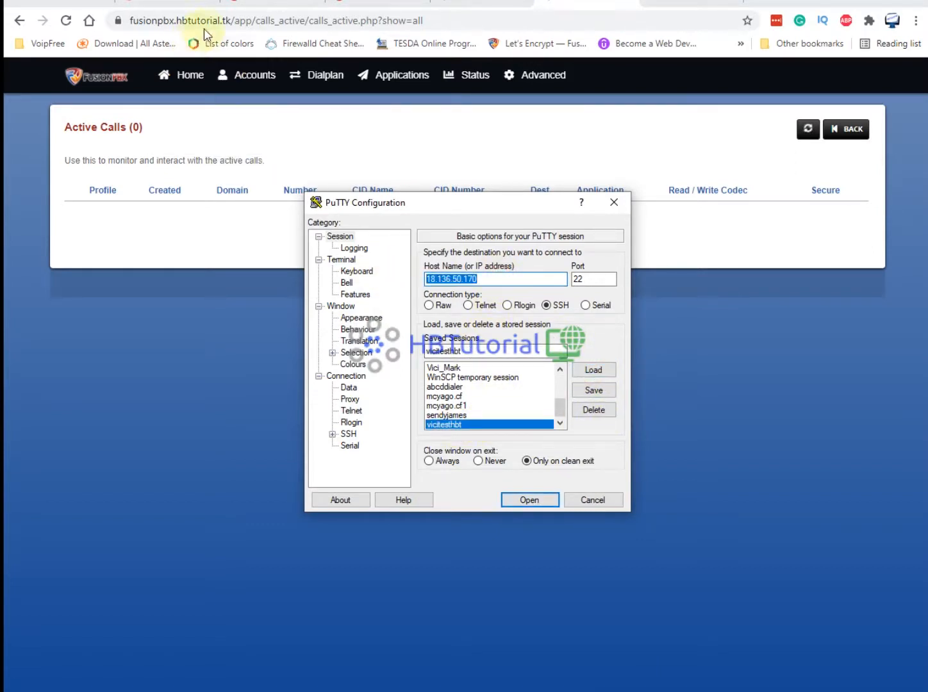
pyautogui.click(221, 21)
pyautogui.moveTo(264, 21); pyautogui.dragTo(167, 20)
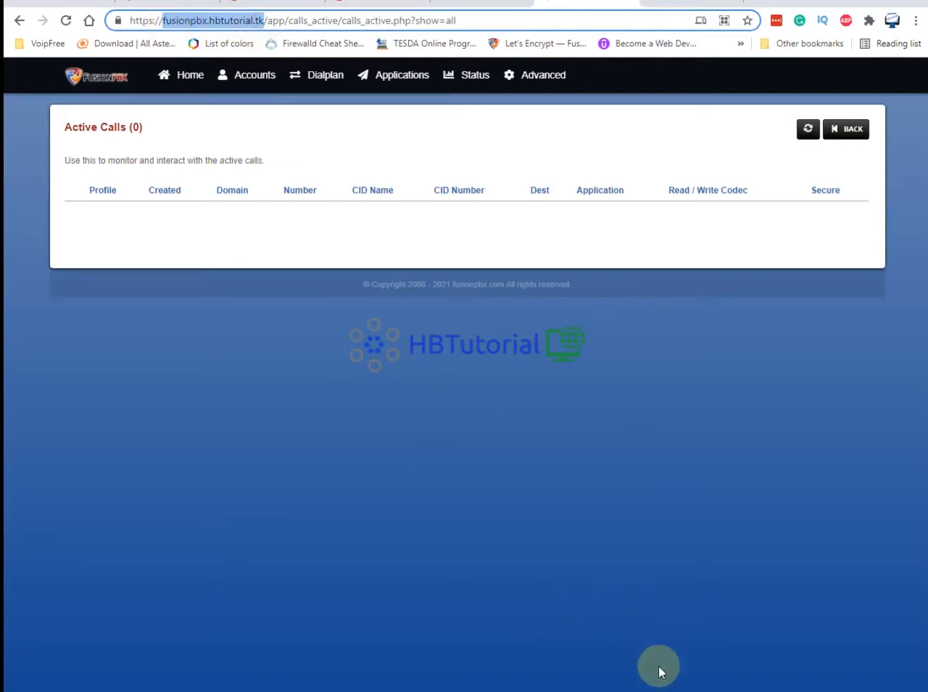
pyautogui.hotkey('ctrl', 'c')
pyautogui.click(658, 665)
pyautogui.hotkey('ctrl', 'v')
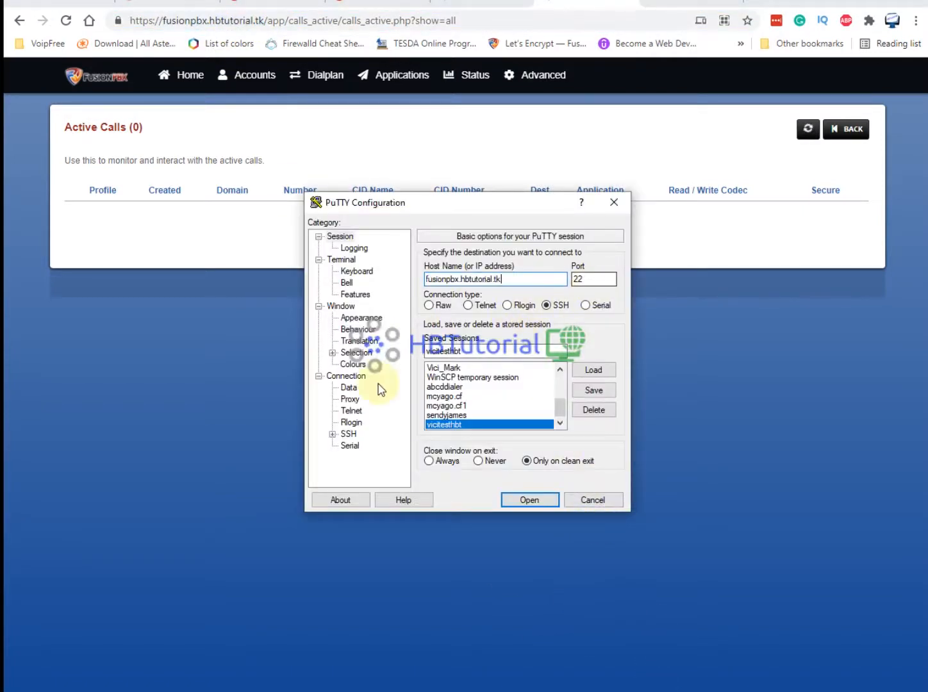
# - Set the auto-login username to admin and open the SSH connection
pyautogui.click(349, 388)
pyautogui.moveTo(556, 270); pyautogui.dragTo(461, 267)
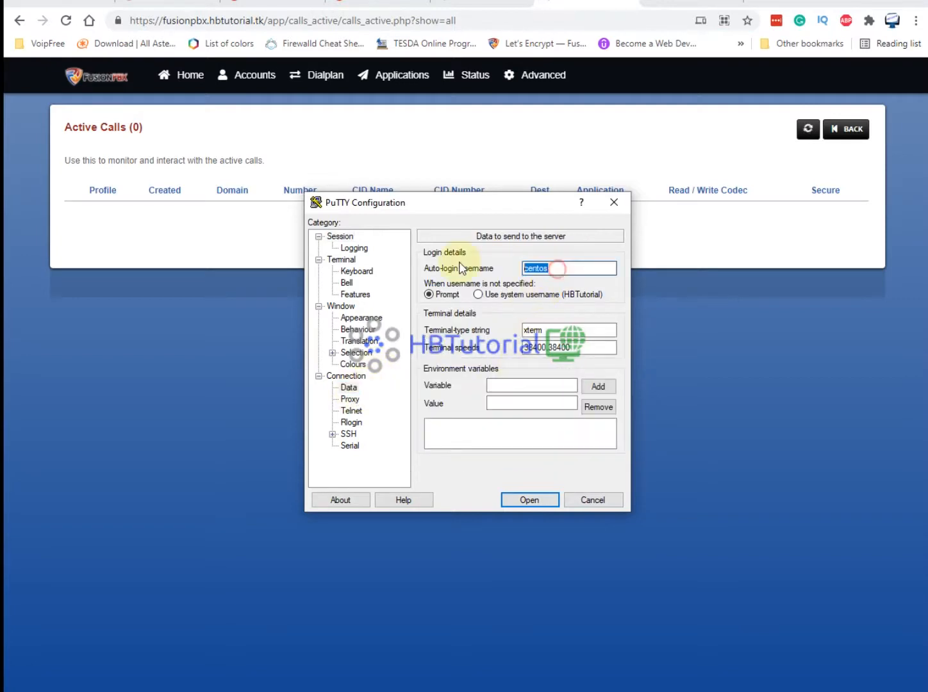
pyautogui.write('admin')
pyautogui.press('Return')
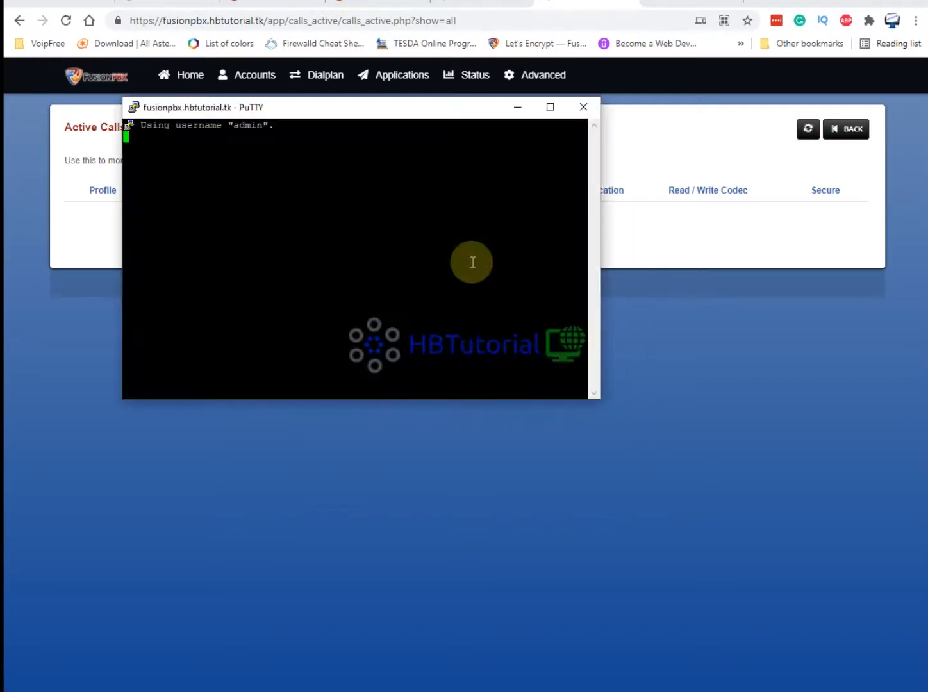
# - Open a root shell with sudo -i, start sngrep, and enlarge the terminal window to fill the screen
pyautogui.write('sudo -')
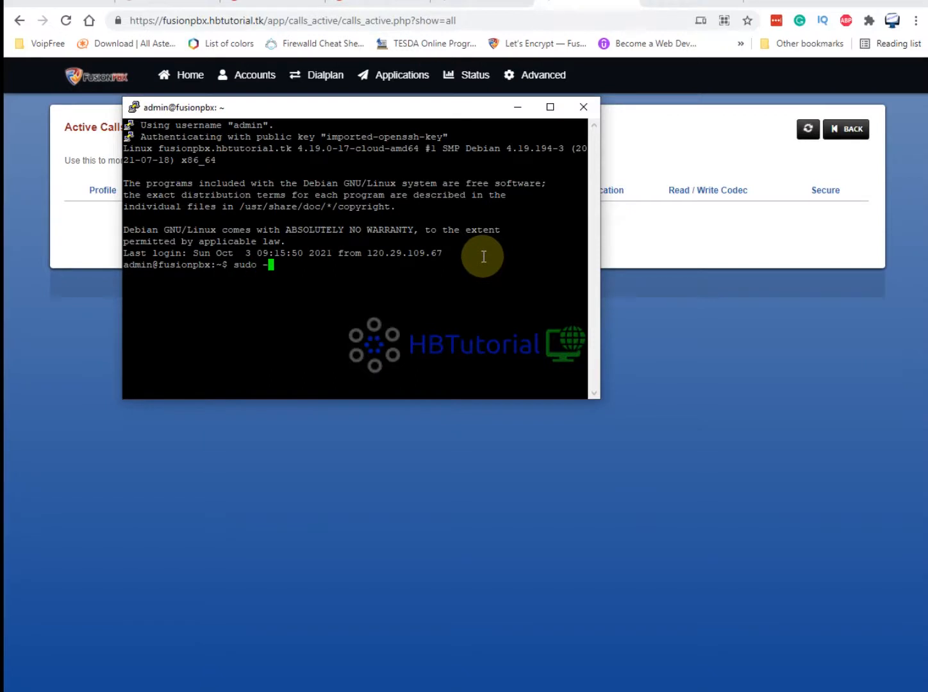
pyautogui.write('i')
pyautogui.press('Return')
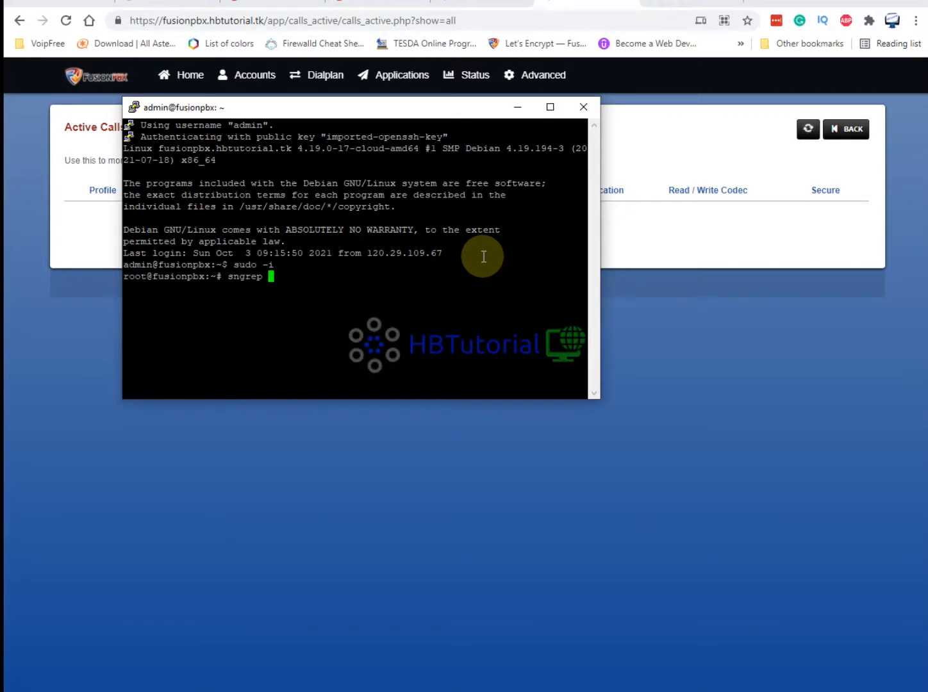
pyautogui.write('sngrep')
pyautogui.press('Return')
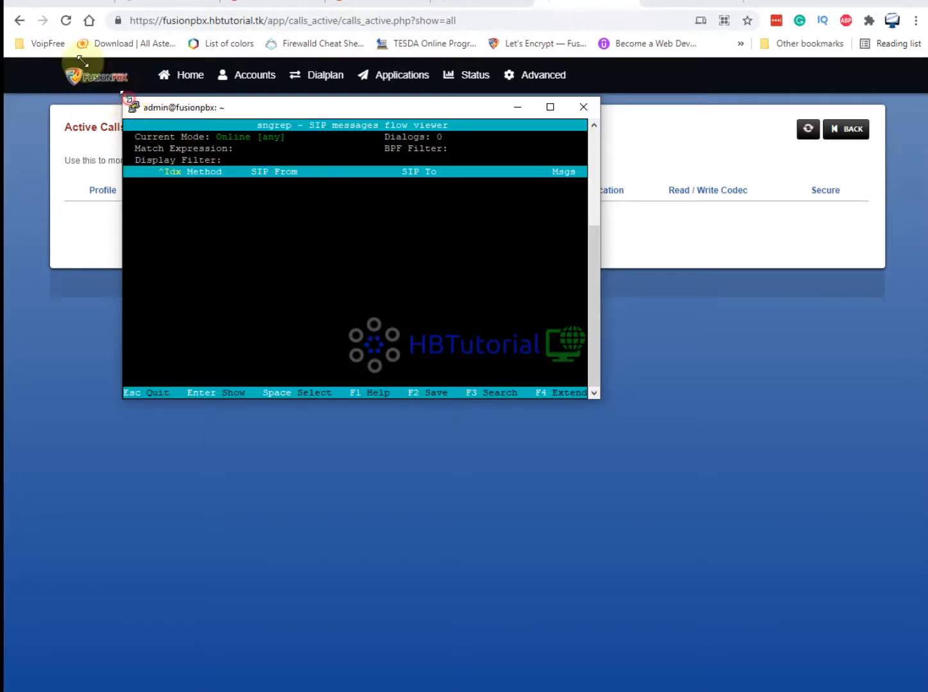
pyautogui.moveTo(82, 61); pyautogui.dragTo(3, 4)
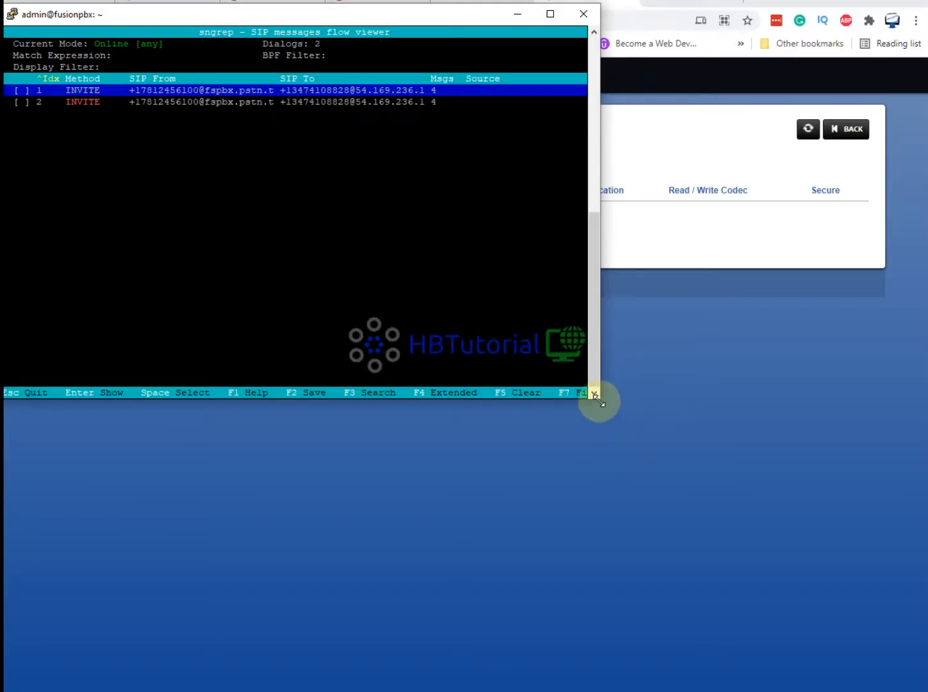
pyautogui.moveTo(598, 398); pyautogui.dragTo(925, 690)
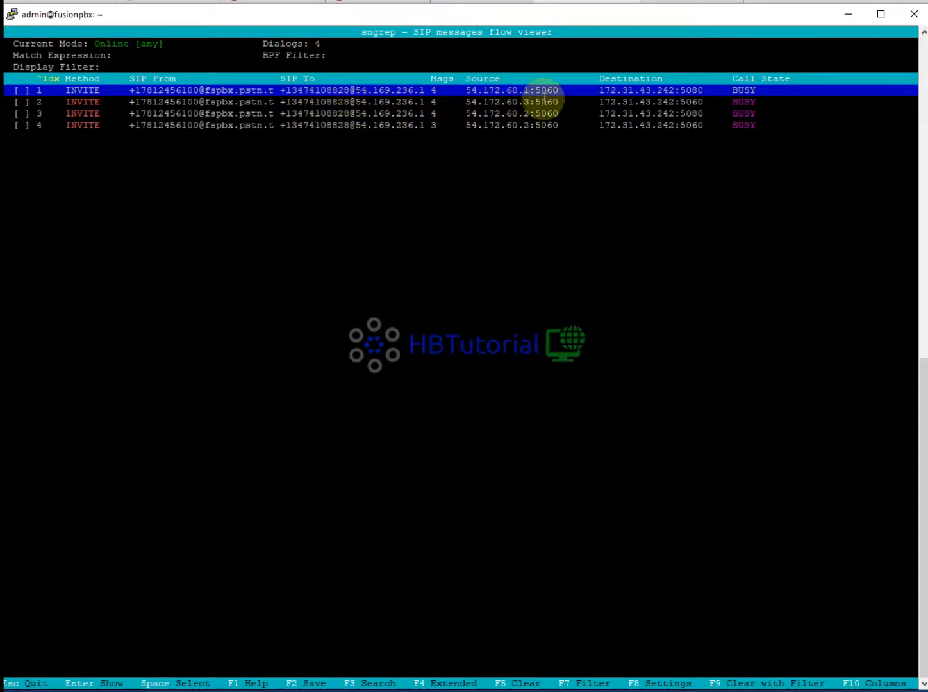
# - Copy the first INVITE's source IP address 54.172.60.1 and restart the sngrep capture
pyautogui.moveTo(528, 91); pyautogui.dragTo(467, 90)
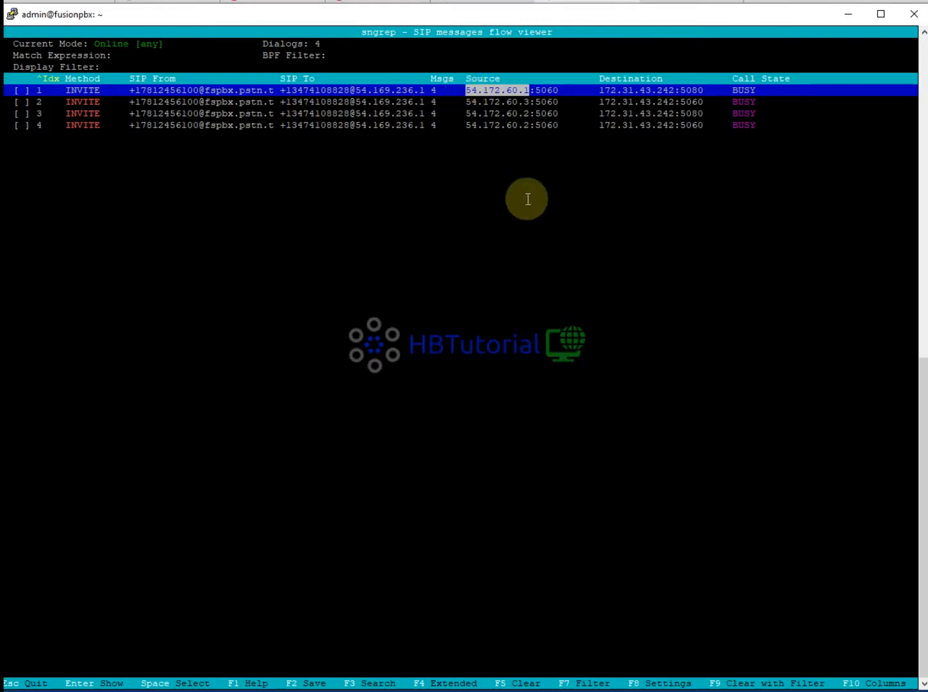
pyautogui.press('Escape')
pyautogui.press('Return')
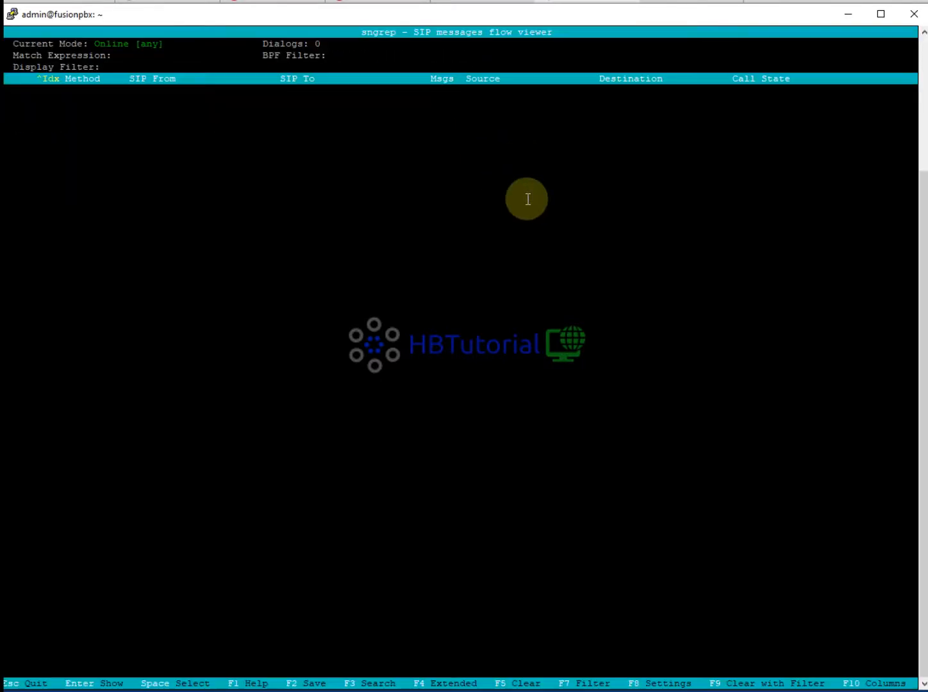
# - Switch to FusionPBX, add an allow entry for 54.172.60.1 described as twillio to the domains access control list, and save it
pyautogui.click(285, 584)
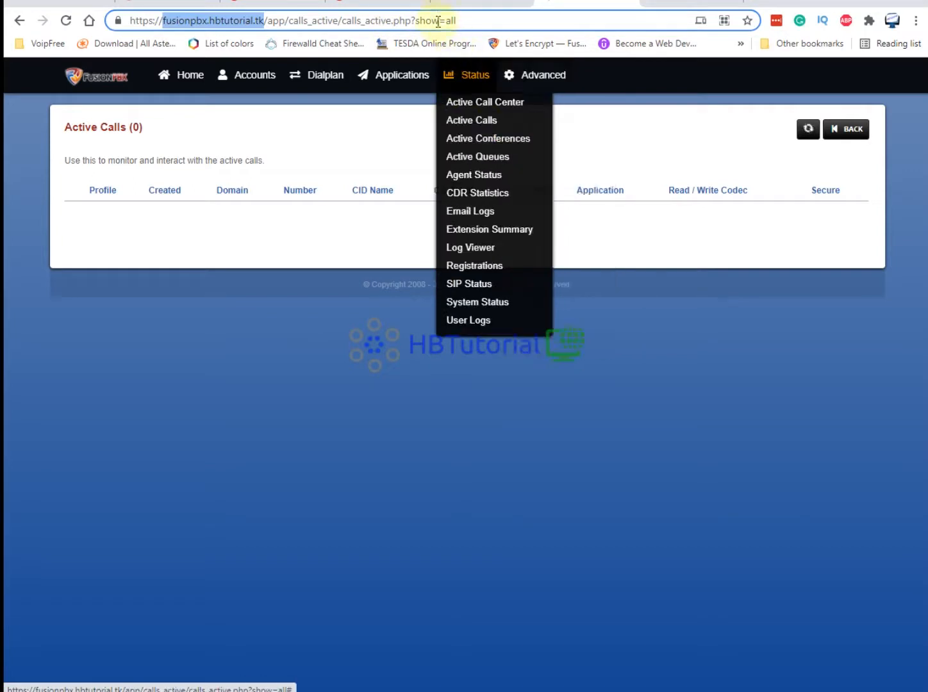
pyautogui.click(456, 7)
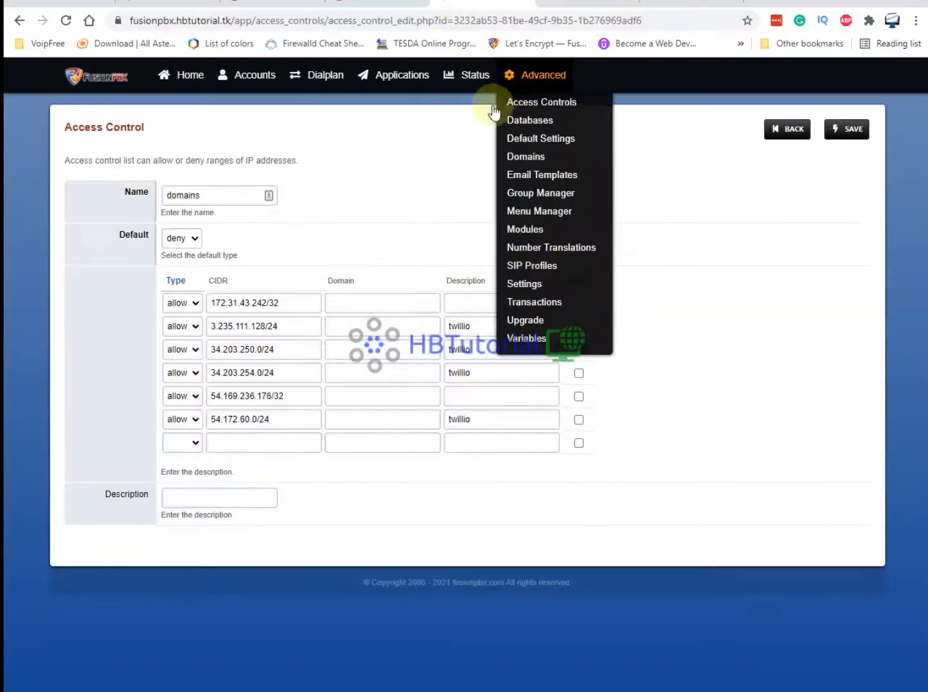
pyautogui.click(190, 452)
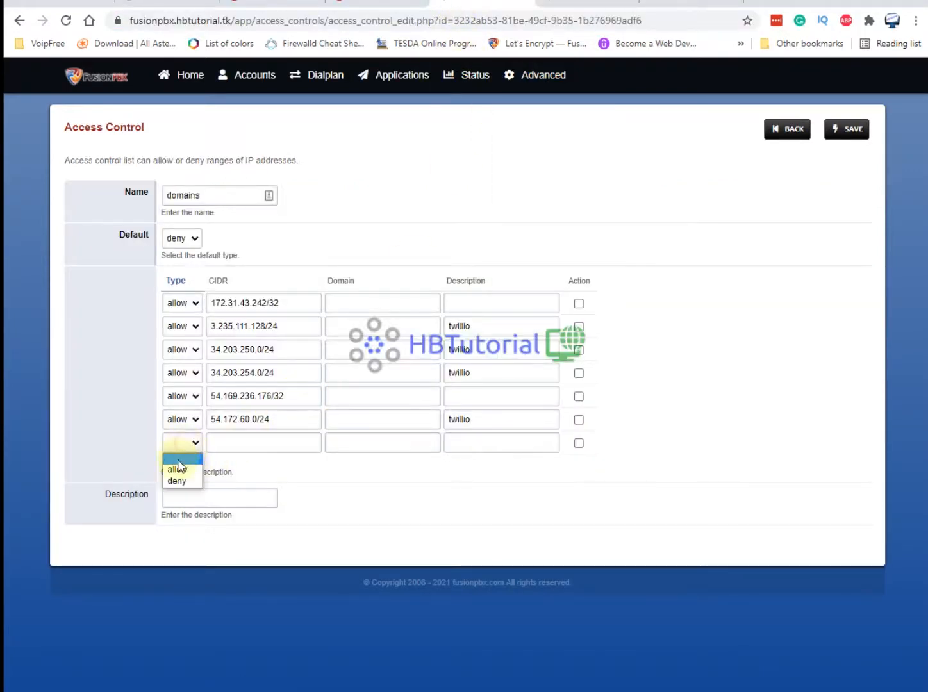
pyautogui.click(179, 466)
pyautogui.click(218, 442)
pyautogui.write('54.172.60.1')
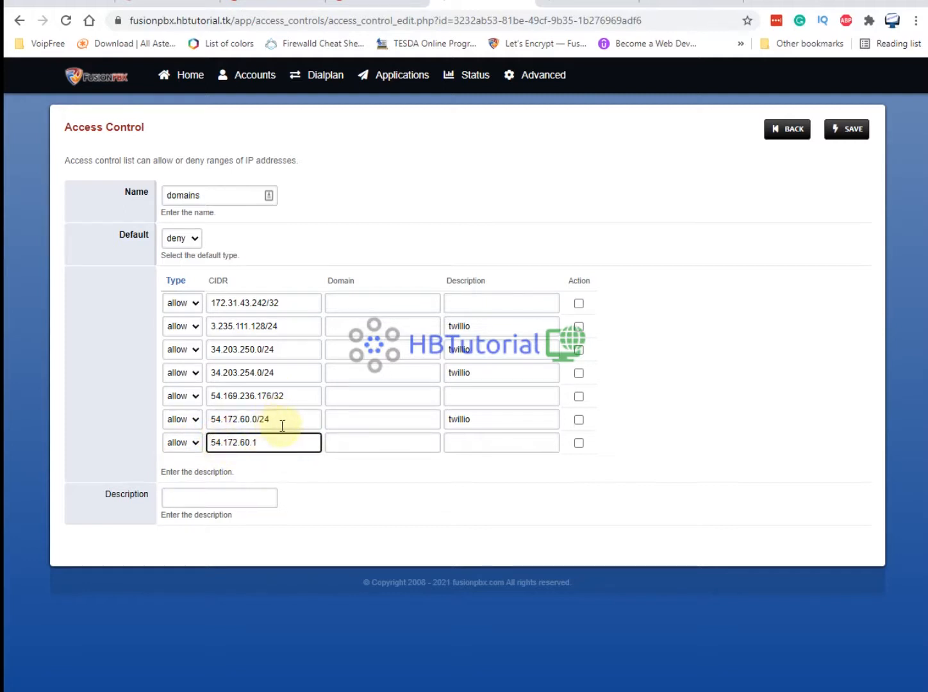
pyautogui.click(283, 417)
pyautogui.moveTo(488, 419); pyautogui.dragTo(455, 420)
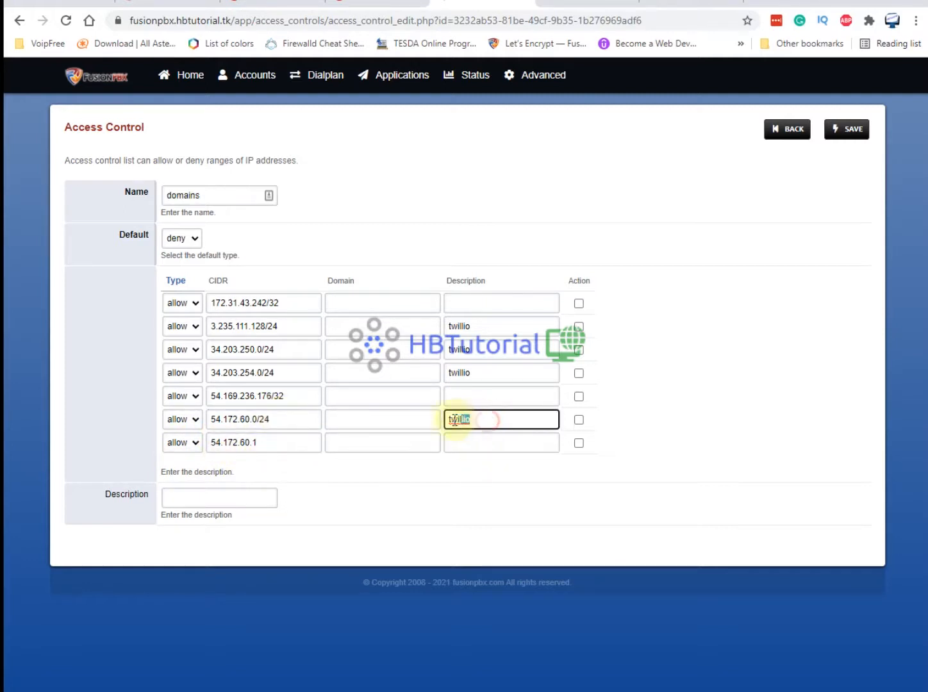
pyautogui.click(480, 444)
pyautogui.write('twillio')
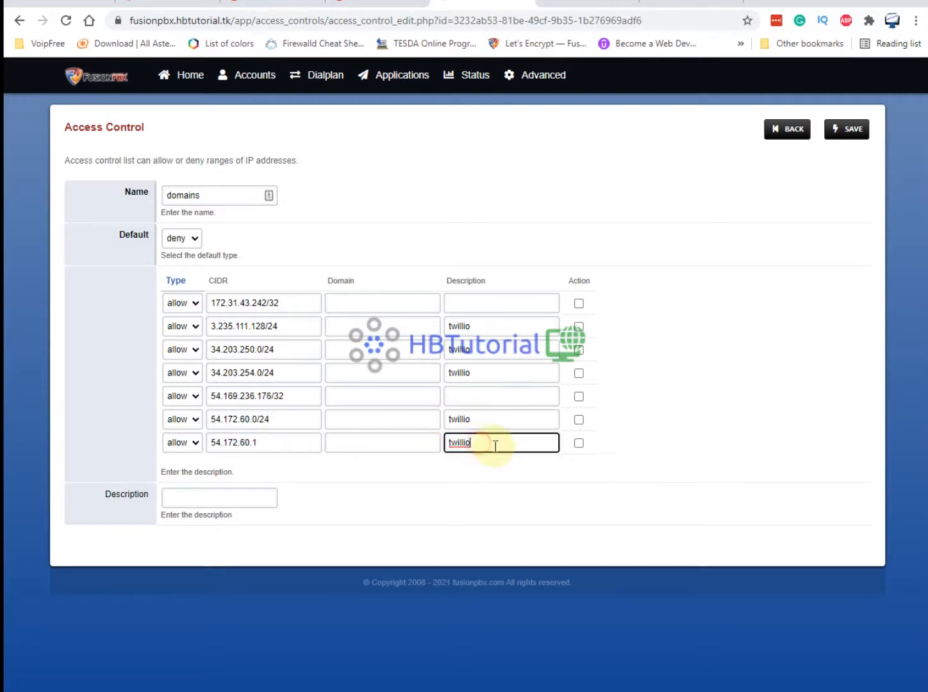
pyautogui.click(849, 131)
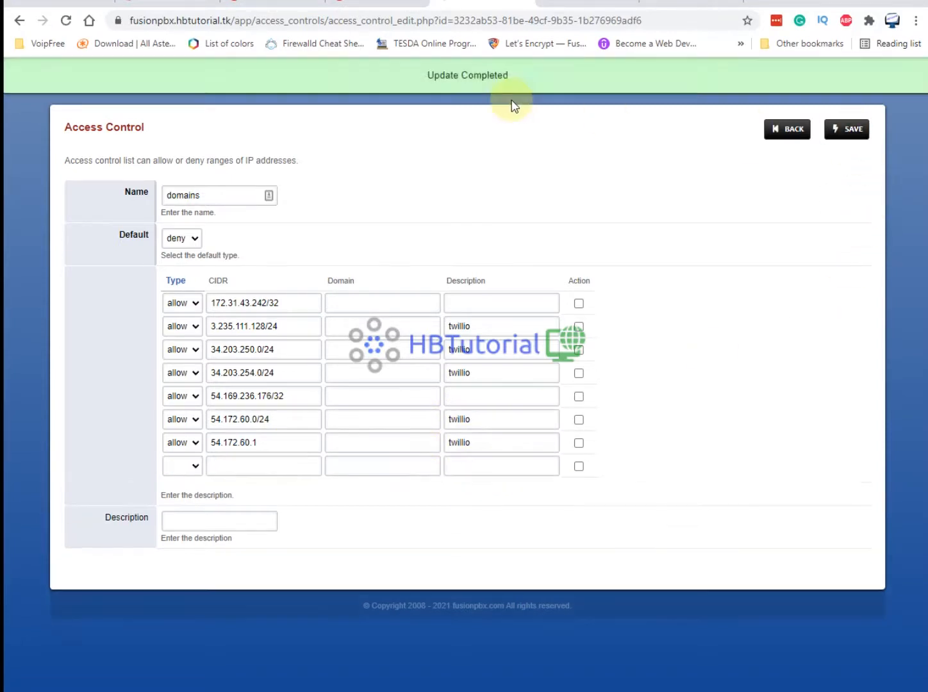
# - Open the SIP status page and reload the XML configuration
pyautogui.moveTo(477, 76)
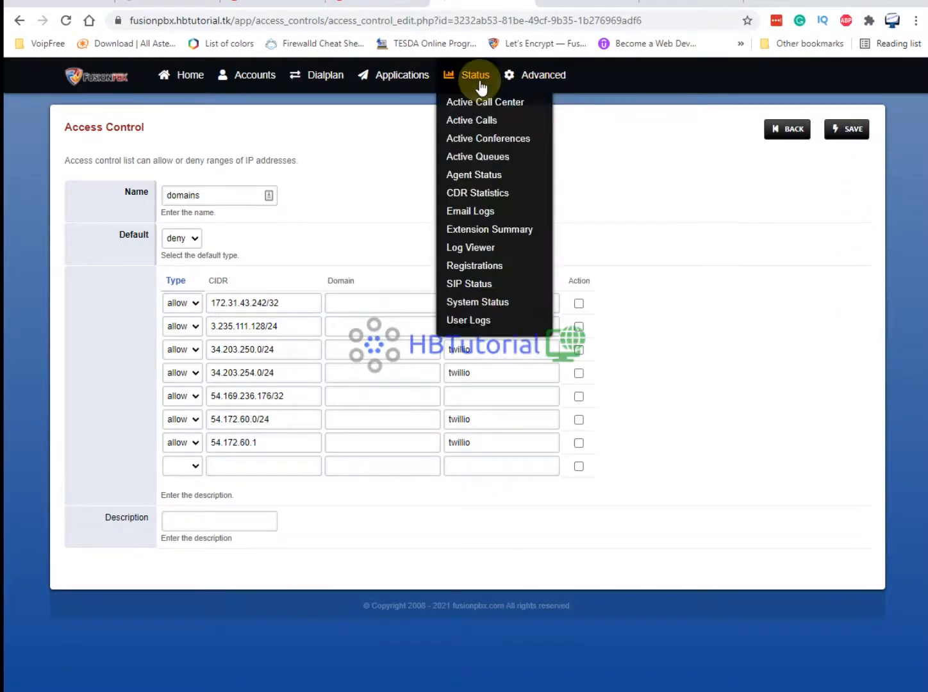
pyautogui.click(473, 286)
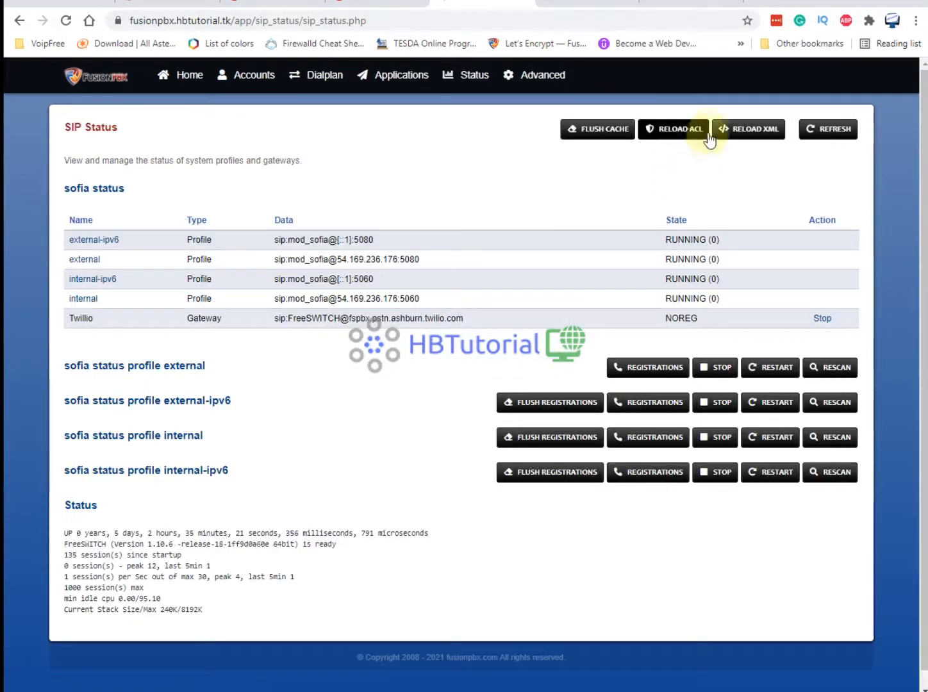
pyautogui.click(752, 135)
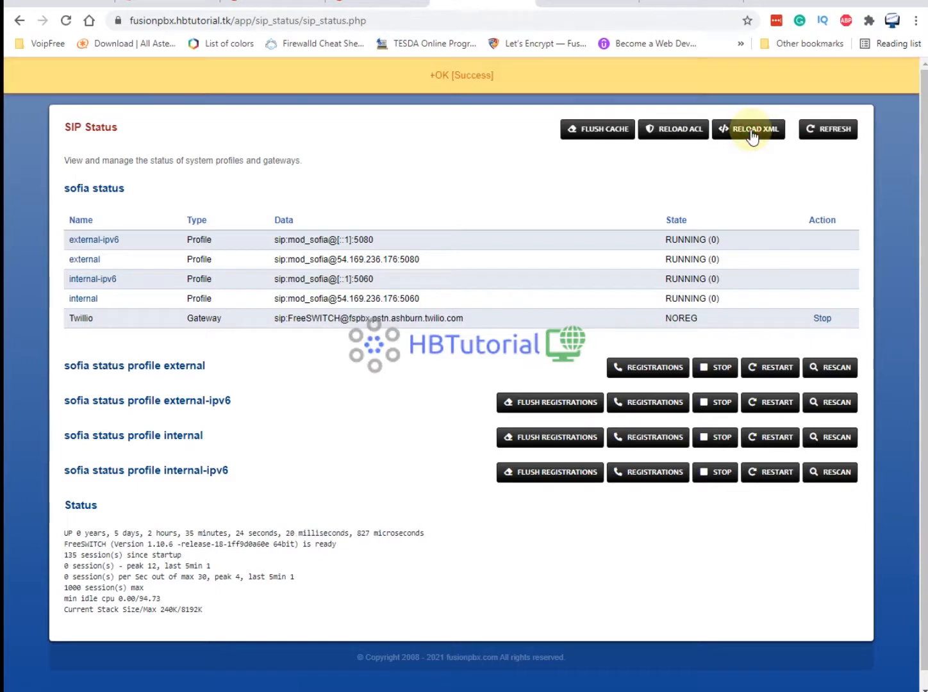
# - Open the inbound destination, change its action to the 6666 test voicemail, and save it
pyautogui.moveTo(325, 77)
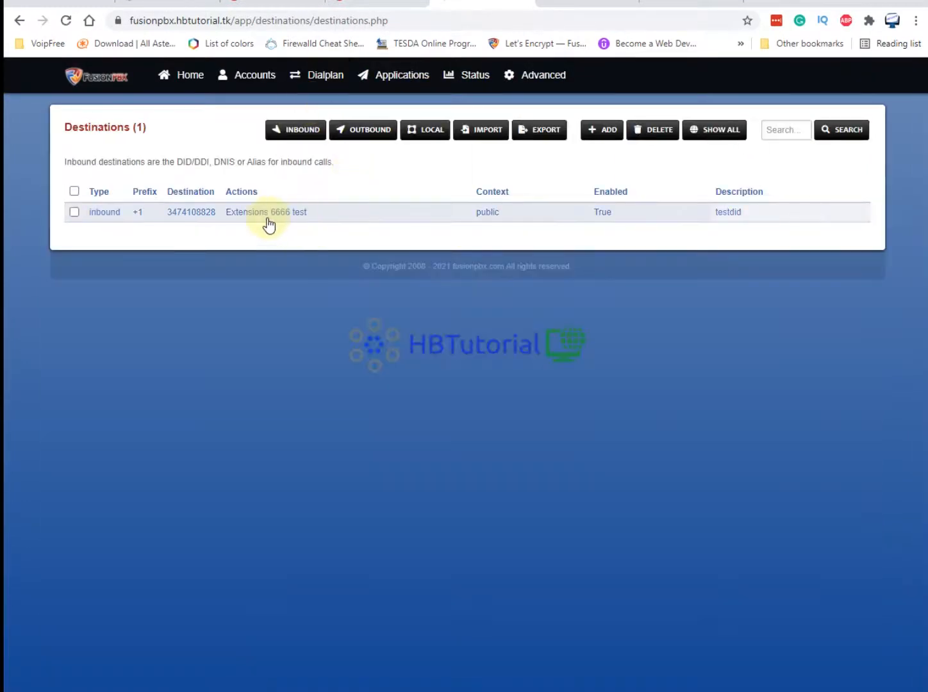
pyautogui.click(177, 218)
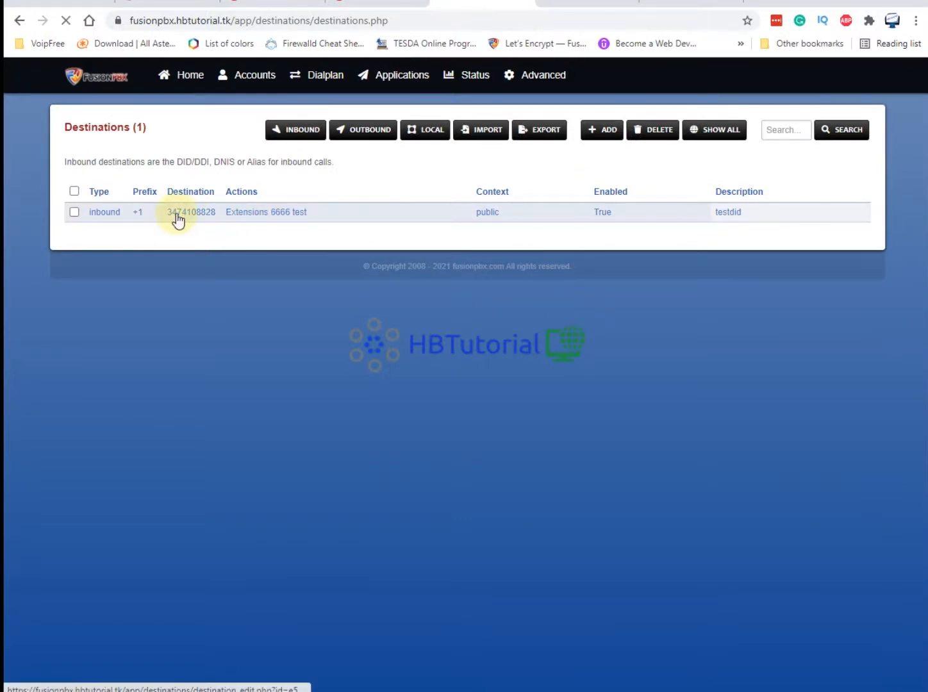
pyautogui.scroll(-1, 364, 435)
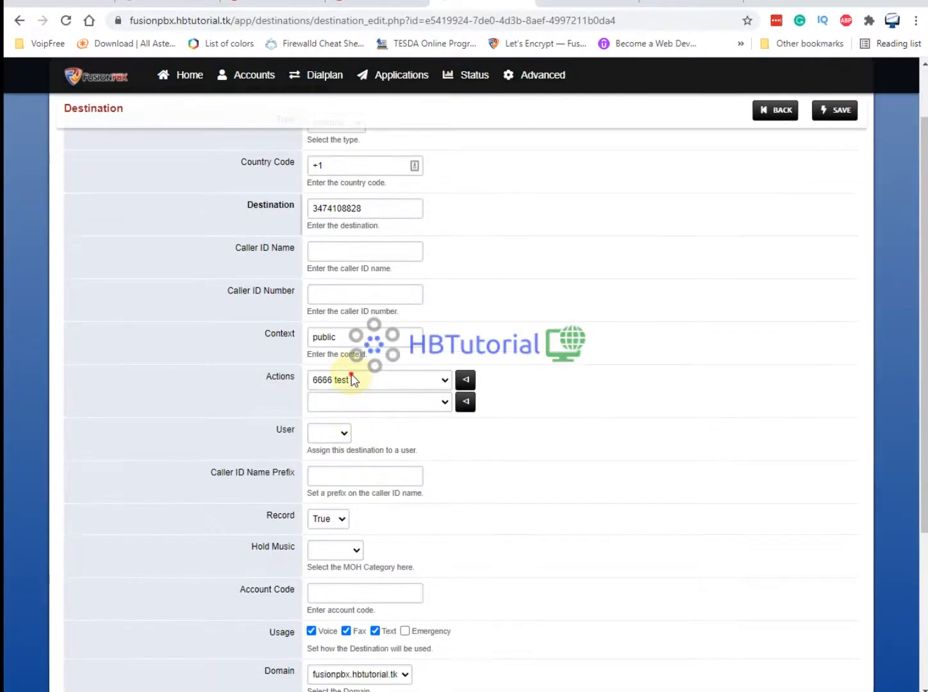
pyautogui.click(351, 380)
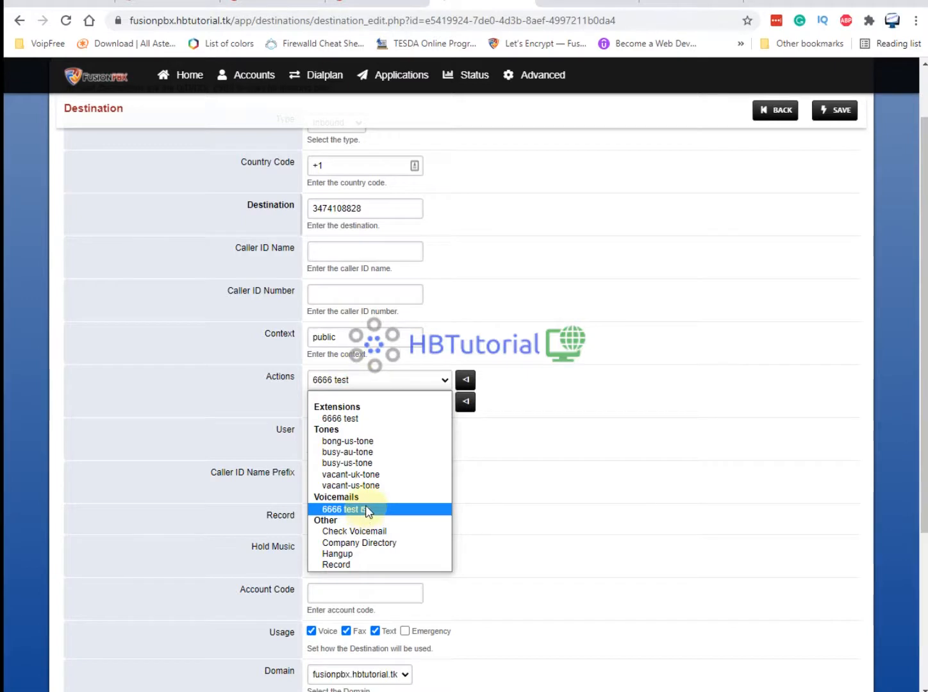
pyautogui.click(349, 510)
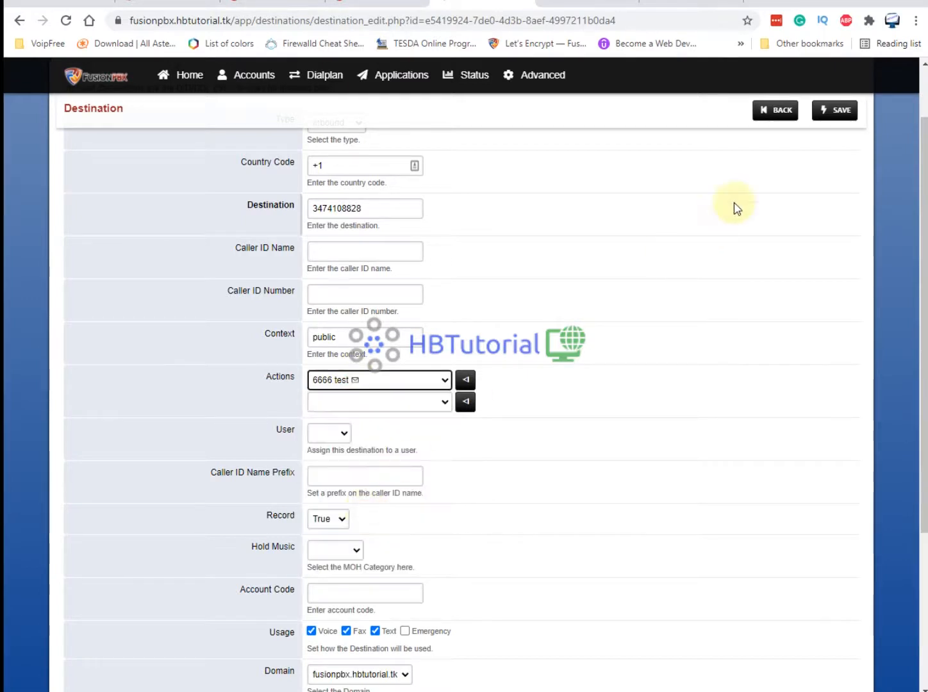
pyautogui.click(843, 113)
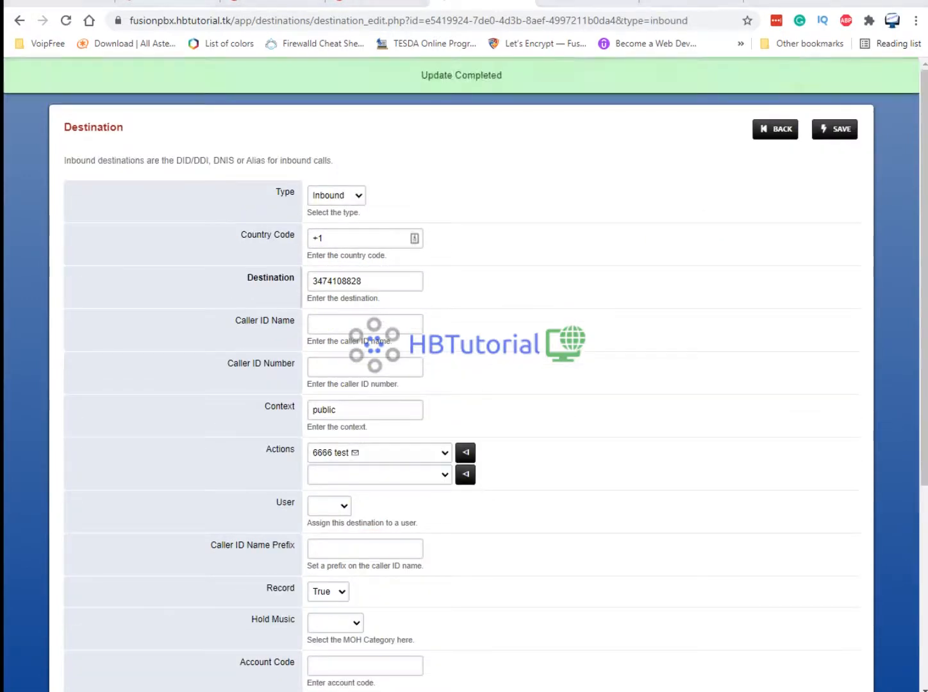
# - Open the Active Calls page and check the called address of the test call in the FreeSWITCH console log
pyautogui.moveTo(463, 81)
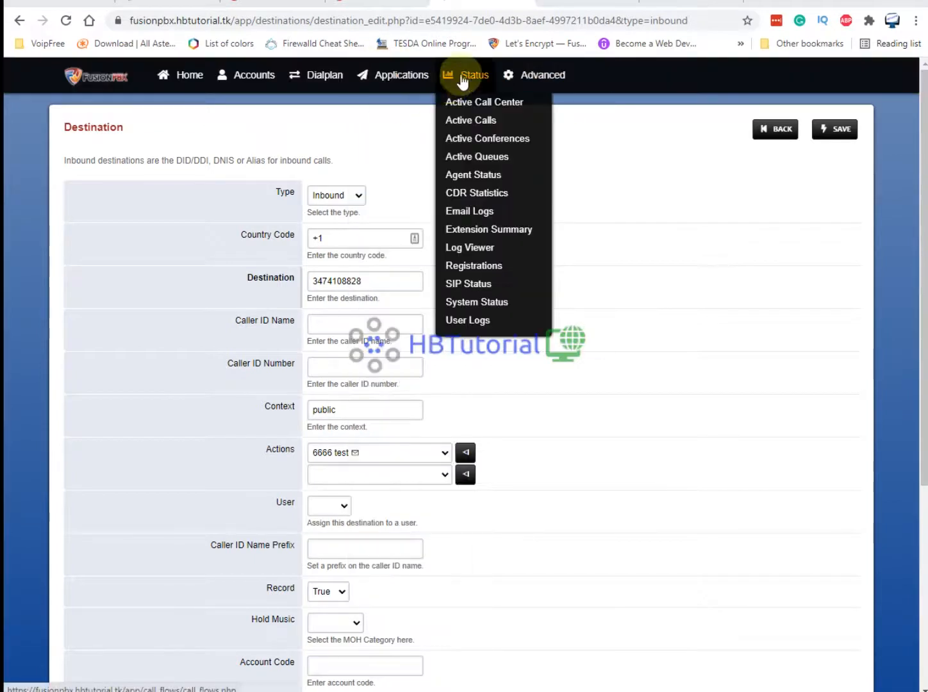
pyautogui.click(481, 121)
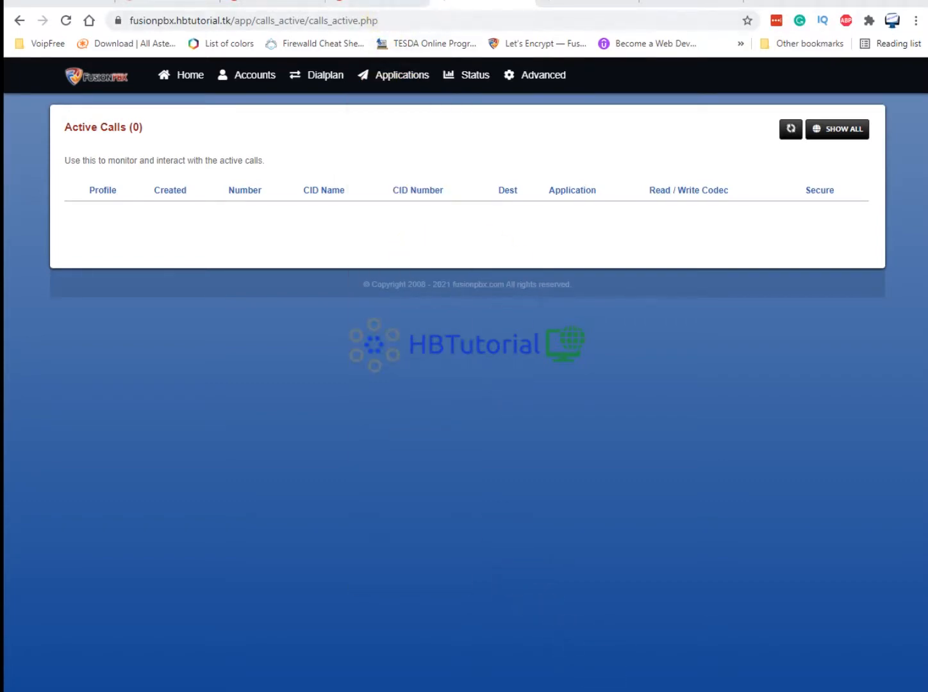
pyautogui.click(506, 691)
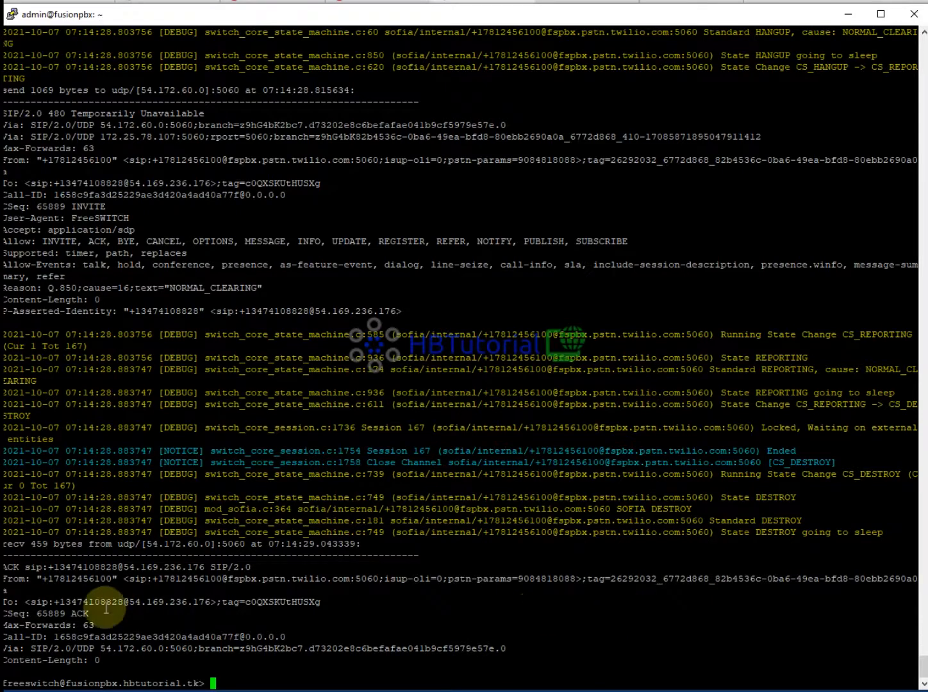
pyautogui.moveTo(54, 602); pyautogui.dragTo(156, 604)
pyautogui.click(157, 603)
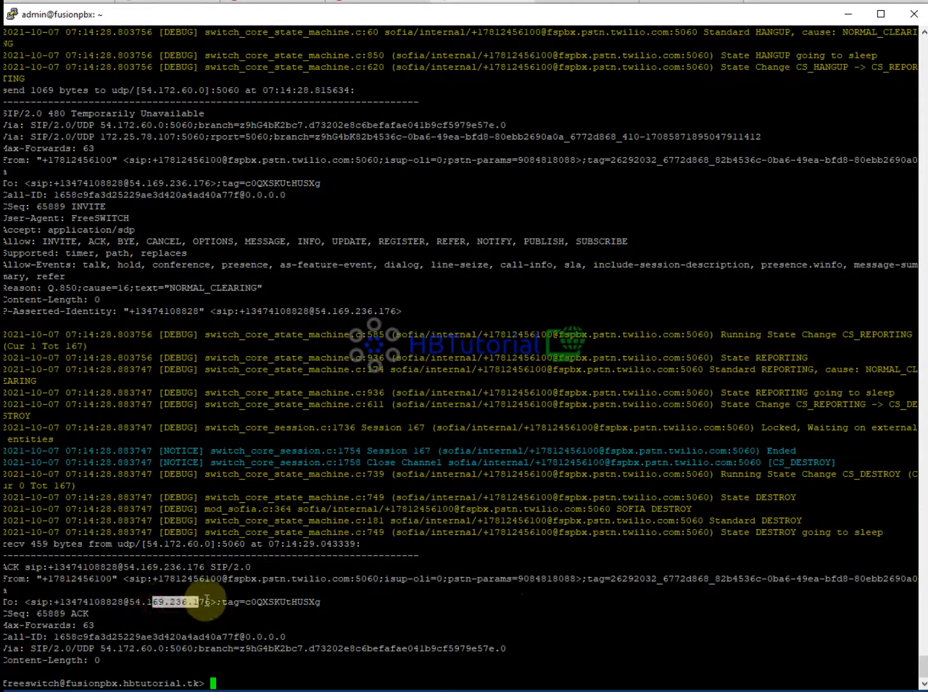
# - Return to FusionPBX, reopen the inbound destination, clear its country code, and put a leading 1 before the destination number
pyautogui.click(385, 691)
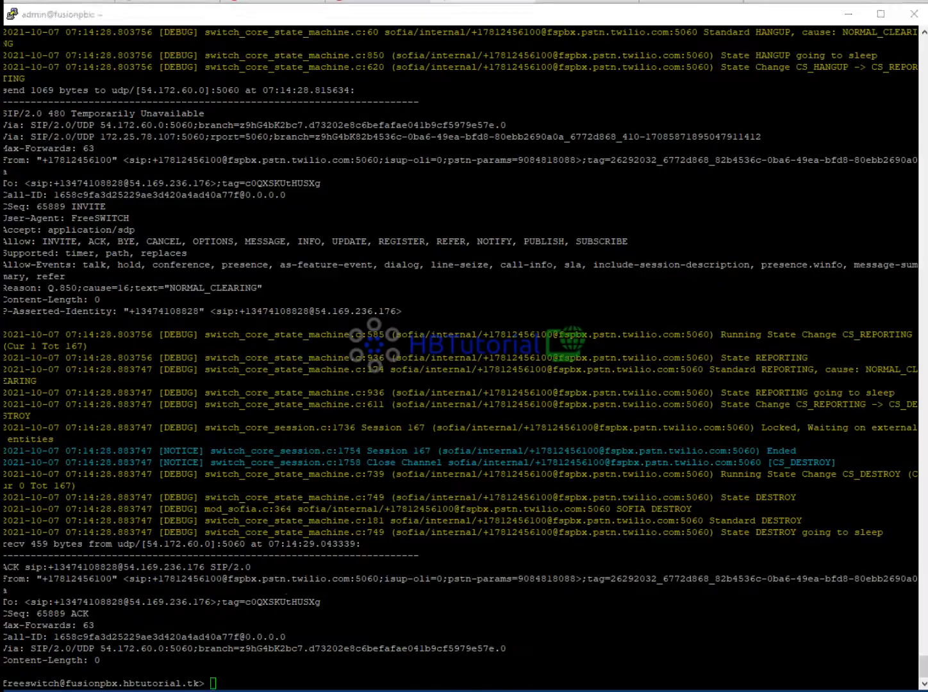
pyautogui.moveTo(256, 78)
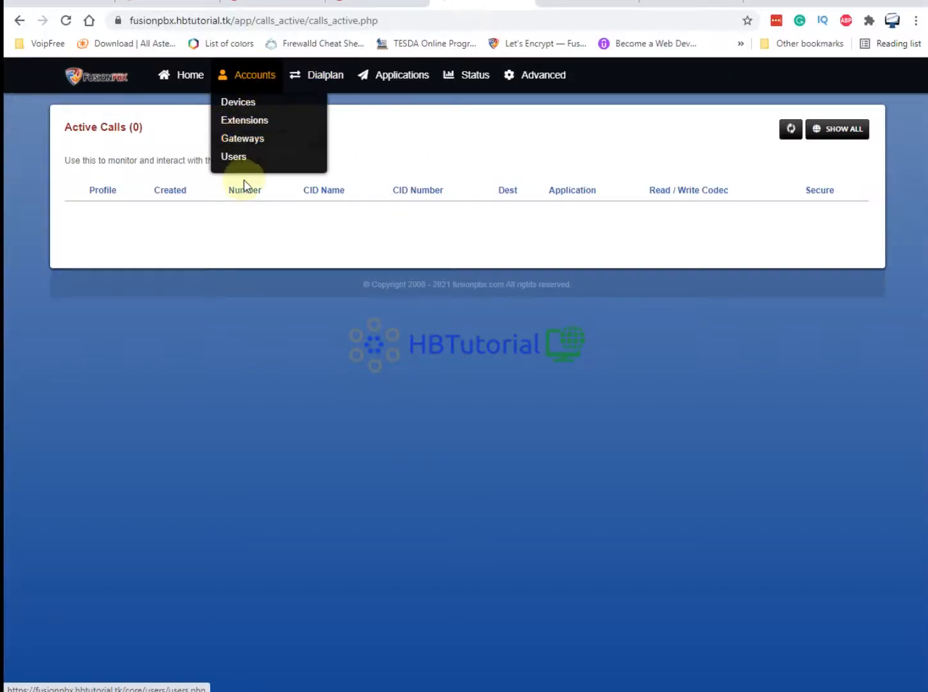
pyautogui.moveTo(337, 83)
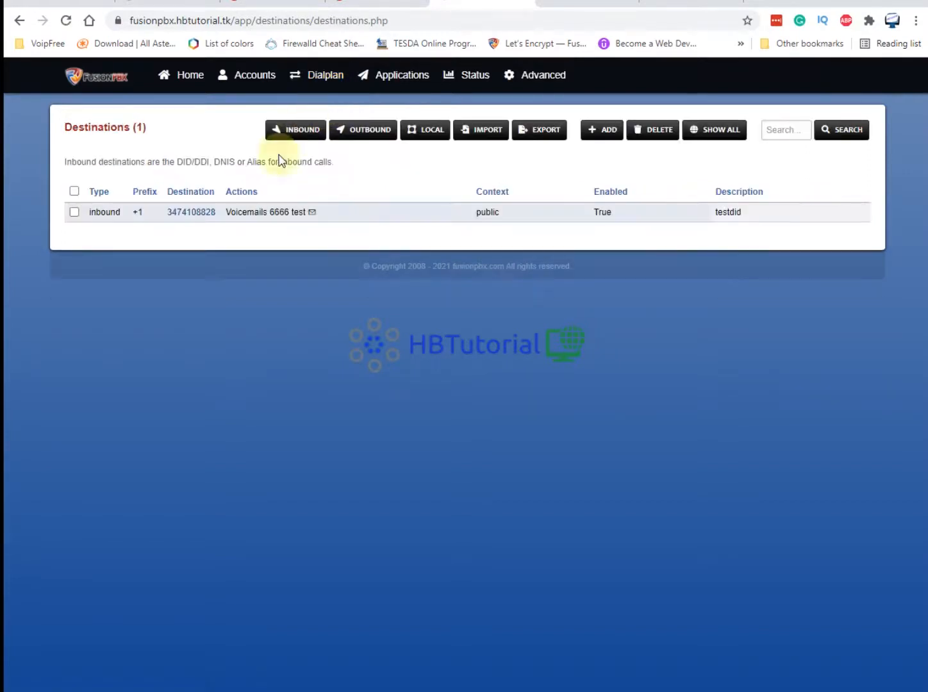
pyautogui.click(189, 215)
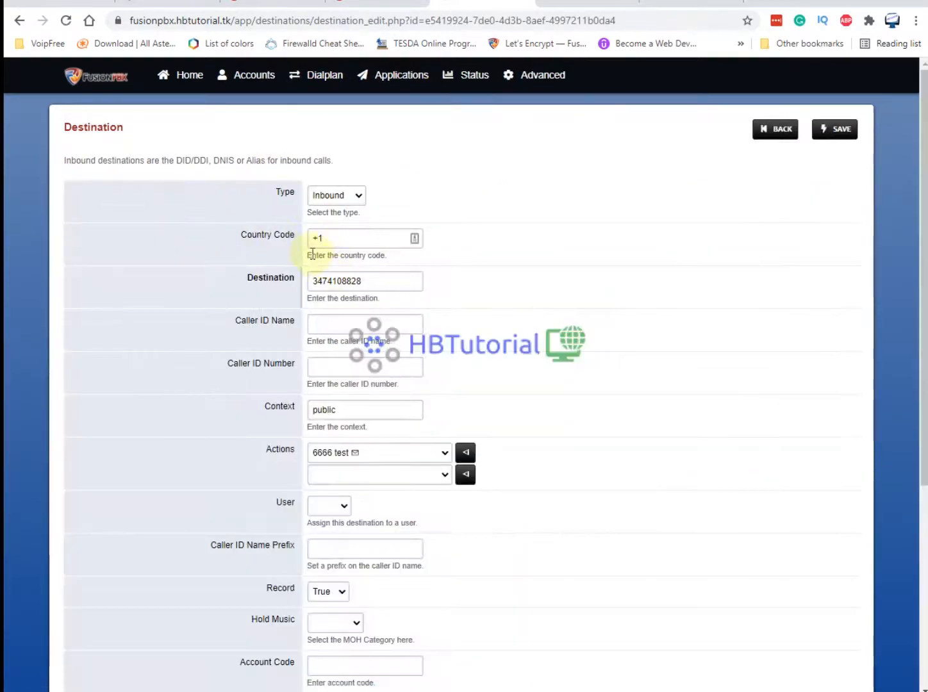
pyautogui.click(321, 240)
pyautogui.moveTo(323, 241); pyautogui.dragTo(313, 246)
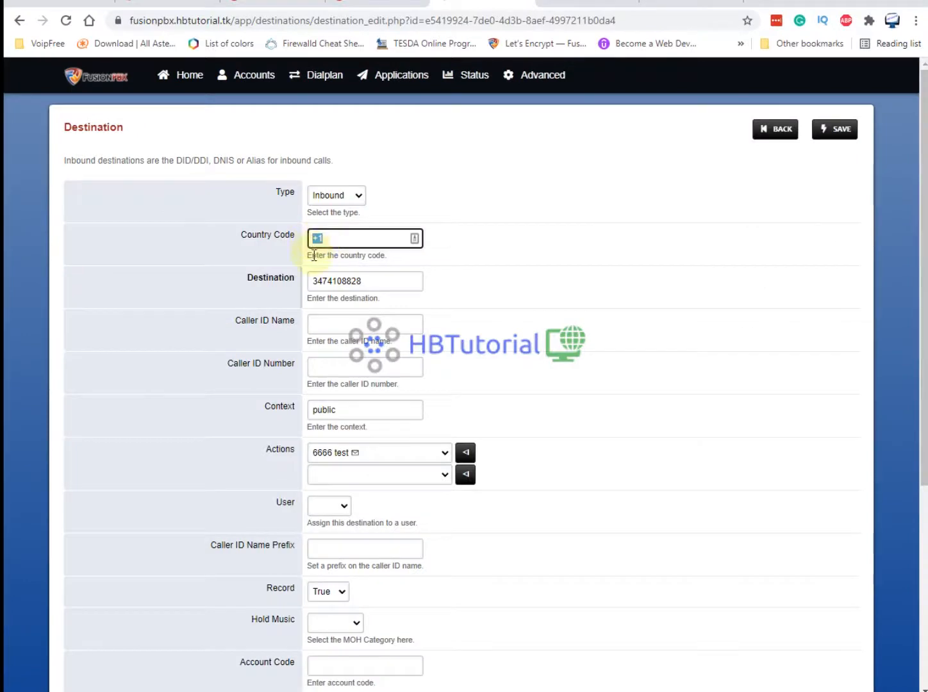
pyautogui.press('BackSpace')
pyautogui.click(314, 282)
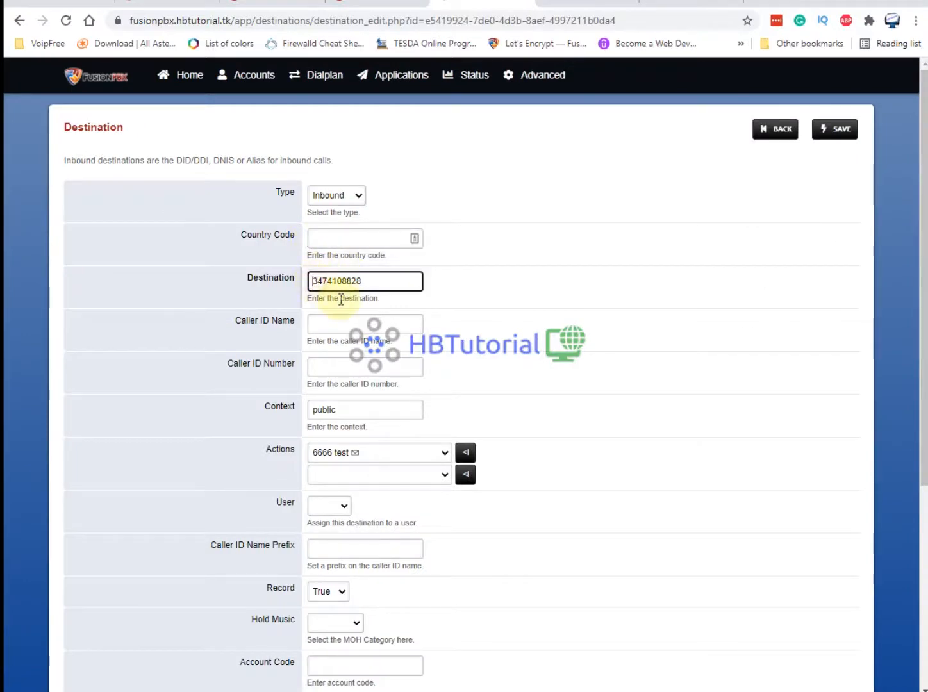
pyautogui.write('1')
pyautogui.click(584, 307)
pyautogui.click(397, 282)
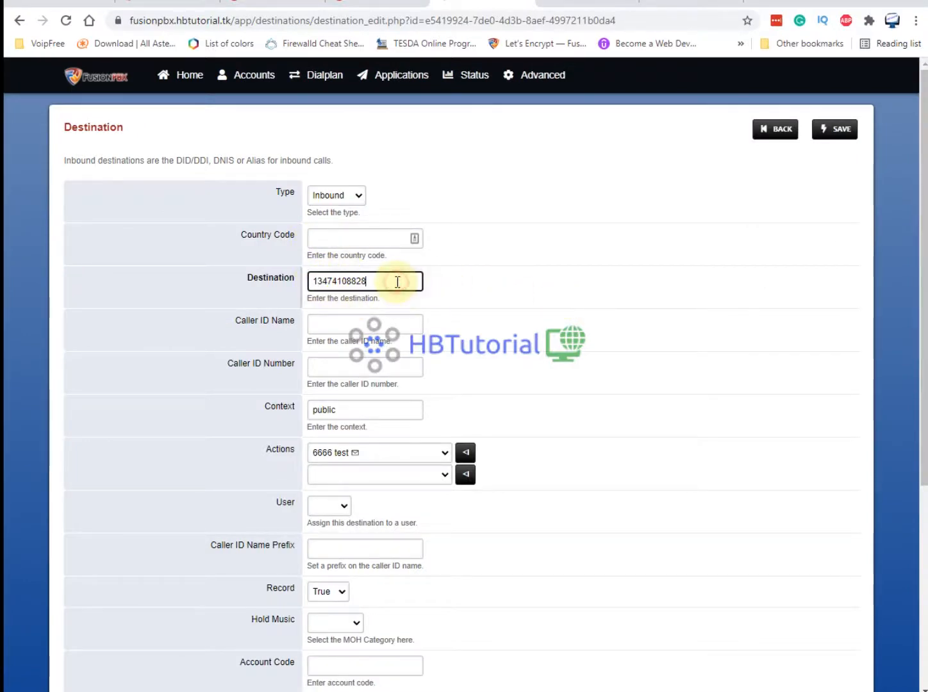
# - Enter + as the destination's country code, keep the 6666 test voicemail action, and save it
pyautogui.click(328, 243)
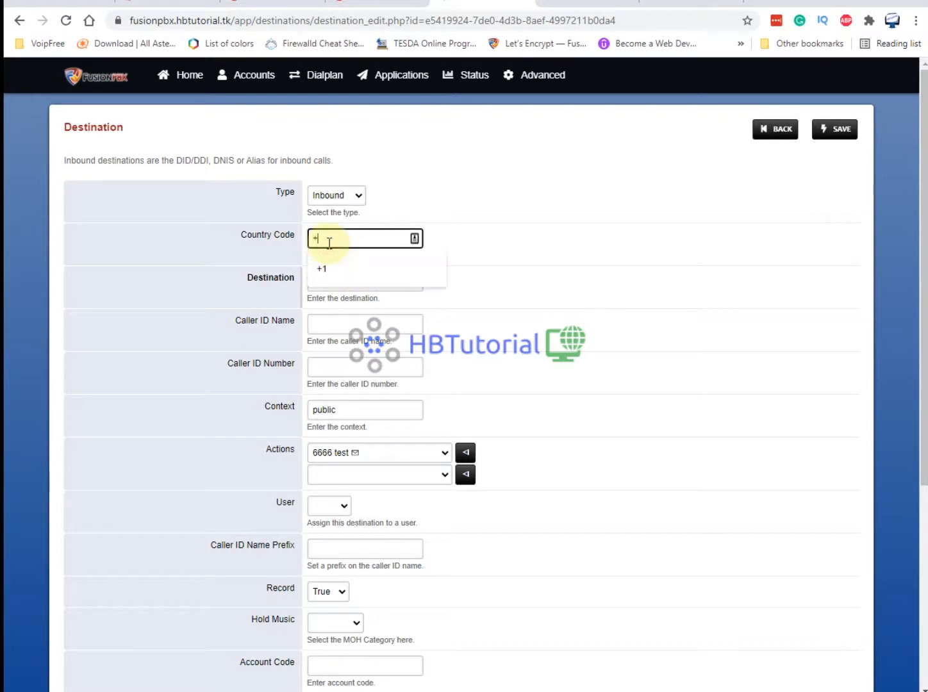
pyautogui.click(699, 283)
pyautogui.scroll(-3, 382, 365)
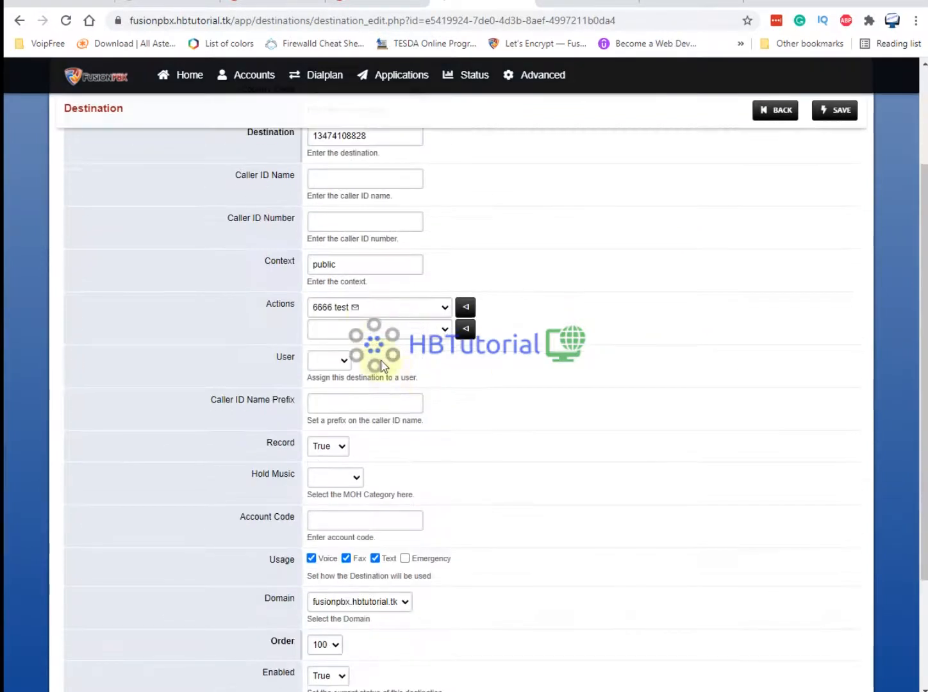
pyautogui.click(369, 307)
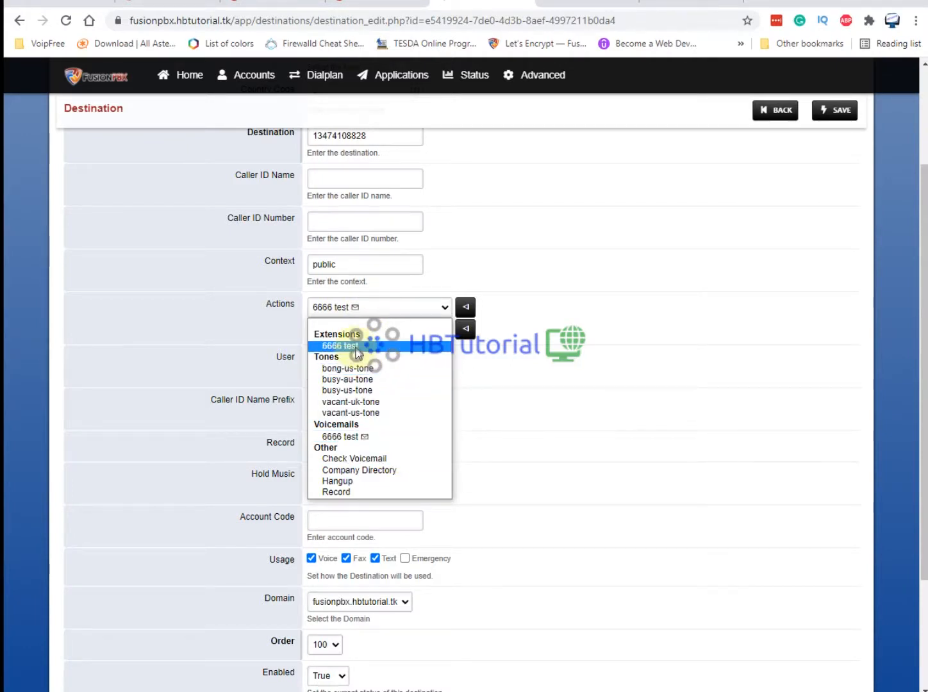
pyautogui.click(519, 429)
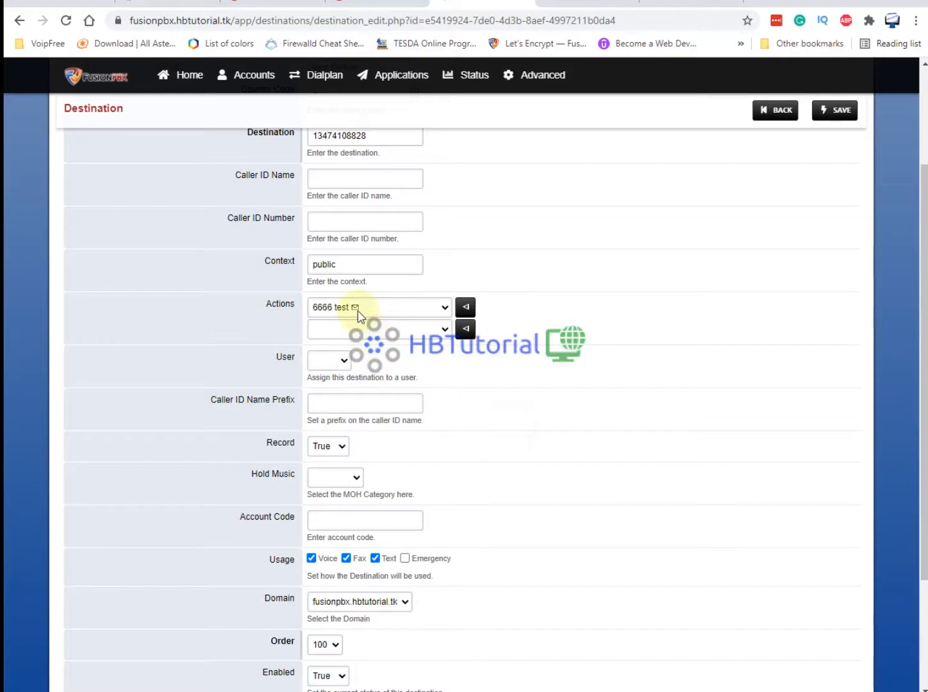
pyautogui.click(836, 110)
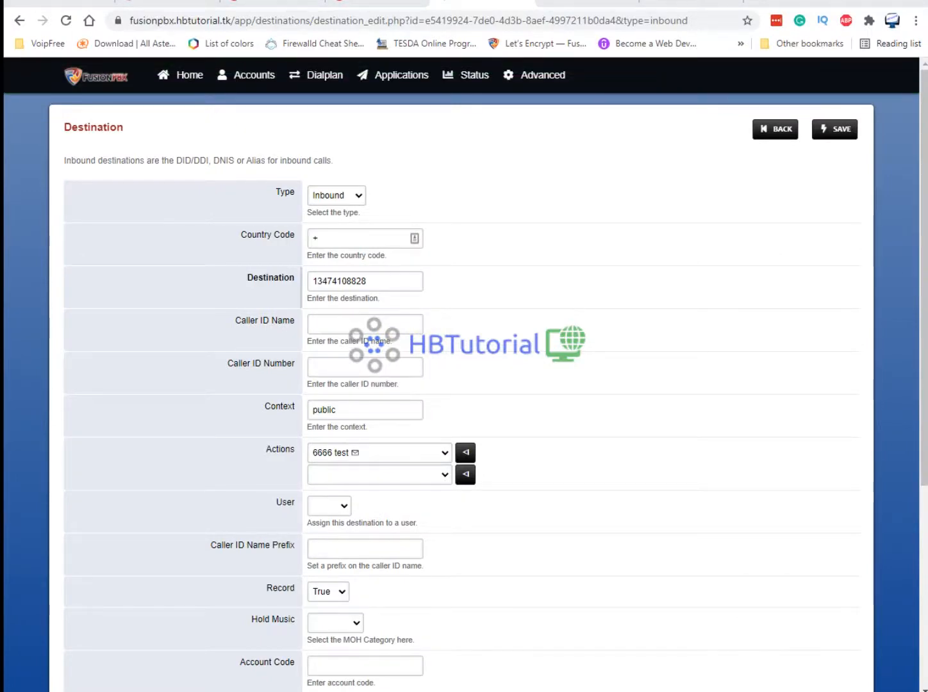
# - Open Active Calls in a new tab, then switch to the terminal and review how the FreeSWITCH log routes the test call
pyautogui.click(474, 75)
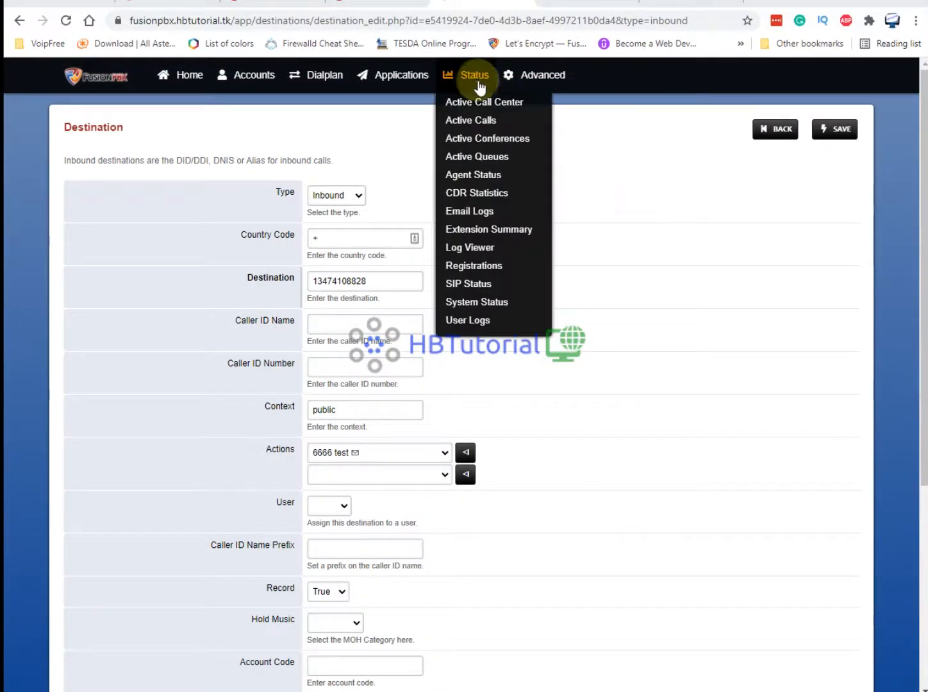
pyautogui.rightClick(463, 122)
pyautogui.click(491, 129)
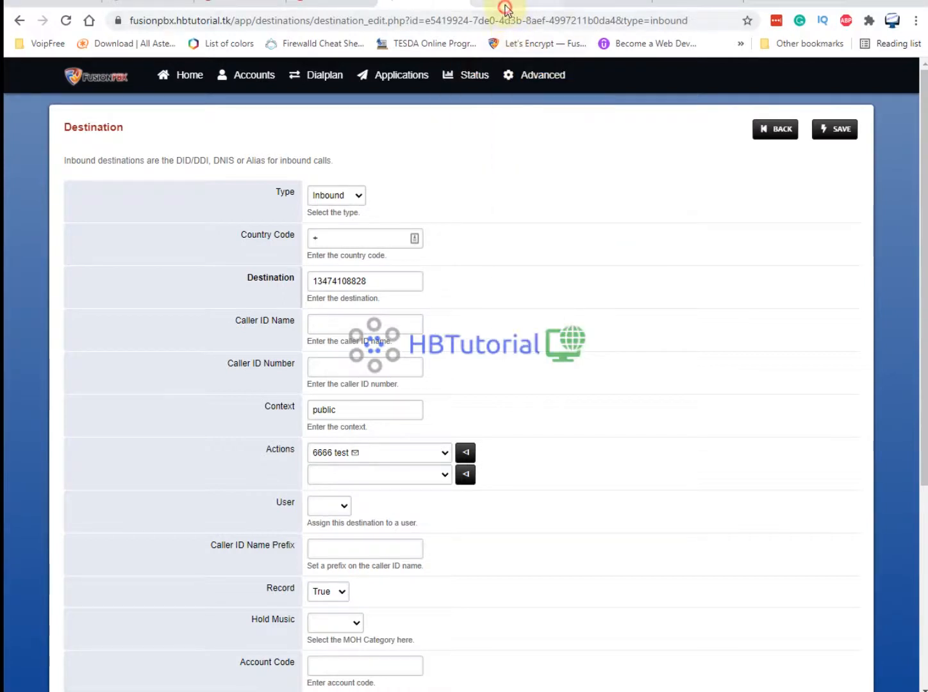
pyautogui.click(505, 9)
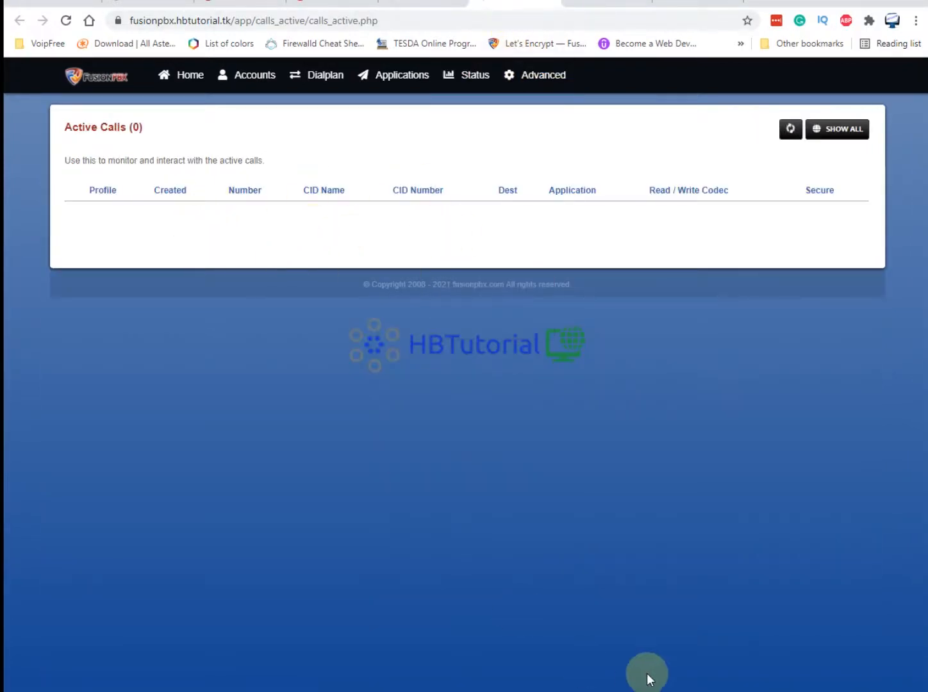
pyautogui.hotkey('alt', 'Tab')
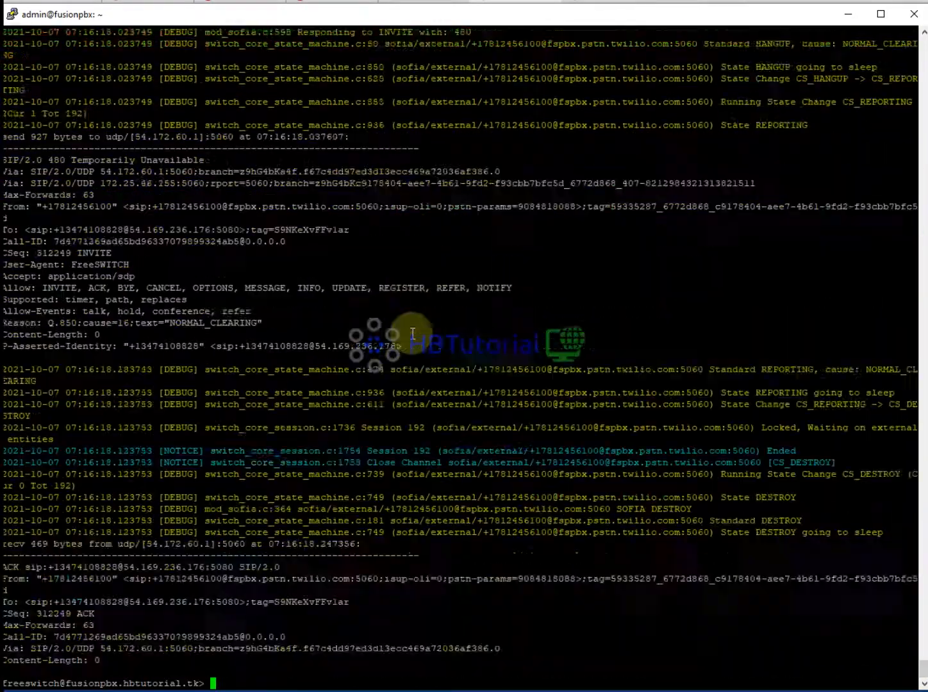
pyautogui.moveTo(924, 665); pyautogui.dragTo(922, 644)
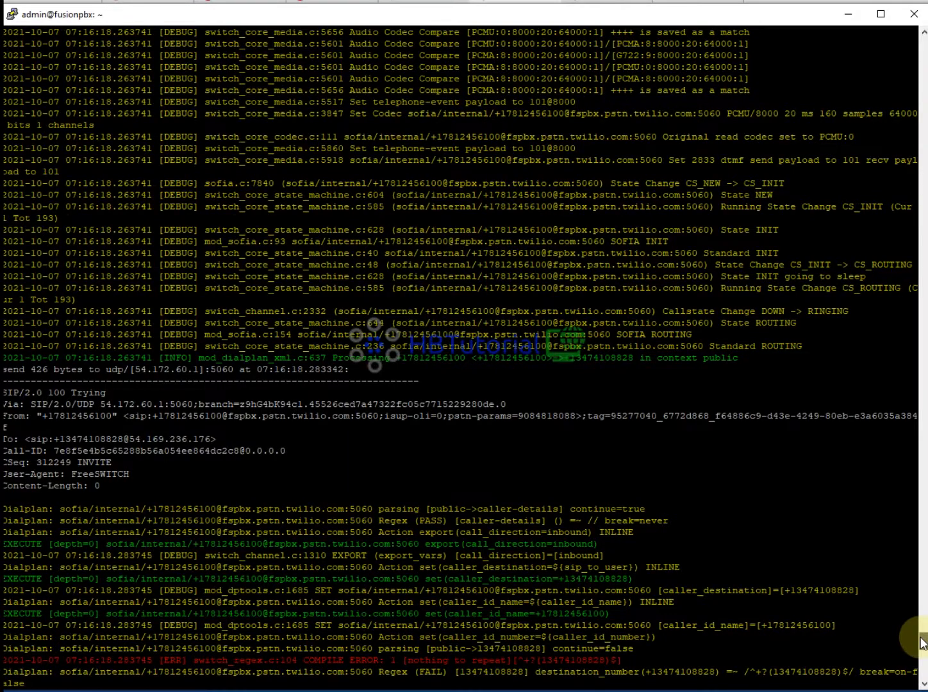
pyautogui.moveTo(921, 639); pyautogui.dragTo(921, 653)
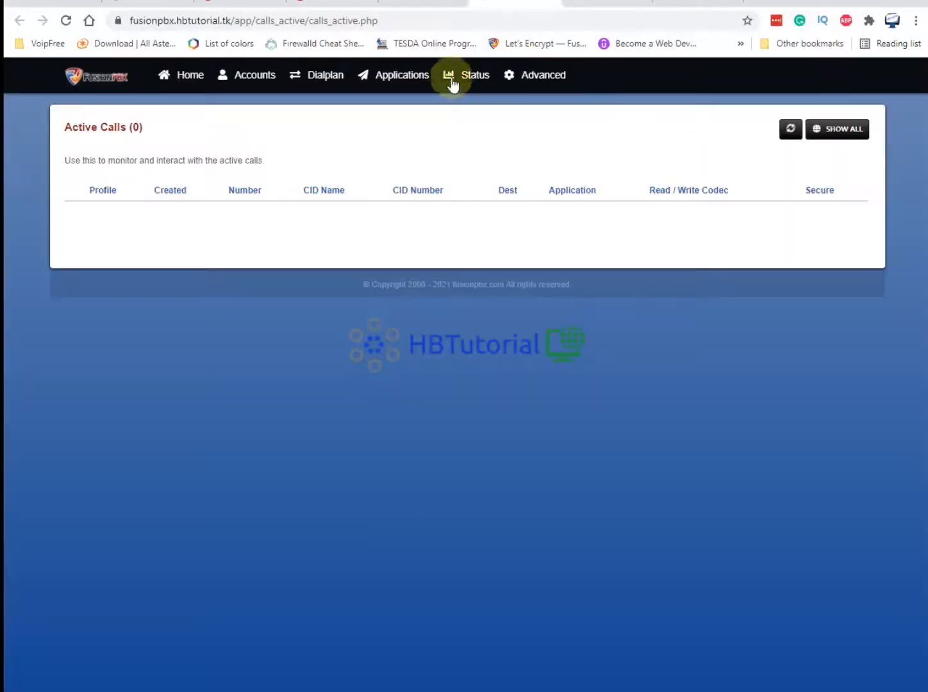
# - Return to the inbound destination in FusionPBX, remove the number's leading 1, set the country code to 1, and save it
pyautogui.click(352, 7)
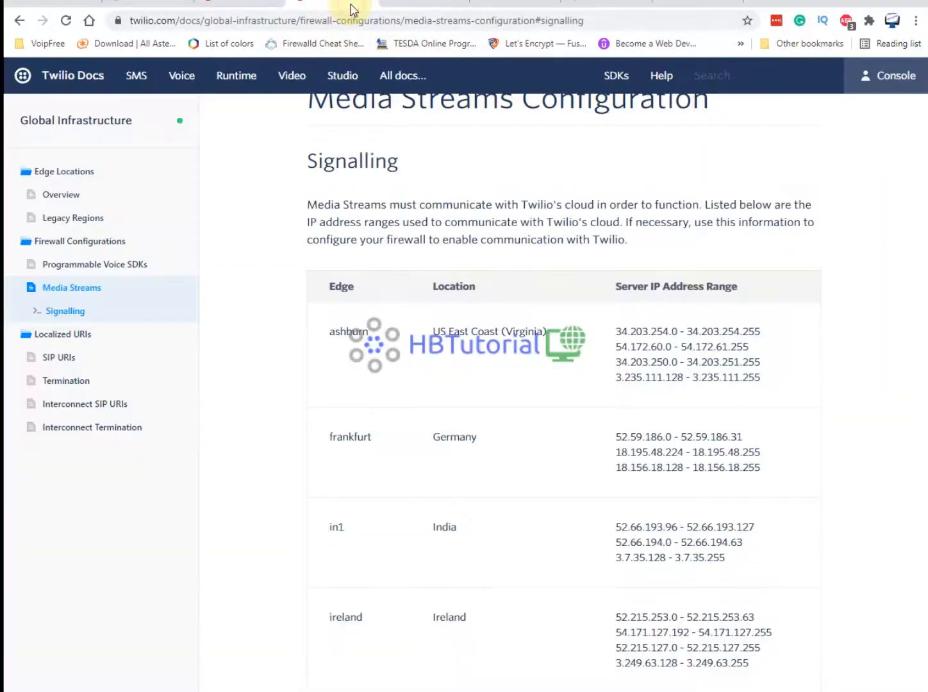
pyautogui.click(211, 5)
pyautogui.click(462, 8)
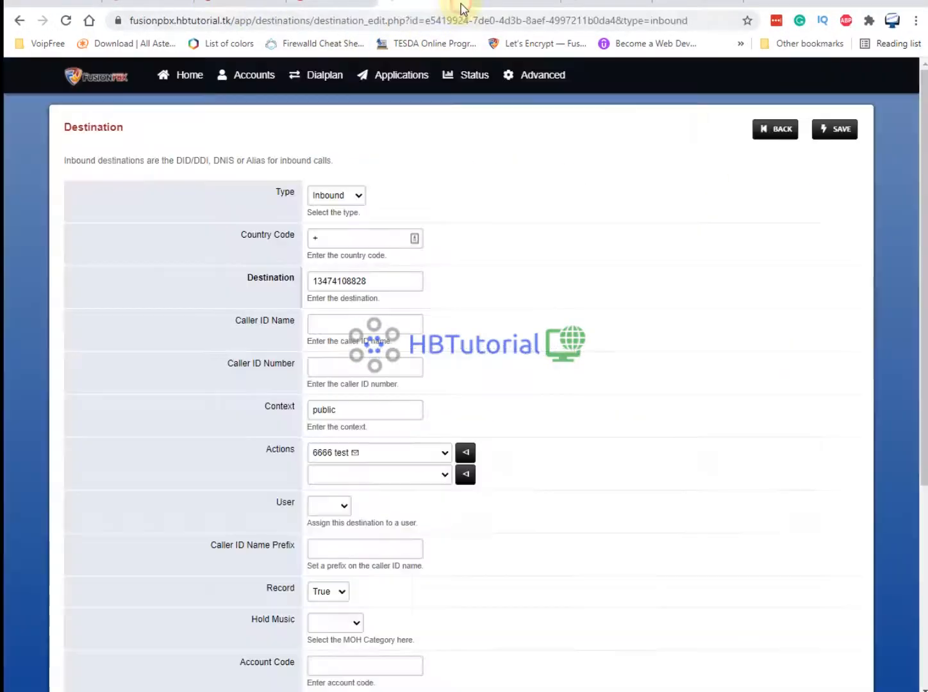
pyautogui.click(324, 237)
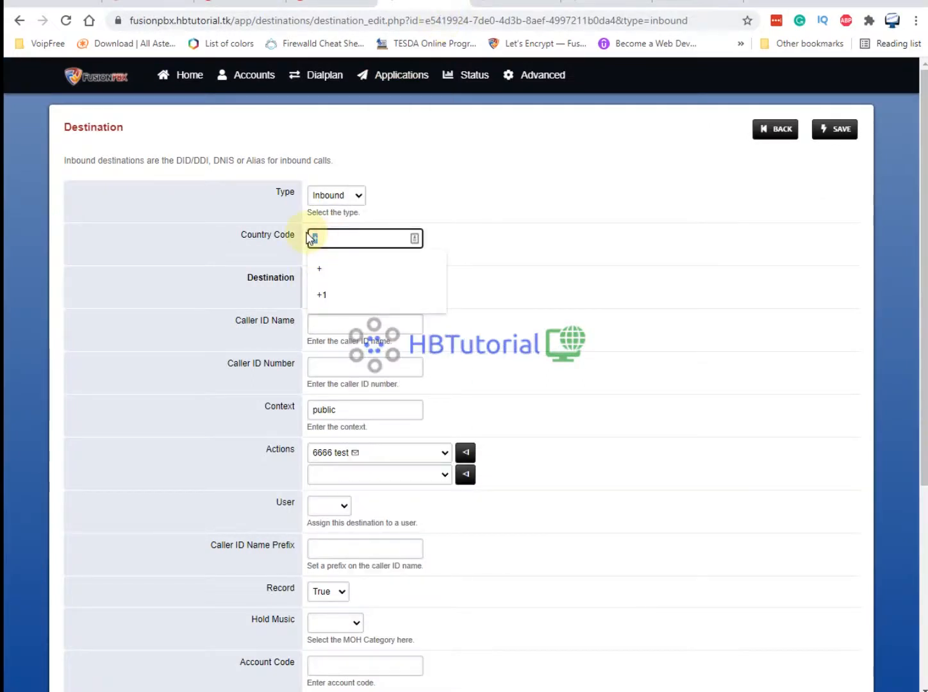
pyautogui.click(317, 282)
pyautogui.hotkey('ctrl', 'v')
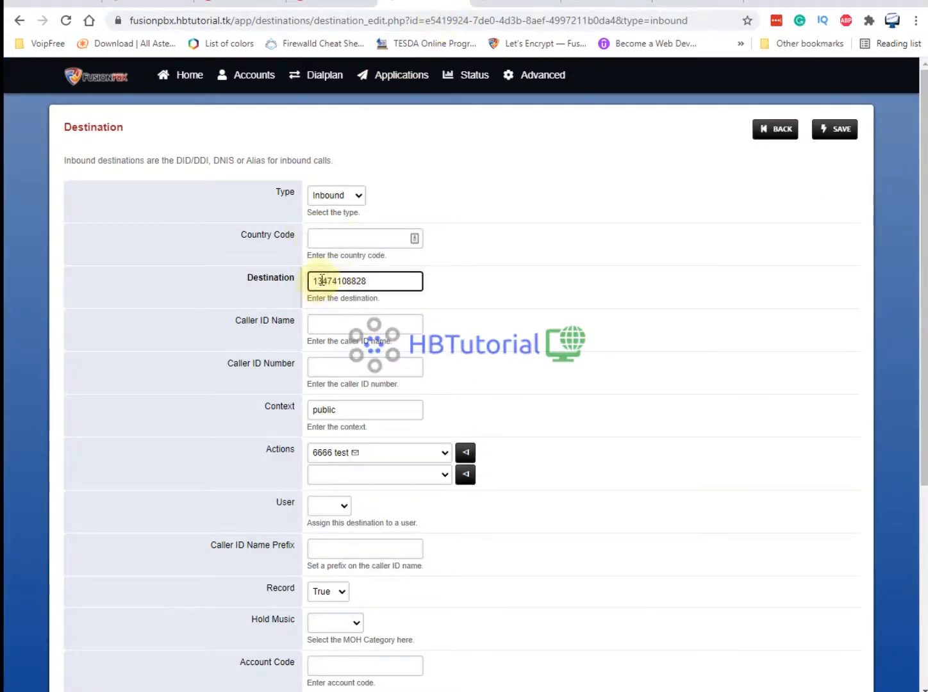
pyautogui.click(333, 241)
pyautogui.write('+')
pyautogui.click(671, 310)
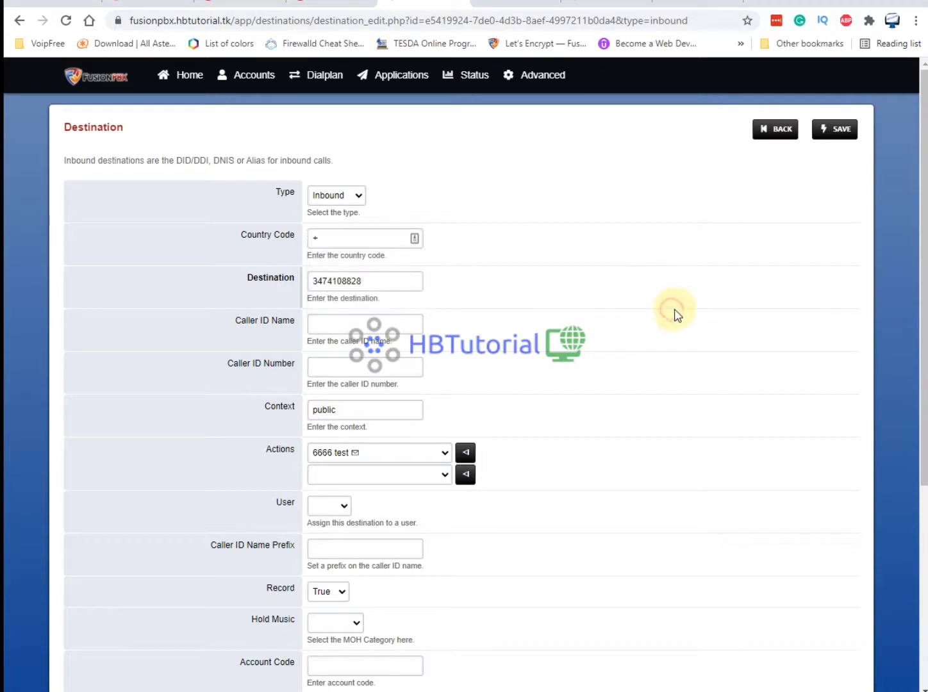
pyautogui.moveTo(333, 242); pyautogui.dragTo(288, 234)
pyautogui.write('1')
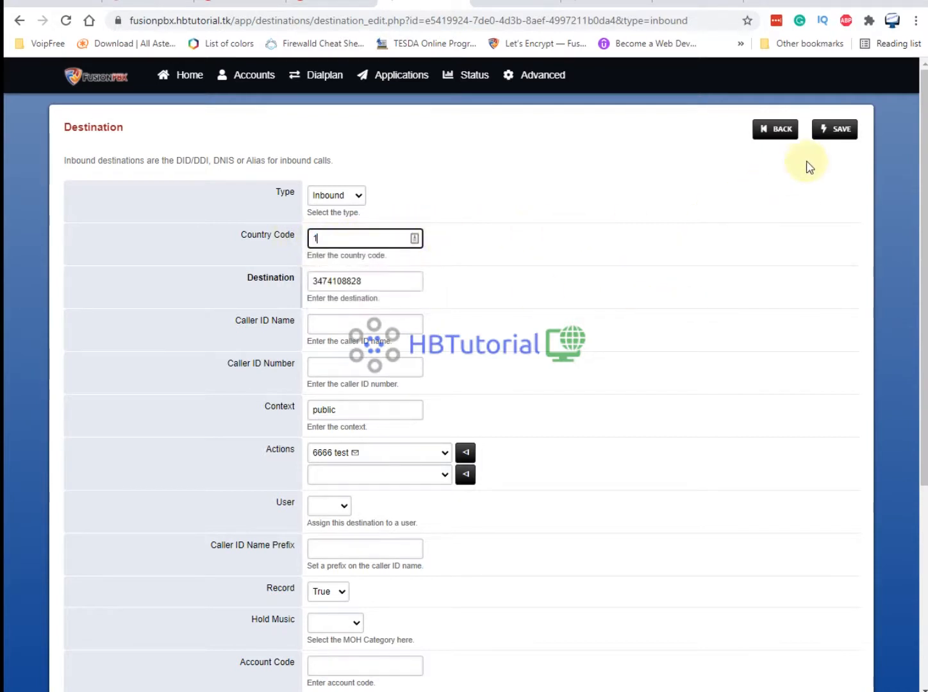
pyautogui.click(840, 134)
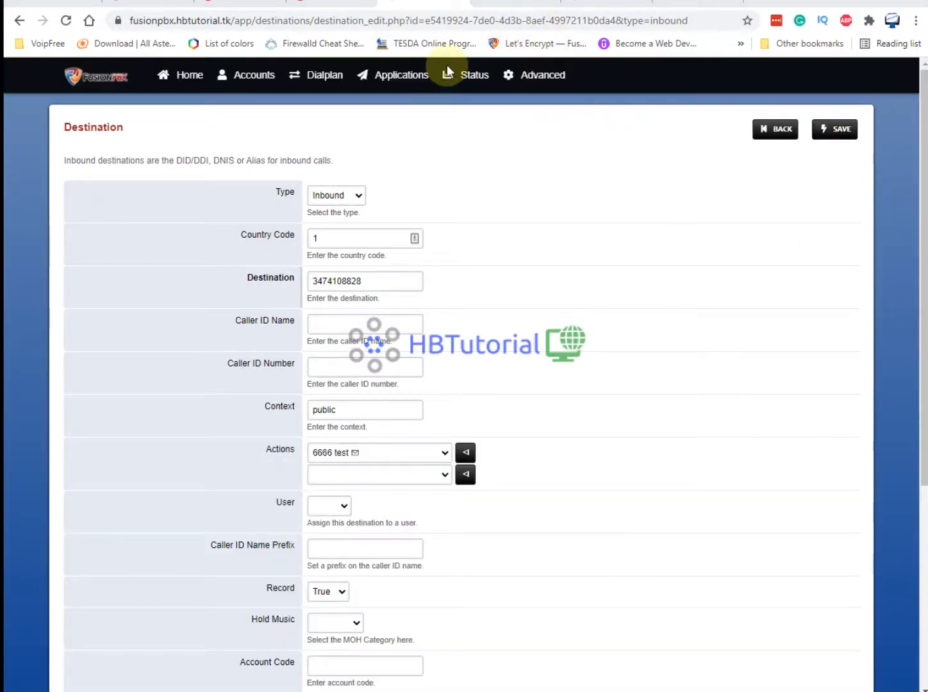
# - Open the SIP Status page and reload the XML configuration
pyautogui.moveTo(467, 75)
pyautogui.click(482, 284)
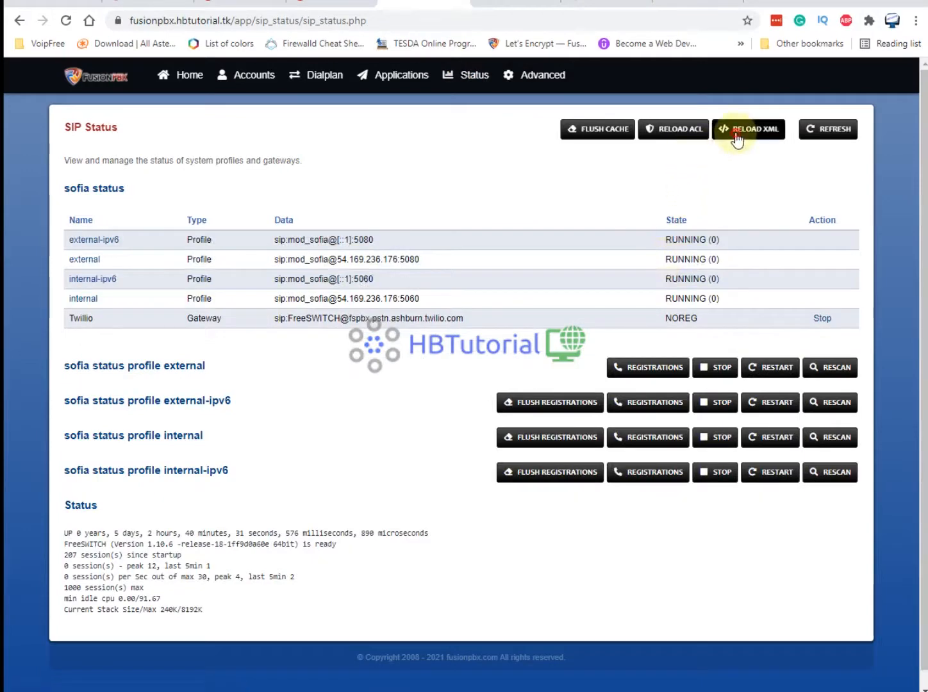
pyautogui.click(744, 129)
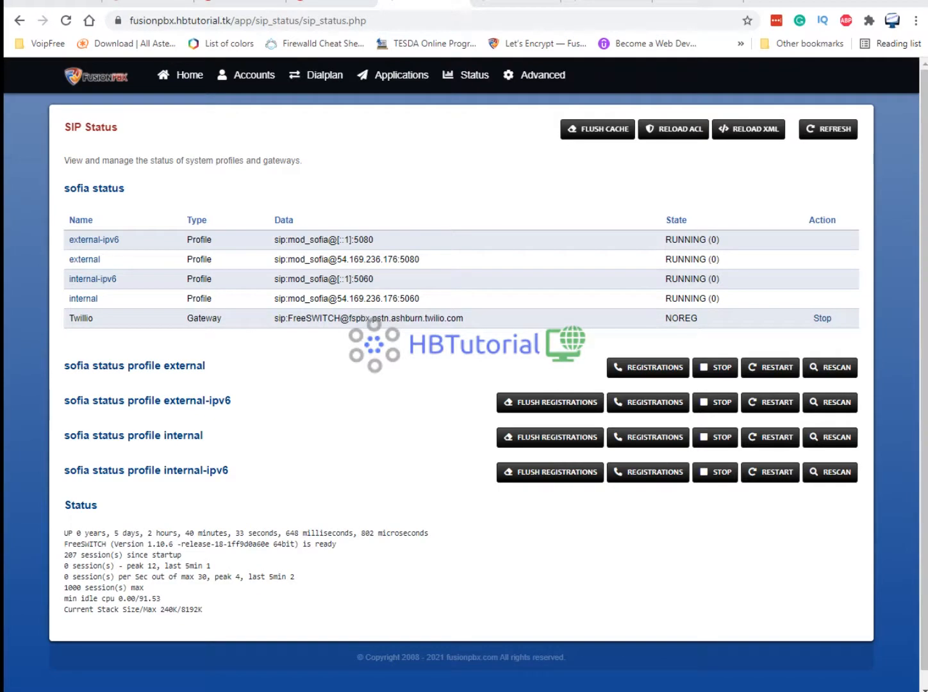
# - Open Active Calls, then check the SIP response to the last test call in the terminal's FreeSWITCH log and return to FusionPBX
pyautogui.moveTo(466, 75)
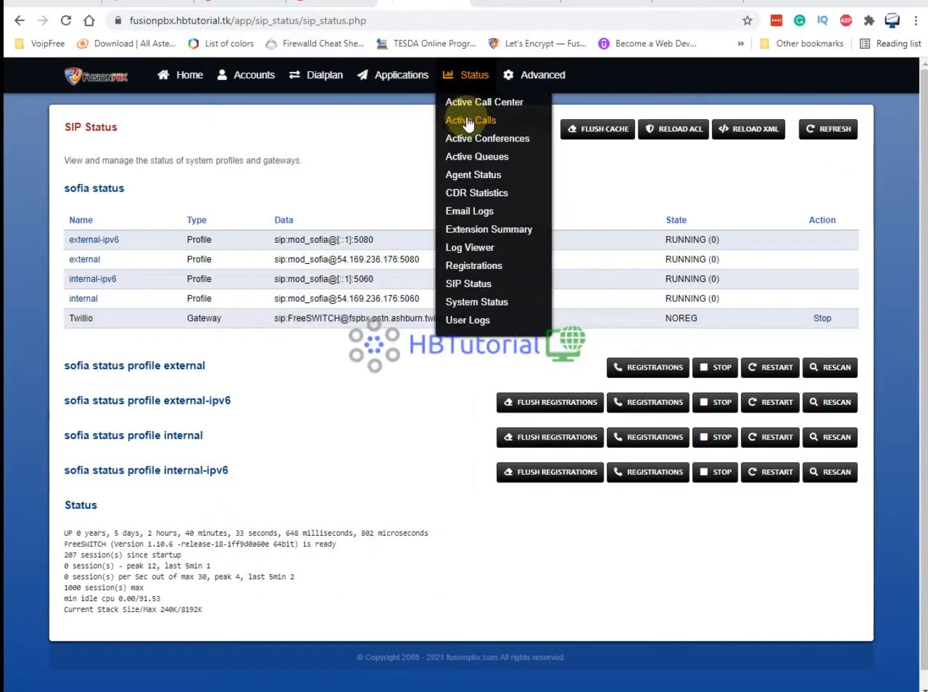
pyautogui.click(467, 121)
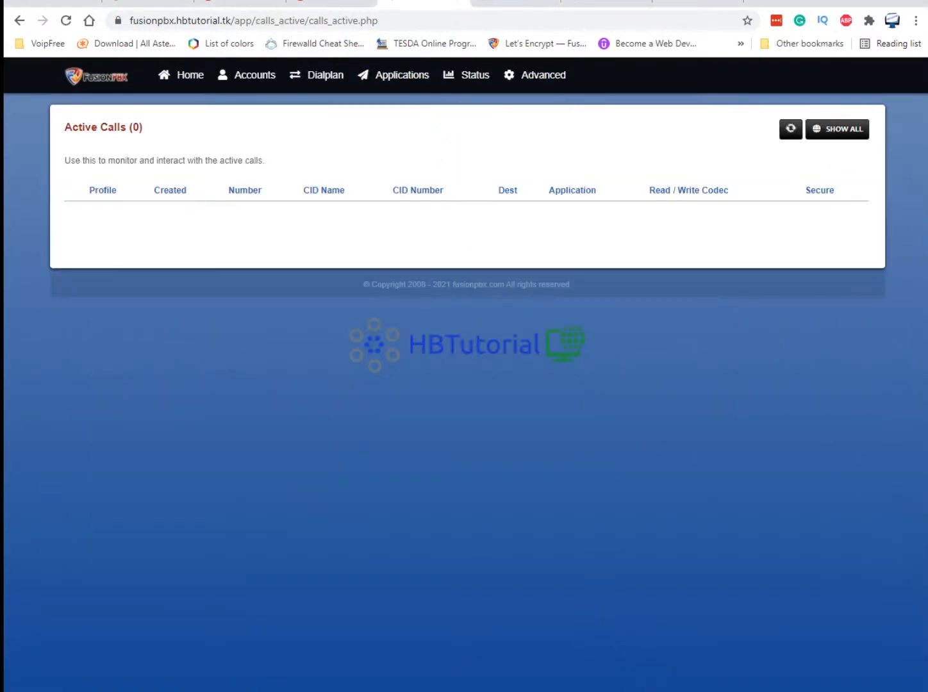
pyautogui.hotkey('alt', 'Tab')
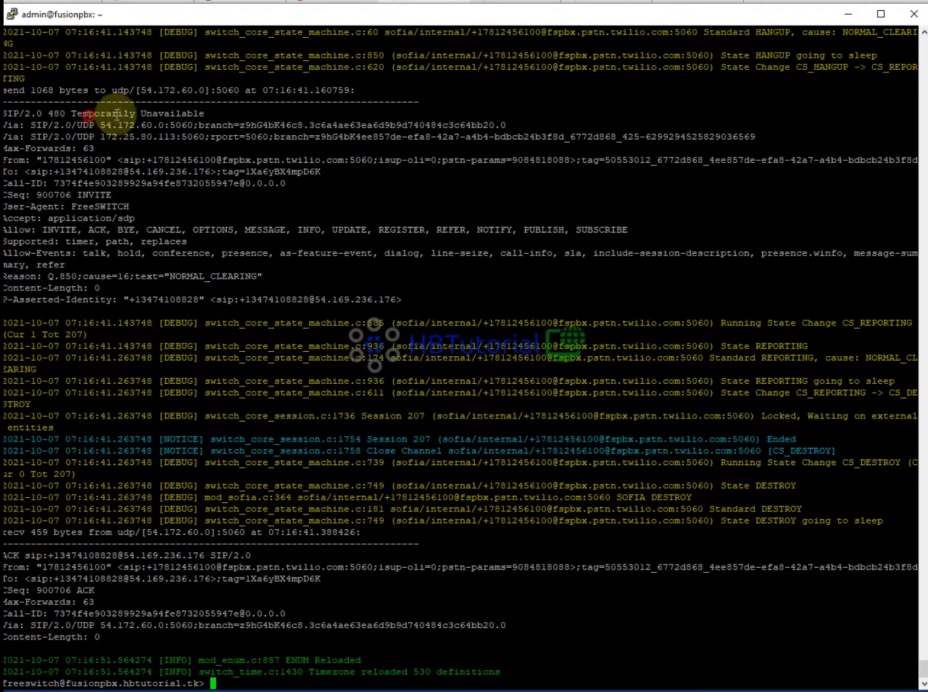
pyautogui.moveTo(117, 114); pyautogui.dragTo(193, 116)
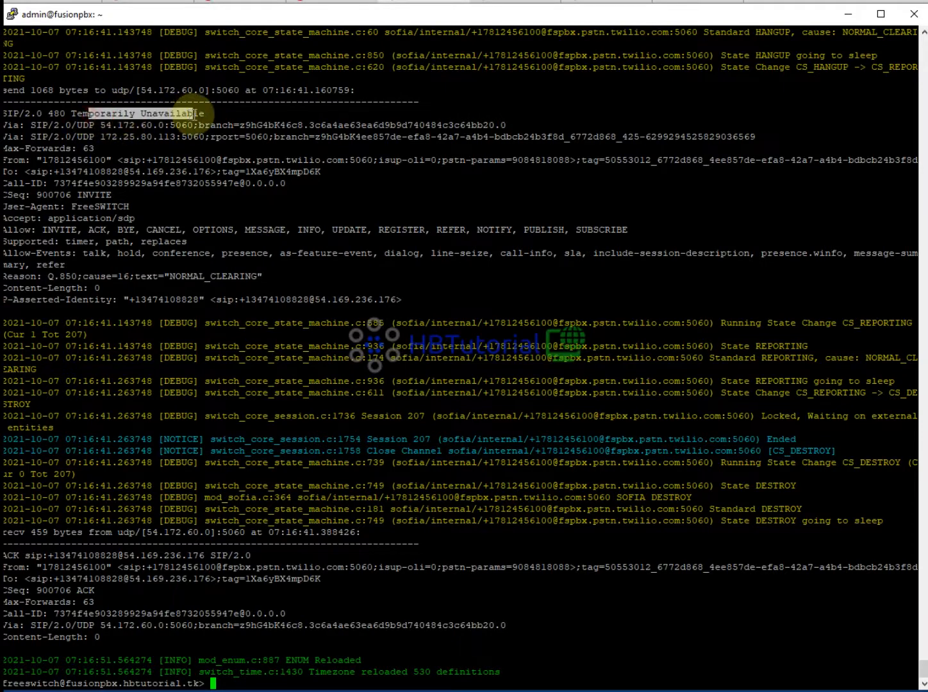
pyautogui.click(433, 120)
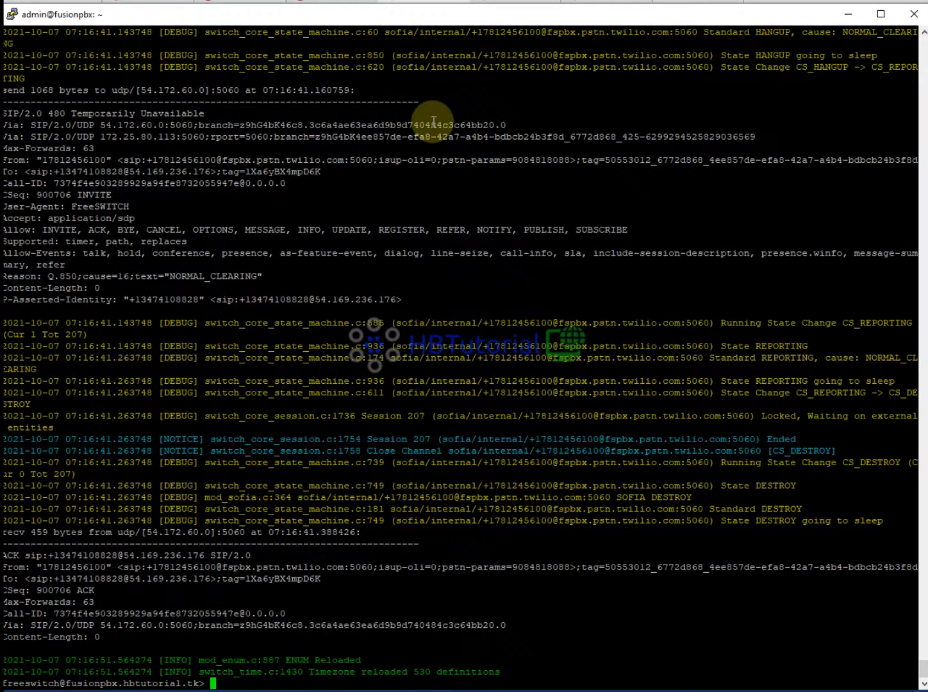
pyautogui.click(385, 691)
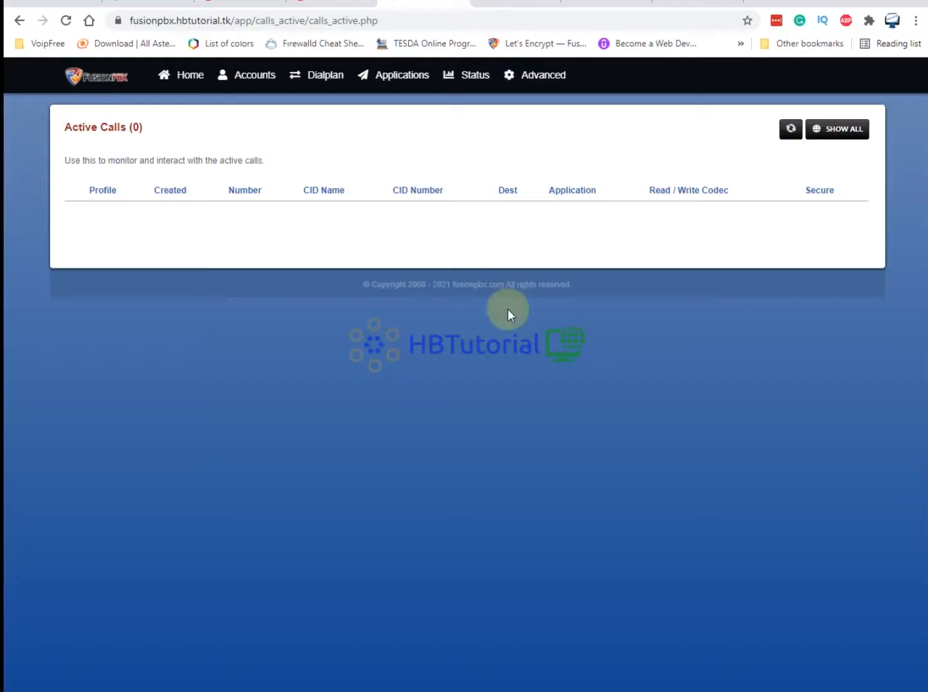
pyautogui.click(349, 8)
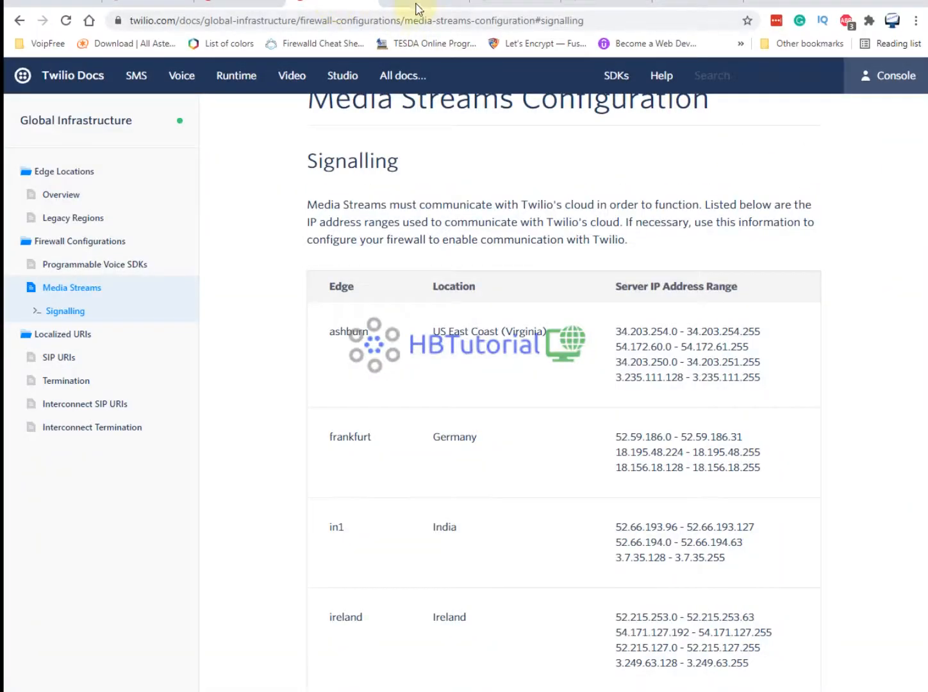
pyautogui.click(417, 8)
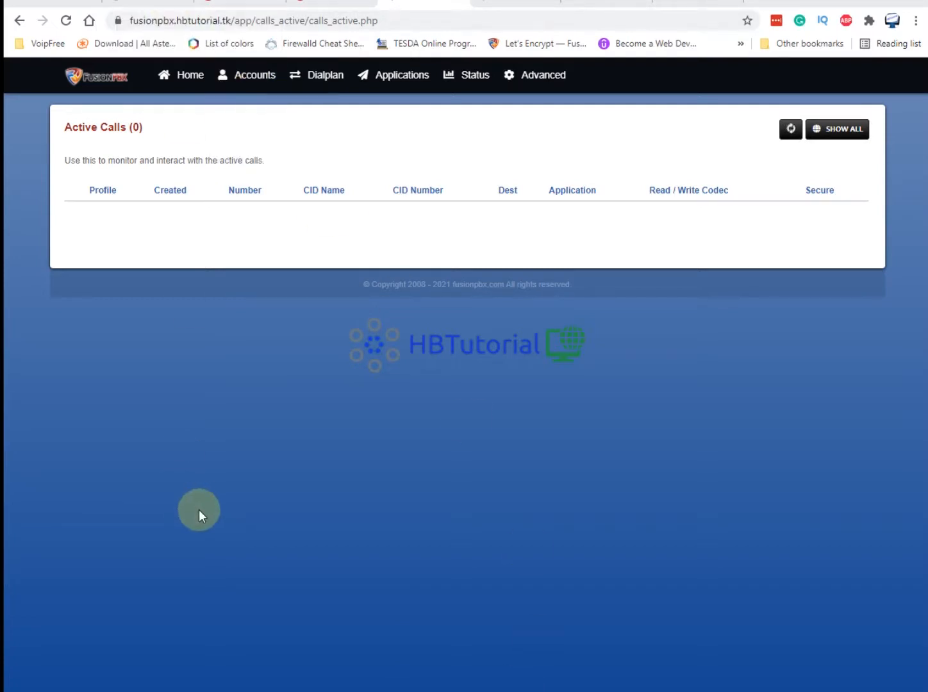
# - Launch the Zoiper softphone and move its window to the middle of the screen
pyautogui.press('super+s')
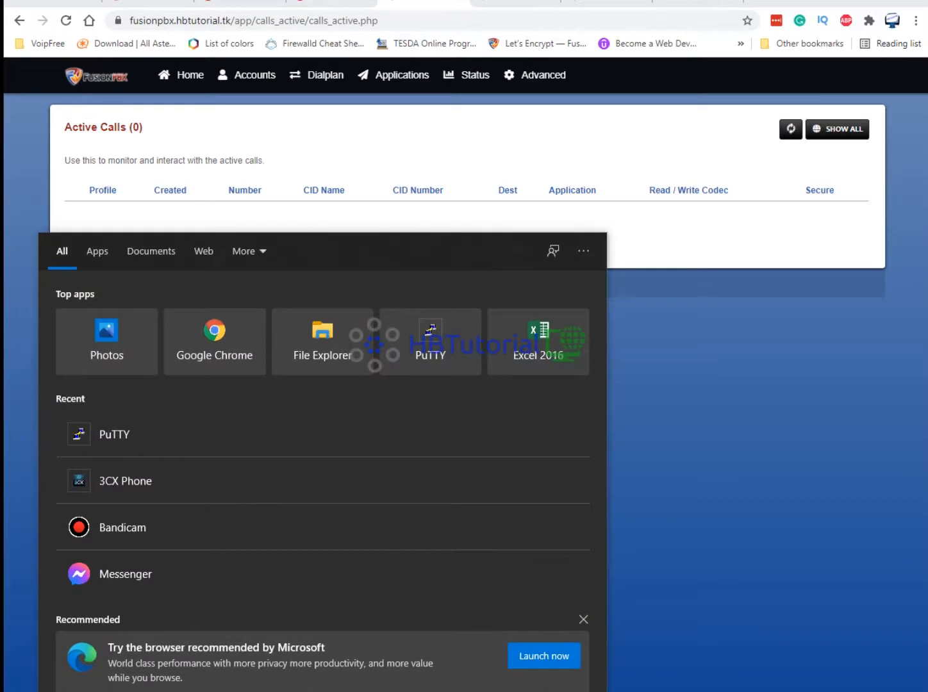
pyautogui.write('zoi')
pyautogui.click(107, 327)
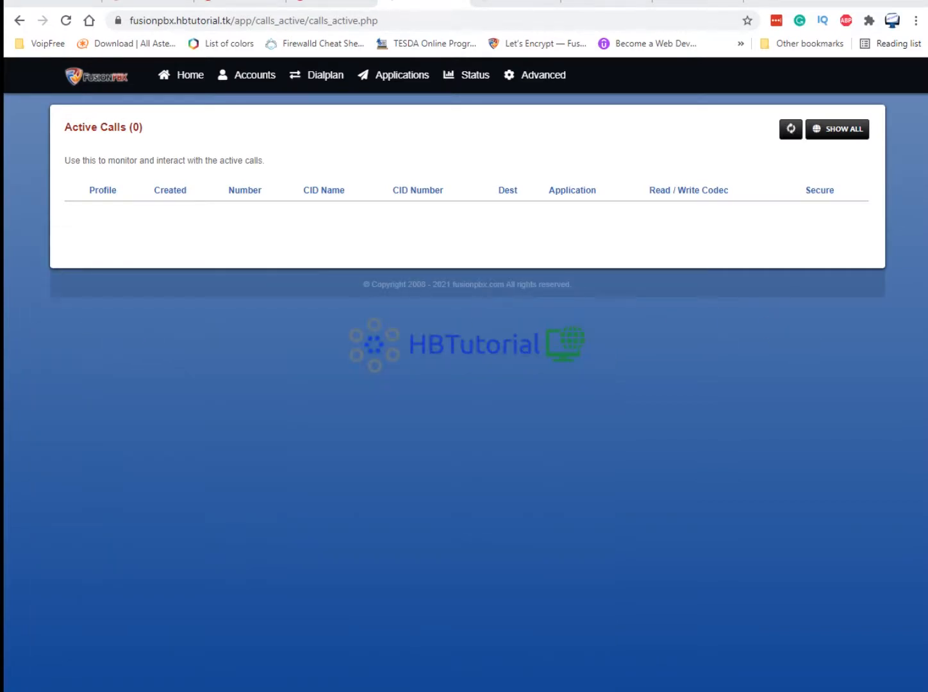
pyautogui.moveTo(927, 154); pyautogui.dragTo(927, 115)
pyautogui.moveTo(927, 128); pyautogui.dragTo(368, 166)
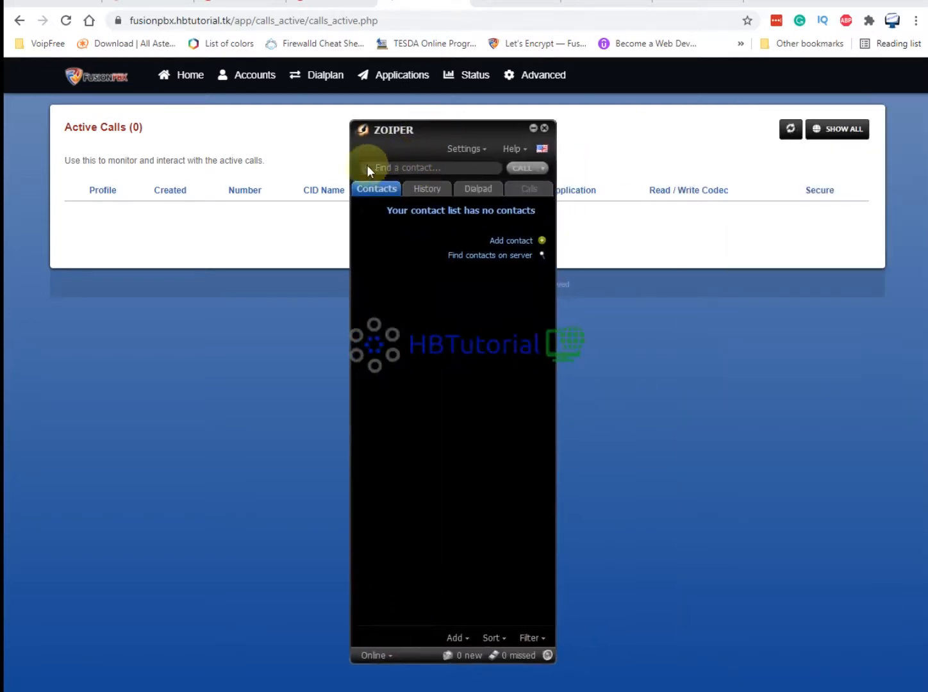
# - Check the registration and general options of the 6666 SIP account in Zoiper's preferences
pyautogui.click(461, 152)
pyautogui.click(488, 202)
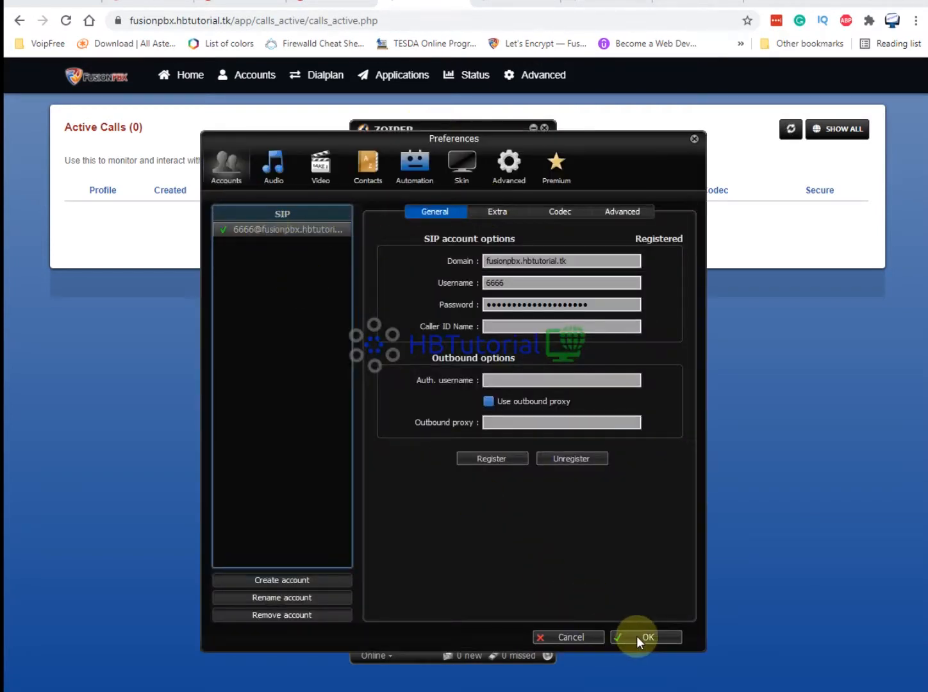
pyautogui.click(636, 636)
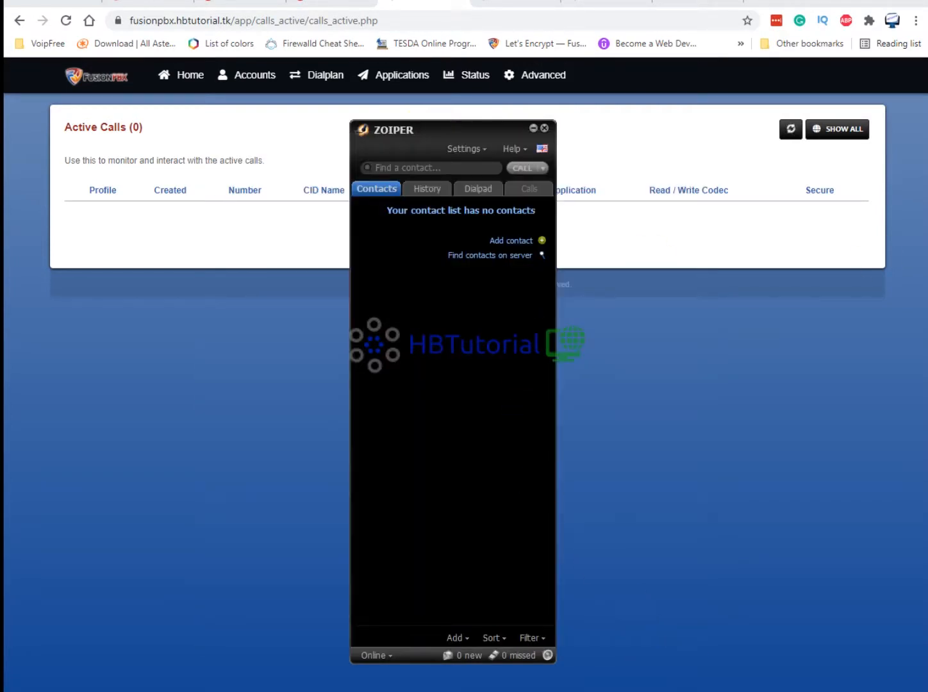
# - Reopen the inbound destination in FusionPBX, set its action to the 6666 test extension, and save it
pyautogui.click(340, 7)
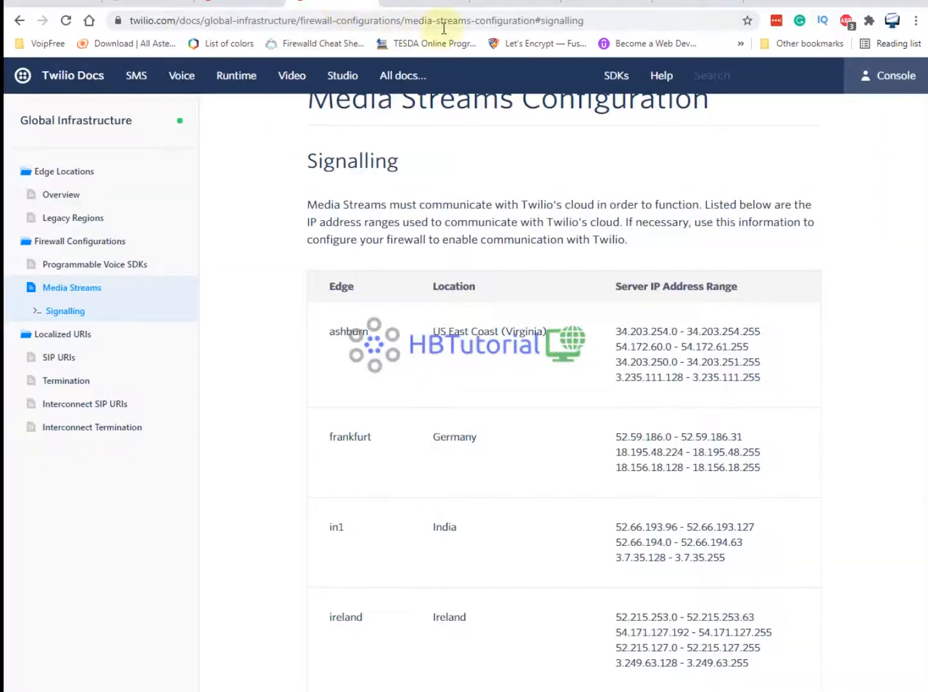
pyautogui.click(461, 8)
pyautogui.moveTo(329, 83)
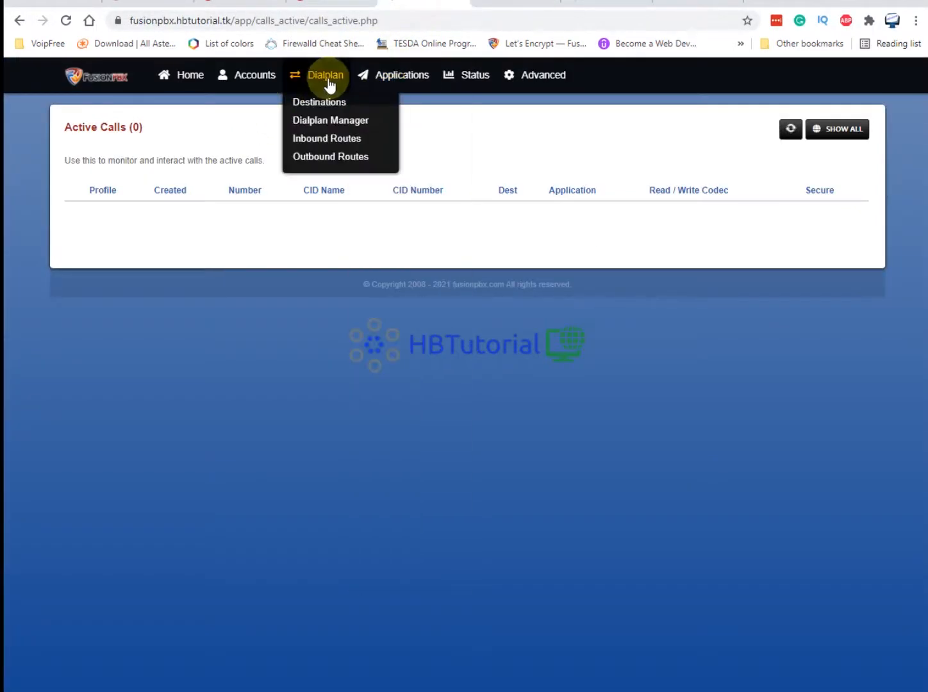
pyautogui.click(322, 110)
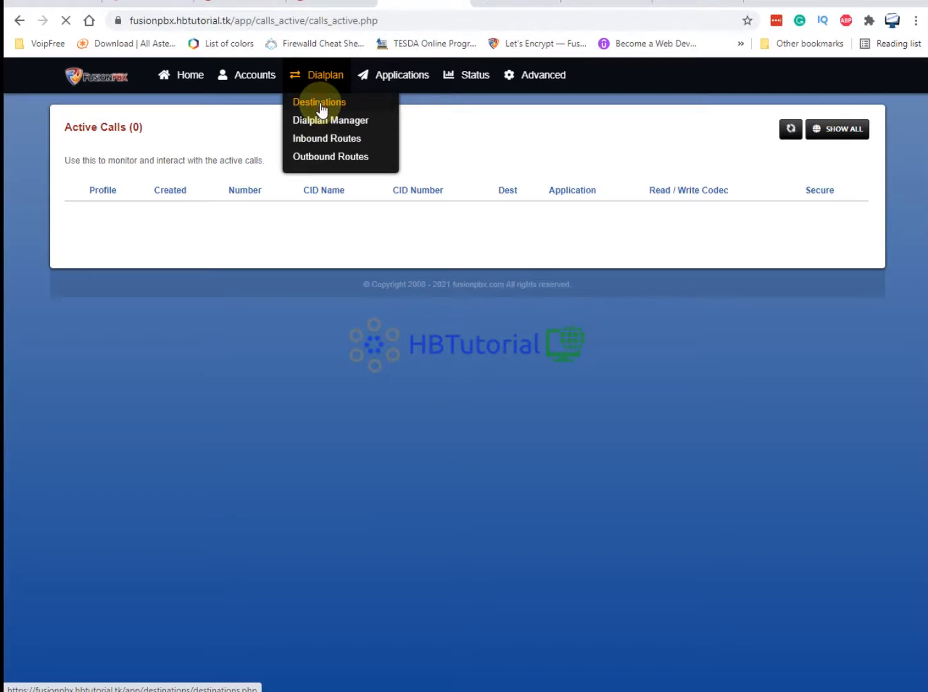
pyautogui.click(186, 215)
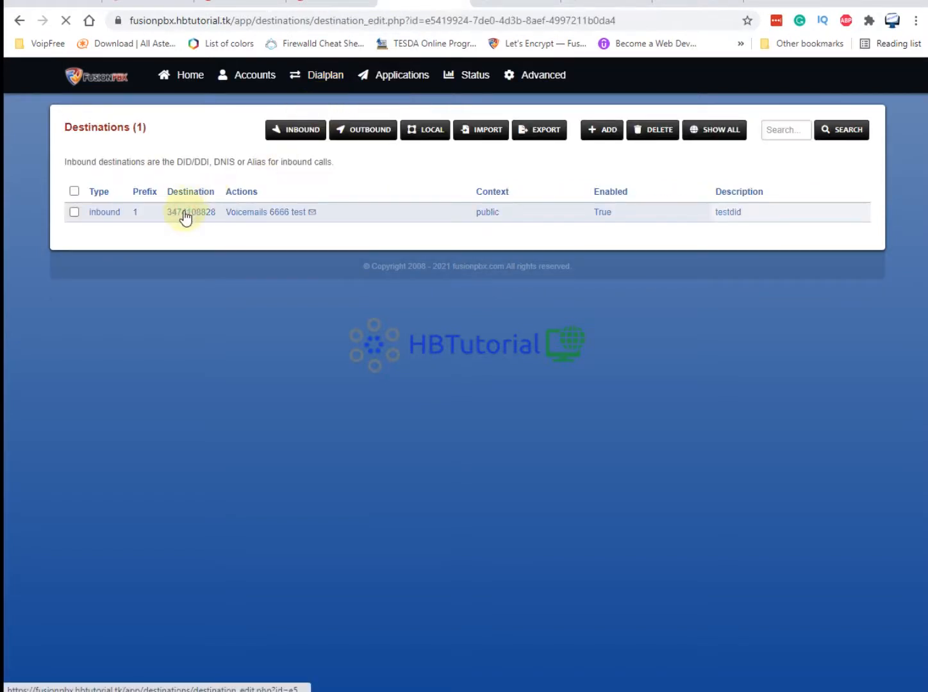
pyautogui.scroll(-1, 348, 437)
pyautogui.click(353, 383)
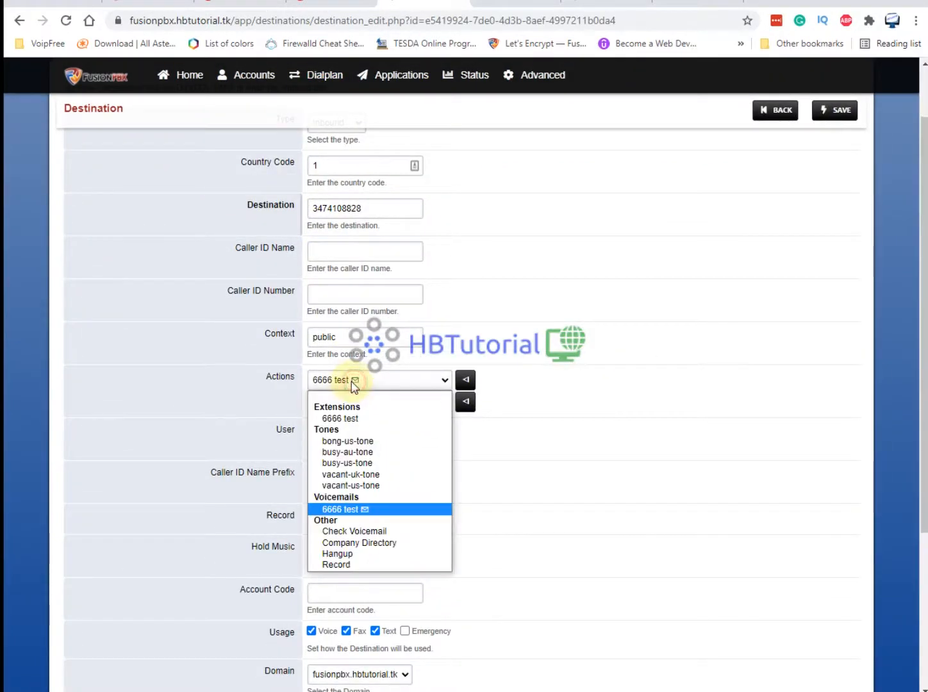
pyautogui.click(357, 420)
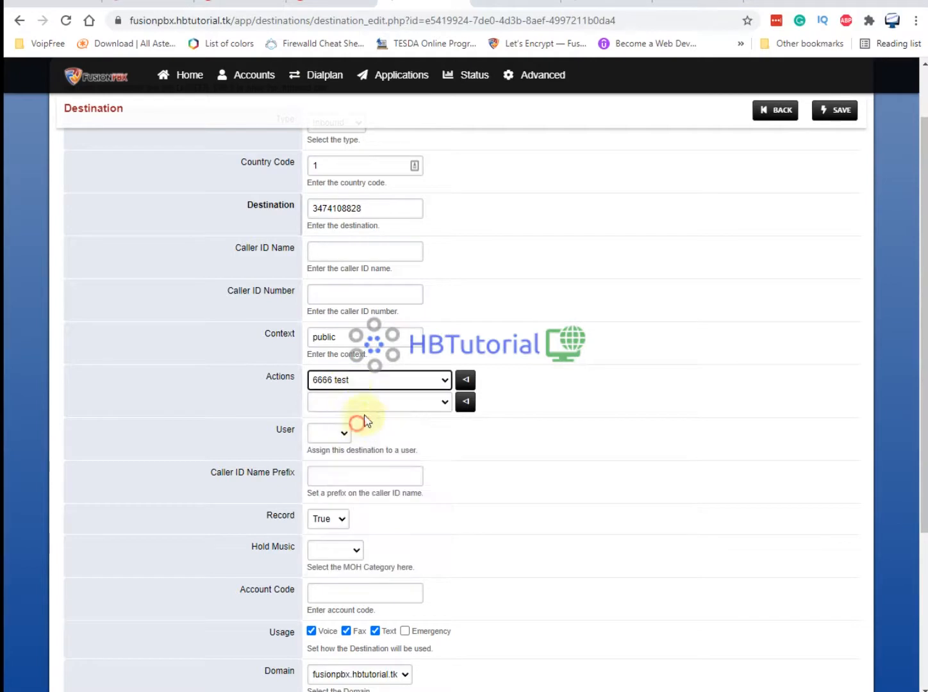
pyautogui.click(835, 114)
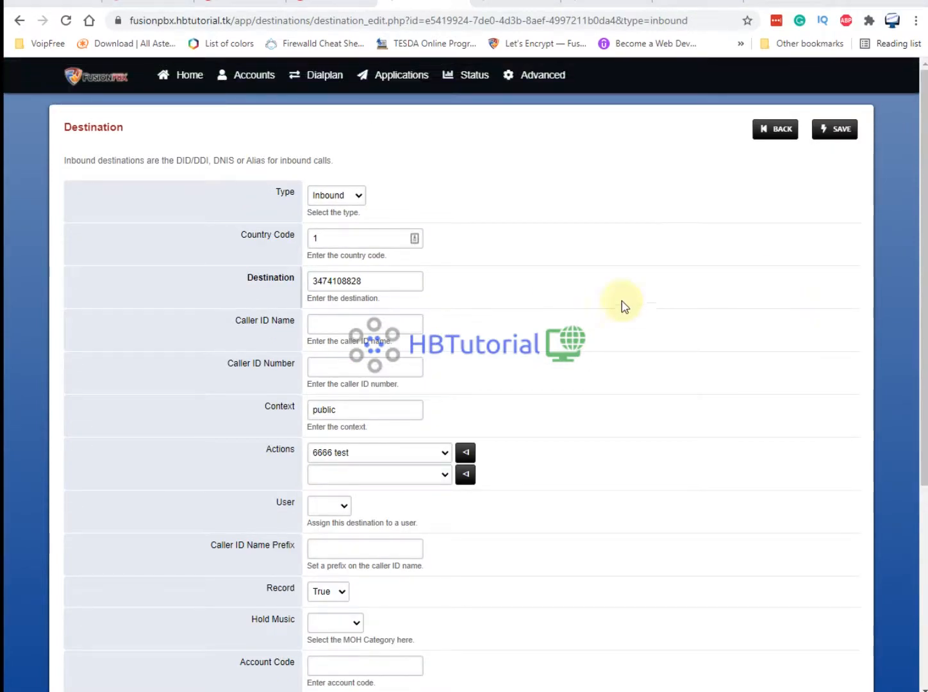
# - Switch to Zoiper, answer the incoming test call, and turn its microphone volume down to the minimum
pyautogui.click(705, 691)
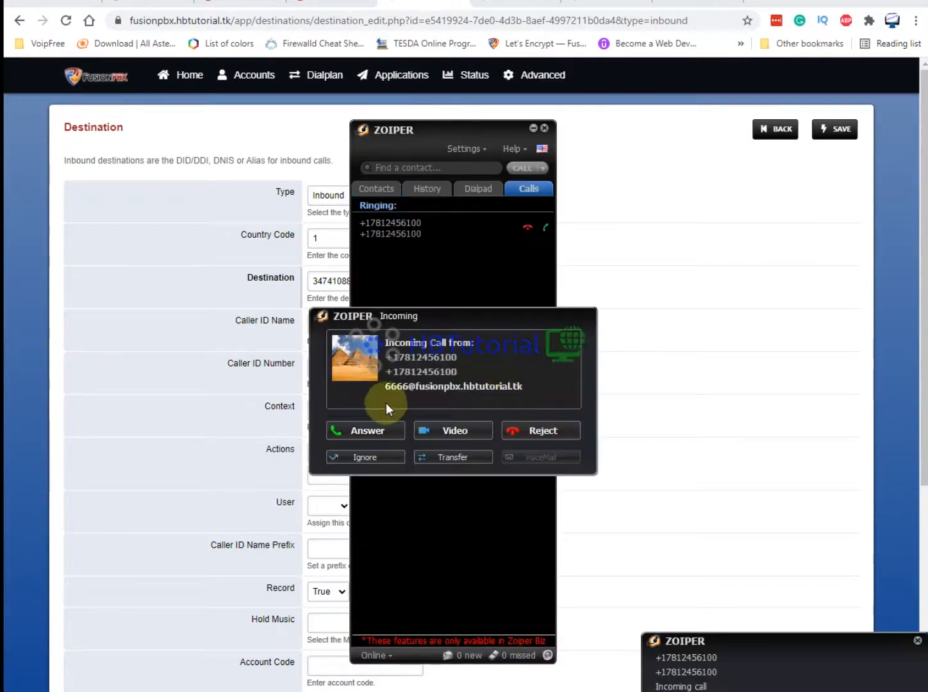
pyautogui.click(366, 431)
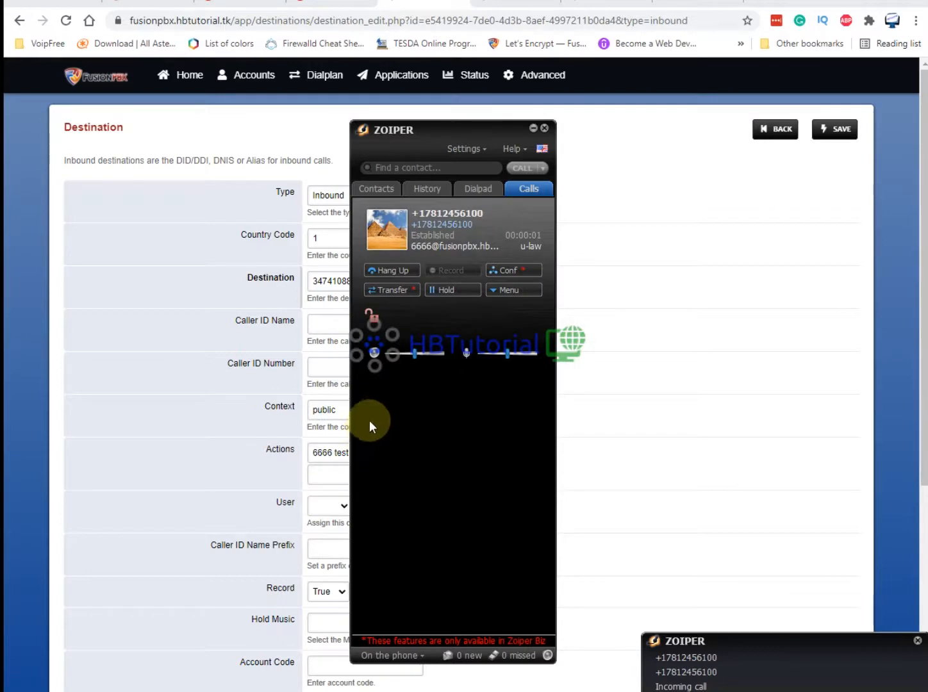
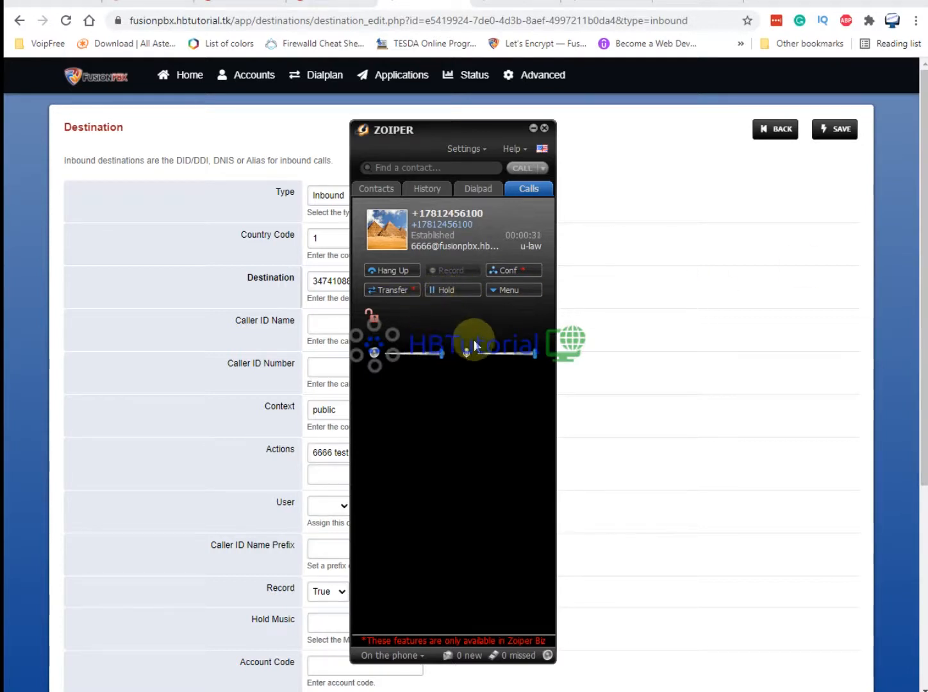
pyautogui.moveTo(500, 357); pyautogui.dragTo(471, 362)
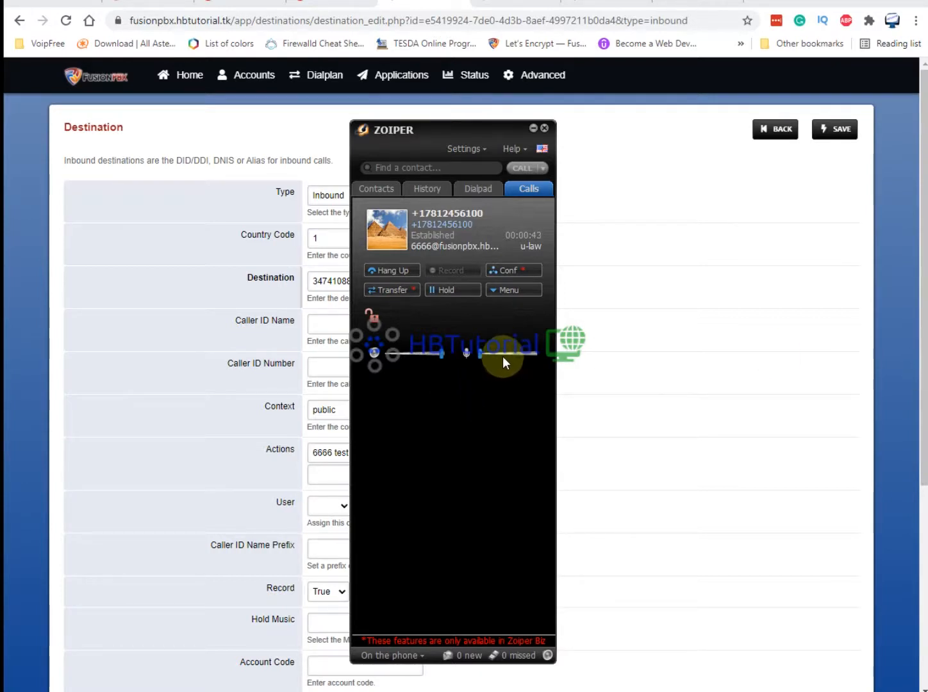
pyautogui.click(677, 348)
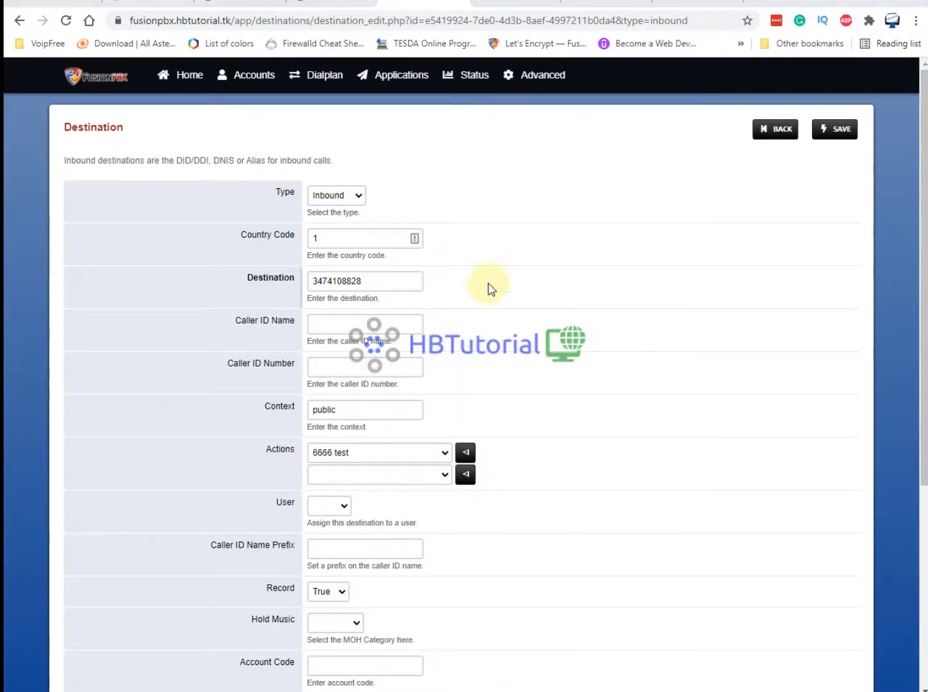
# - Review the inbound destination's country code, number format, and remaining settings down to the description
pyautogui.click(475, 78)
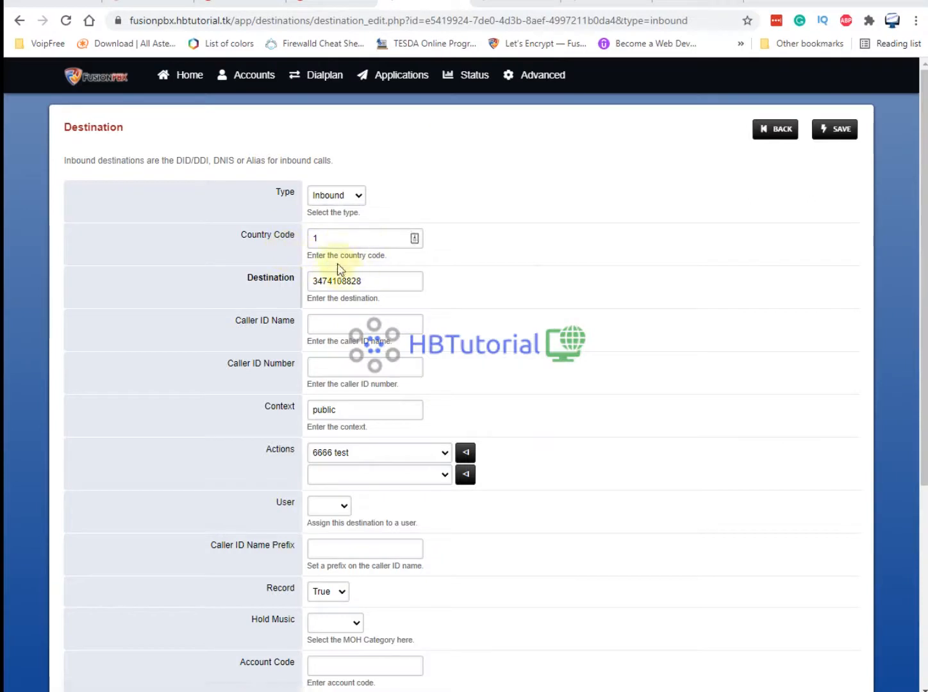
pyautogui.click(350, 238)
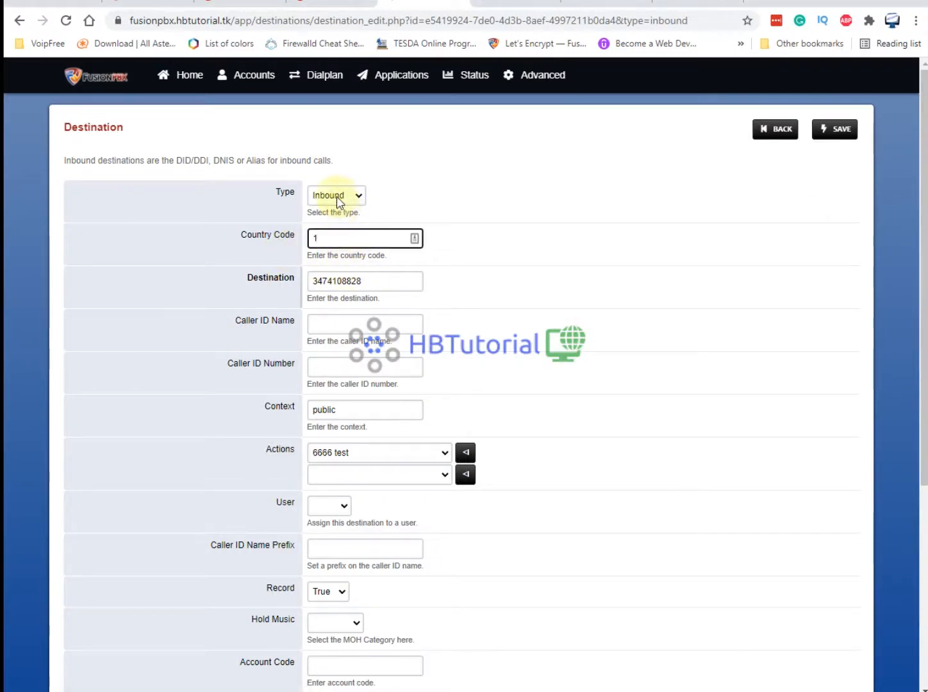
pyautogui.moveTo(313, 281); pyautogui.dragTo(341, 281)
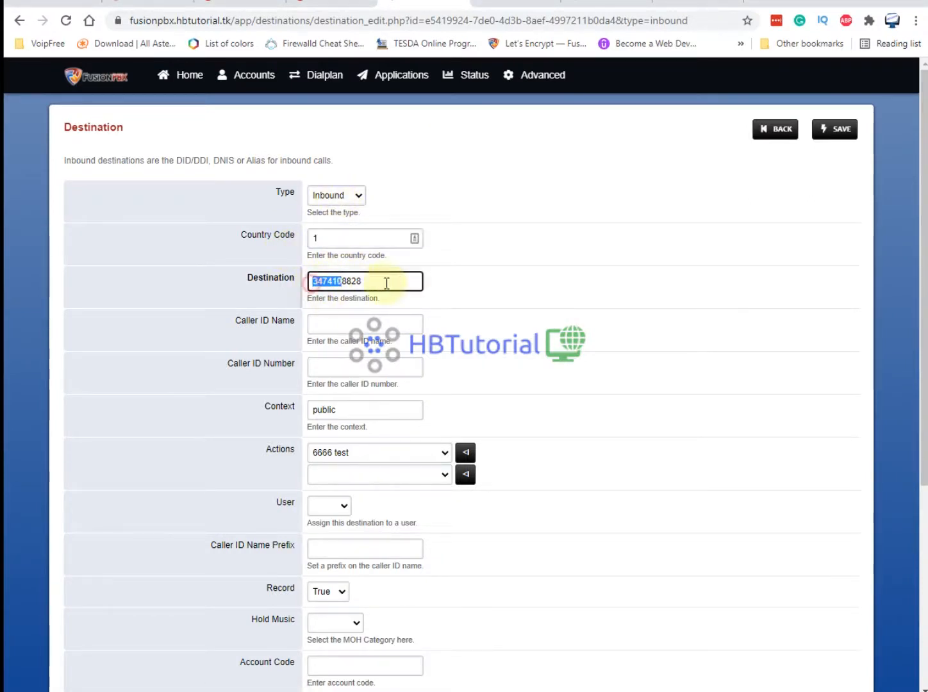
pyautogui.click(338, 235)
pyautogui.moveTo(317, 239); pyautogui.dragTo(344, 241)
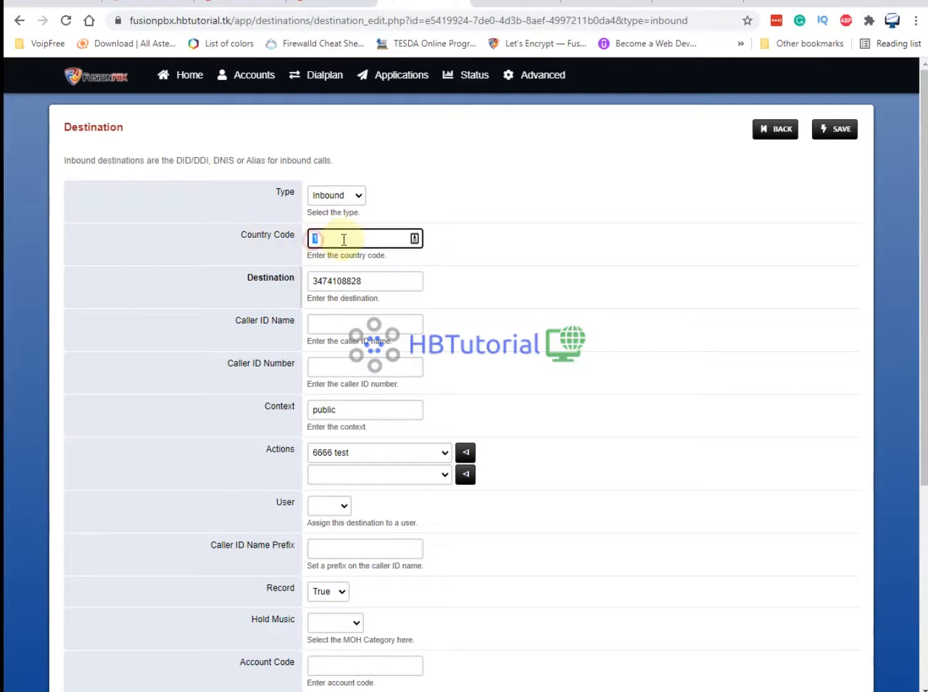
pyautogui.click(343, 243)
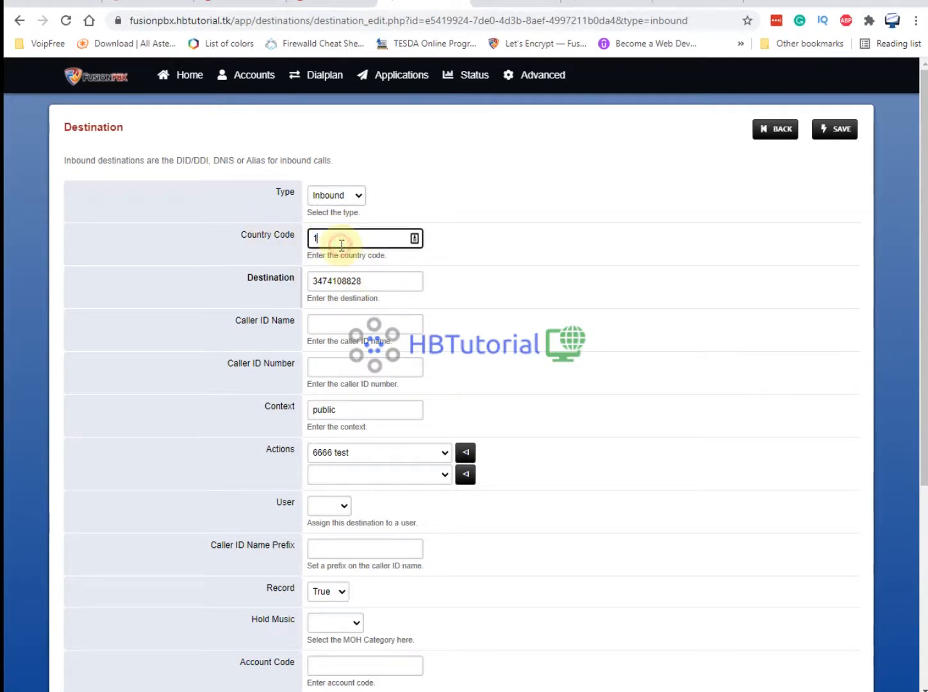
pyautogui.moveTo(313, 280); pyautogui.dragTo(446, 283)
pyautogui.click(692, 310)
pyautogui.doubleClick(332, 280)
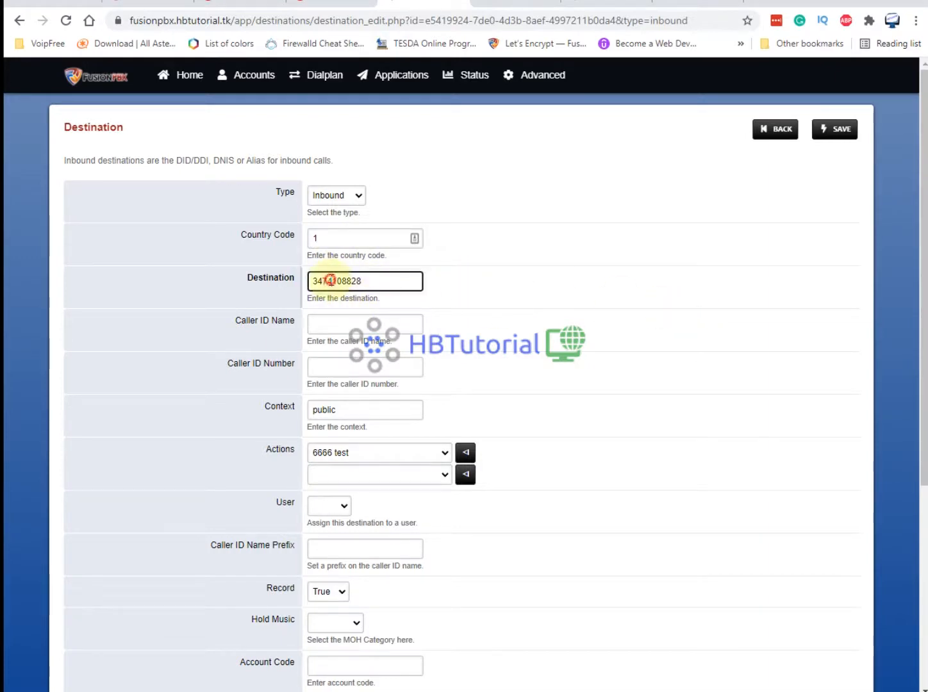
pyautogui.click(694, 348)
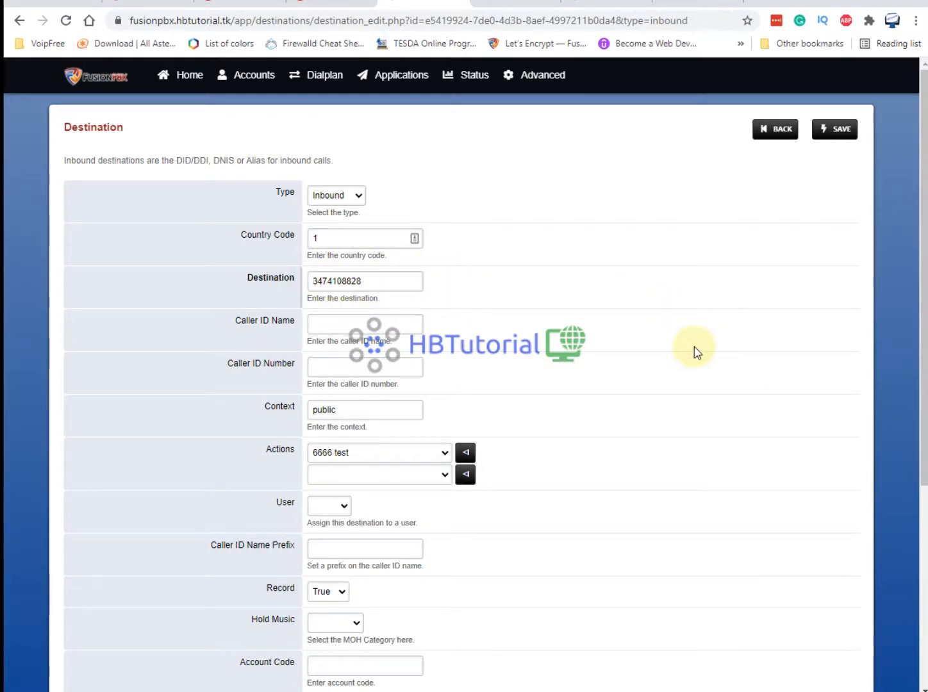
pyautogui.scroll(-5, 697, 352)
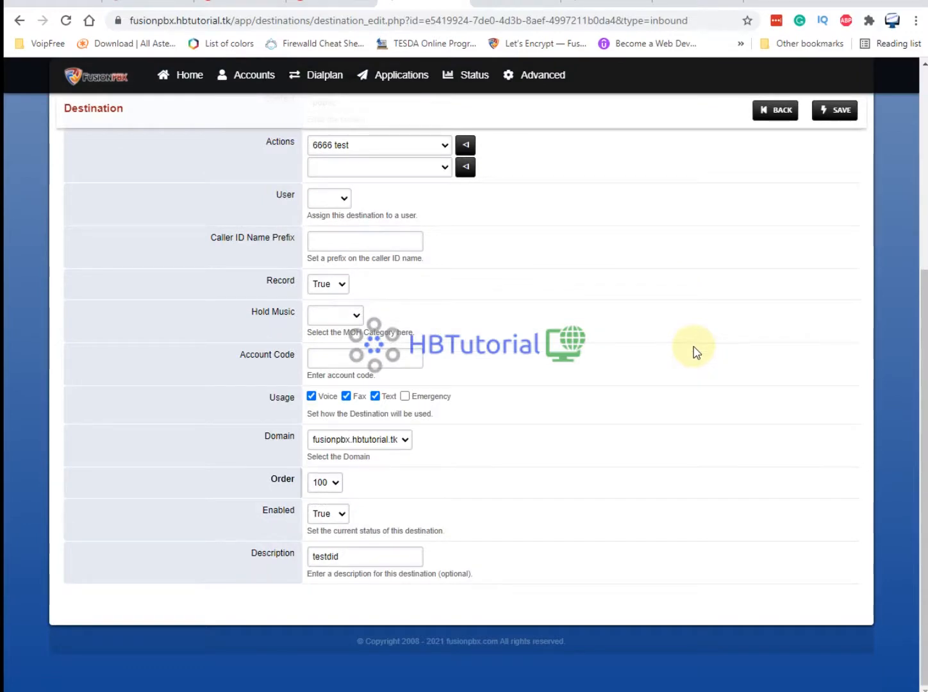
# - Open the domains access control list and review the allowed CIDR ranges described as twillio
pyautogui.scroll(5, 682, 349)
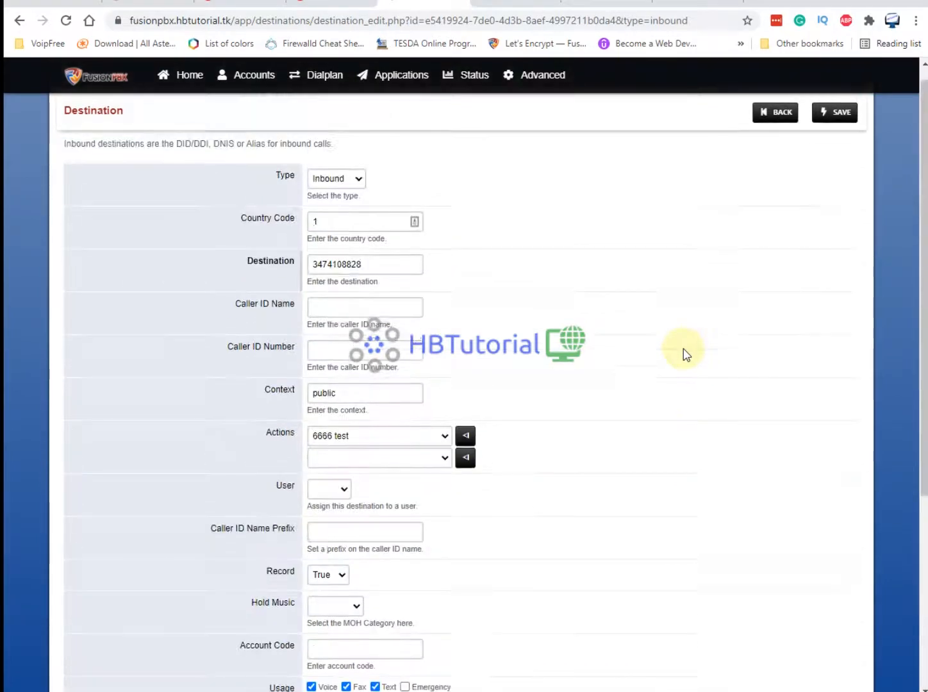
pyautogui.moveTo(486, 81)
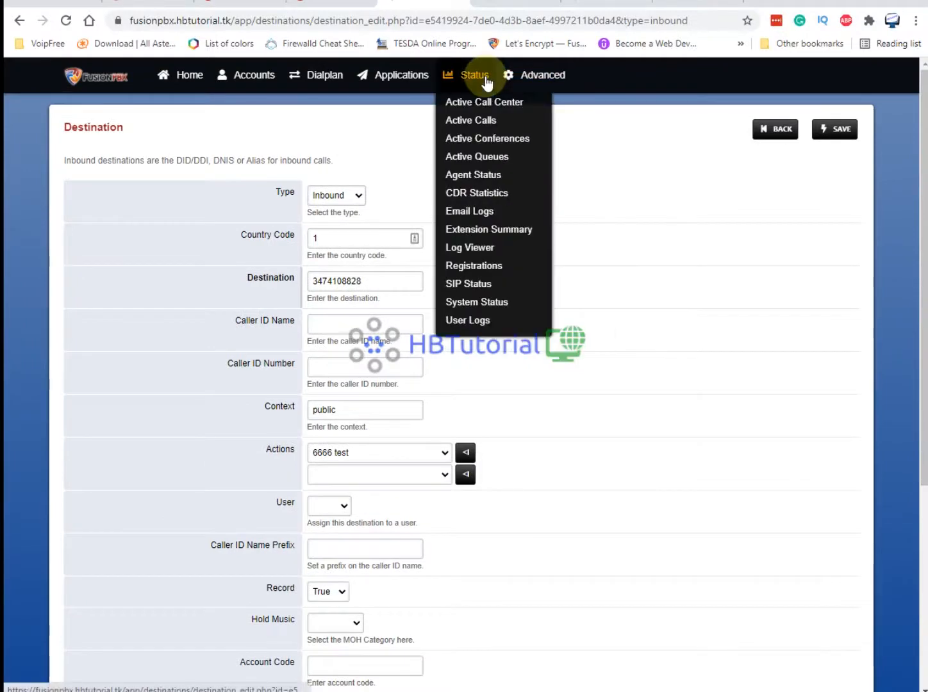
pyautogui.moveTo(532, 82)
pyautogui.click(527, 108)
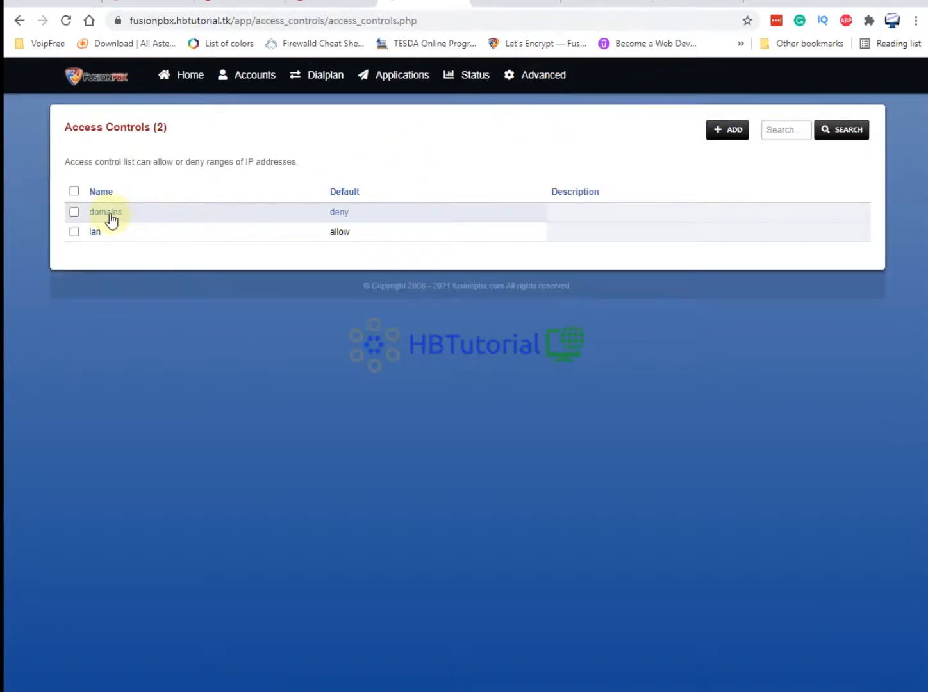
pyautogui.click(109, 216)
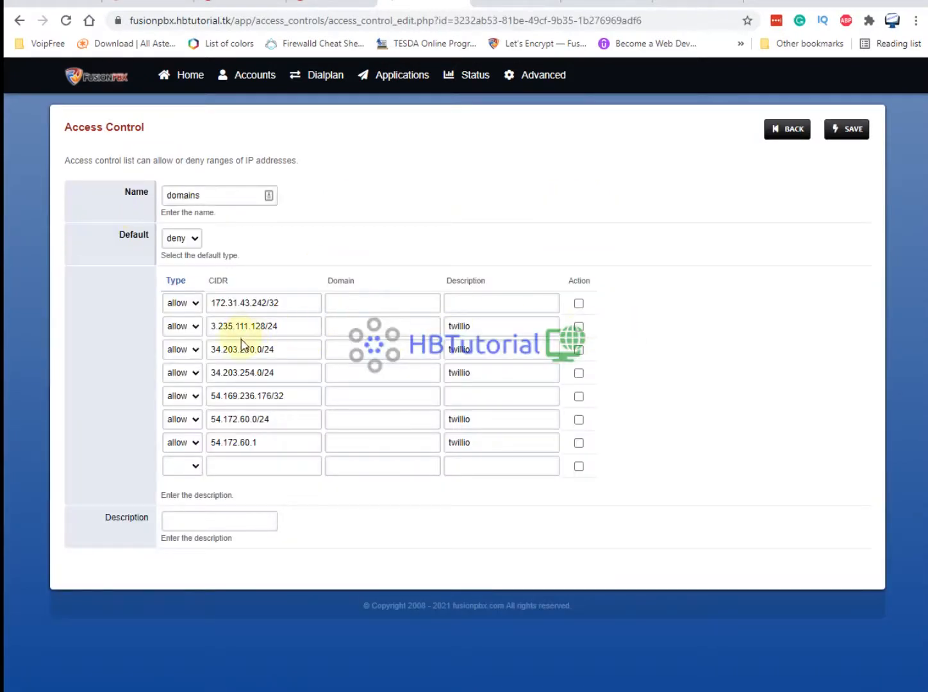
pyautogui.moveTo(210, 379); pyautogui.dragTo(277, 447)
pyautogui.moveTo(296, 349); pyautogui.dragTo(142, 316)
pyautogui.click(286, 355)
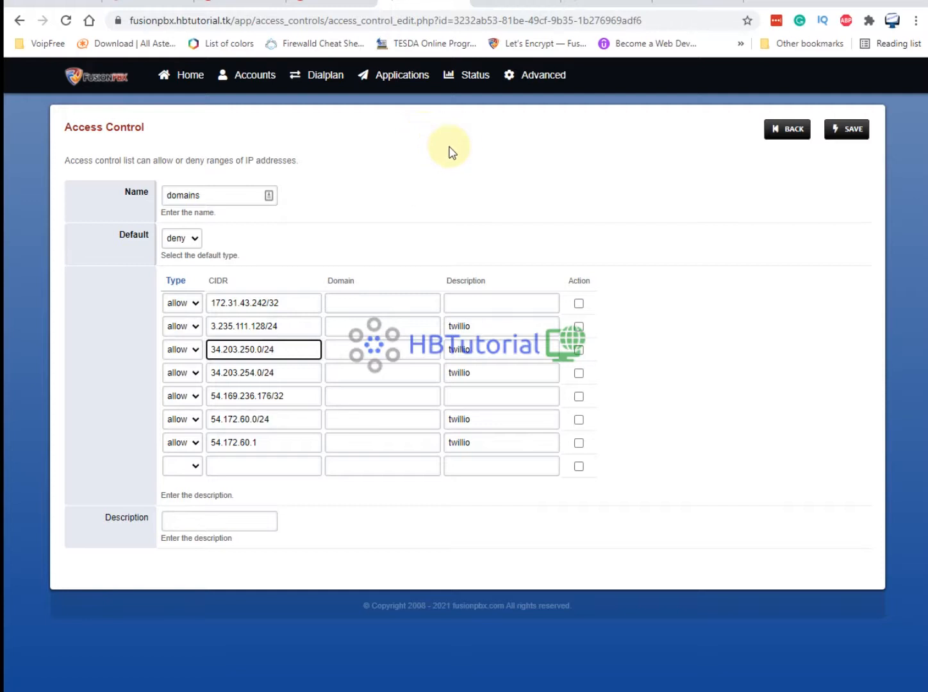
# - Open a blank IVR menu form and review its greeting, option, timeout and exit action fields
pyautogui.moveTo(325, 78)
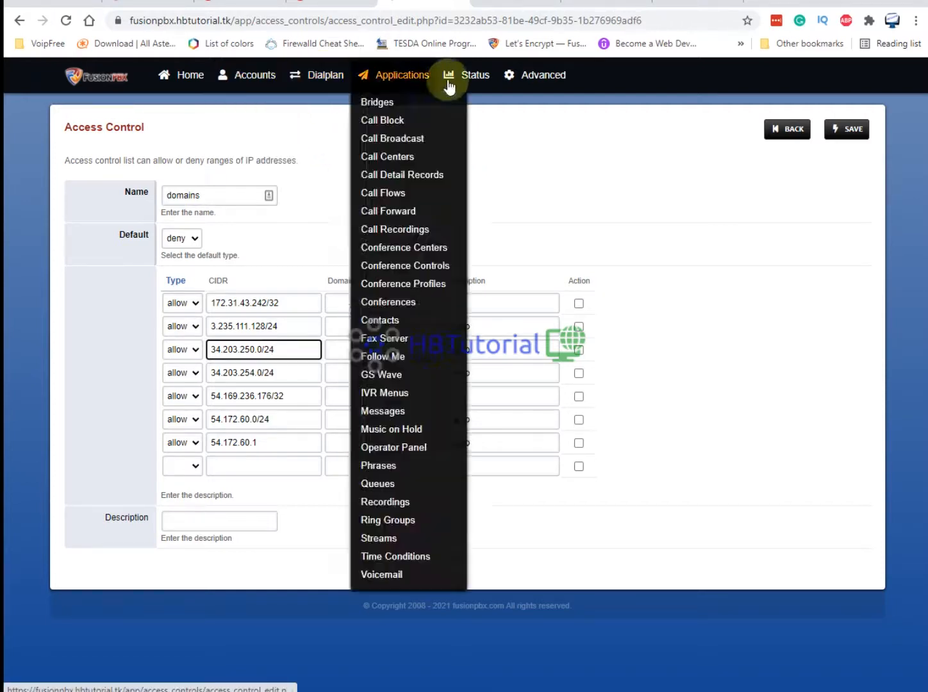
pyautogui.moveTo(269, 75)
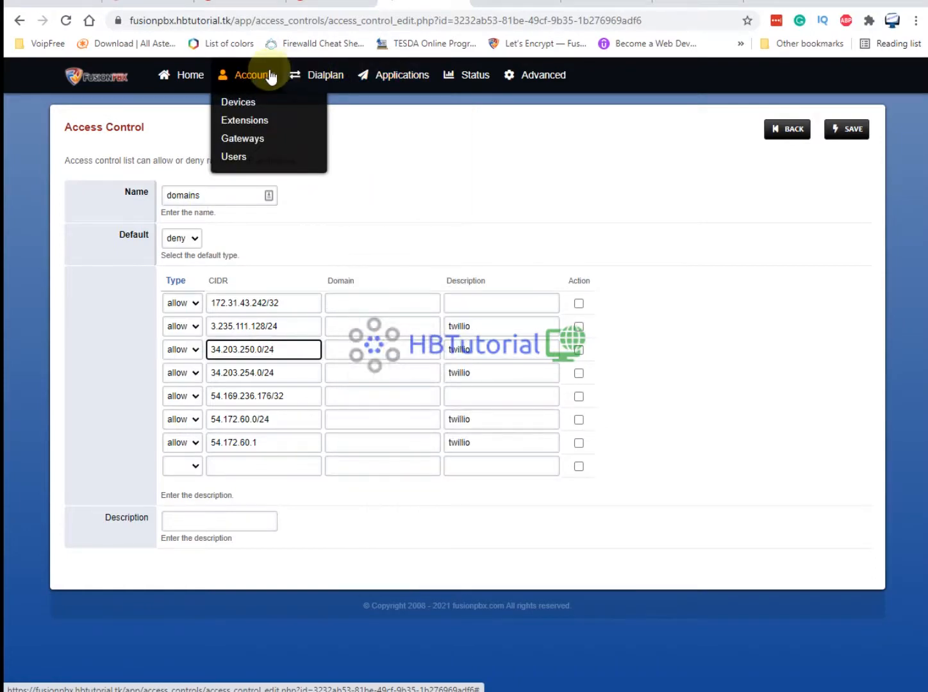
pyautogui.moveTo(424, 81)
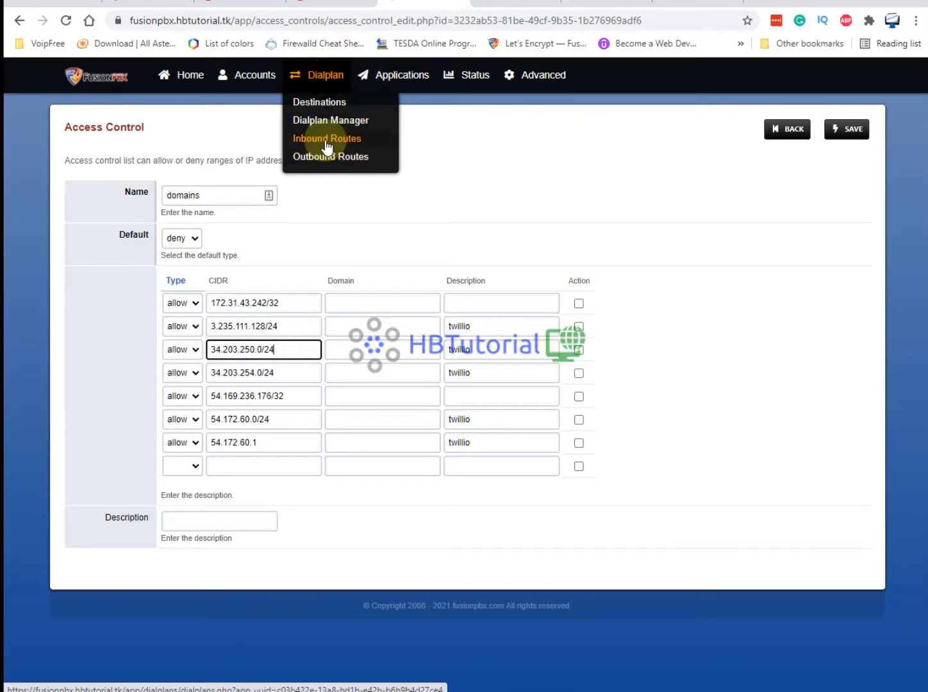
pyautogui.moveTo(386, 78)
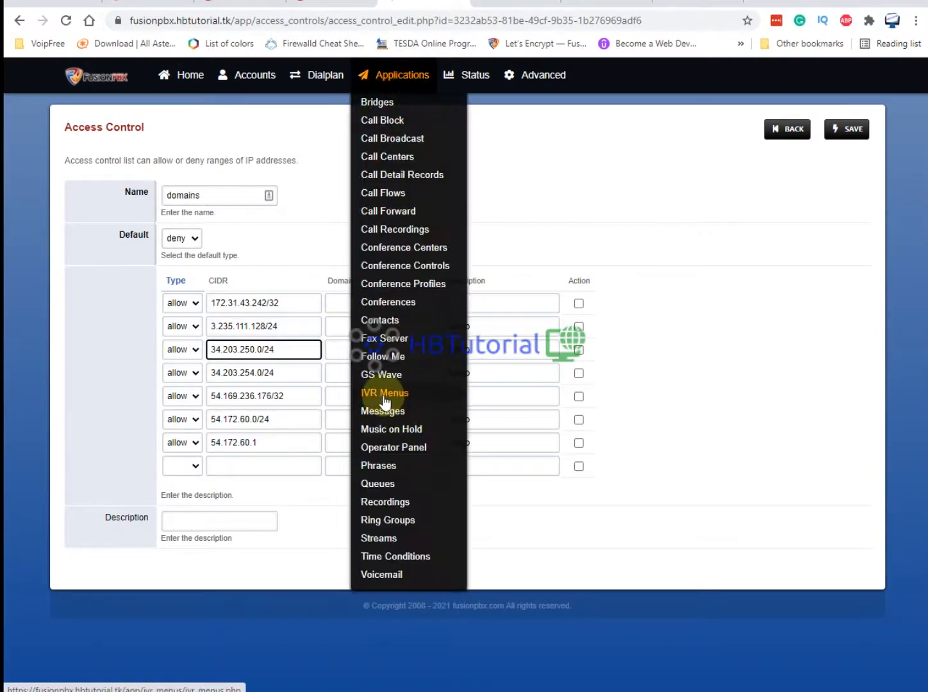
pyautogui.click(384, 394)
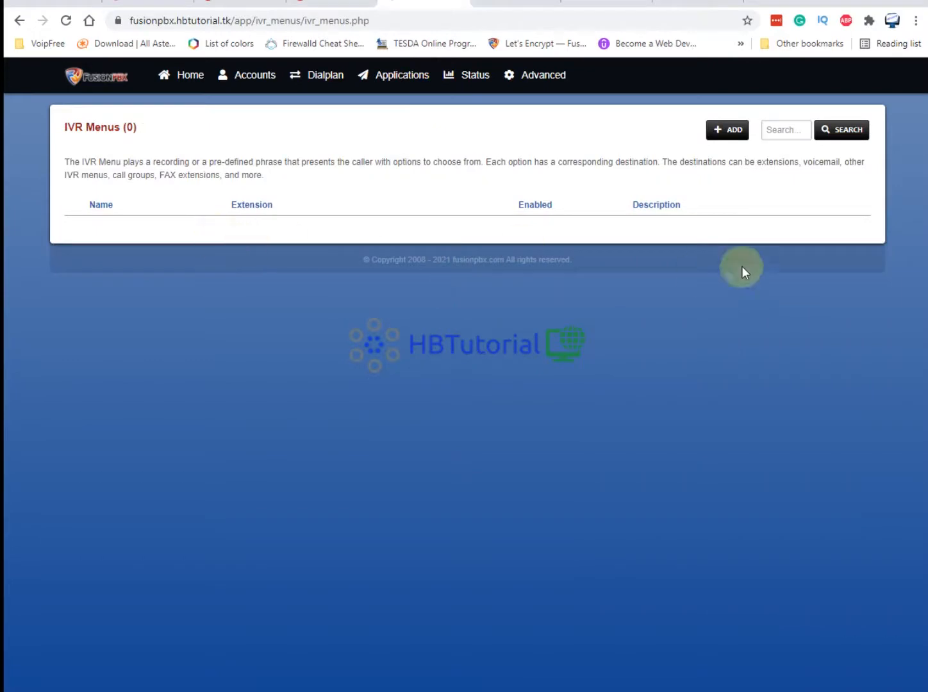
pyautogui.click(724, 130)
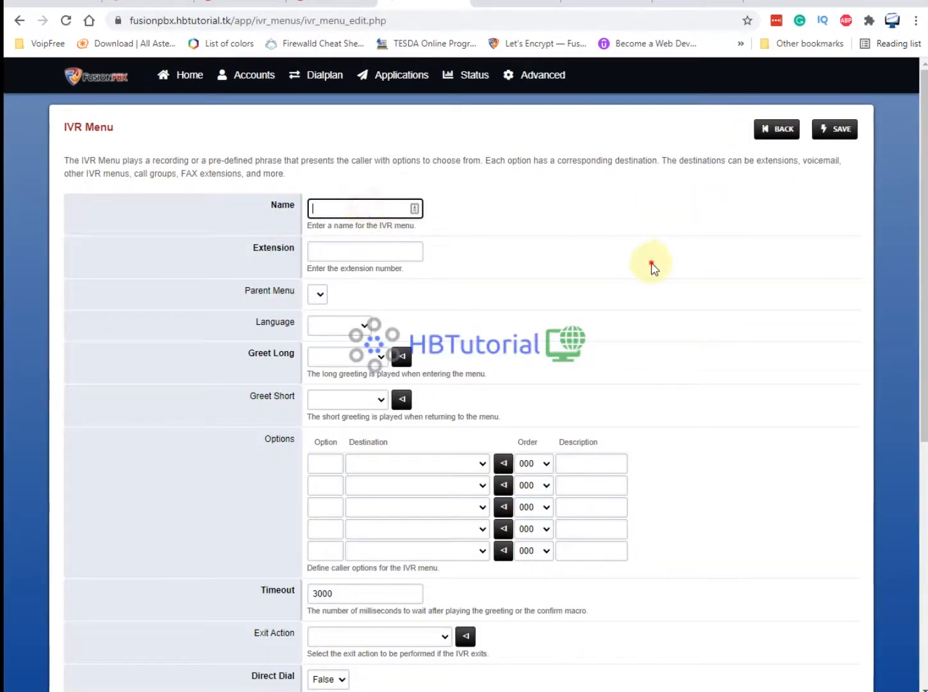
pyautogui.scroll(-5, 422, 439)
pyautogui.scroll(5, 383, 508)
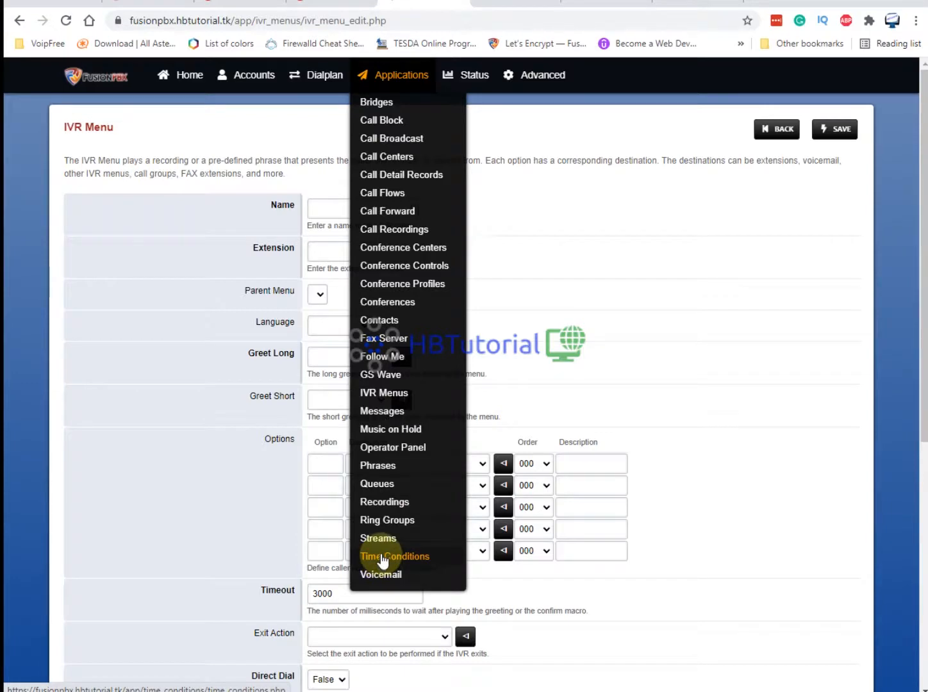
# - Open the call forward settings of extension 6666 and examine the Call Forward option
pyautogui.click(384, 362)
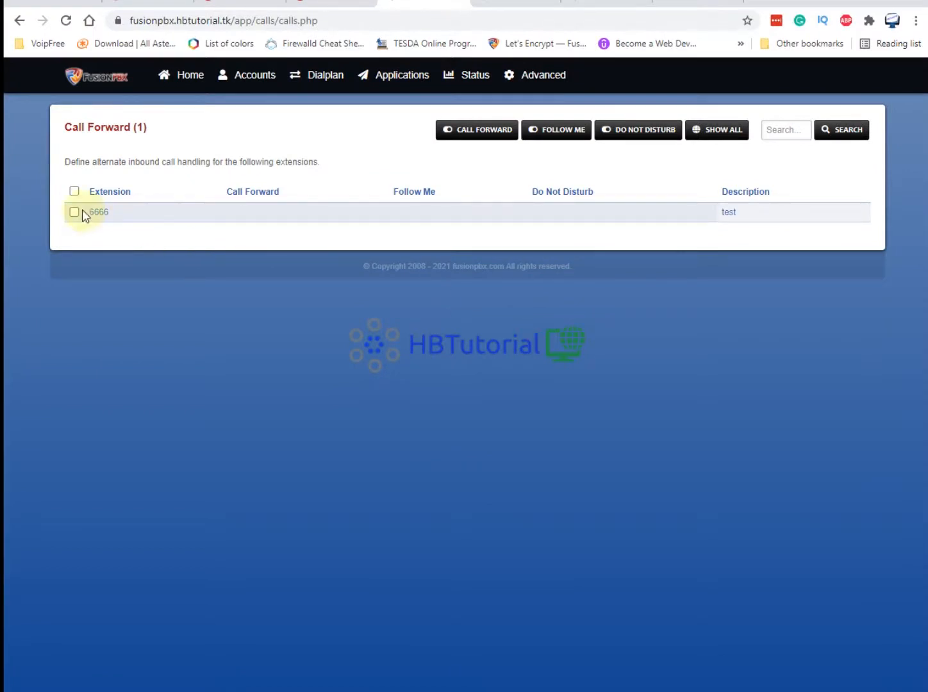
pyautogui.click(100, 212)
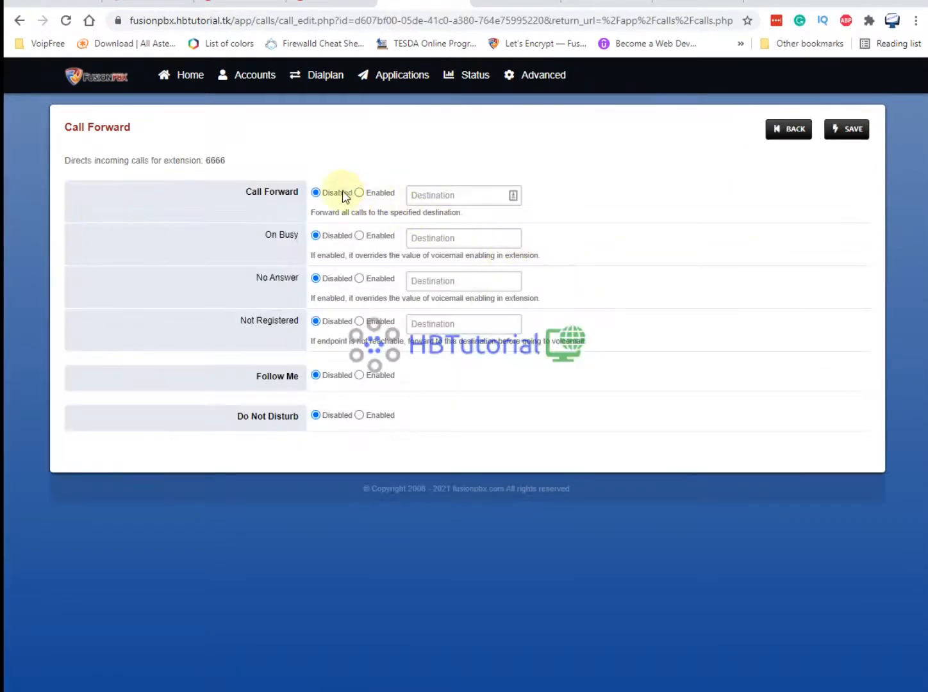
pyautogui.moveTo(232, 192); pyautogui.dragTo(285, 195)
pyautogui.click(803, 291)
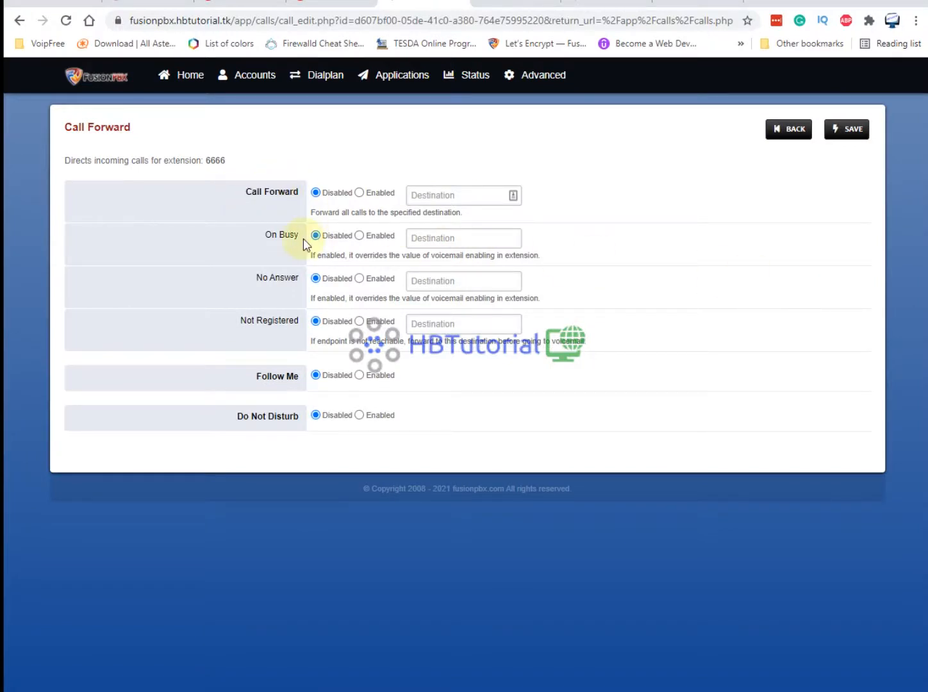
# - Enable the On Busy, No Answer and Not Registered forwarding options for extension 6666
pyautogui.click(358, 236)
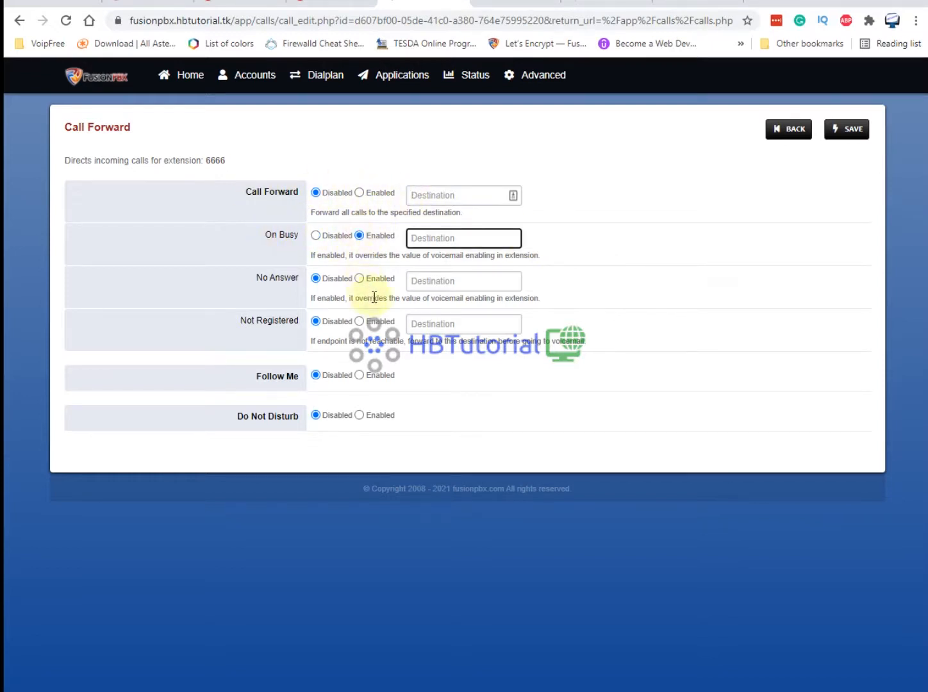
pyautogui.click(450, 237)
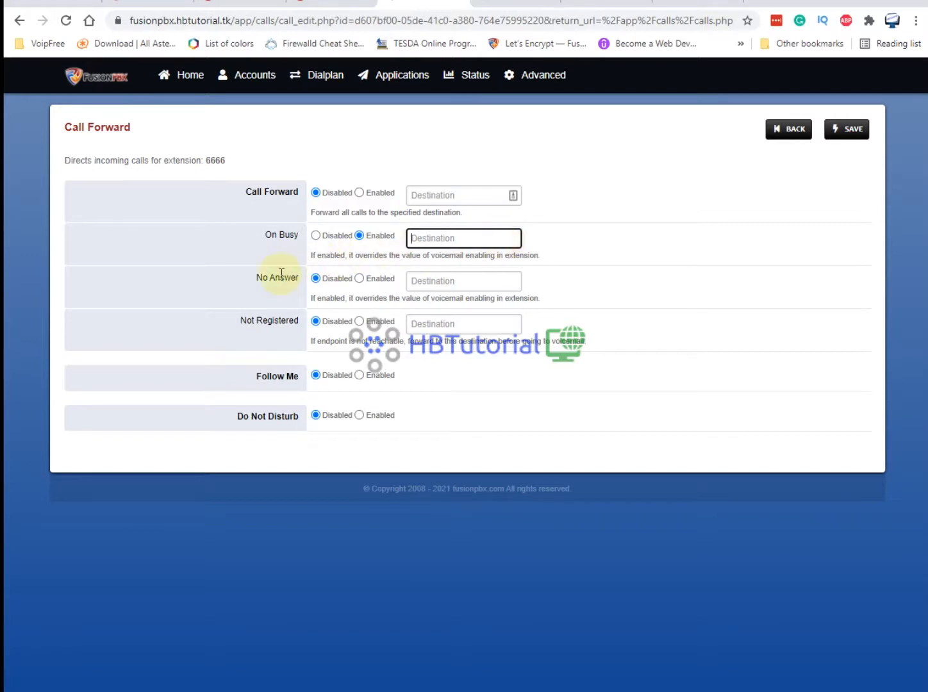
pyautogui.click(359, 279)
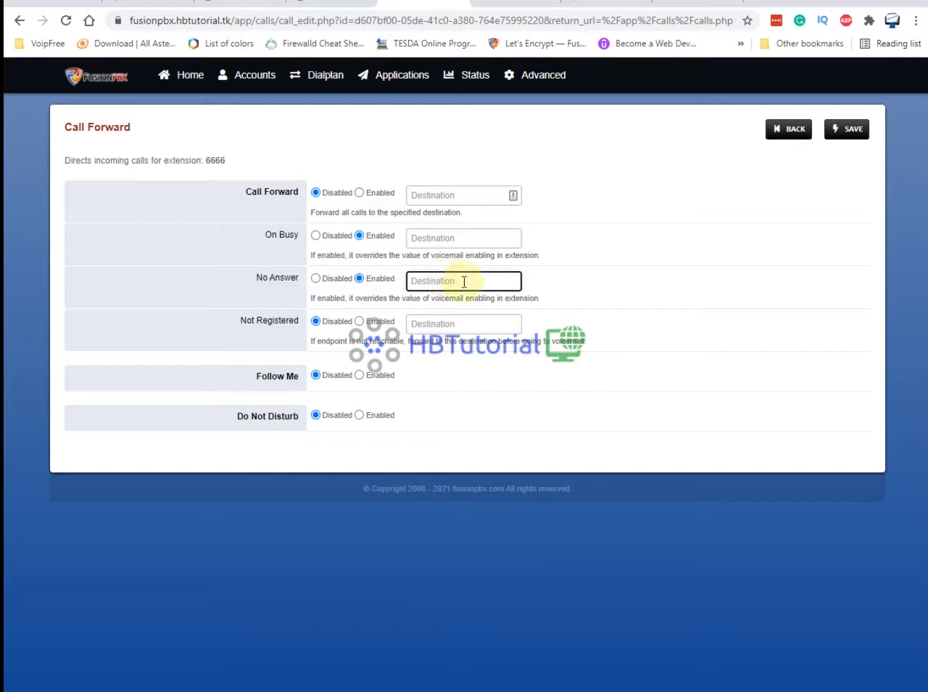
pyautogui.click(360, 322)
pyautogui.click(445, 323)
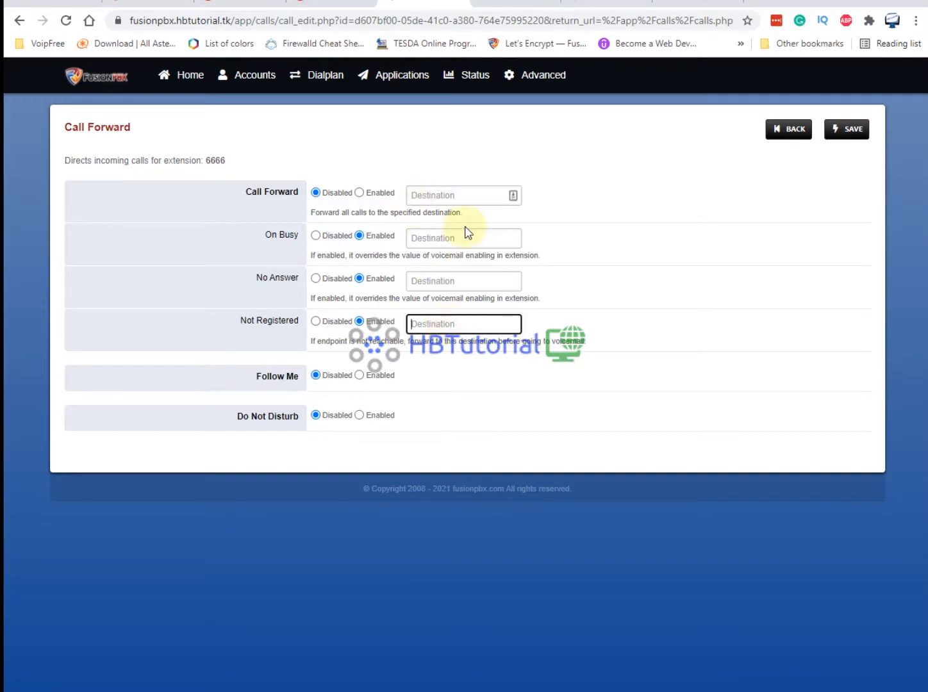
# - Open extension 6666 from the extensions list and review its caller ID, directory, call limit and voicemail settings
pyautogui.moveTo(325, 74)
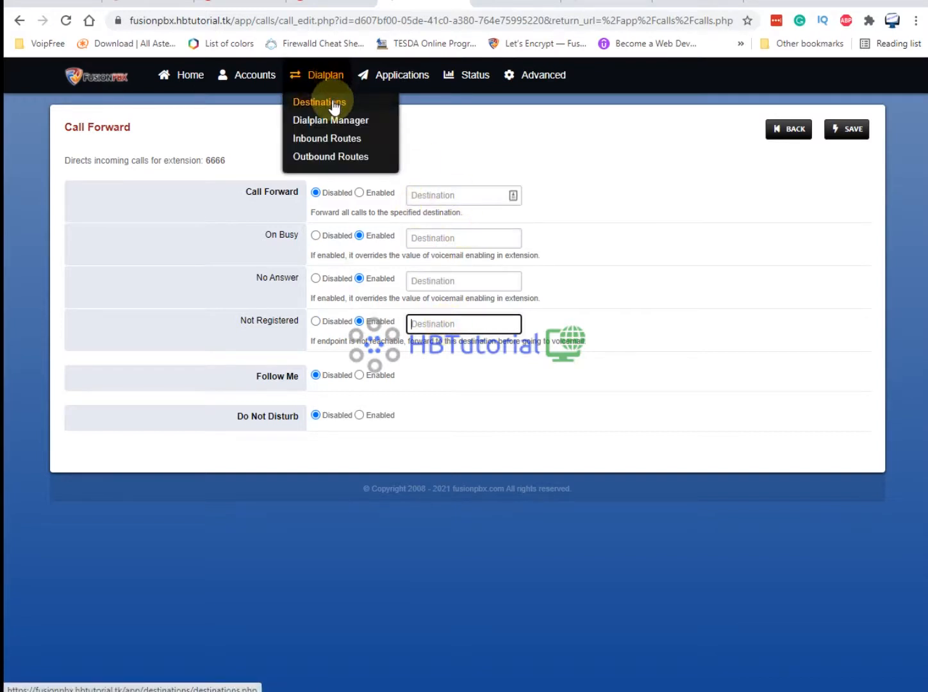
pyautogui.moveTo(266, 87)
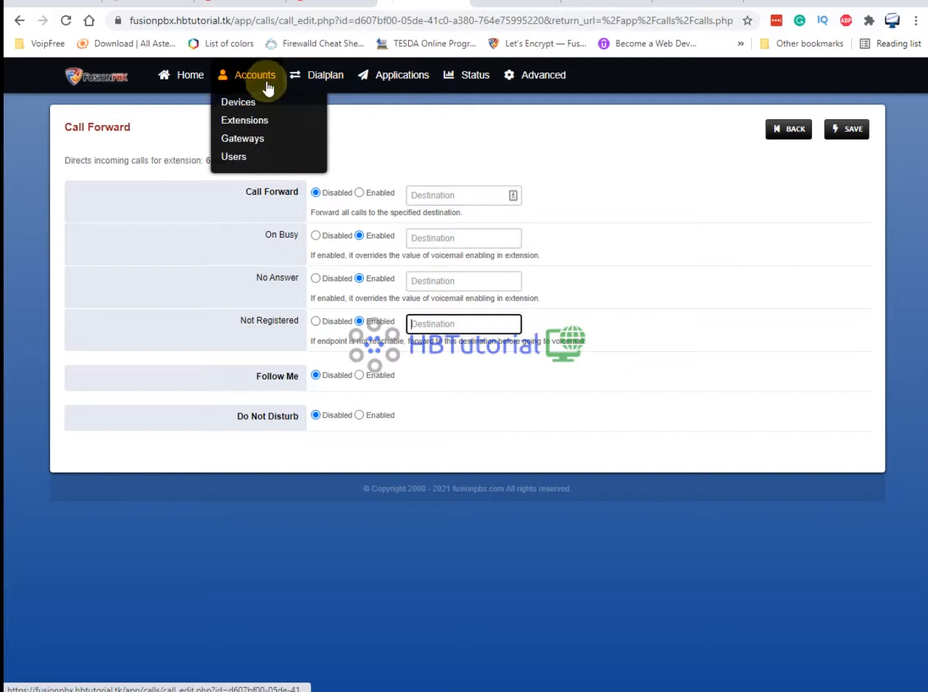
pyautogui.click(255, 121)
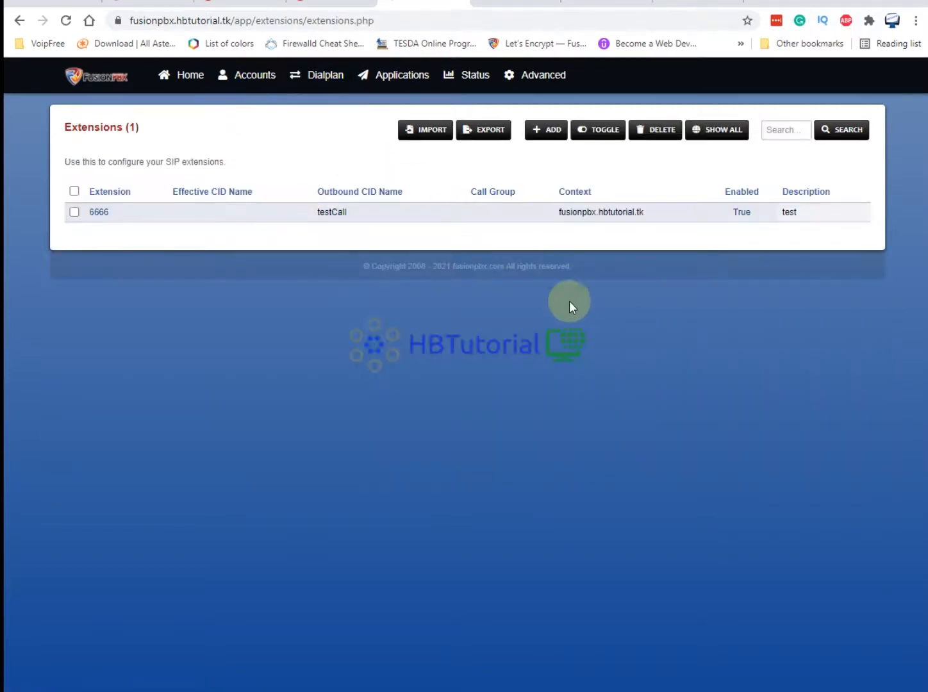
pyautogui.click(96, 212)
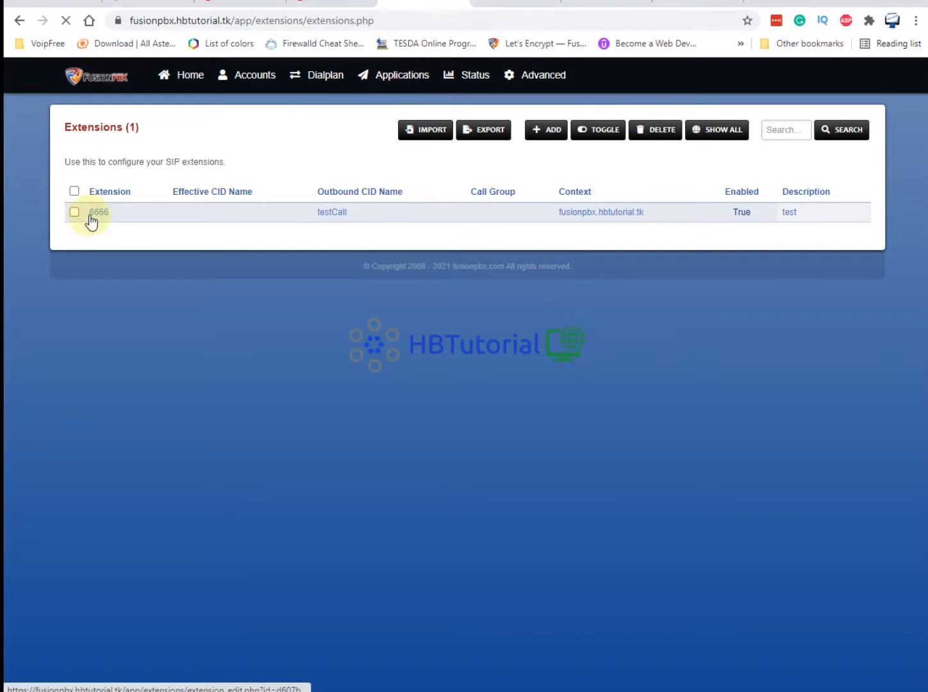
pyautogui.scroll(-15, 564, 404)
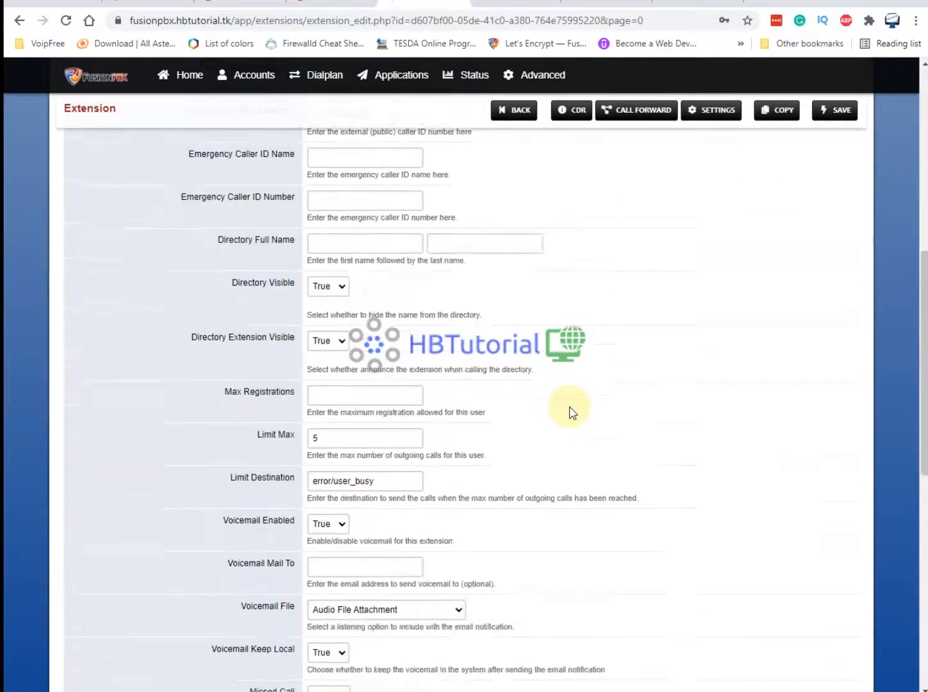
pyautogui.scroll(-2, 572, 410)
pyautogui.scroll(15, 574, 410)
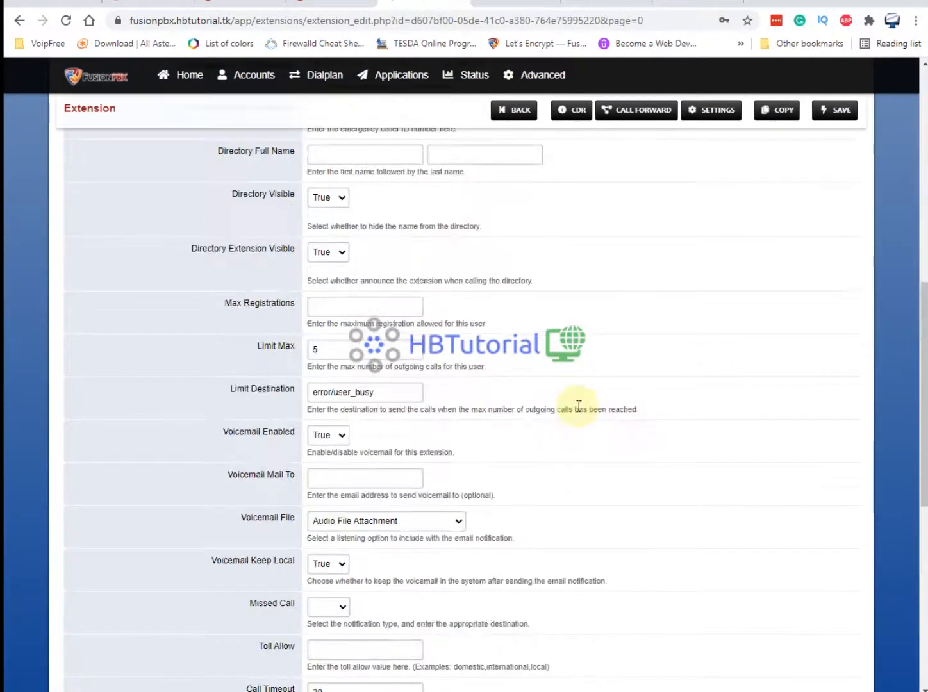
pyautogui.scroll(2, 578, 406)
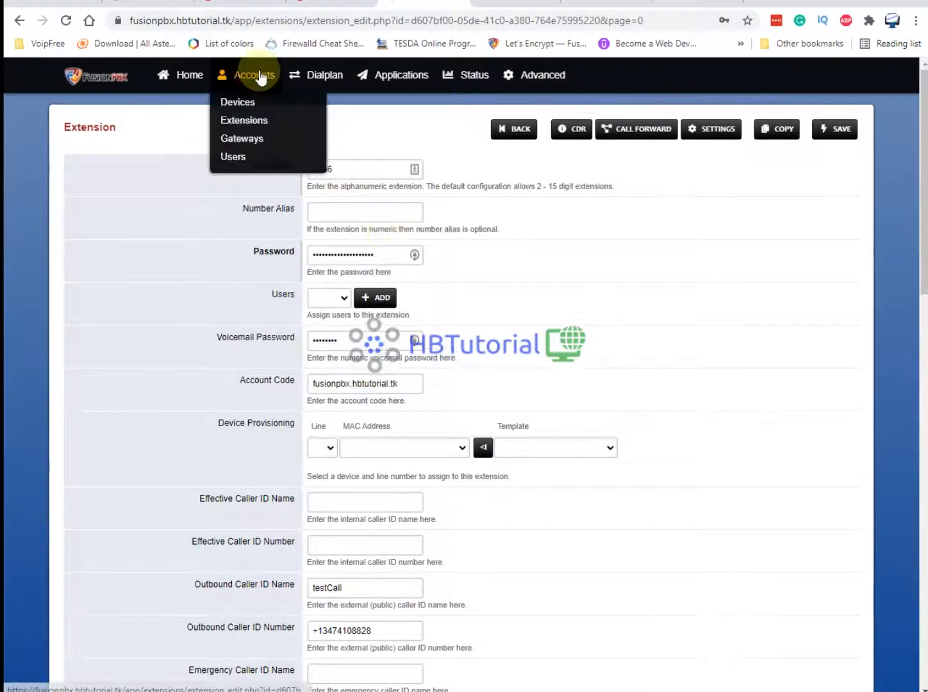
pyautogui.scroll(-7, 726, 408)
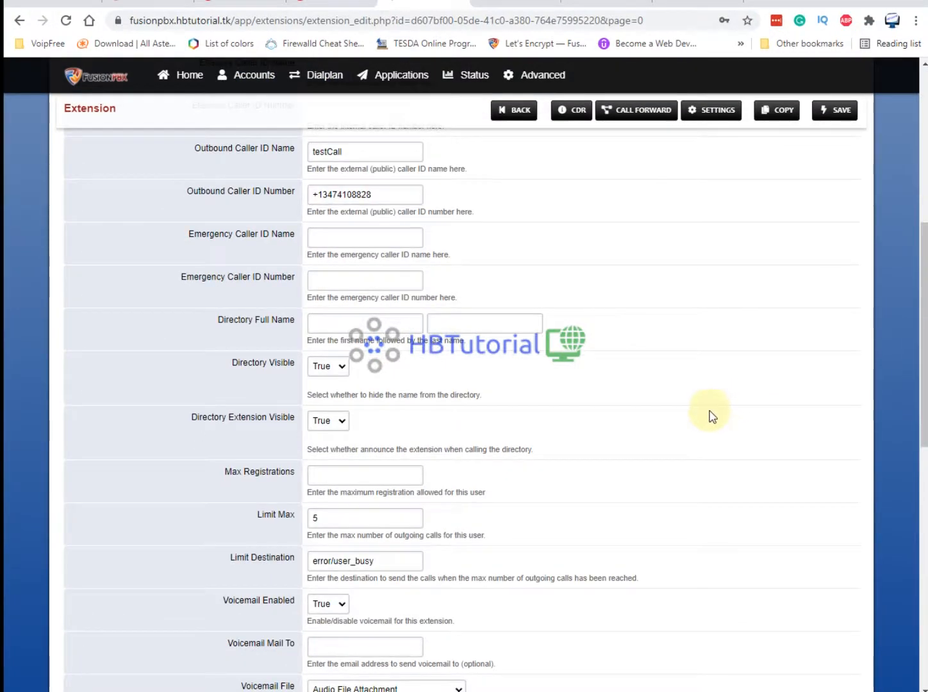
pyautogui.scroll(7, 710, 417)
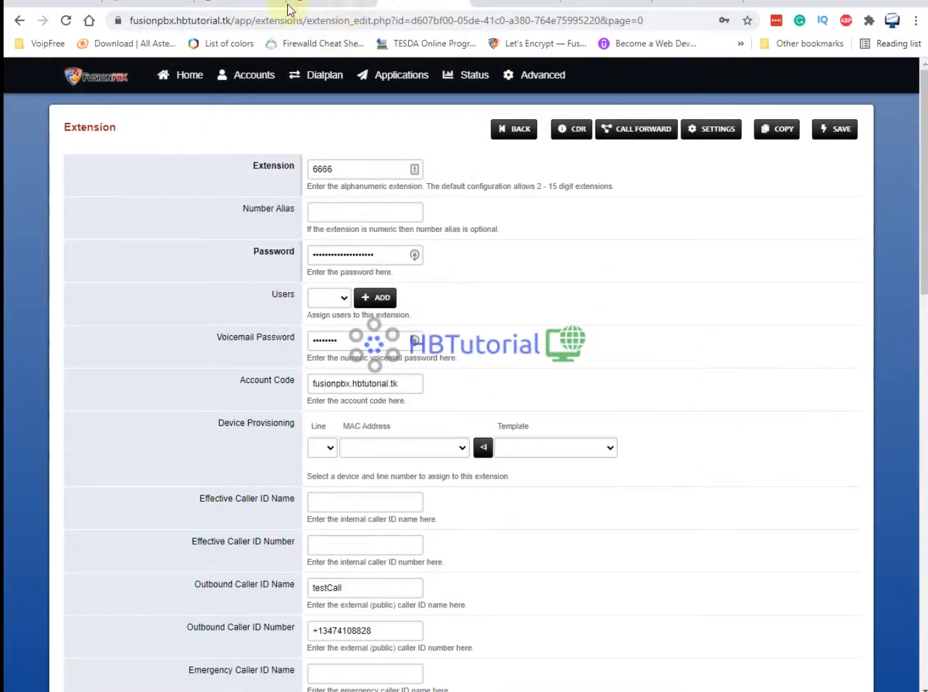
# - Switch to the Twilio console and review the fusionpbx trunk's origination URIs, disaster recovery and test call sections
pyautogui.click(243, 5)
pyautogui.click(150, 5)
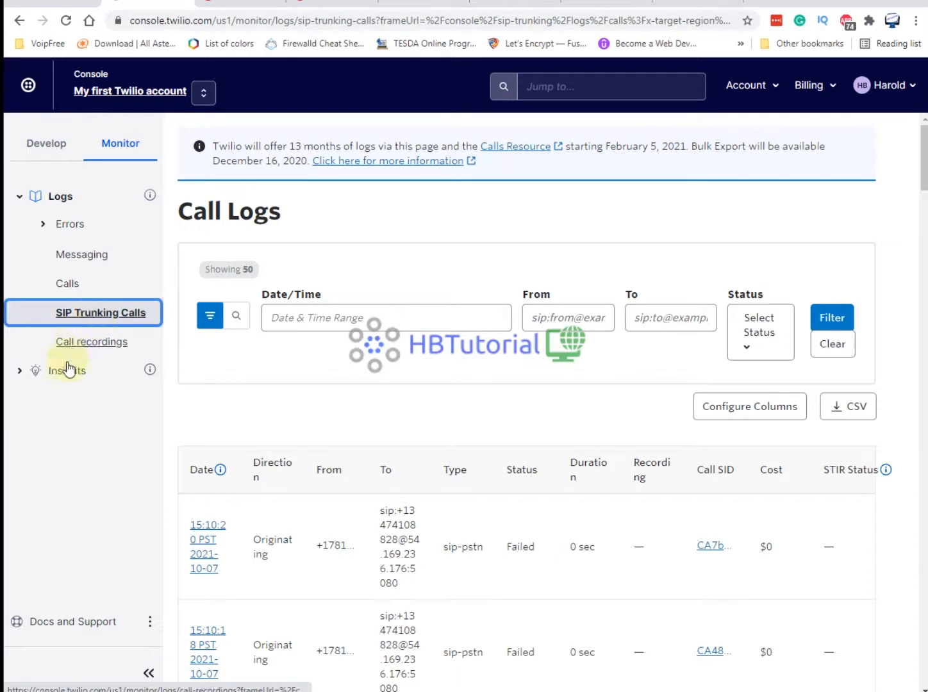
pyautogui.click(38, 141)
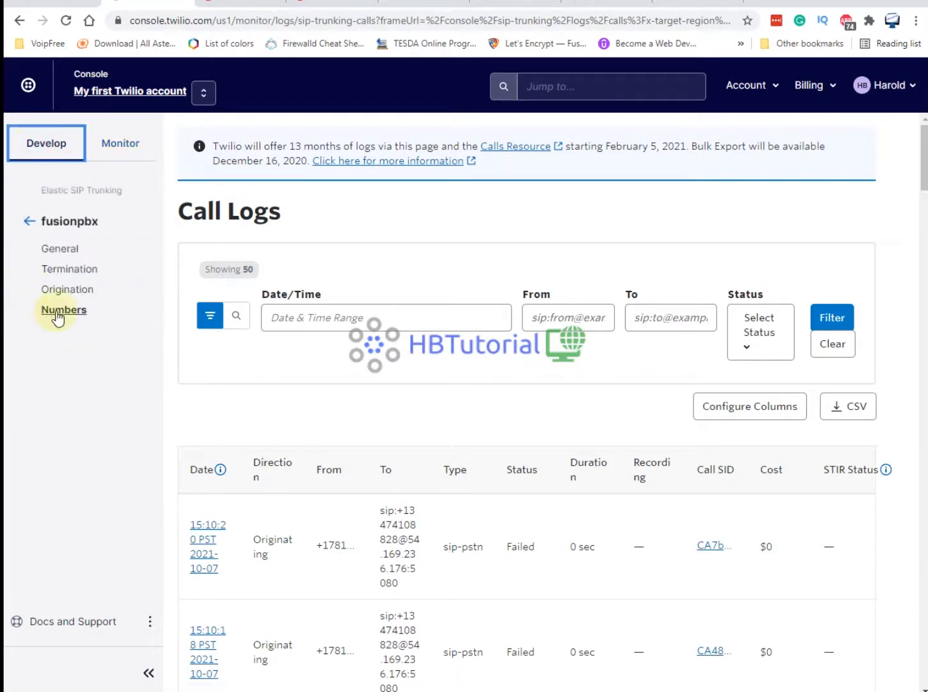
pyautogui.click(63, 291)
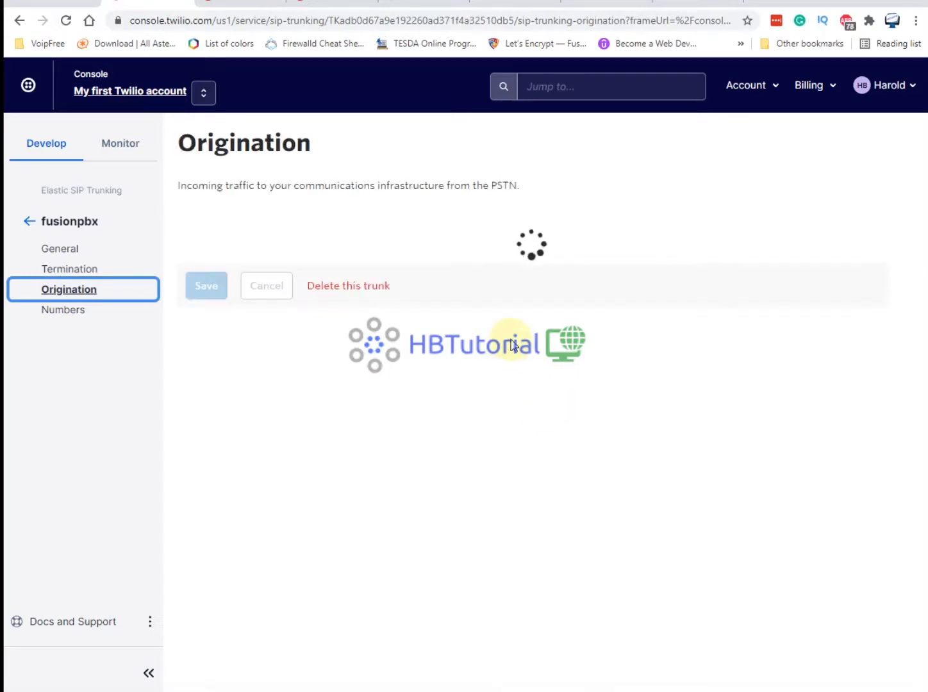
pyautogui.scroll(-1, 321, 295)
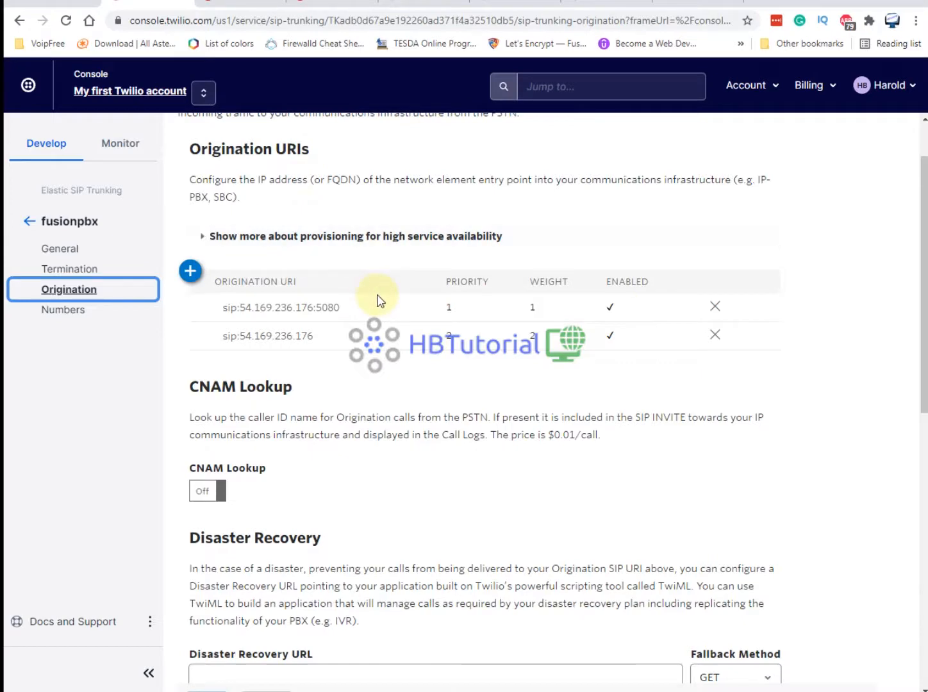
pyautogui.scroll(-7, 397, 307)
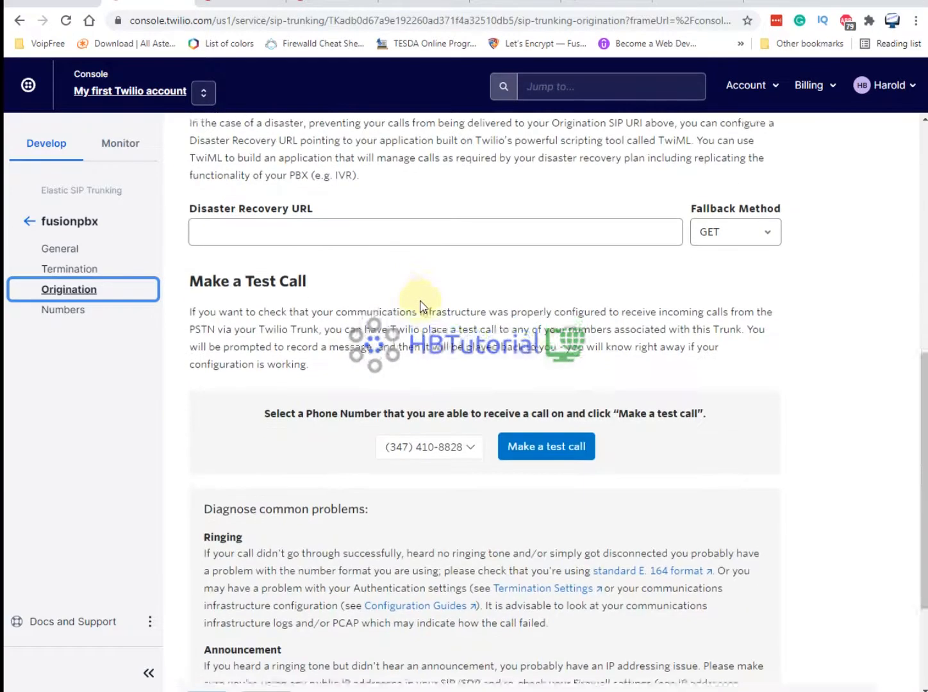
pyautogui.scroll(-3, 417, 282)
pyautogui.scroll(2, 245, 305)
# - Open the fusionpbx trunk's numbers, examine the dialog for adding an existing number, and close it without adding anything
pyautogui.click(62, 311)
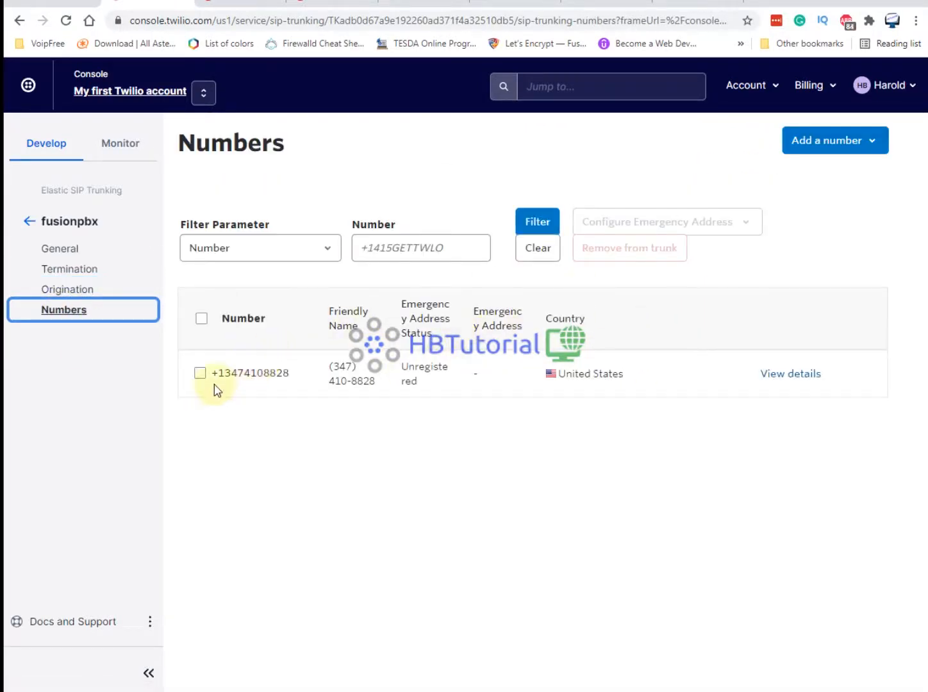
pyautogui.click(859, 147)
pyautogui.click(807, 174)
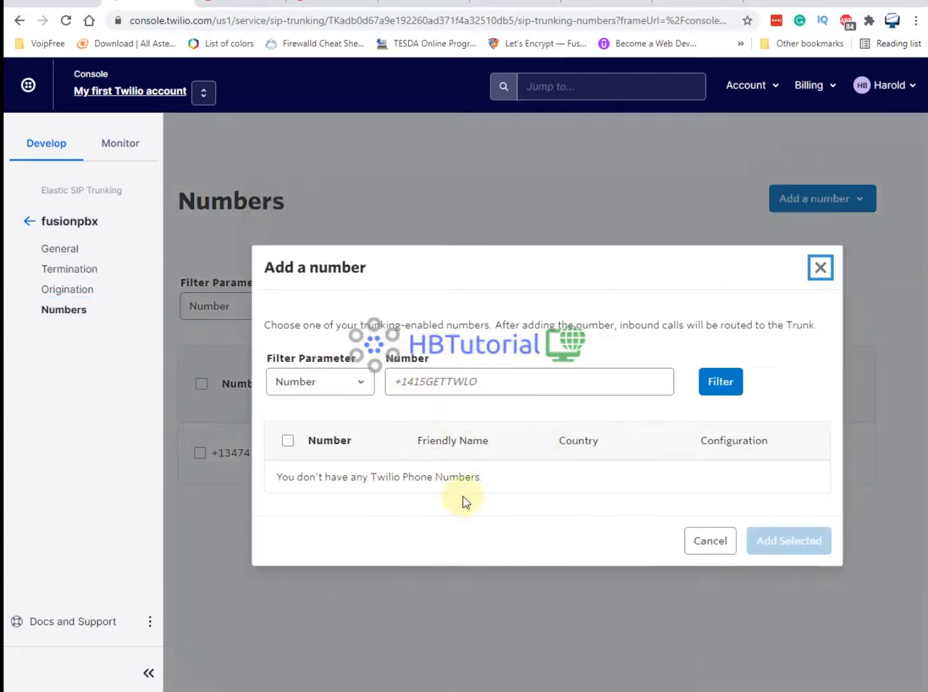
pyautogui.click(288, 479)
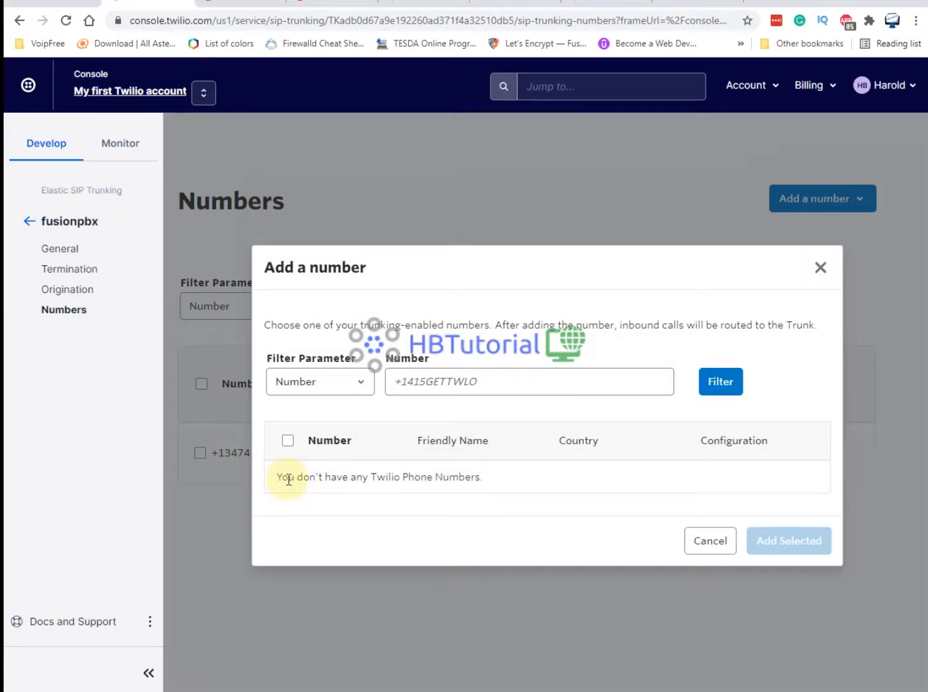
pyautogui.click(822, 269)
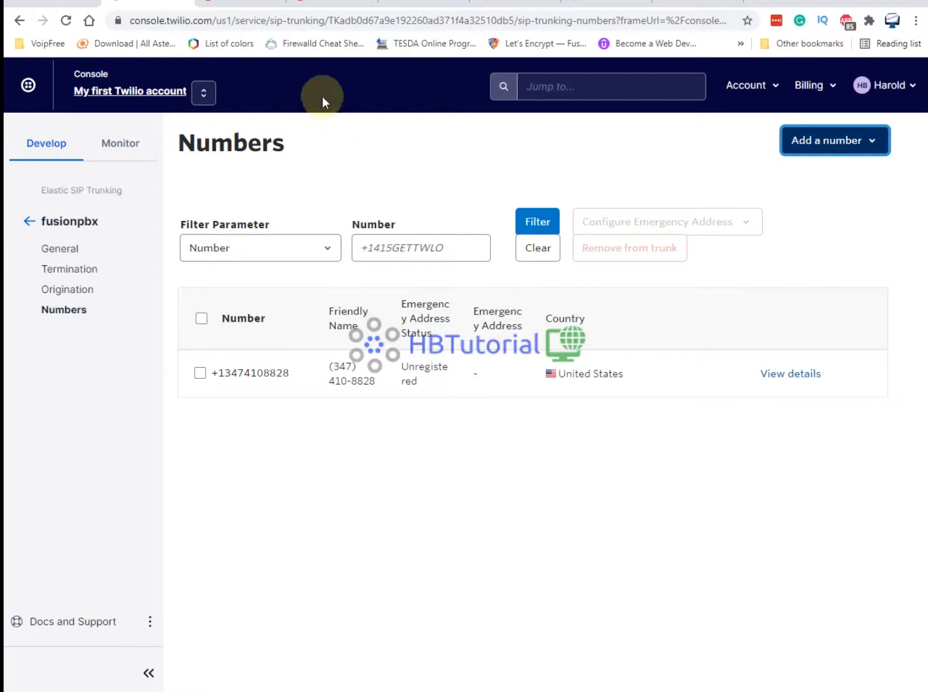
# - Switch to FusionPBX and start a new destination of type Inbound with country code 1
pyautogui.click(422, 5)
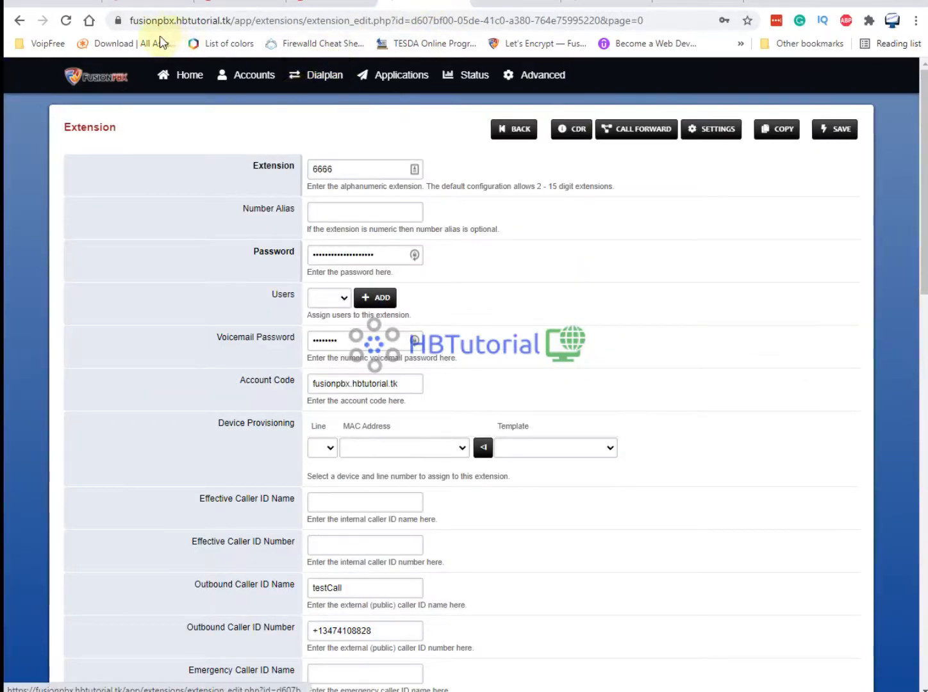
pyautogui.moveTo(336, 77)
pyautogui.click(320, 102)
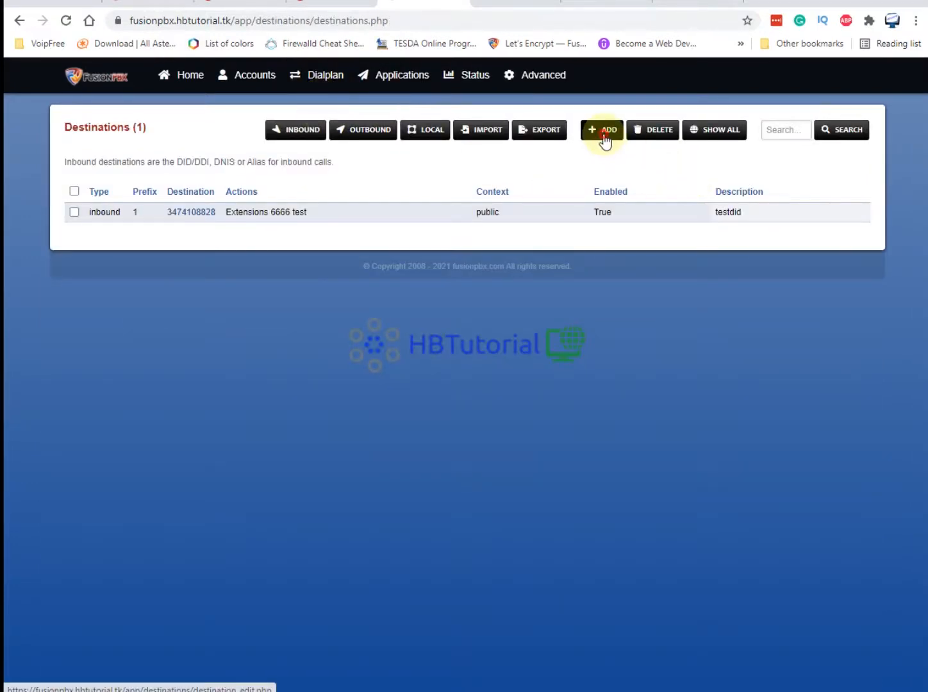
pyautogui.click(604, 140)
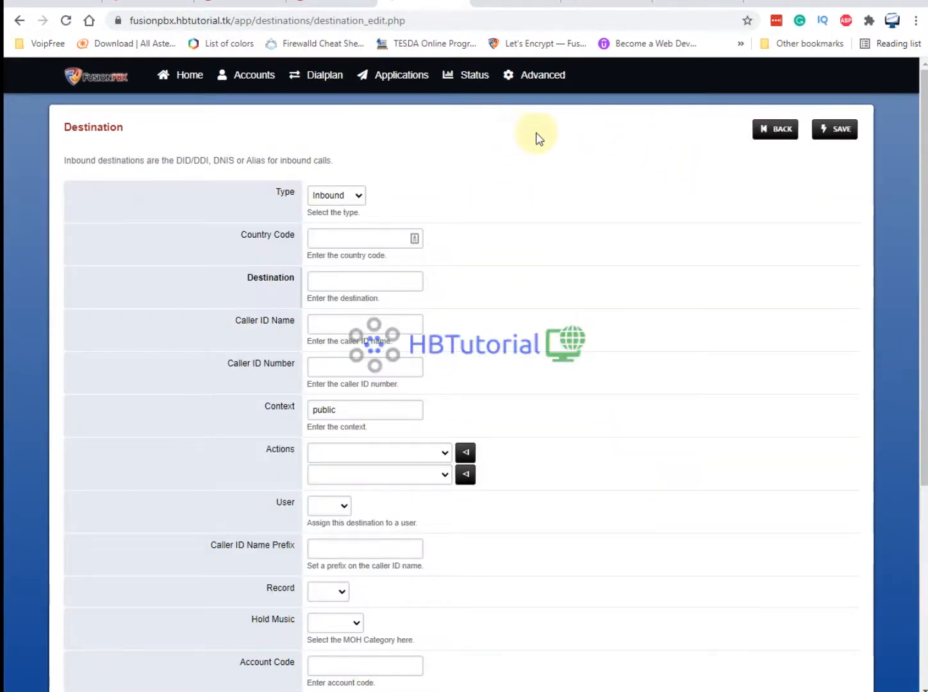
pyautogui.click(332, 196)
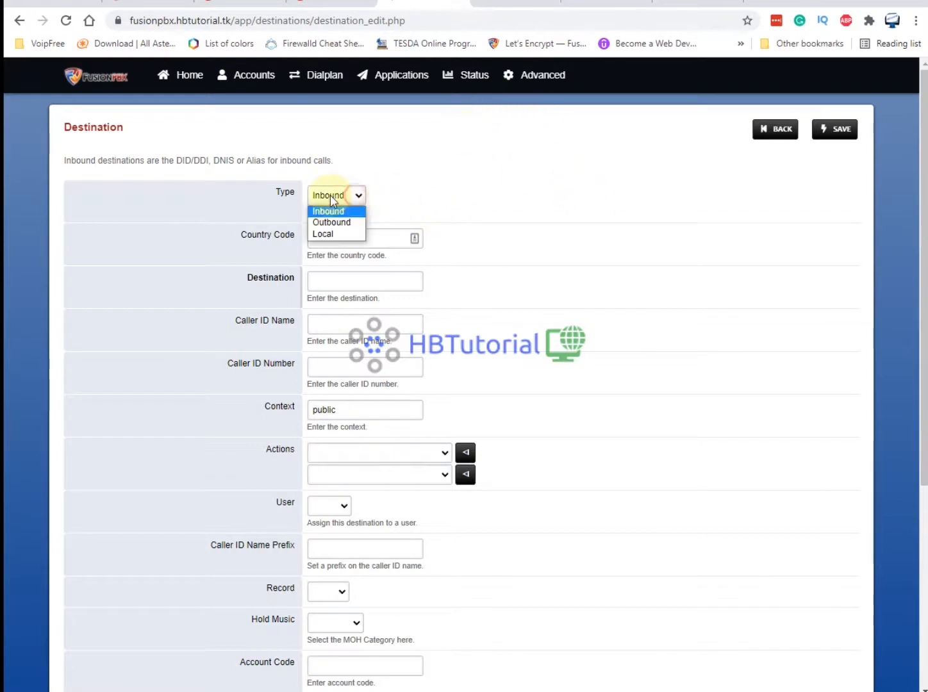
pyautogui.click(329, 212)
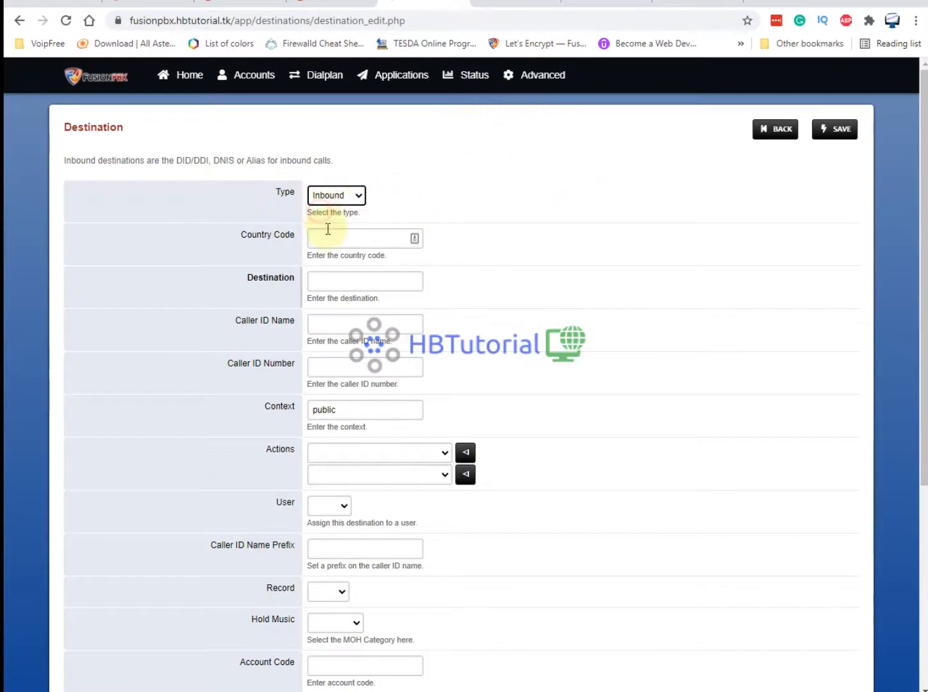
pyautogui.click(323, 236)
pyautogui.write('1')
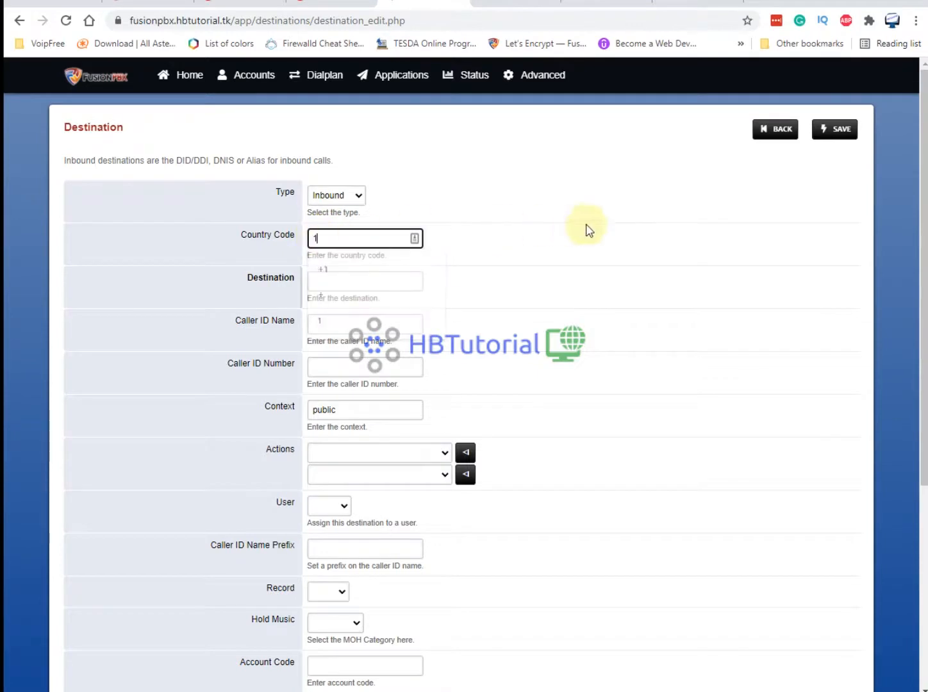
# - Enter the Twilio phone number without its country code as the new destination
pyautogui.click(374, 283)
pyautogui.click(329, 314)
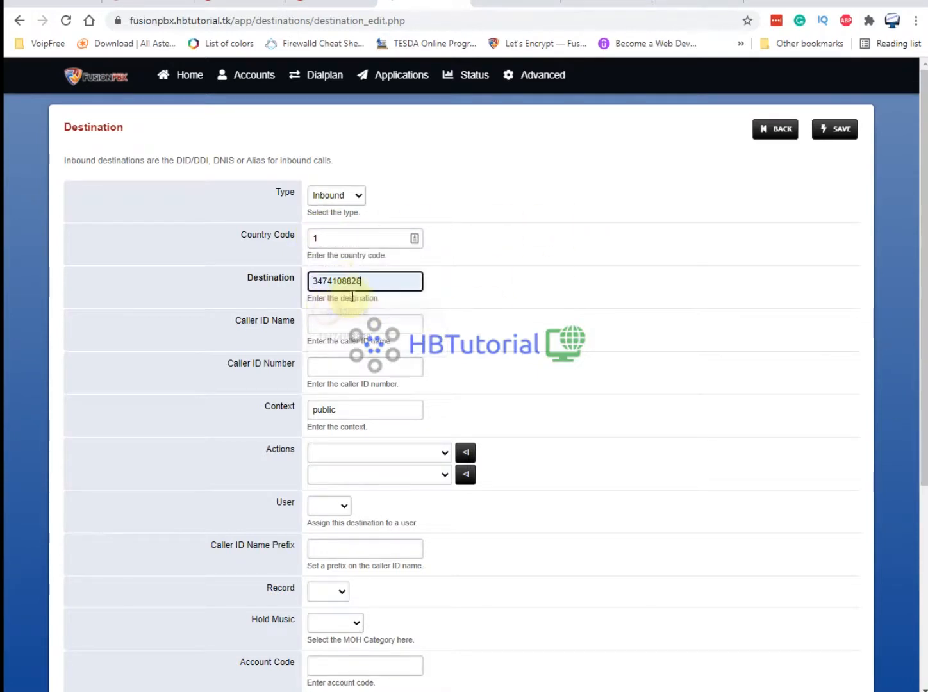
pyautogui.moveTo(254, 278); pyautogui.dragTo(274, 286)
pyautogui.click(566, 291)
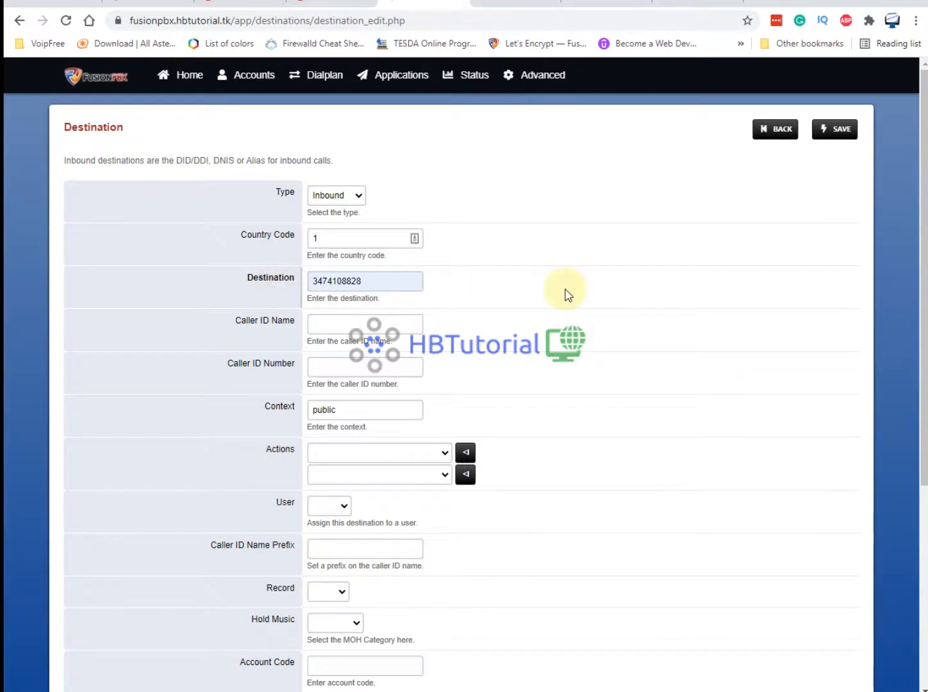
pyautogui.scroll(-1, 566, 295)
pyautogui.moveTo(401, 209); pyautogui.dragTo(291, 218)
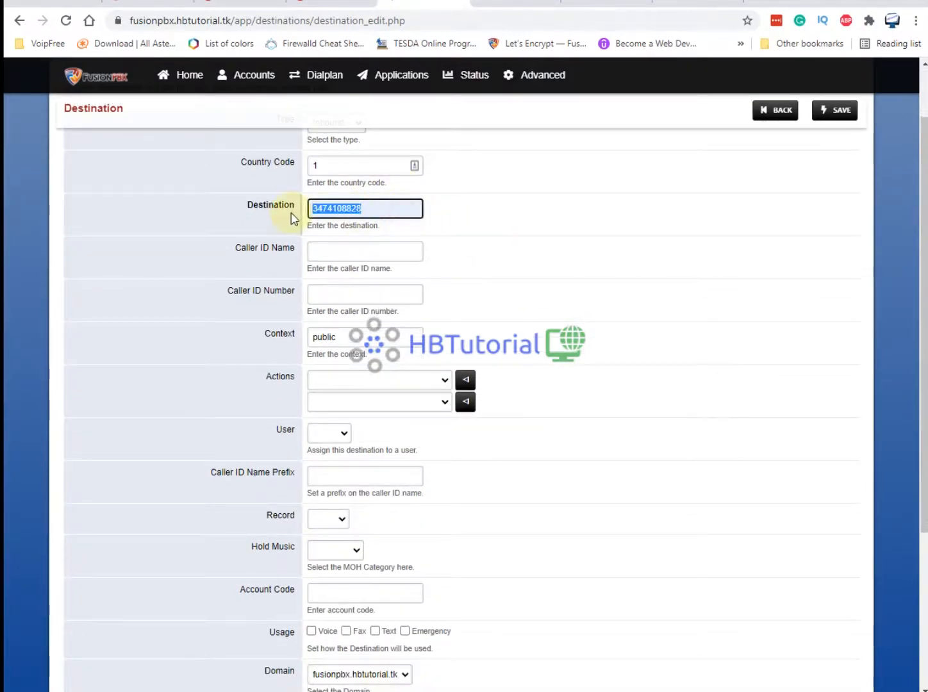
pyautogui.click(512, 224)
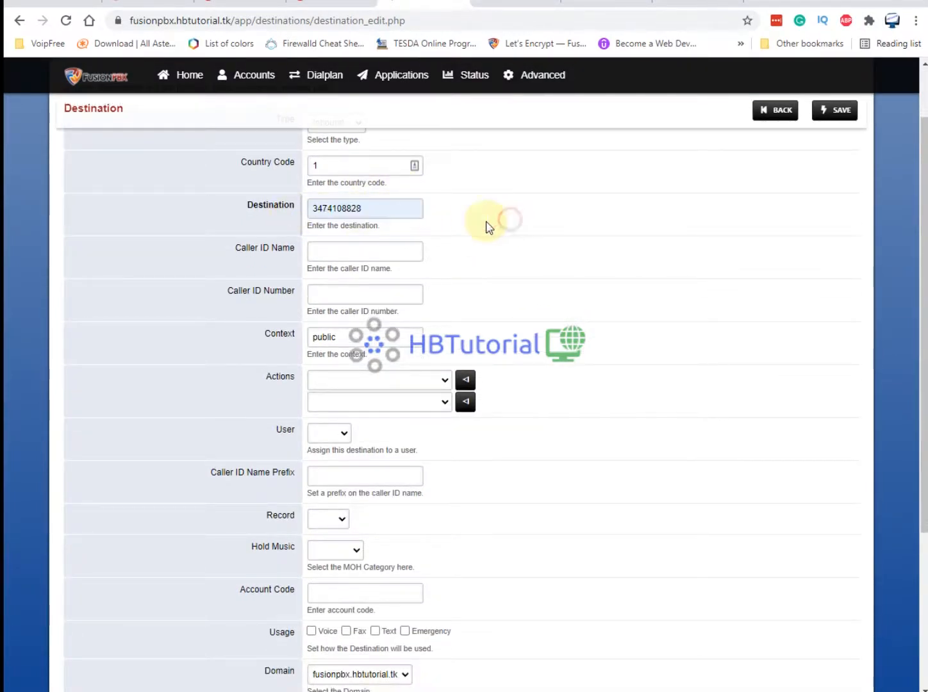
# - Examine the extension, tone, voicemail and other choices available for the destination's Actions without selecting one
pyautogui.moveTo(268, 382); pyautogui.dragTo(304, 381)
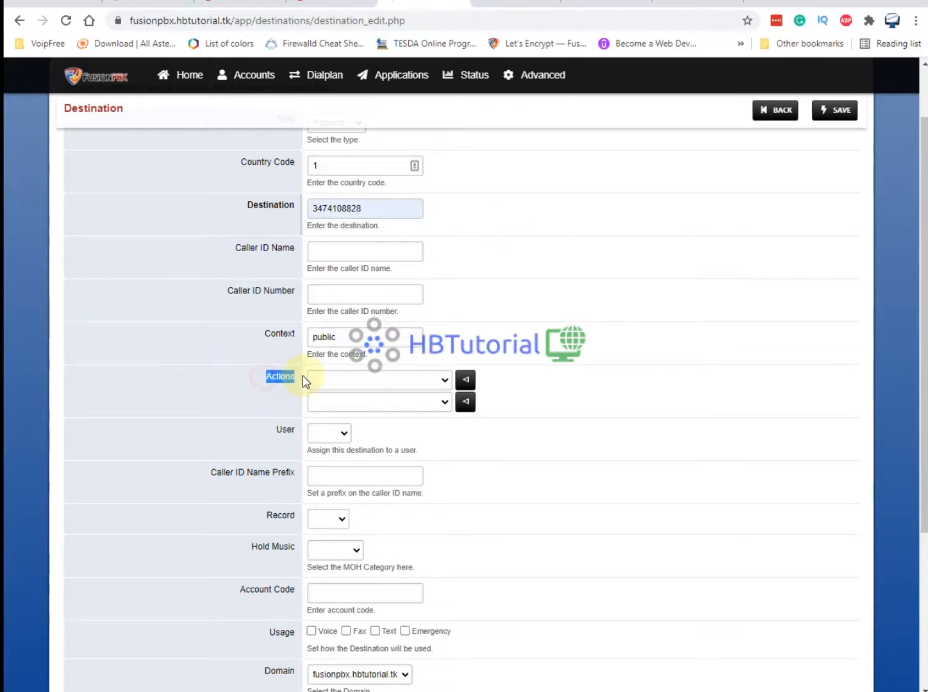
pyautogui.click(330, 383)
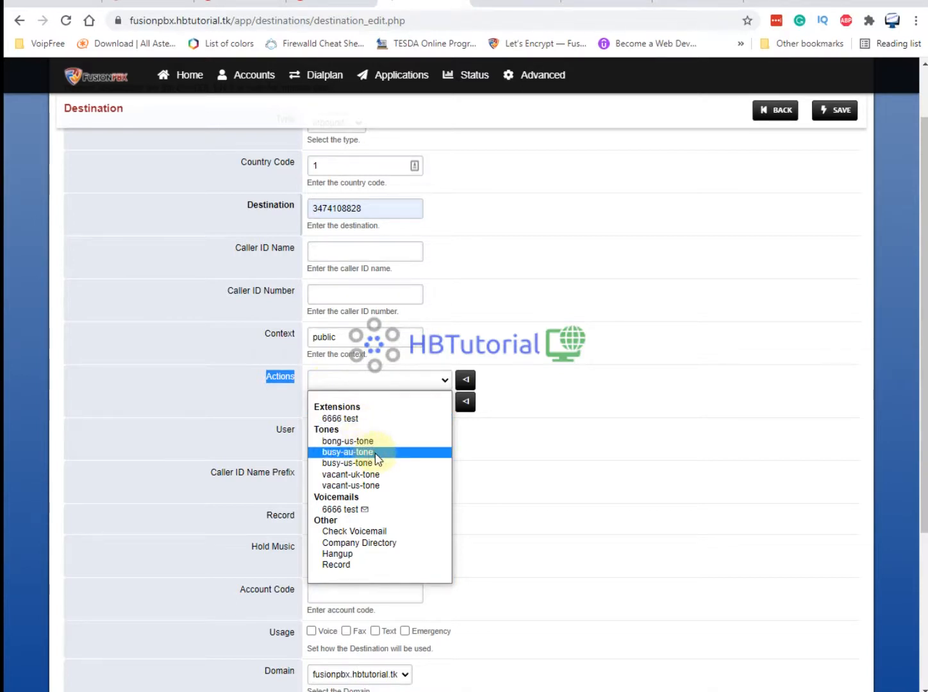
pyautogui.click(655, 521)
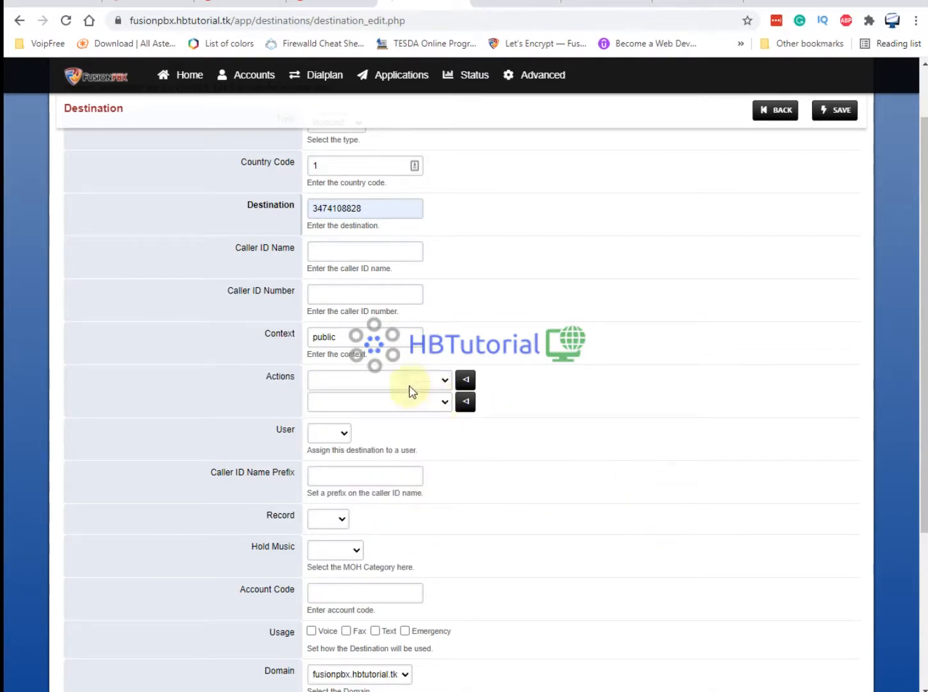
pyautogui.click(387, 384)
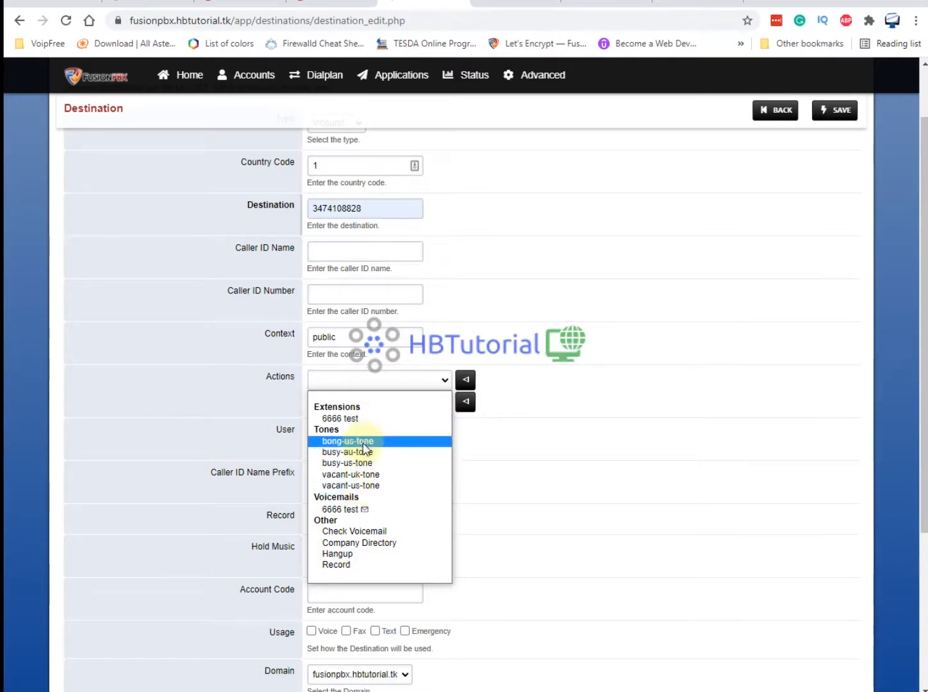
pyautogui.click(603, 458)
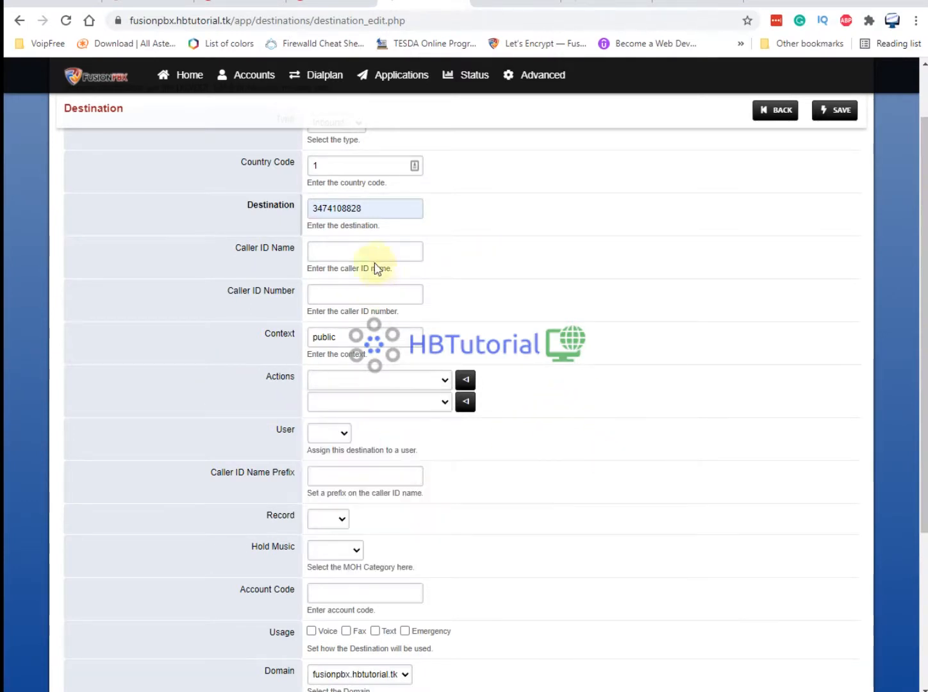
# - Set Record to True for the new destination
pyautogui.scroll(-2, 344, 328)
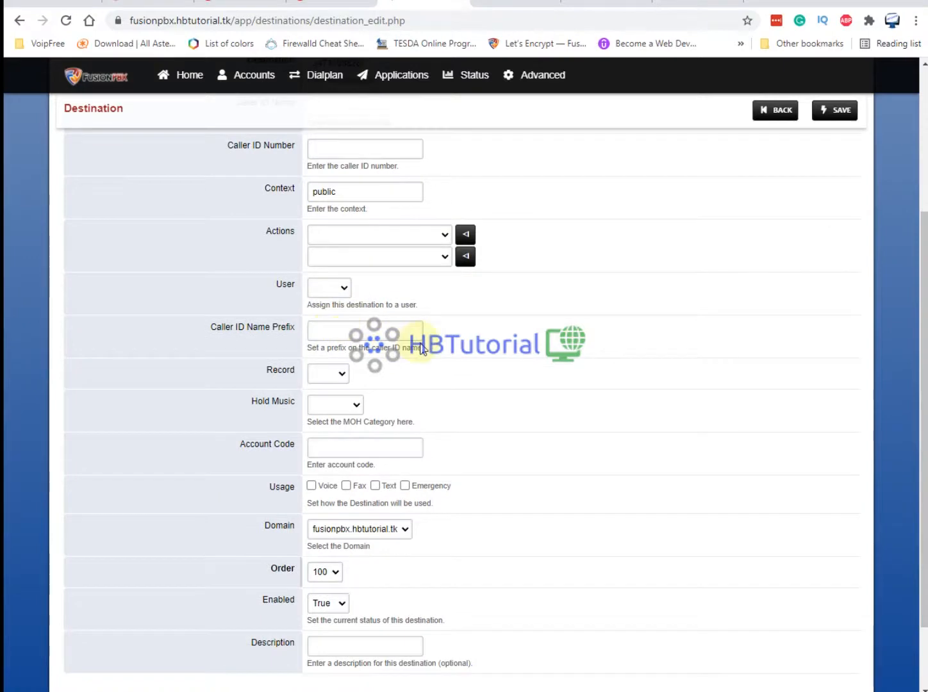
pyautogui.scroll(-2, 421, 349)
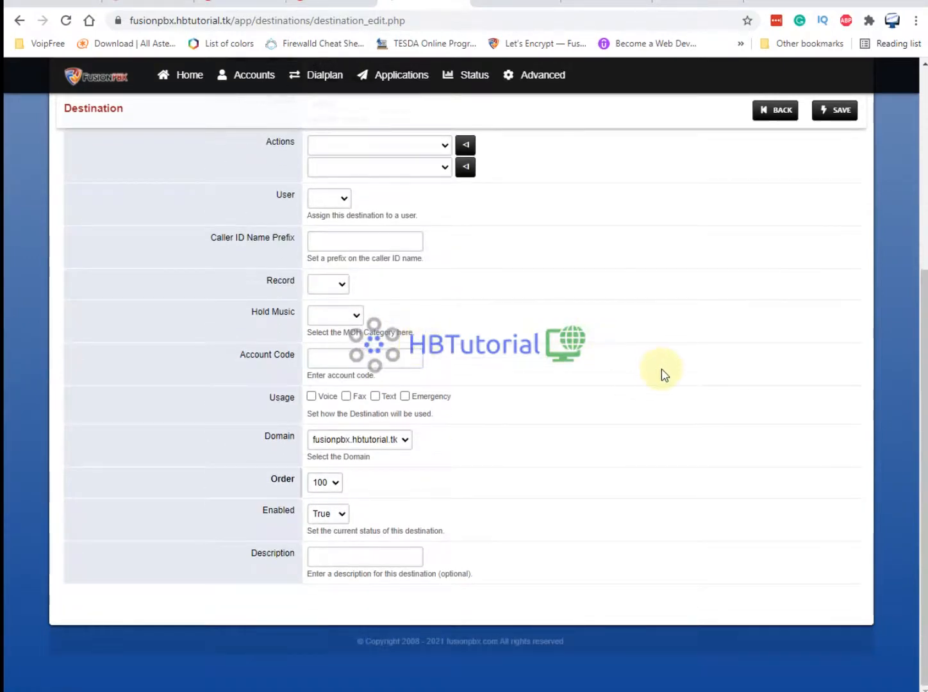
pyautogui.click(332, 285)
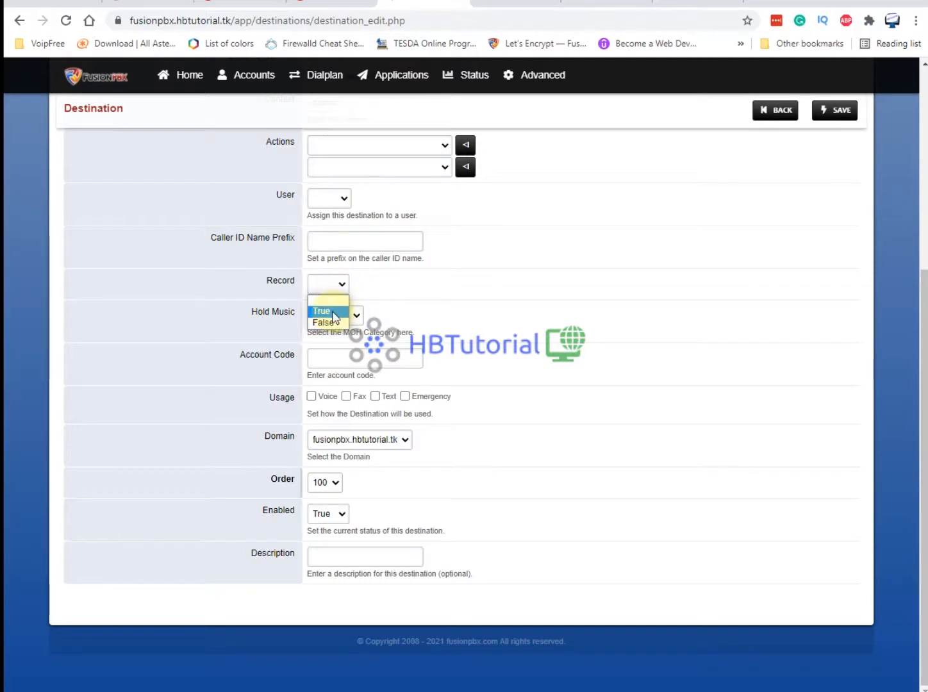
pyautogui.click(333, 312)
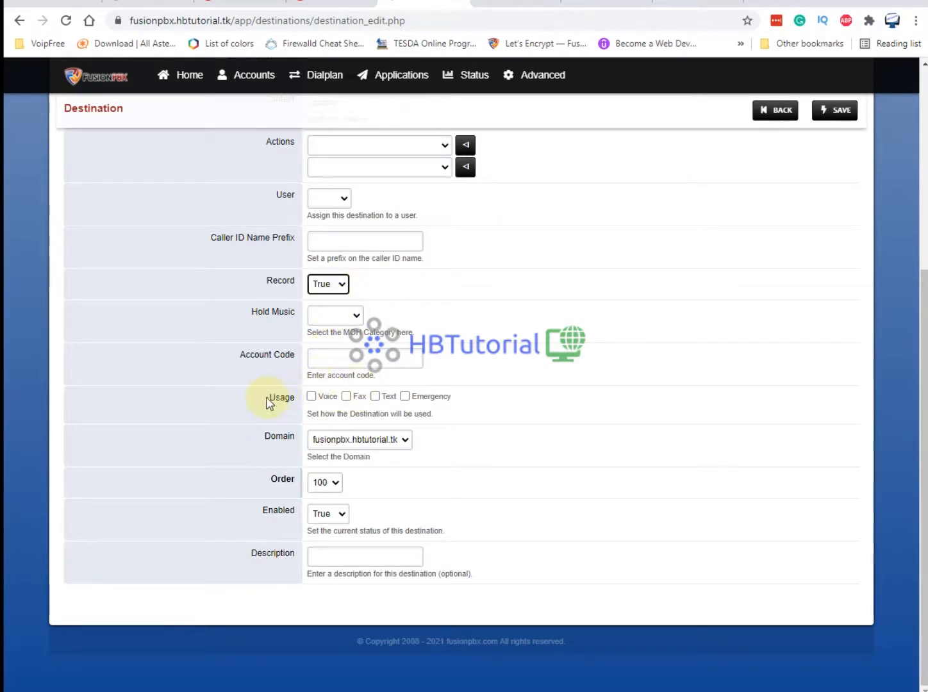
# - Set the new destination's Usage to Voice only, leaving Fax, Text and Emergency off
pyautogui.moveTo(268, 396); pyautogui.dragTo(444, 400)
pyautogui.click(443, 398)
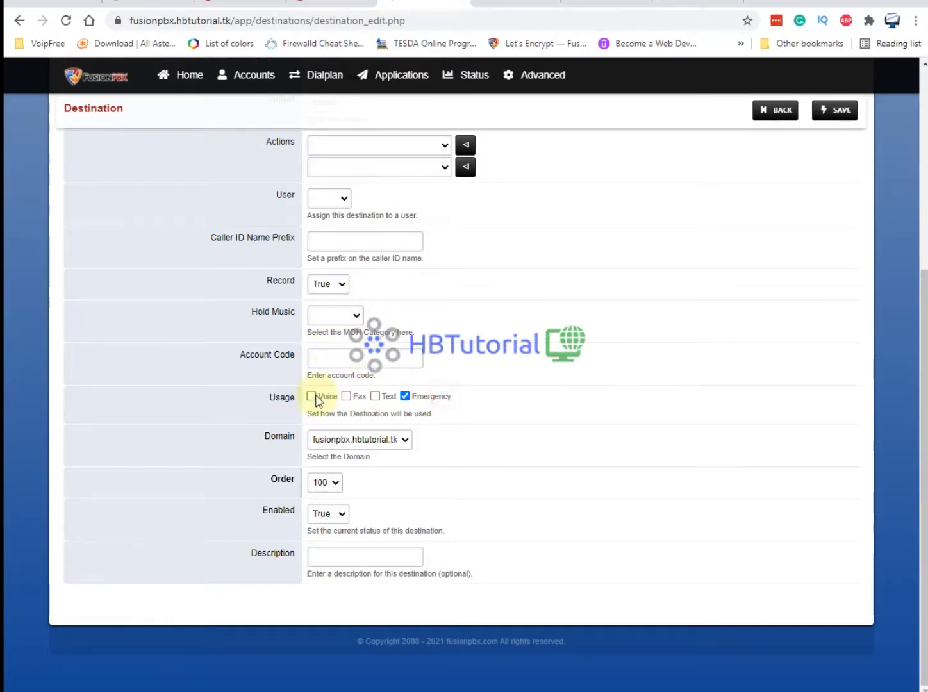
pyautogui.click(310, 396)
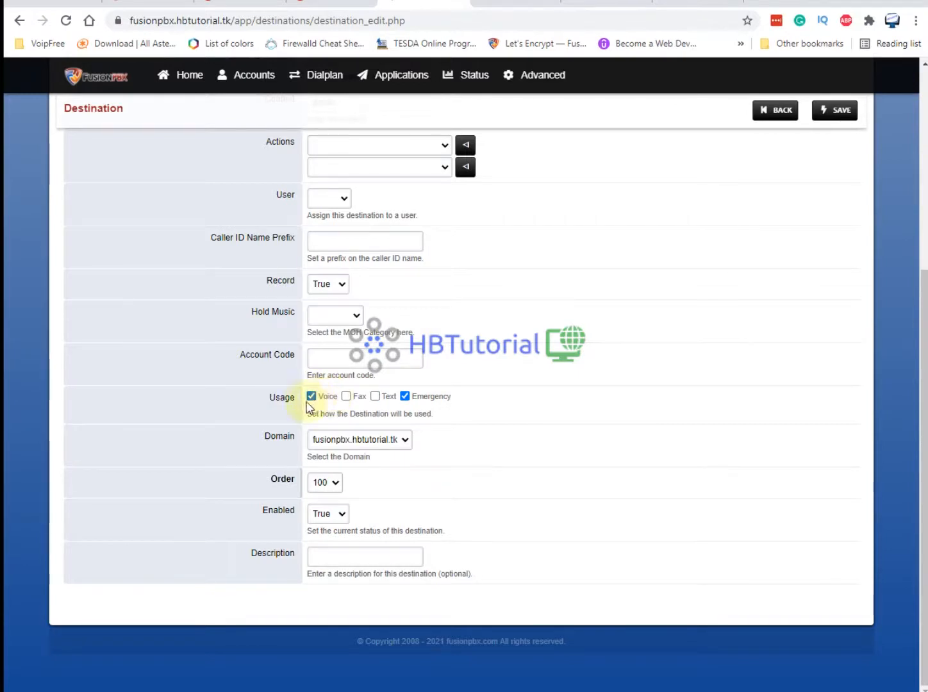
pyautogui.click(405, 397)
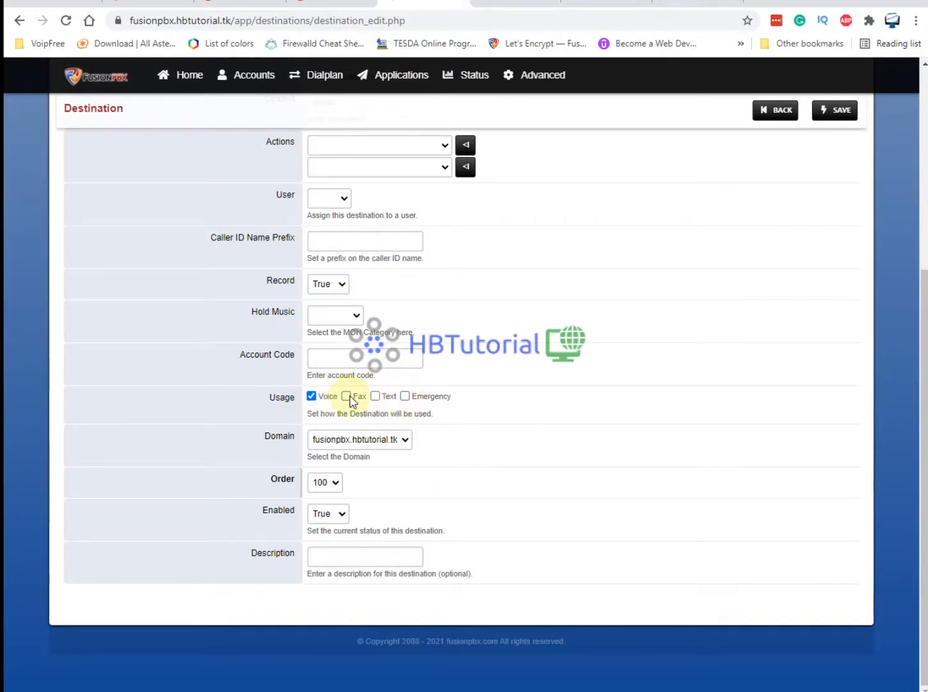
pyautogui.click(346, 396)
pyautogui.click(376, 396)
pyautogui.click(375, 396)
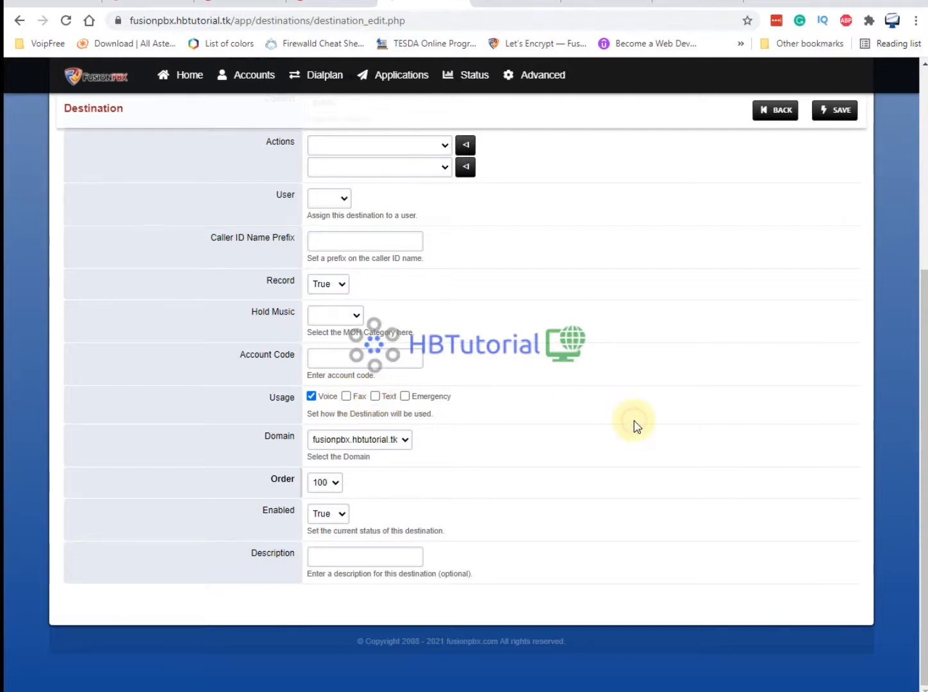
# - Check the optional Description field, review the destination form, and return to the dashboard without saving
pyautogui.click(390, 556)
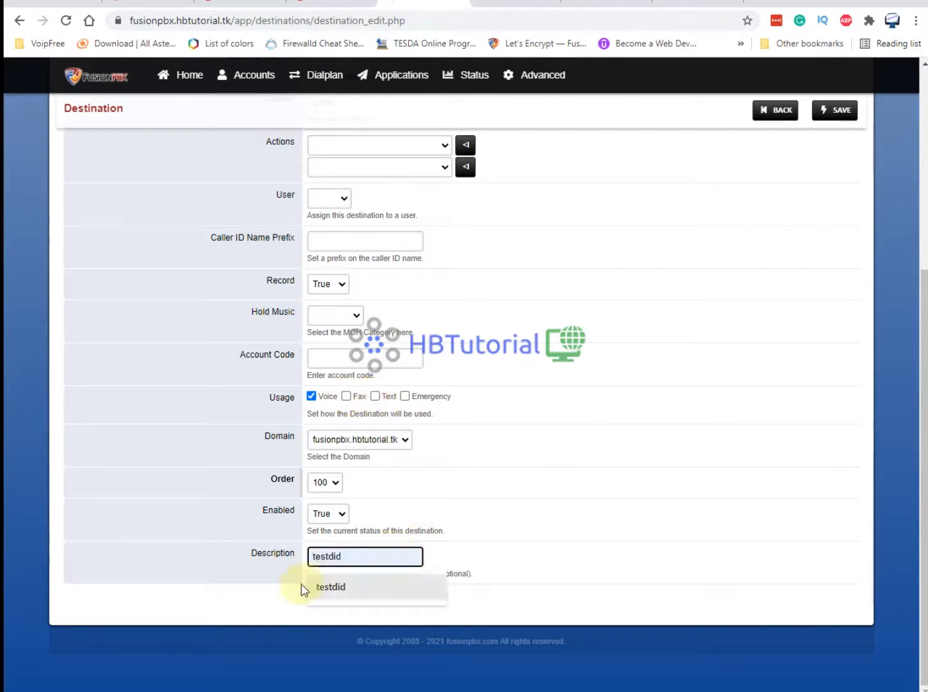
pyautogui.click(271, 555)
pyautogui.click(340, 555)
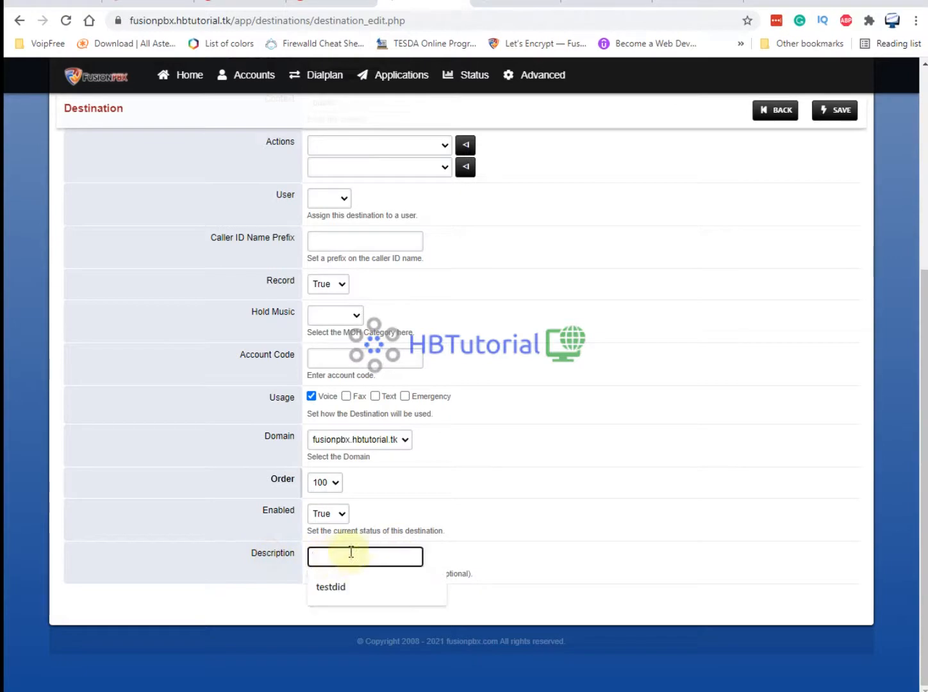
pyautogui.click(588, 441)
pyautogui.scroll(5, 590, 442)
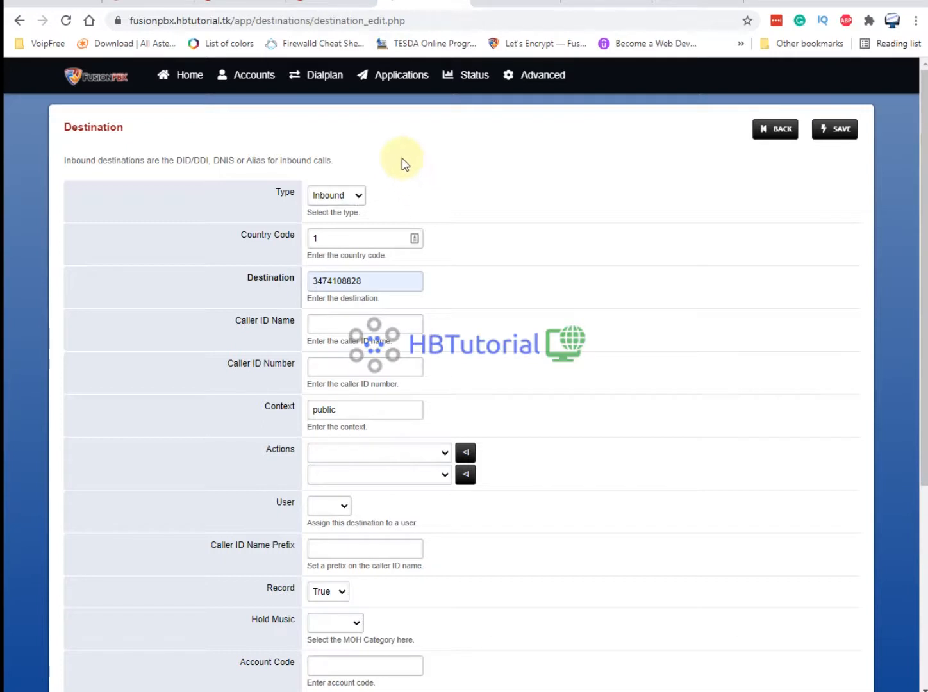
pyautogui.click(333, 85)
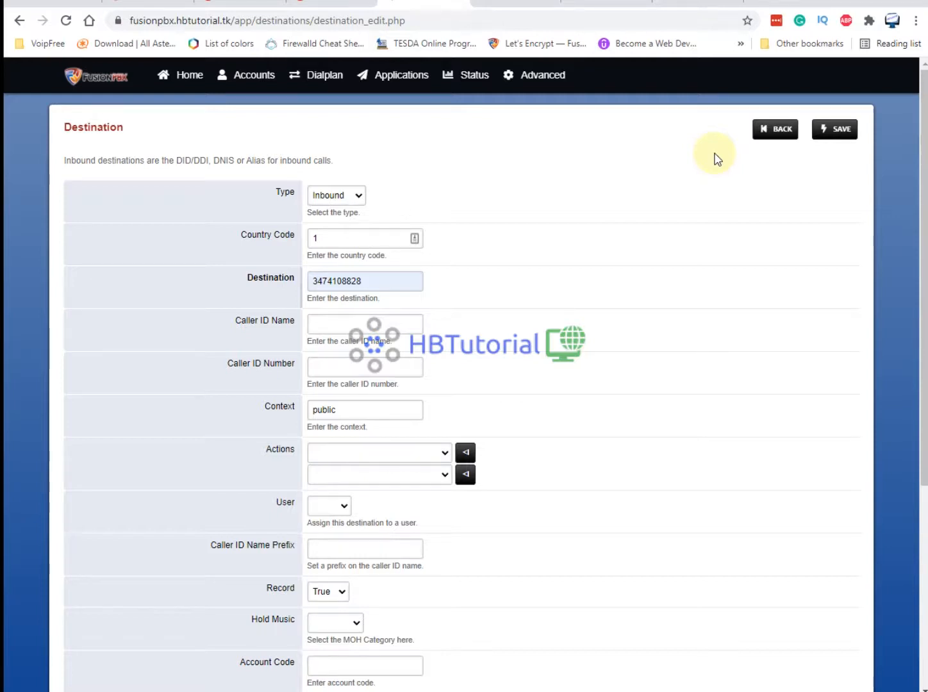
pyautogui.moveTo(182, 87)
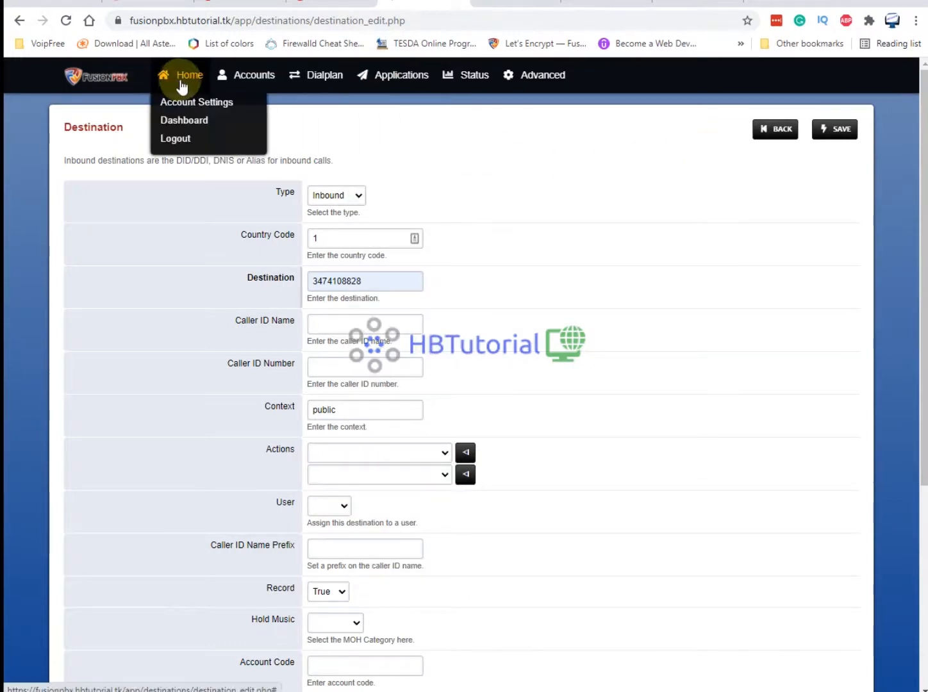
pyautogui.click(125, 83)
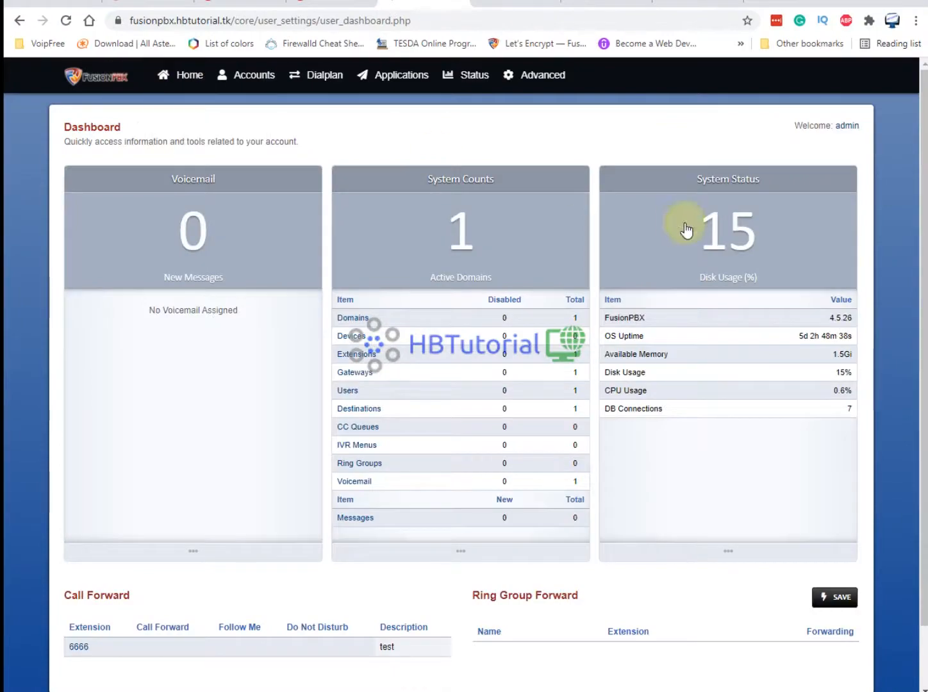